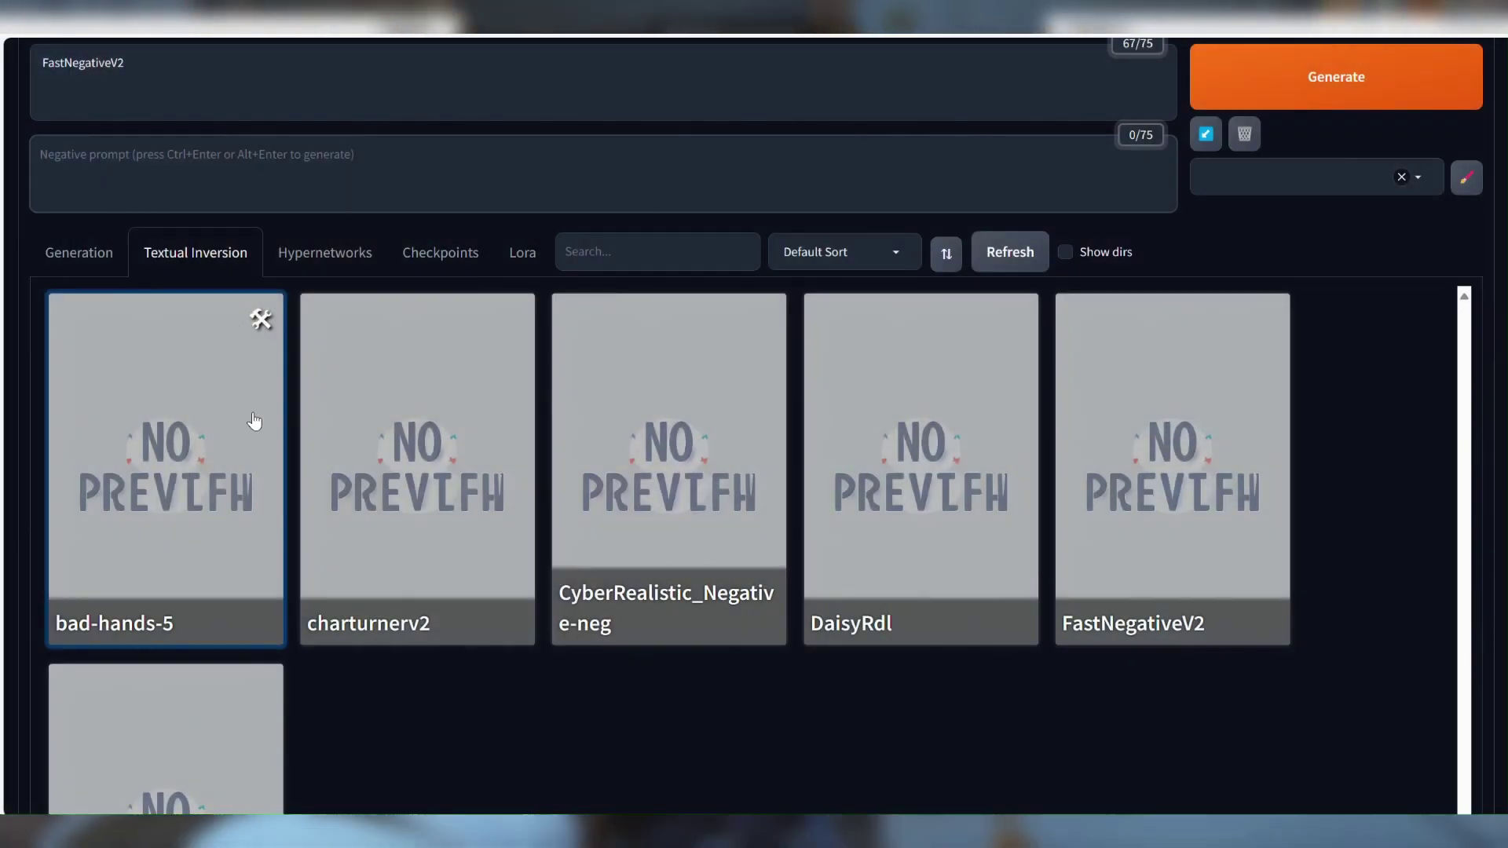
# Step: Add the bad-hands-5, FastNegativeV2 and CyberRealistic_Negative-neg embeddings to the negative prompt
pyautogui.scroll(-3, 260, 428)
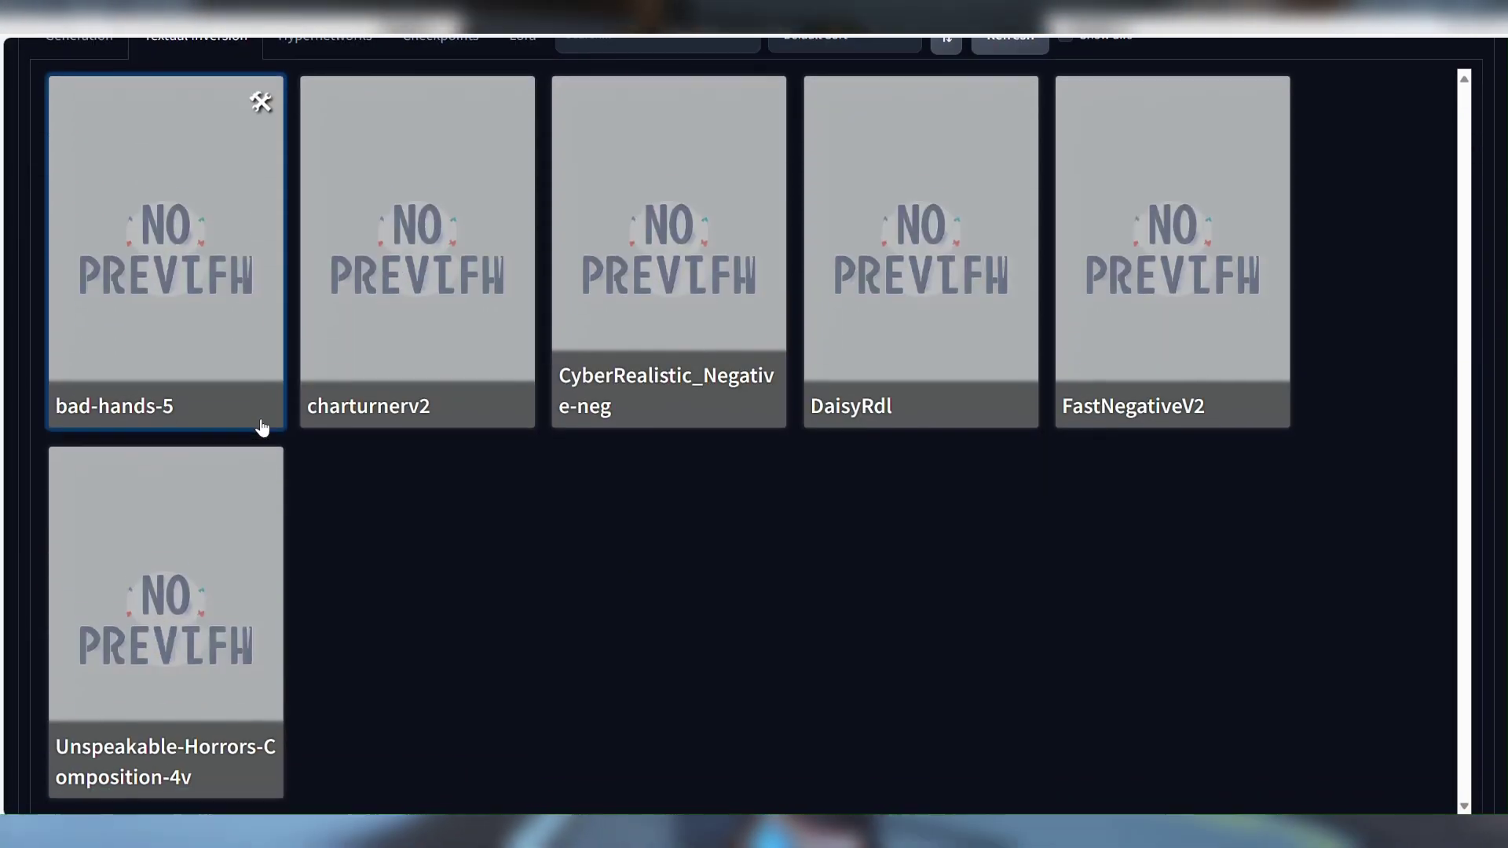
pyautogui.scroll(5, 625, 400)
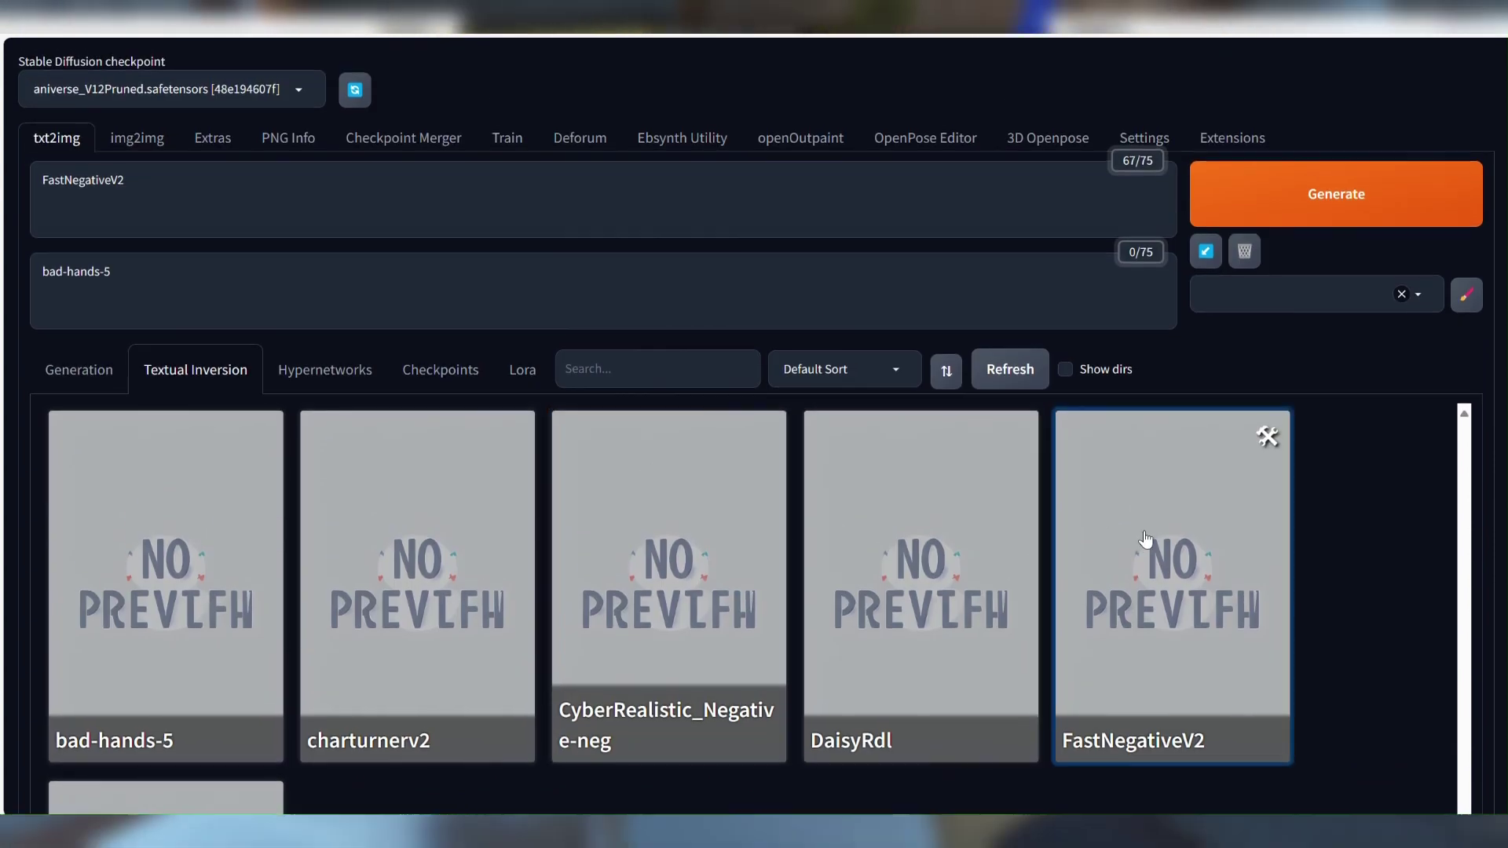
pyautogui.scroll(-2, 590, 604)
pyautogui.click(690, 546)
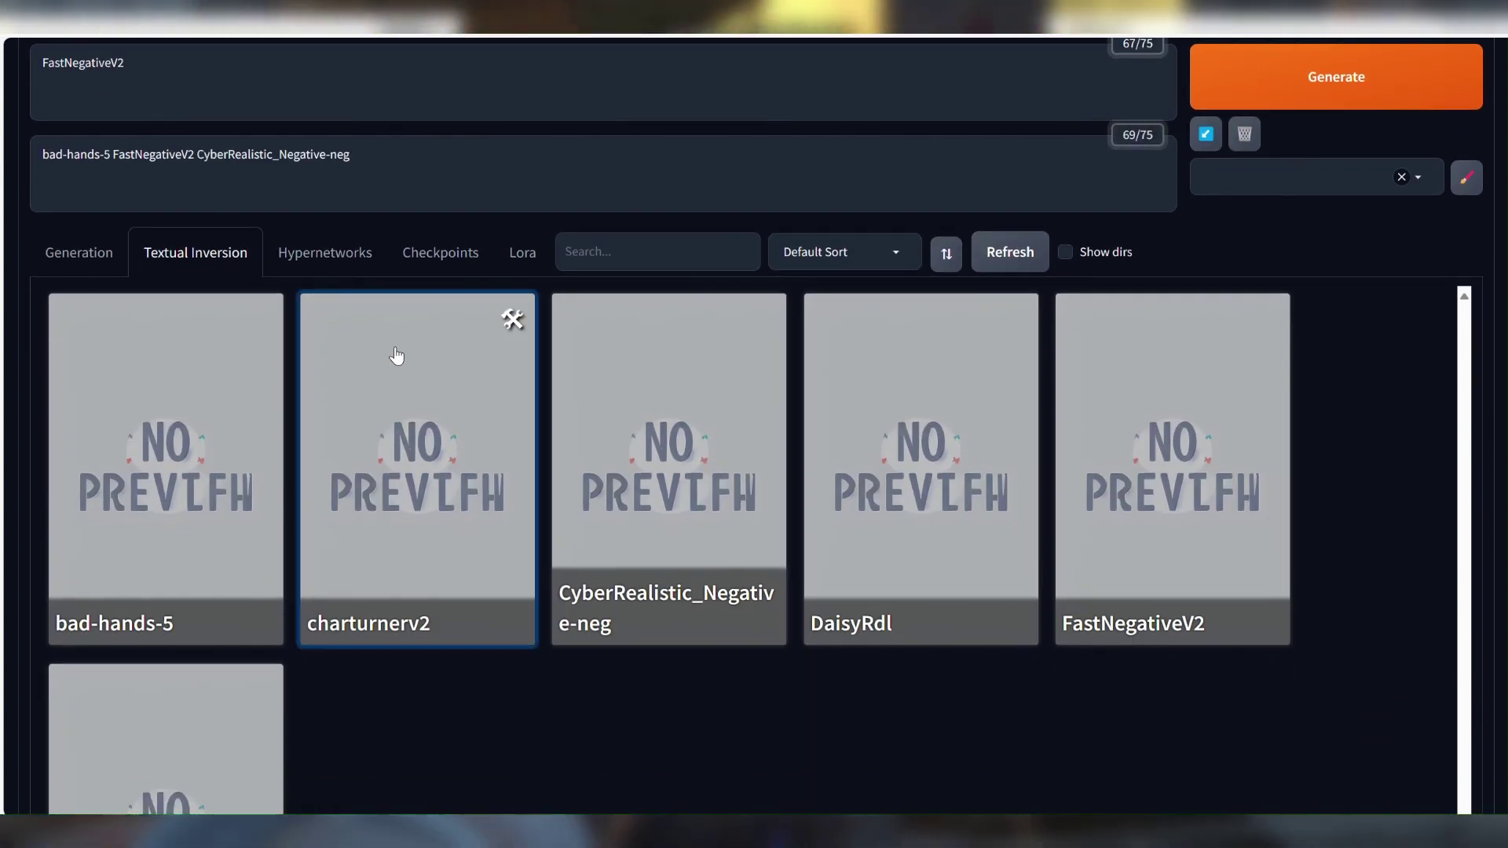
# Step: Separate the three embeddings in the negative prompt with commas
pyautogui.click(199, 155)
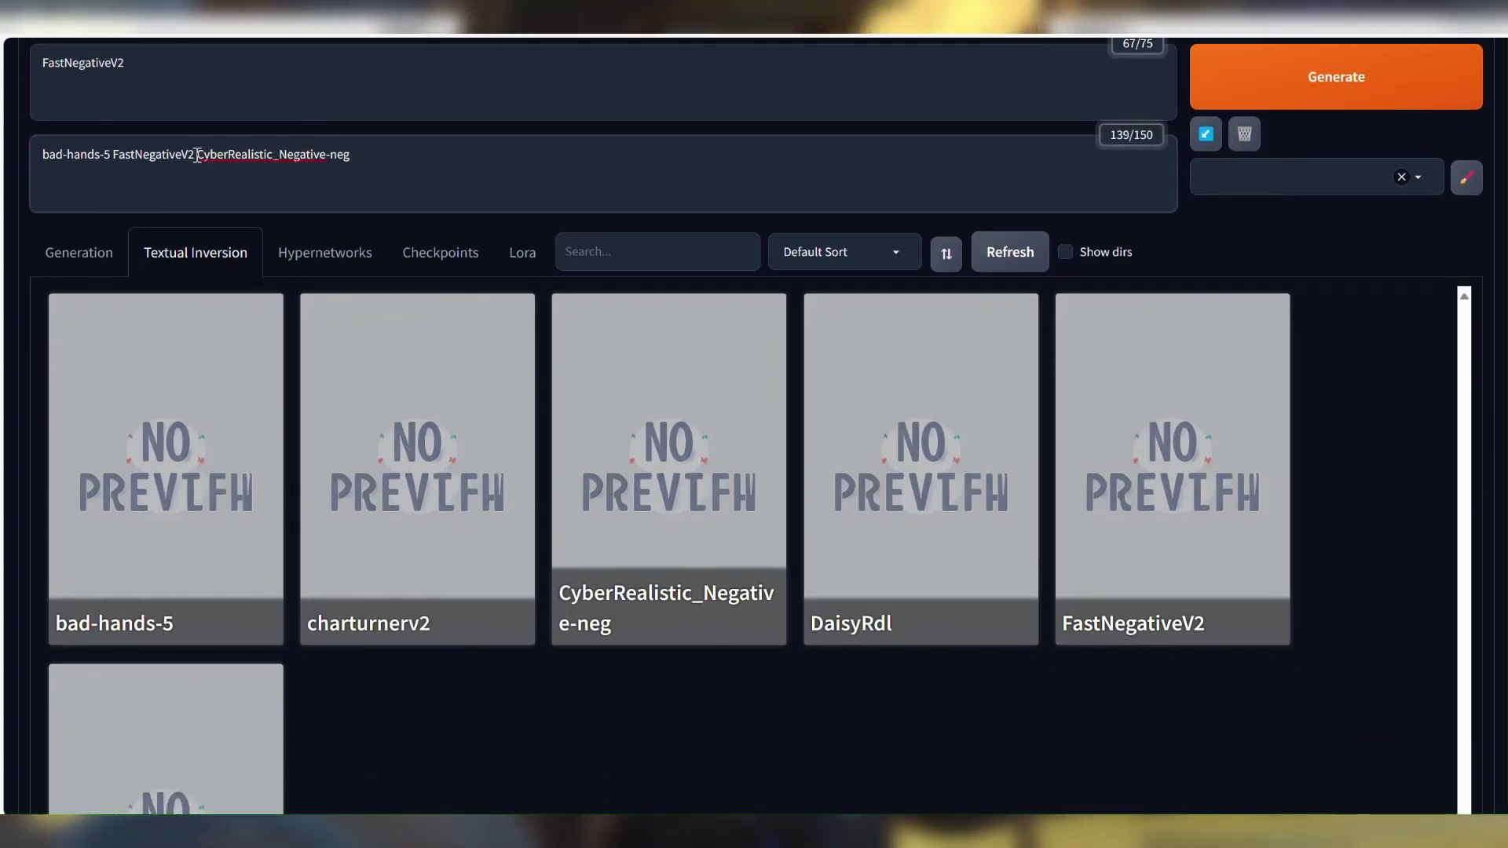
pyautogui.write(',')
pyautogui.click(112, 155)
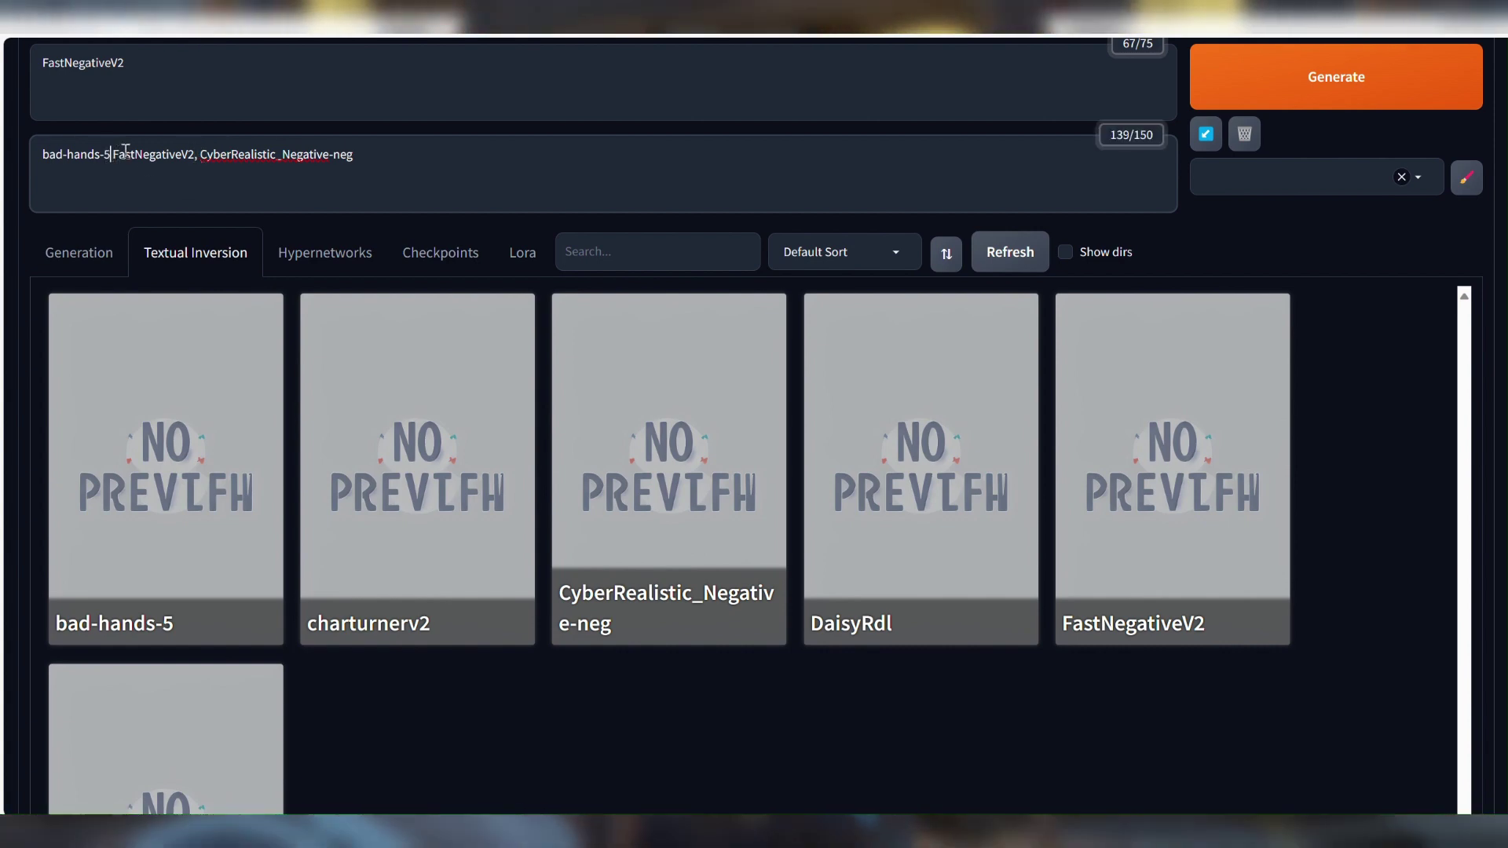
pyautogui.write(',')
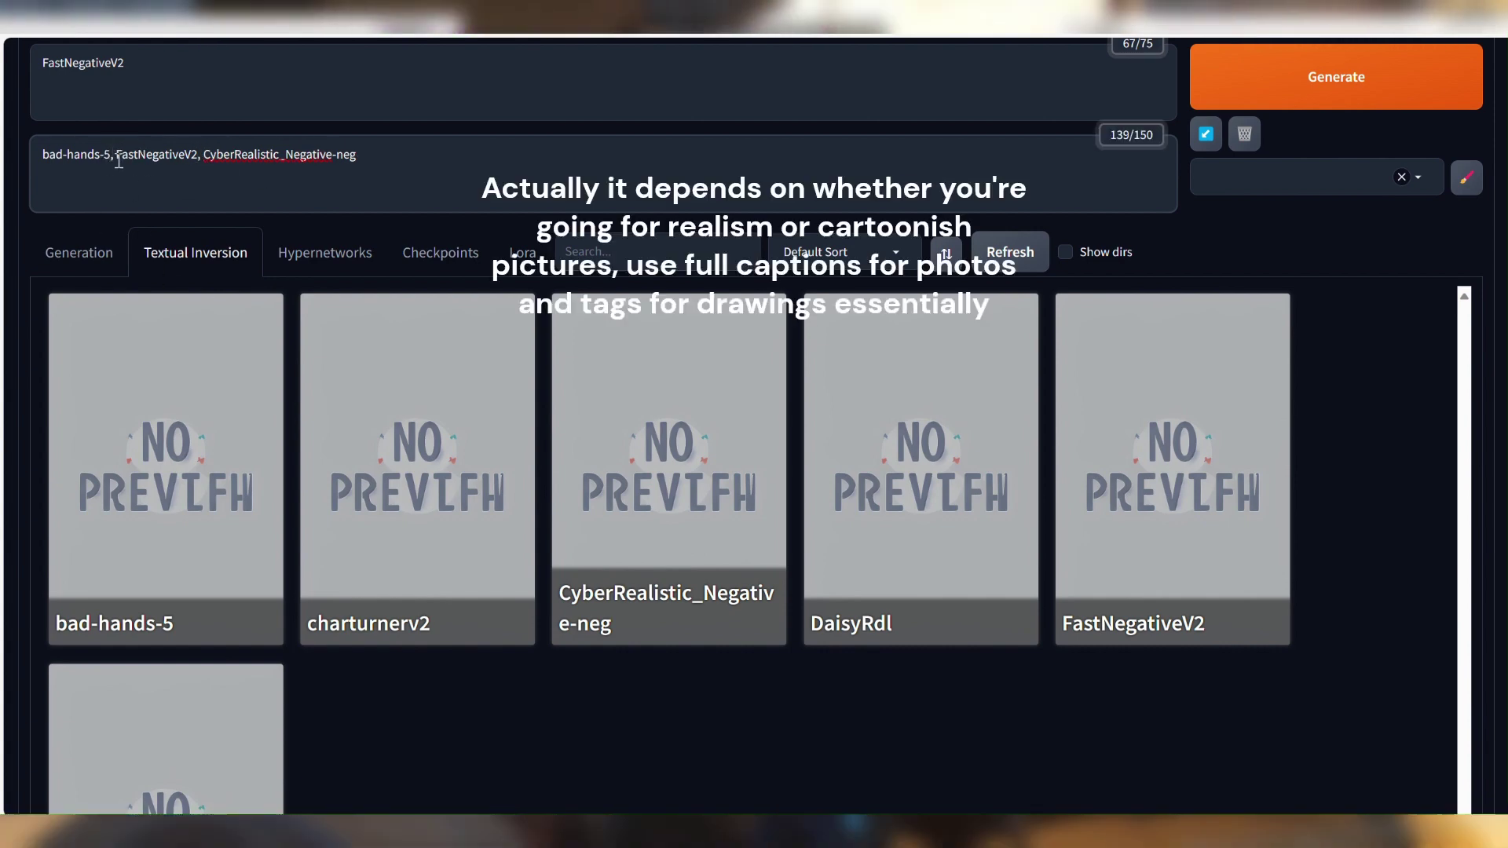
# Step: Clear FastNegativeV2 from the positive prompt
pyautogui.click(162, 62)
pyautogui.hotkey('ctrl', 'a')
pyautogui.scroll(2, 182, 196)
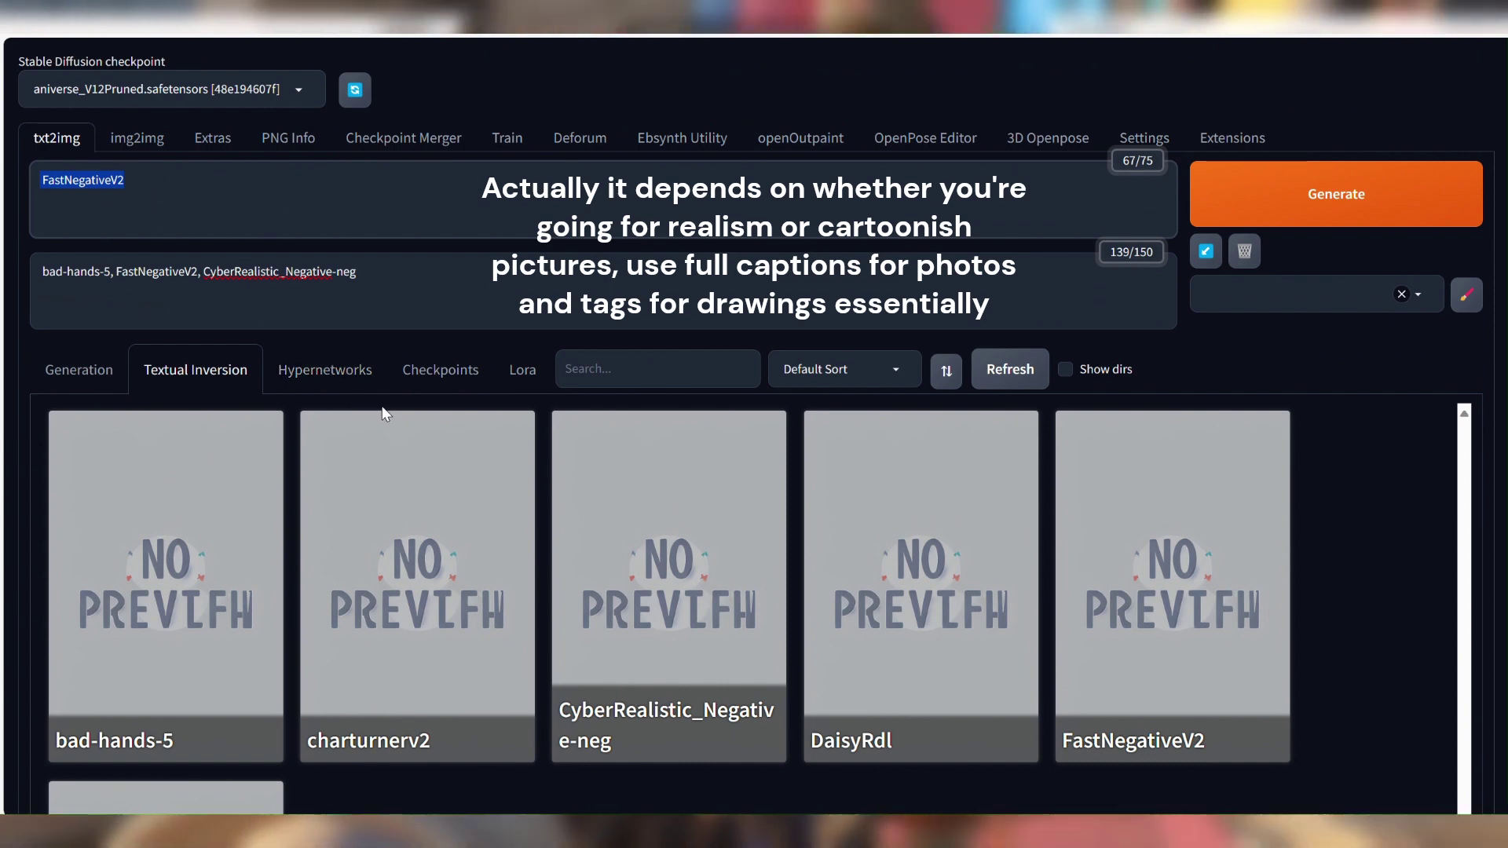
pyautogui.press('BackSpace')
# Step: Search the Lora models for "koto" and add kotorv2 to the positive prompt
pyautogui.click(520, 370)
pyautogui.moveTo(505, 444)
pyautogui.click(644, 364)
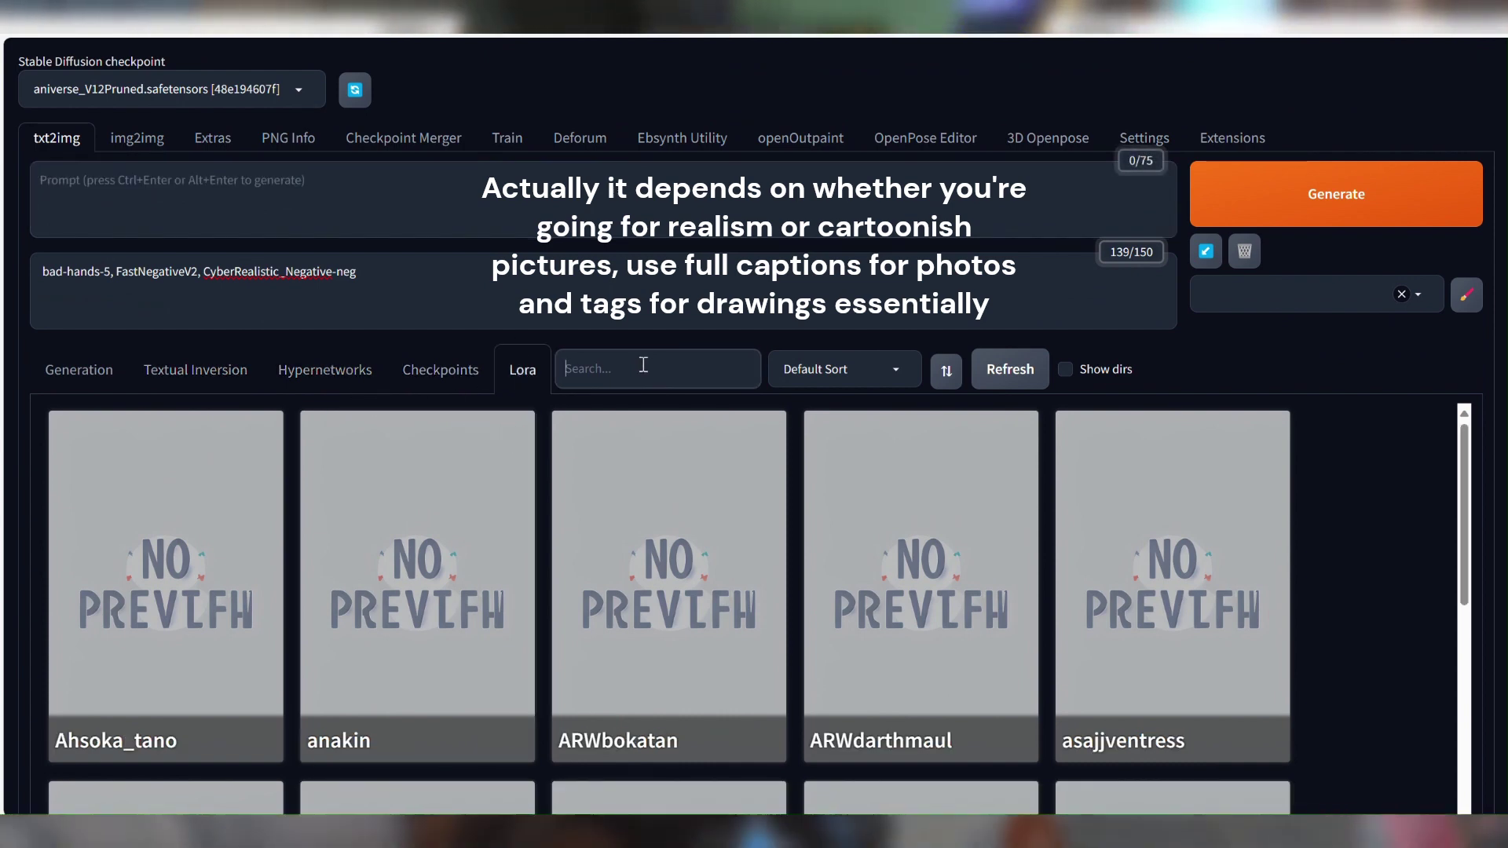
pyautogui.write('koto')
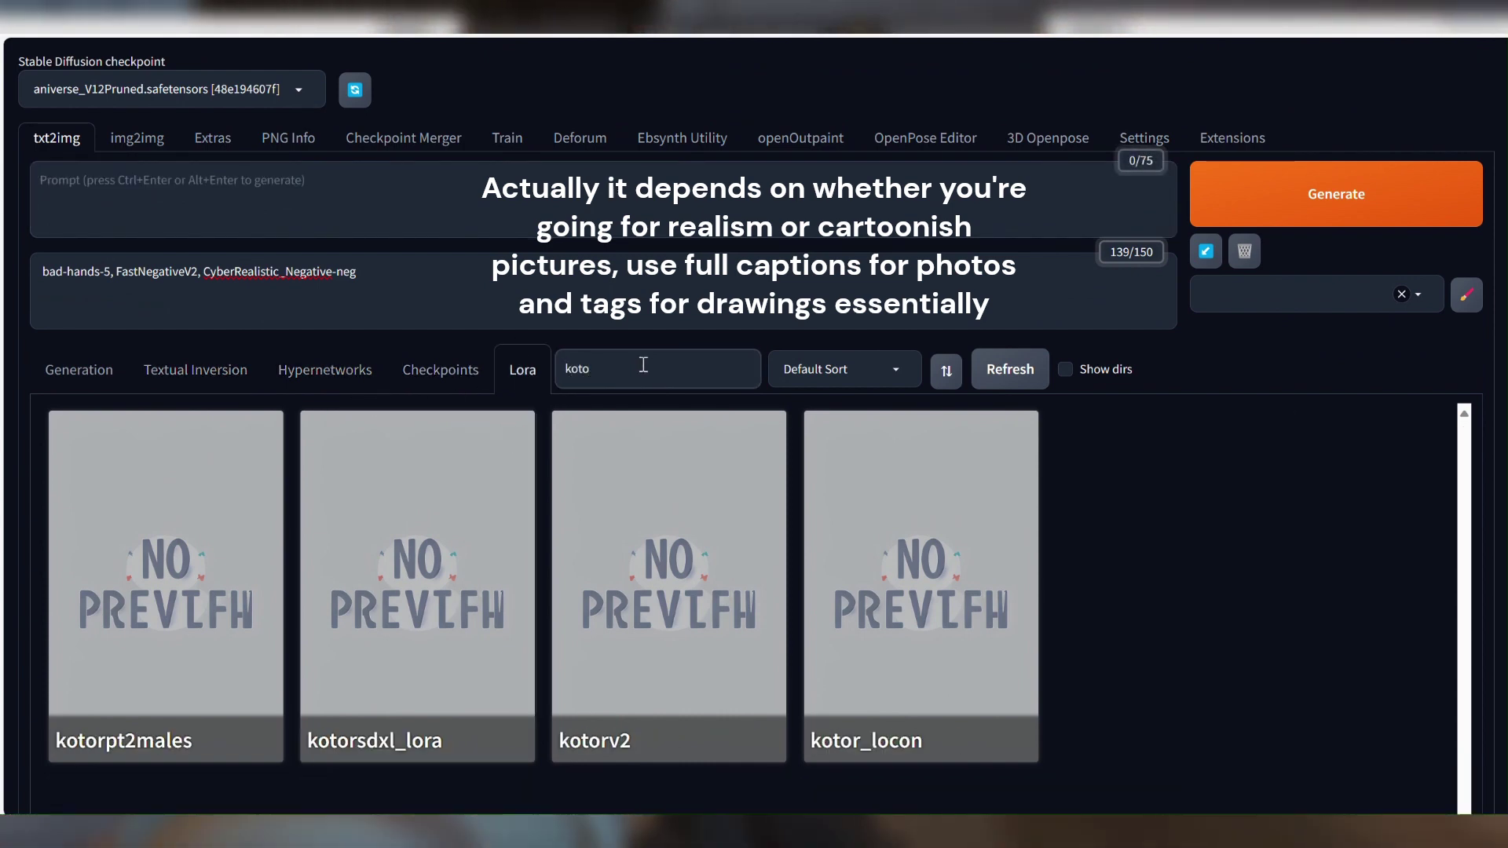
pyautogui.click(700, 532)
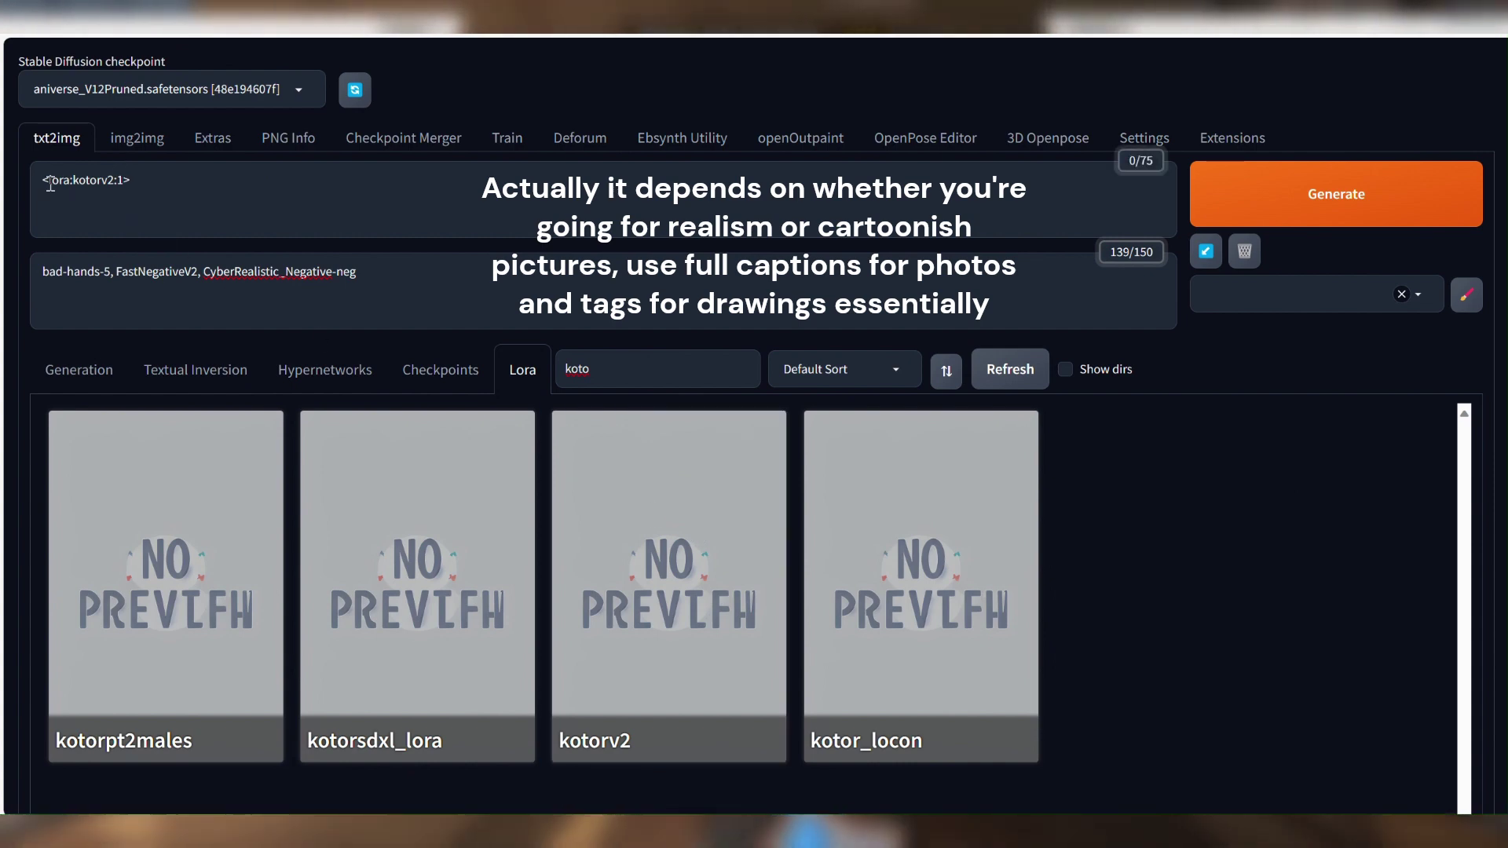
# Step: Set the weight of the kotorv2 LoRA in the prompt to 0.8
pyautogui.moveTo(48, 180); pyautogui.dragTo(130, 180)
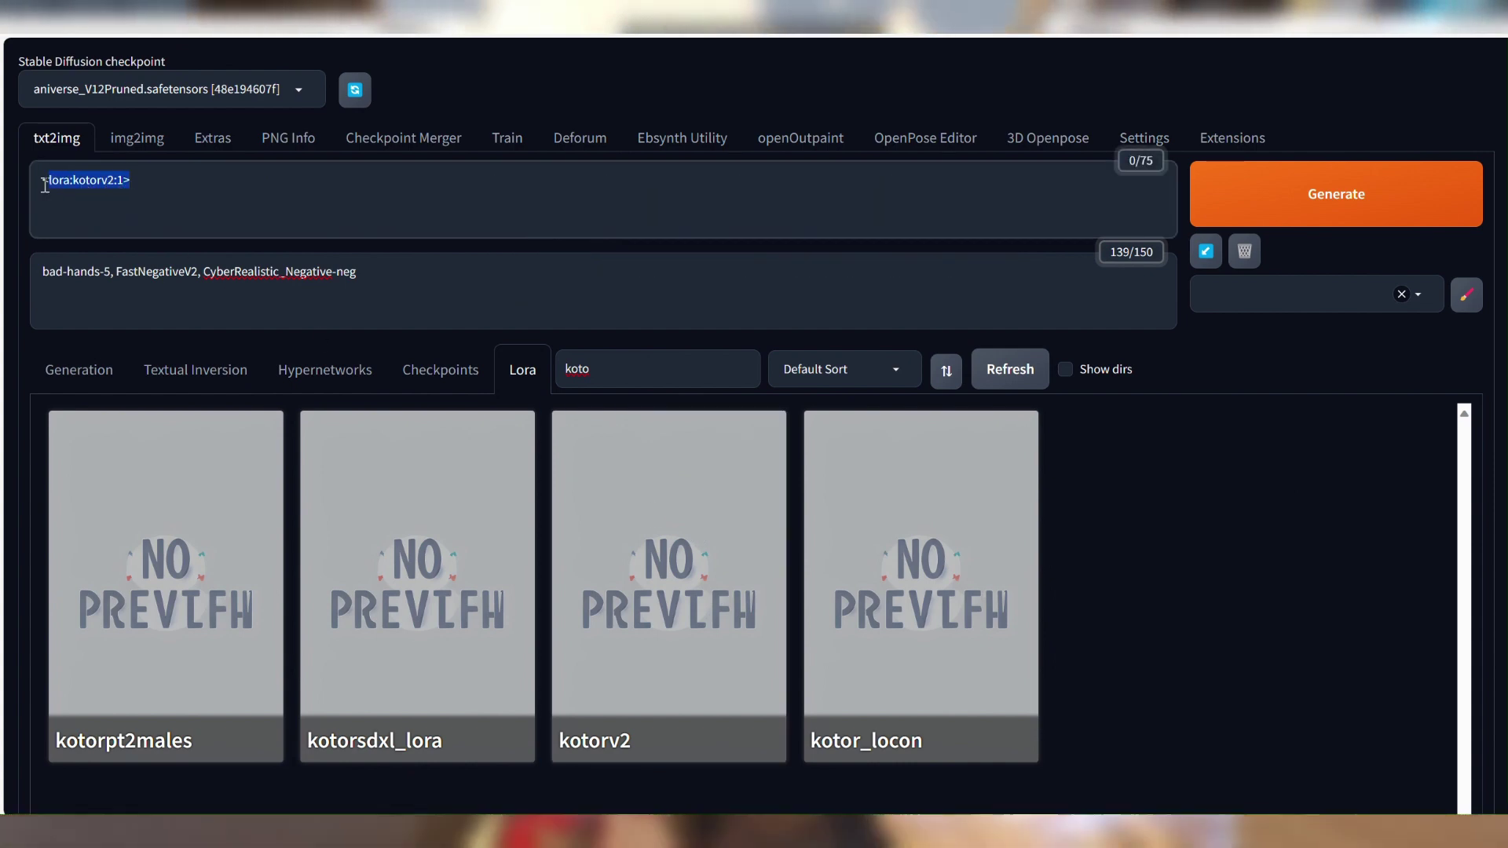
pyautogui.click(125, 179)
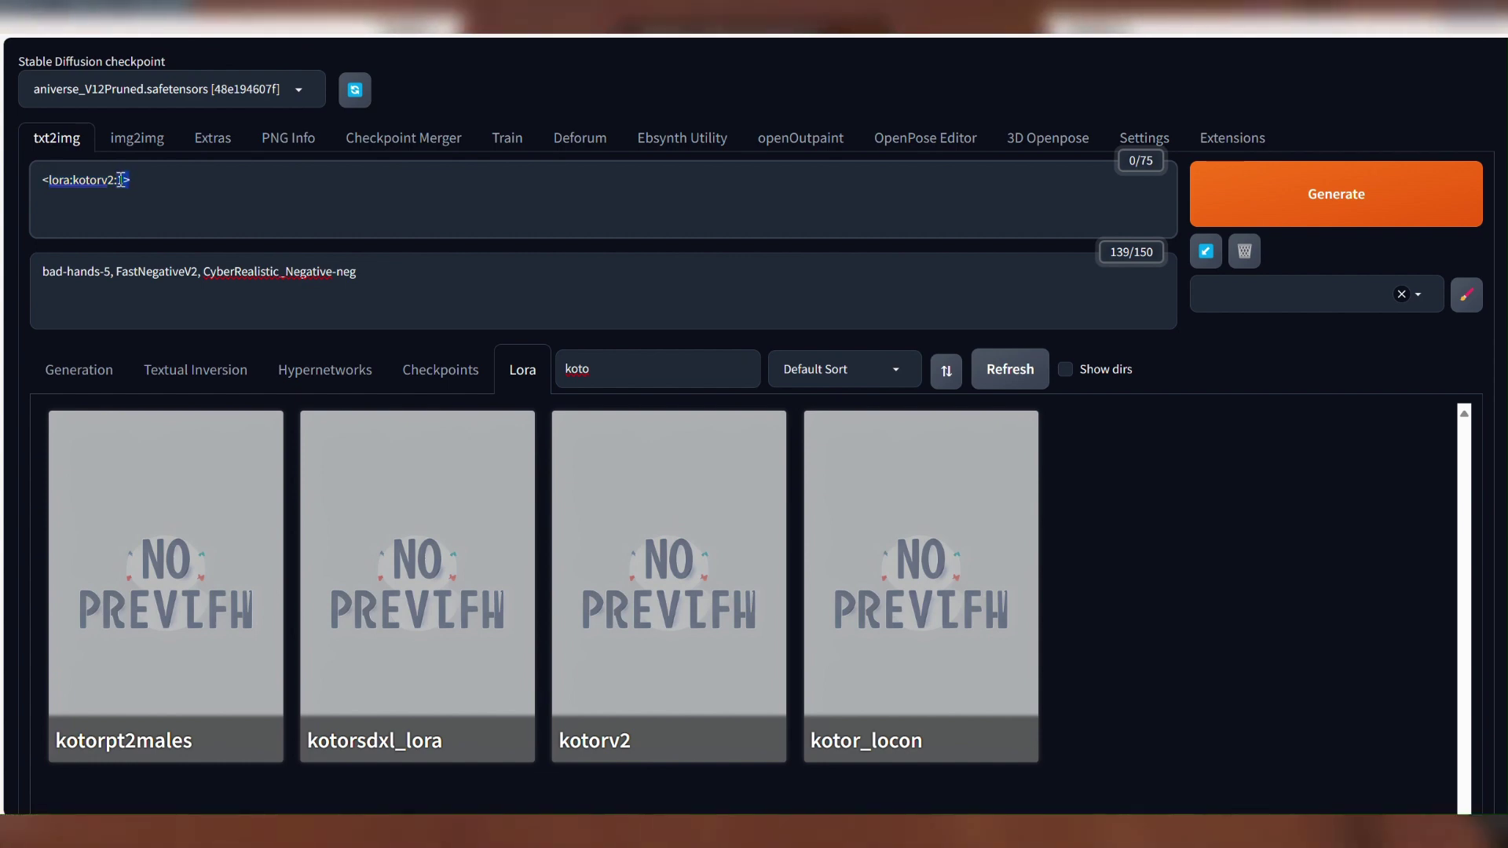
pyautogui.click(121, 179)
pyautogui.press('BackSpace')
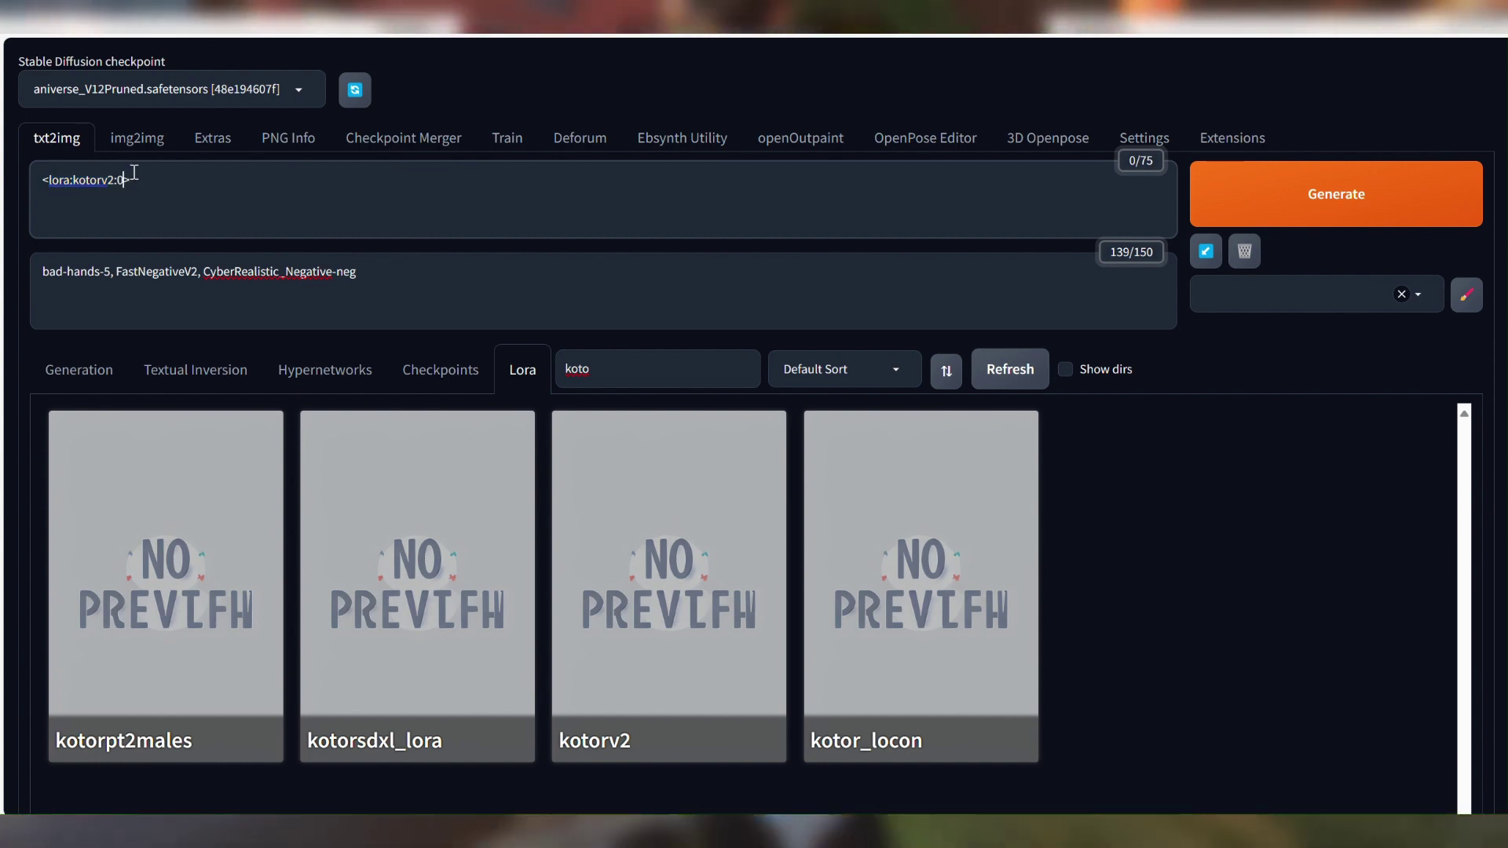
pyautogui.write('0.8')
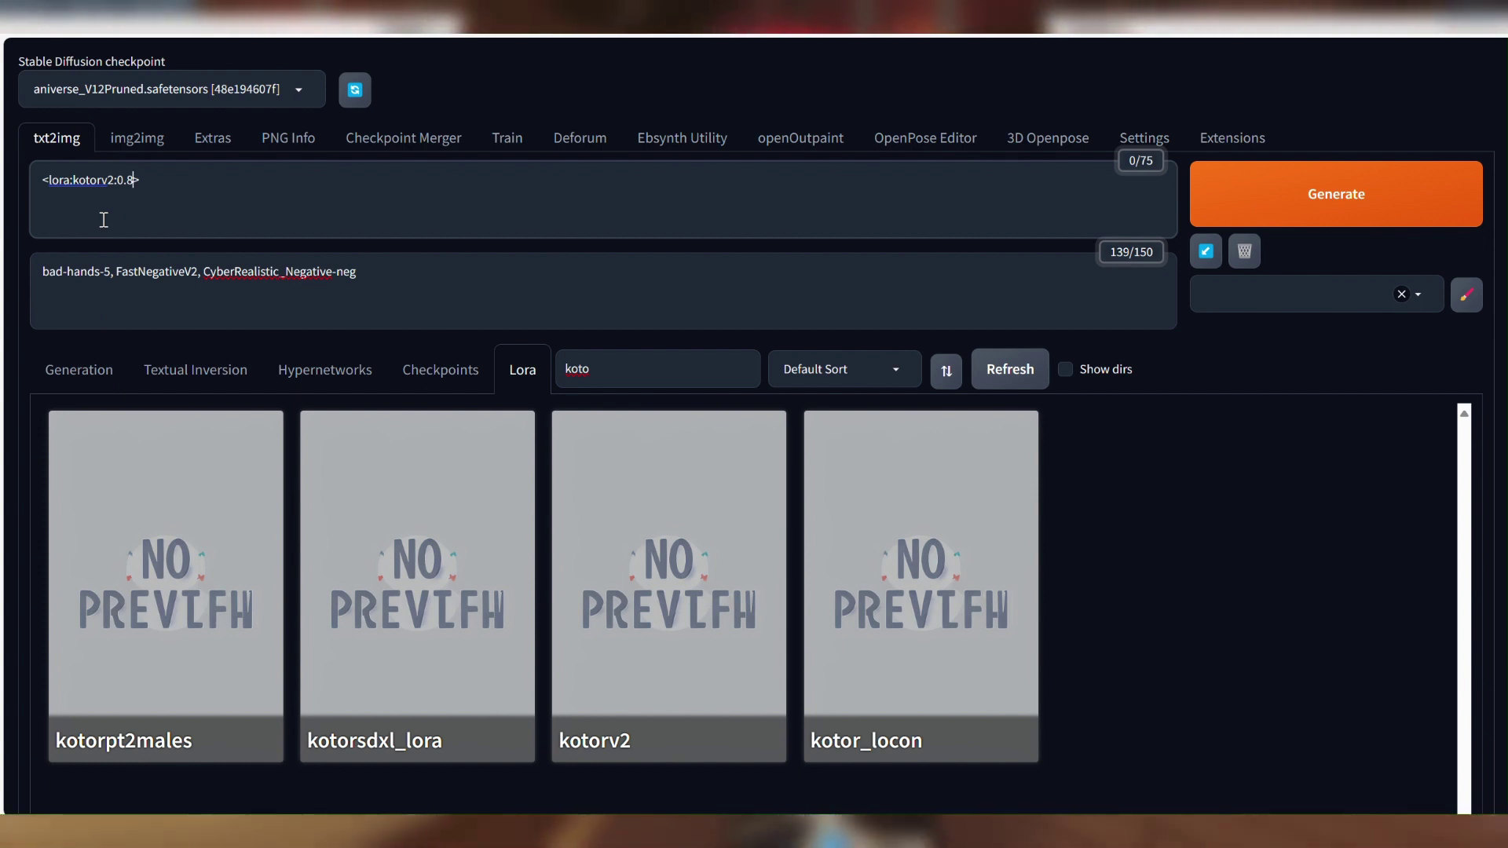
# Step: Append "1girl, upper body portrait, smiling, looking at viewer, beach background" to the positive prompt after the LoRA tag
pyautogui.click(91, 381)
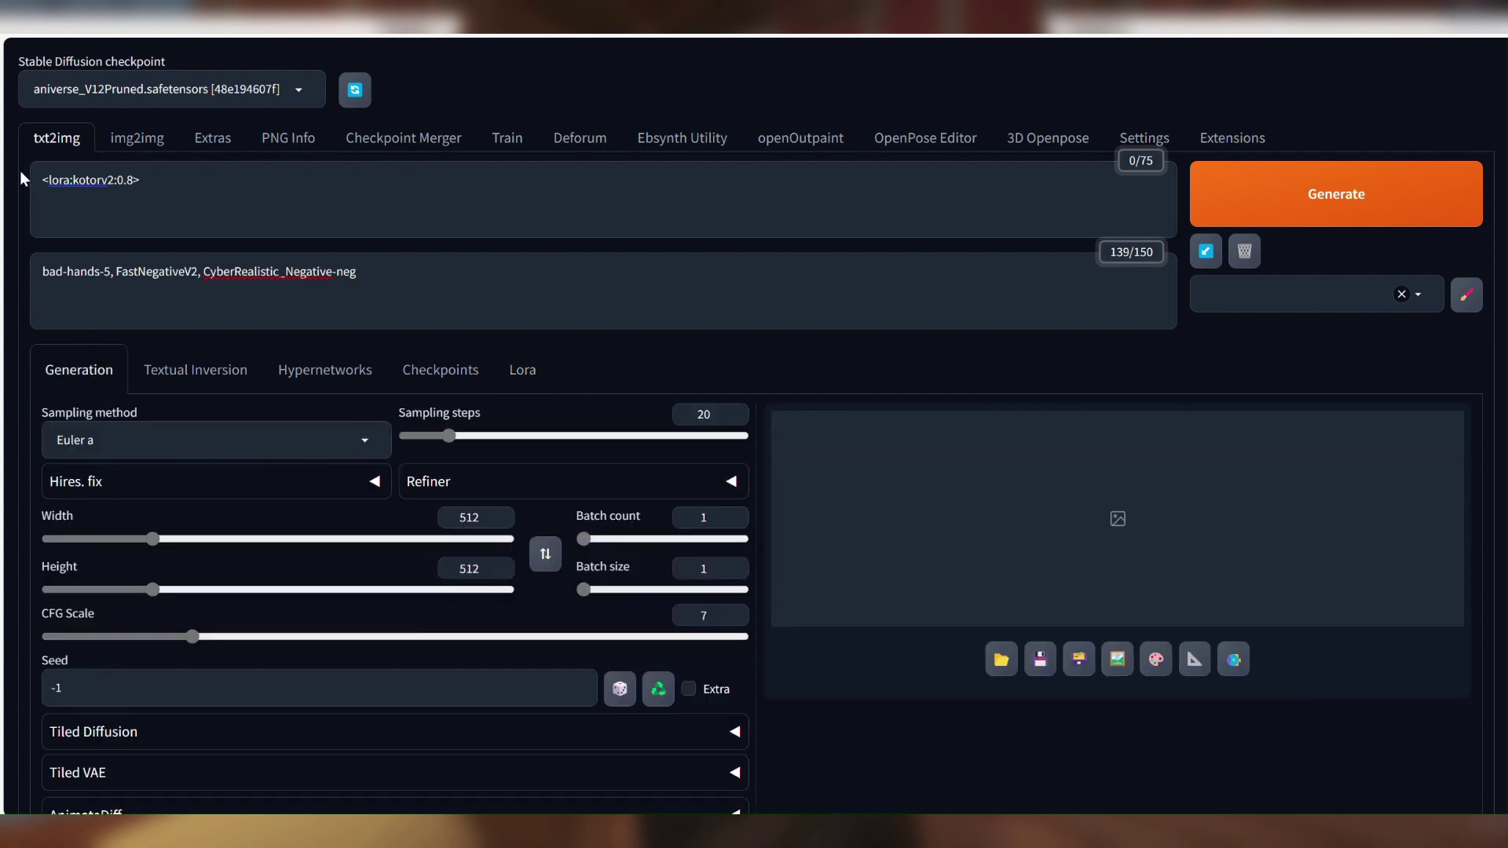
pyautogui.click(40, 177)
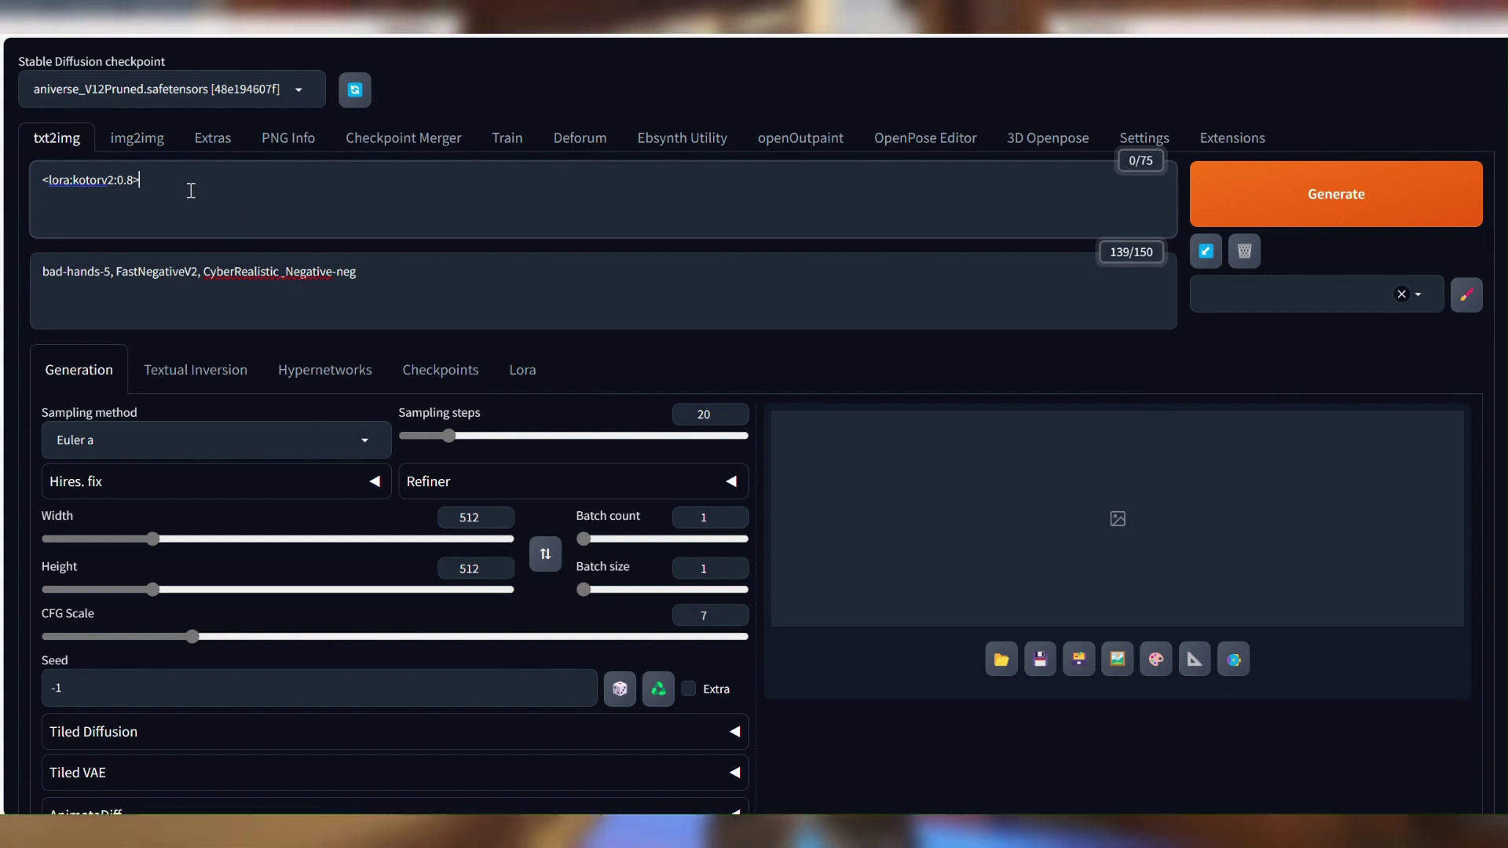
pyautogui.write('1girl')
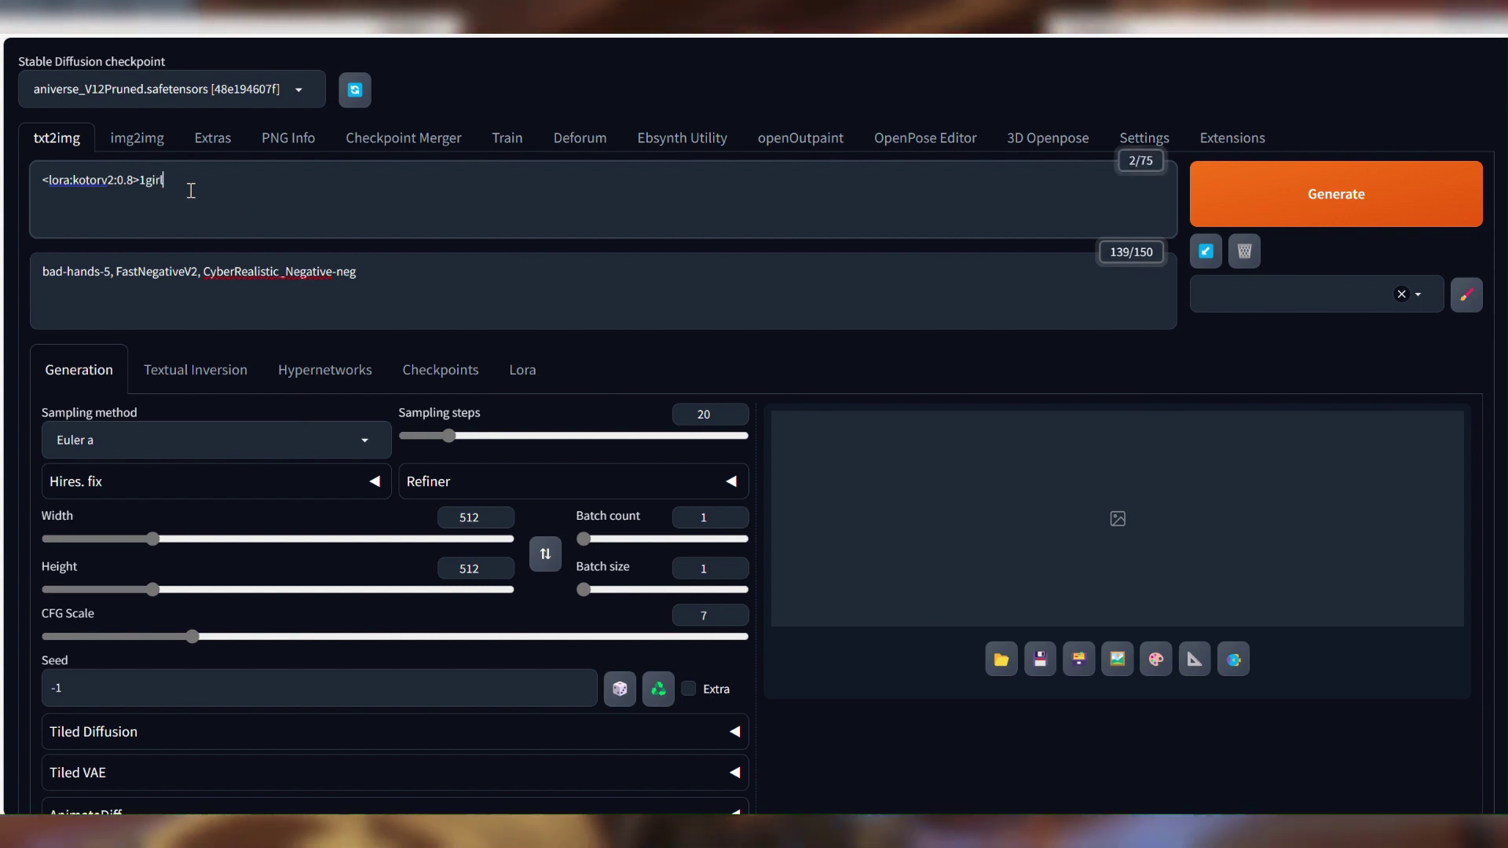
pyautogui.write(', upper')
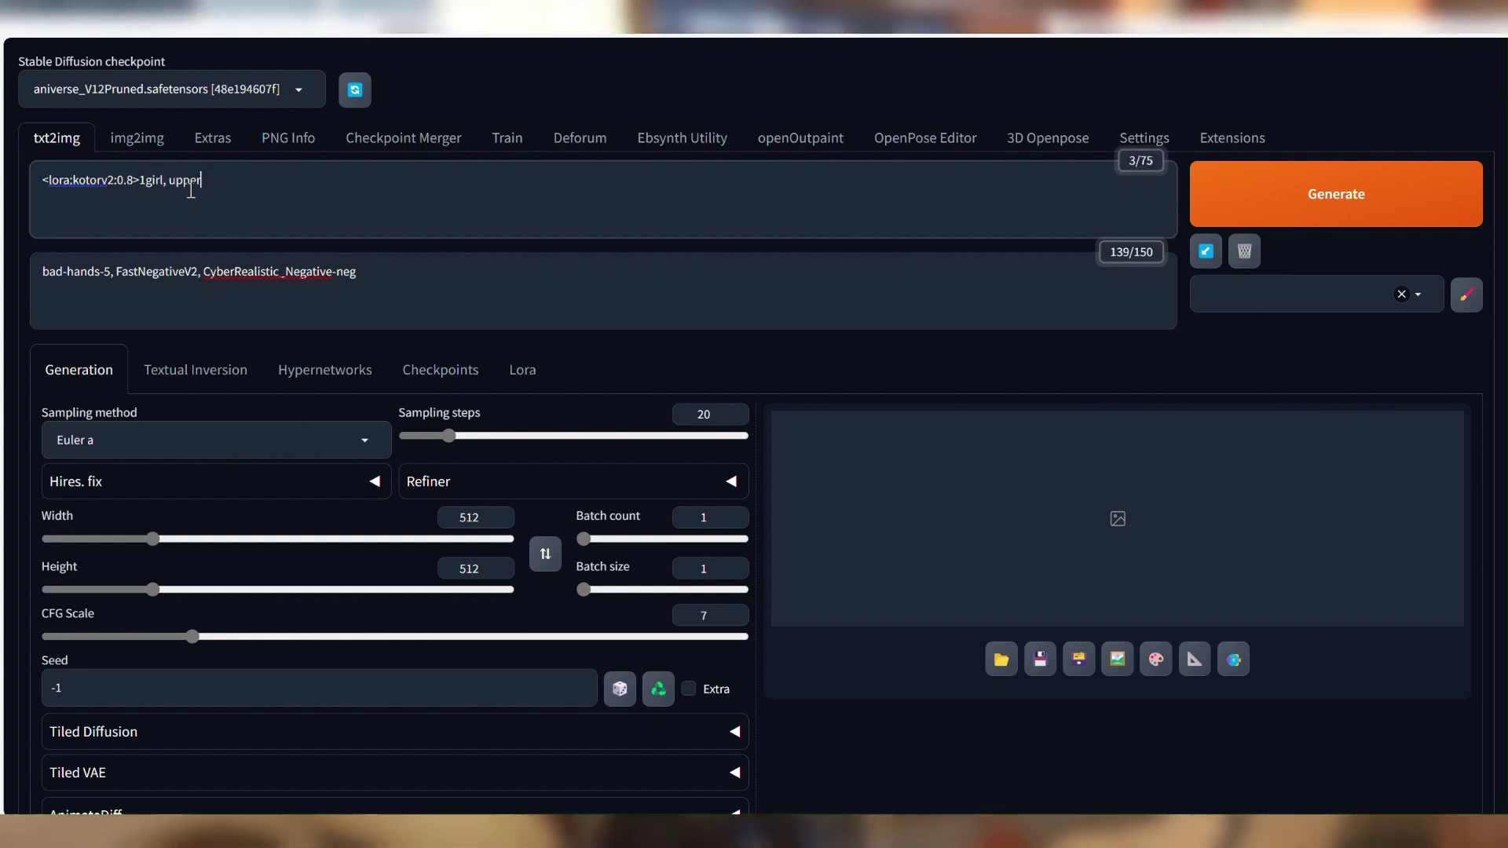
pyautogui.write(' body pr')
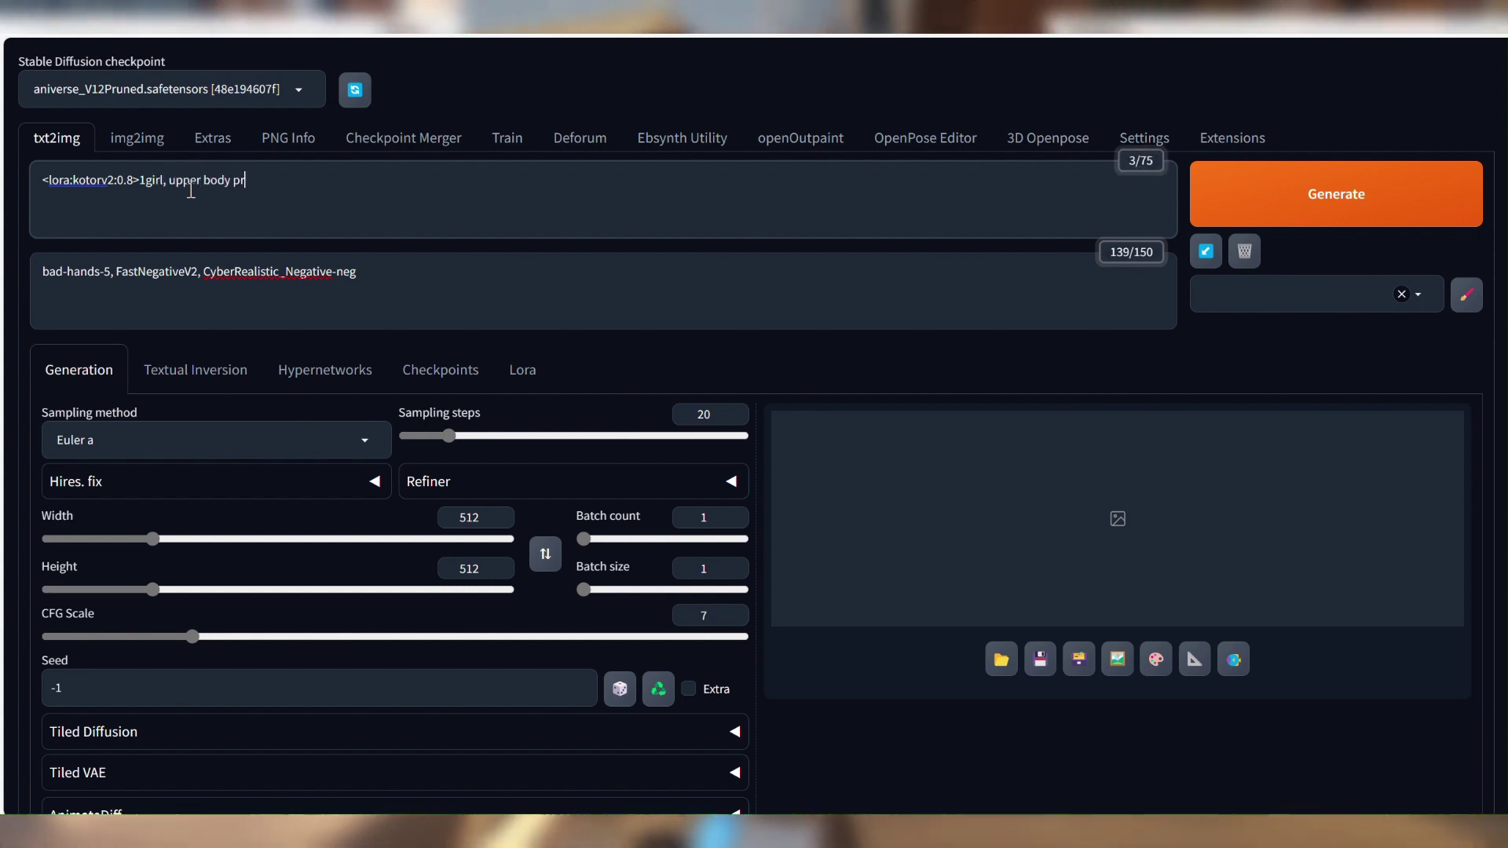
pyautogui.press('BackSpace')
pyautogui.write('ortrai')
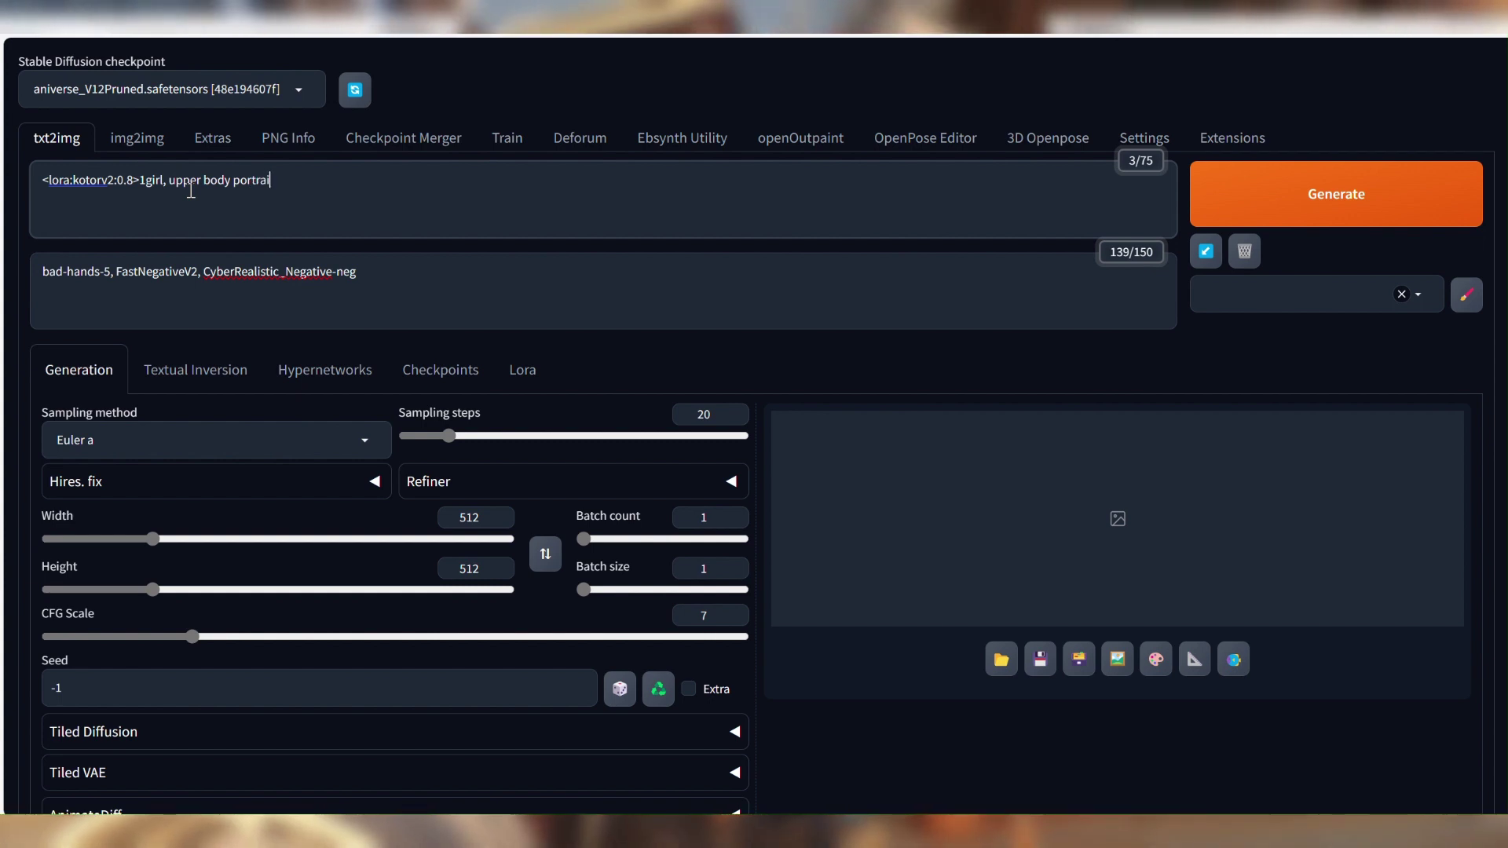
pyautogui.write('t, smiling, s')
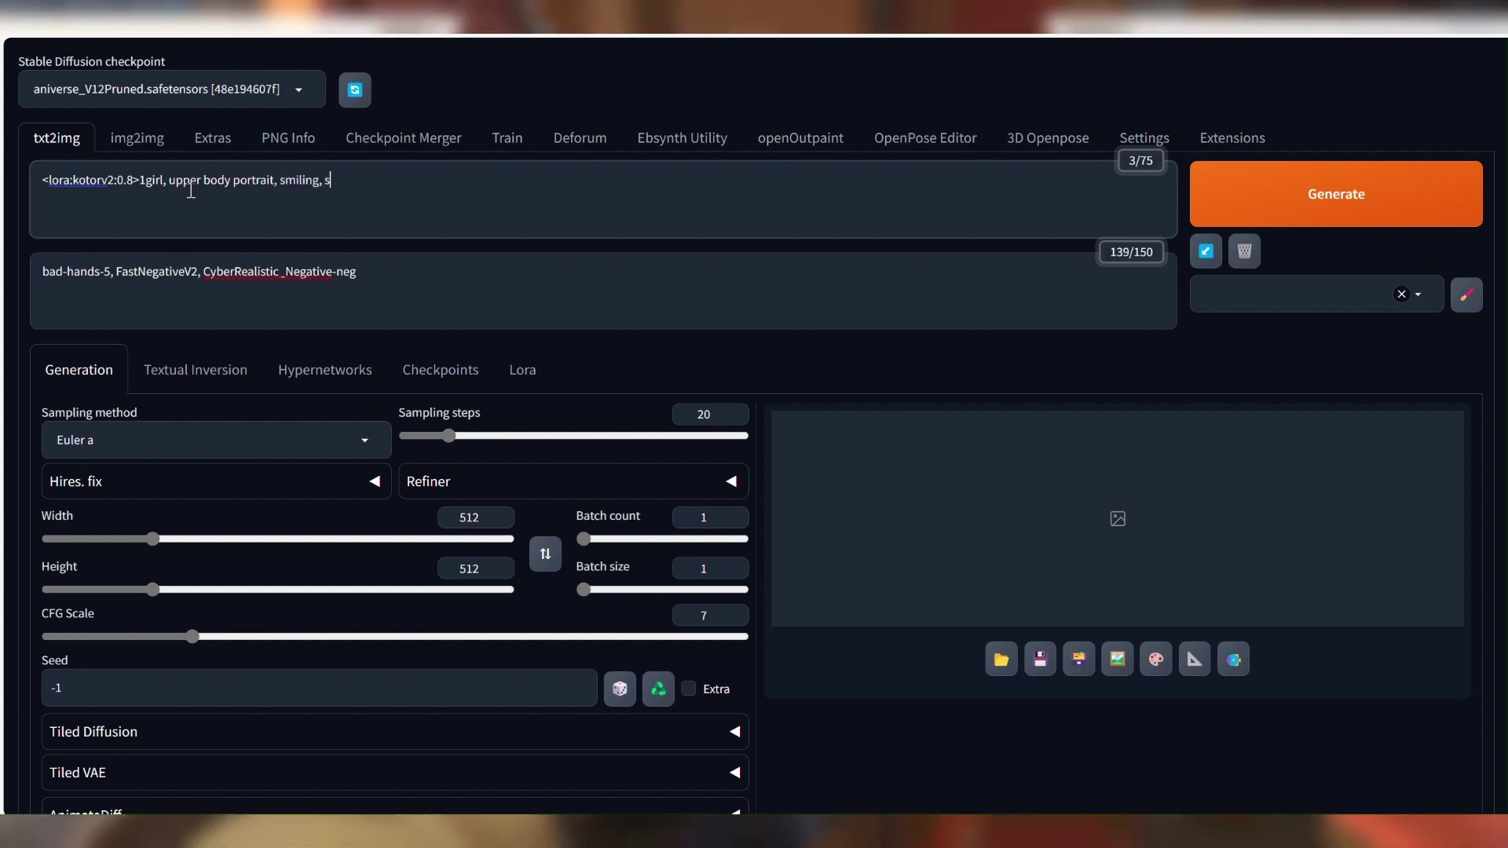
pyautogui.press('BackSpace')
pyautogui.write('lookin')
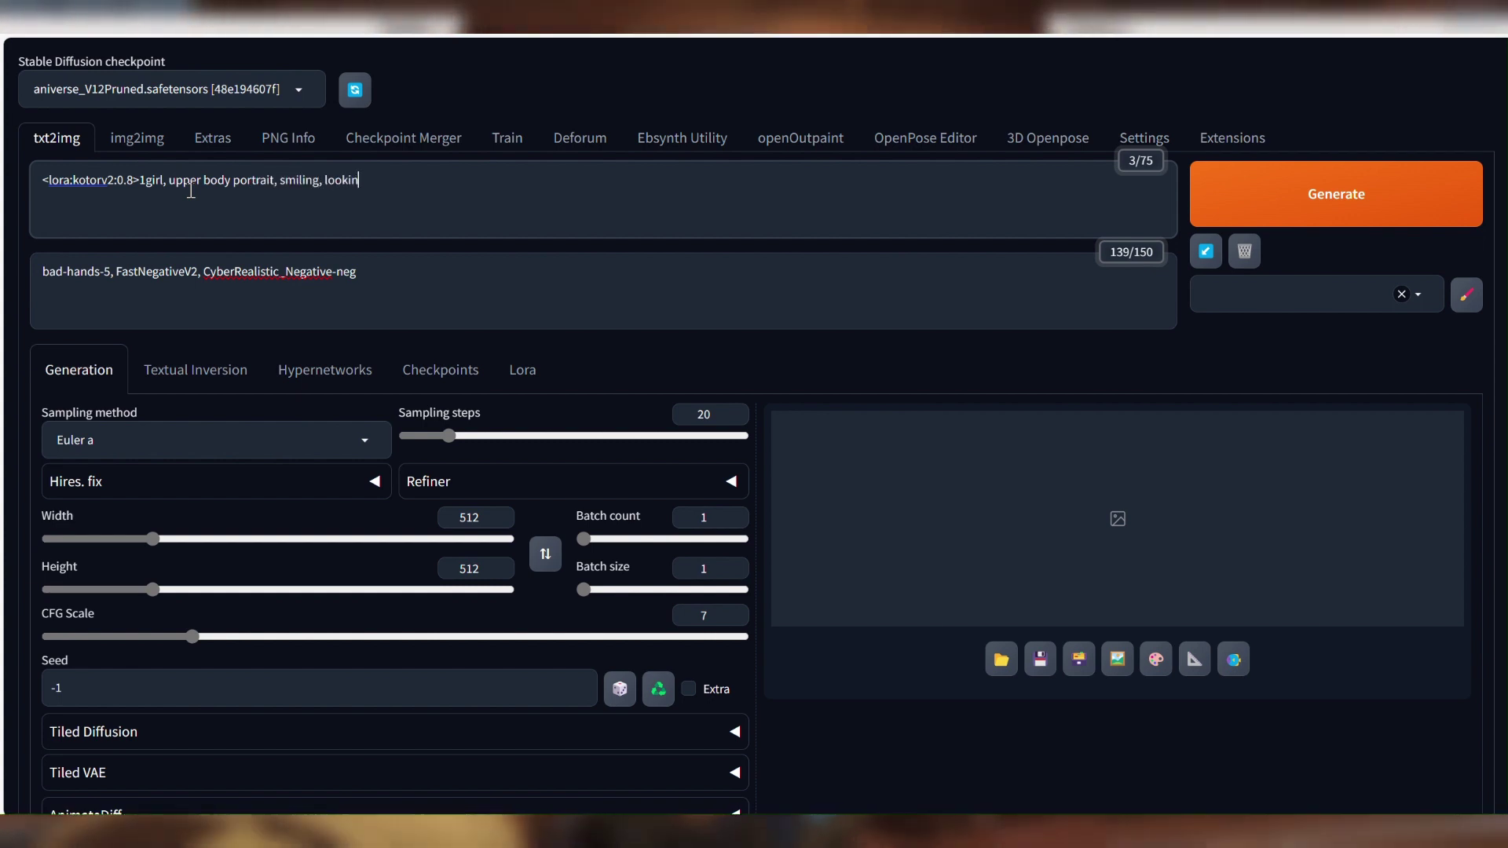
pyautogui.write('g at viewer, b')
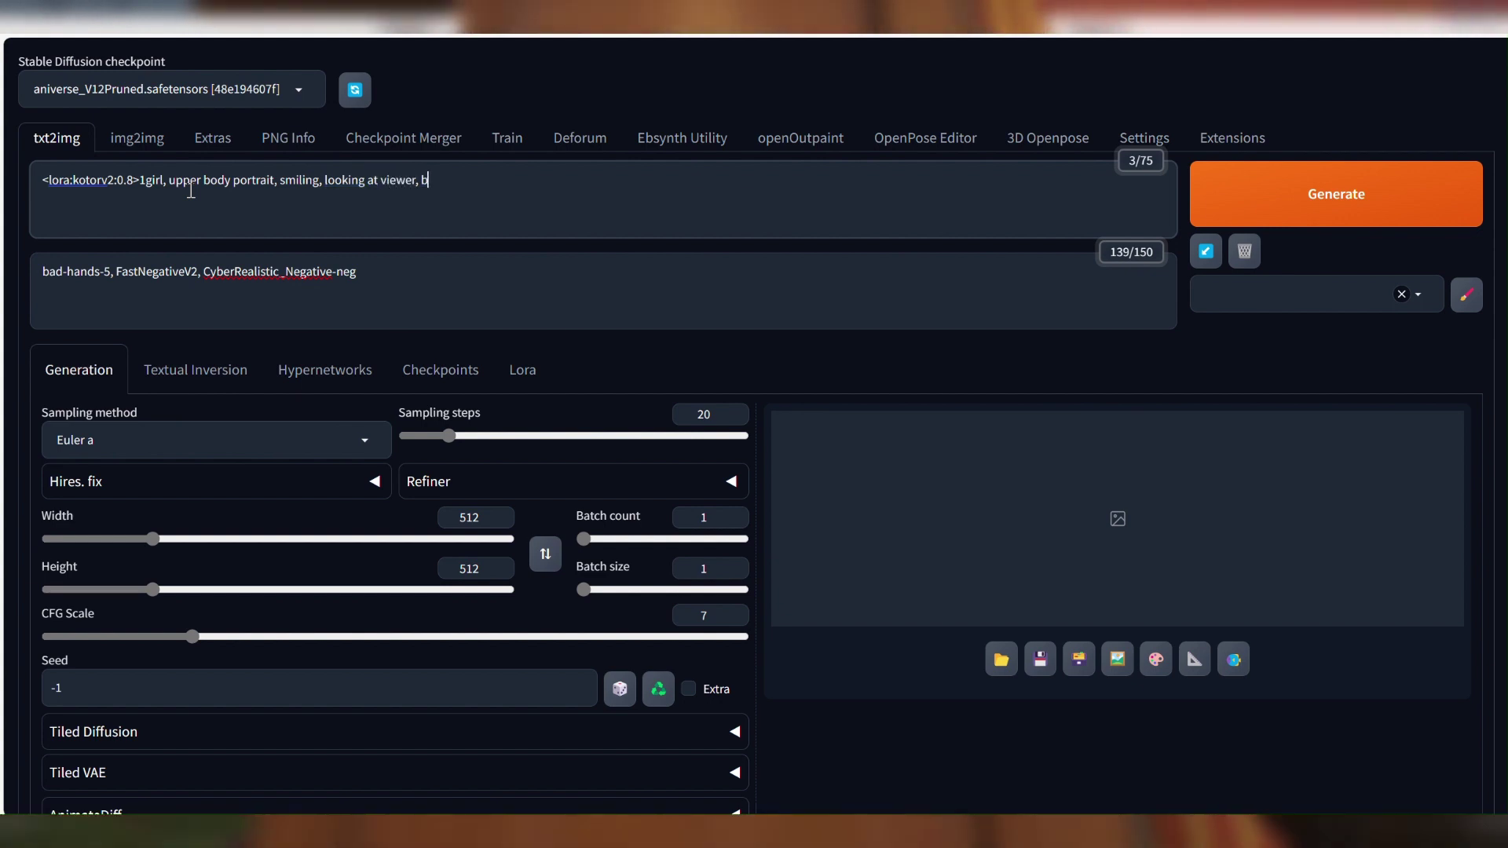
pyautogui.write('each background')
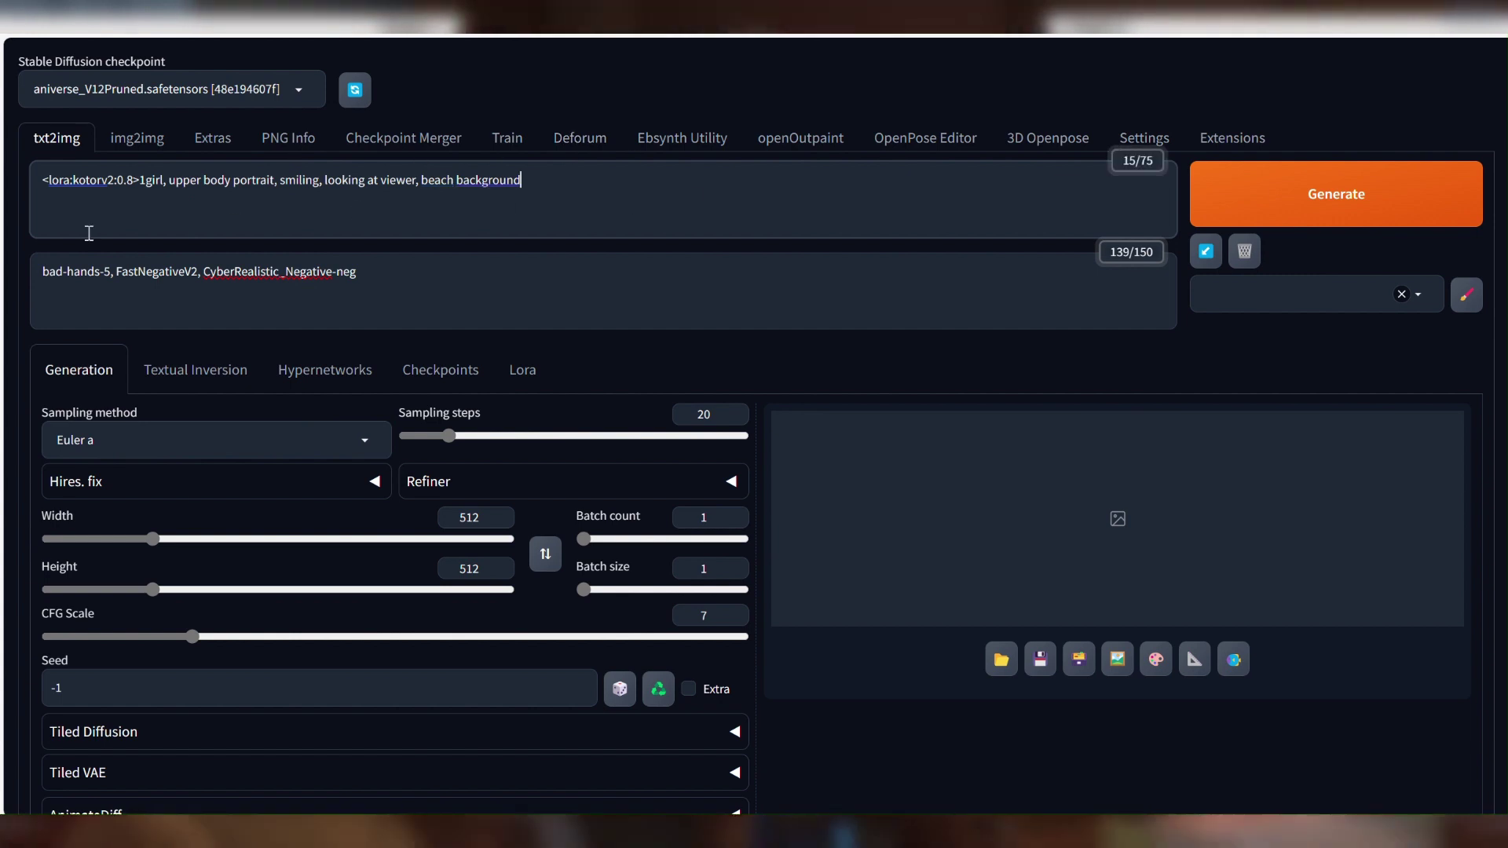
pyautogui.click(209, 440)
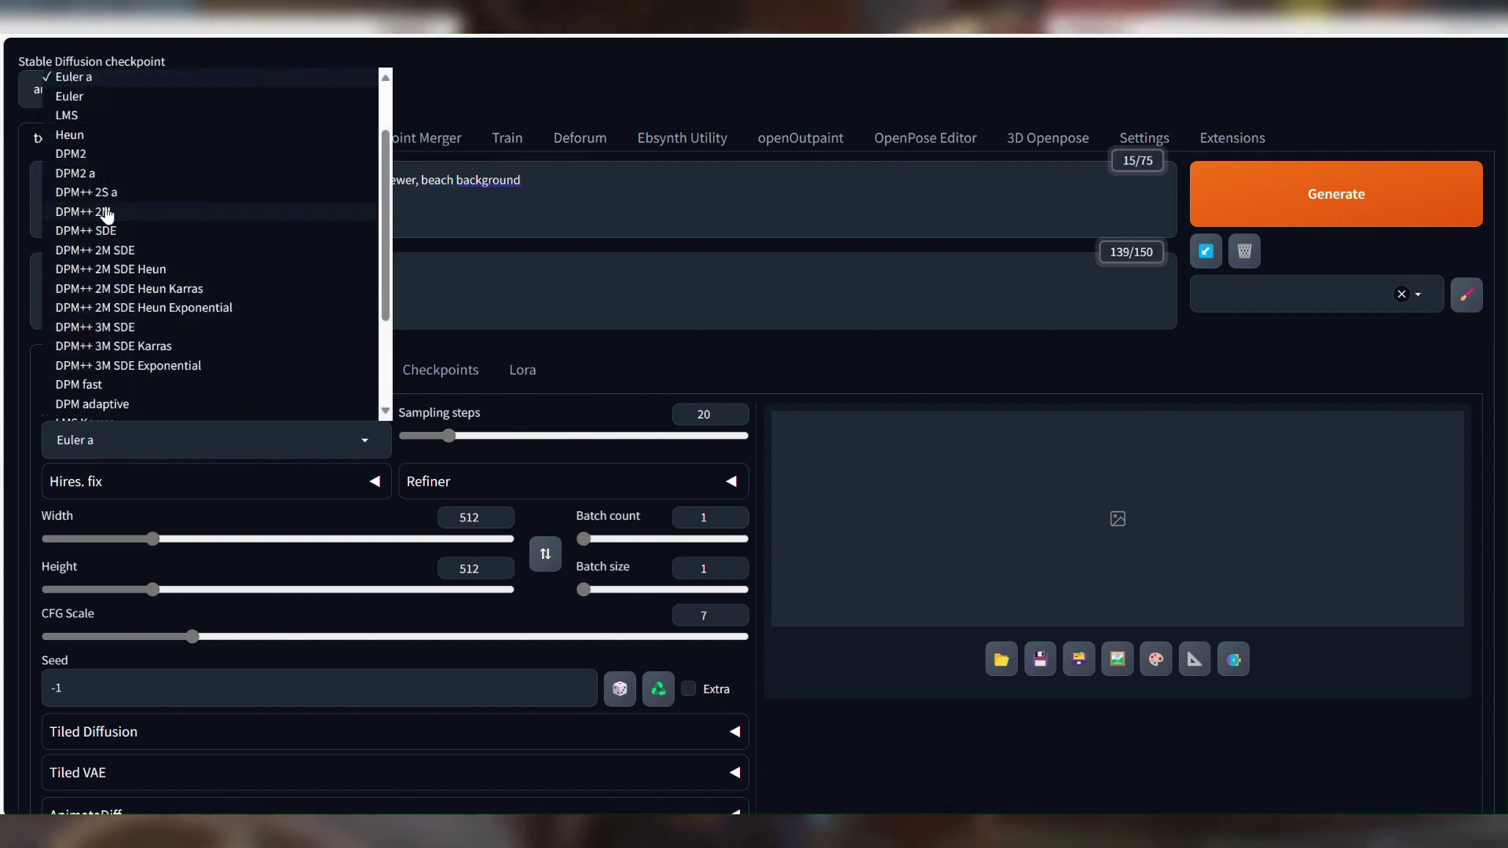
pyautogui.click(520, 369)
pyautogui.click(77, 370)
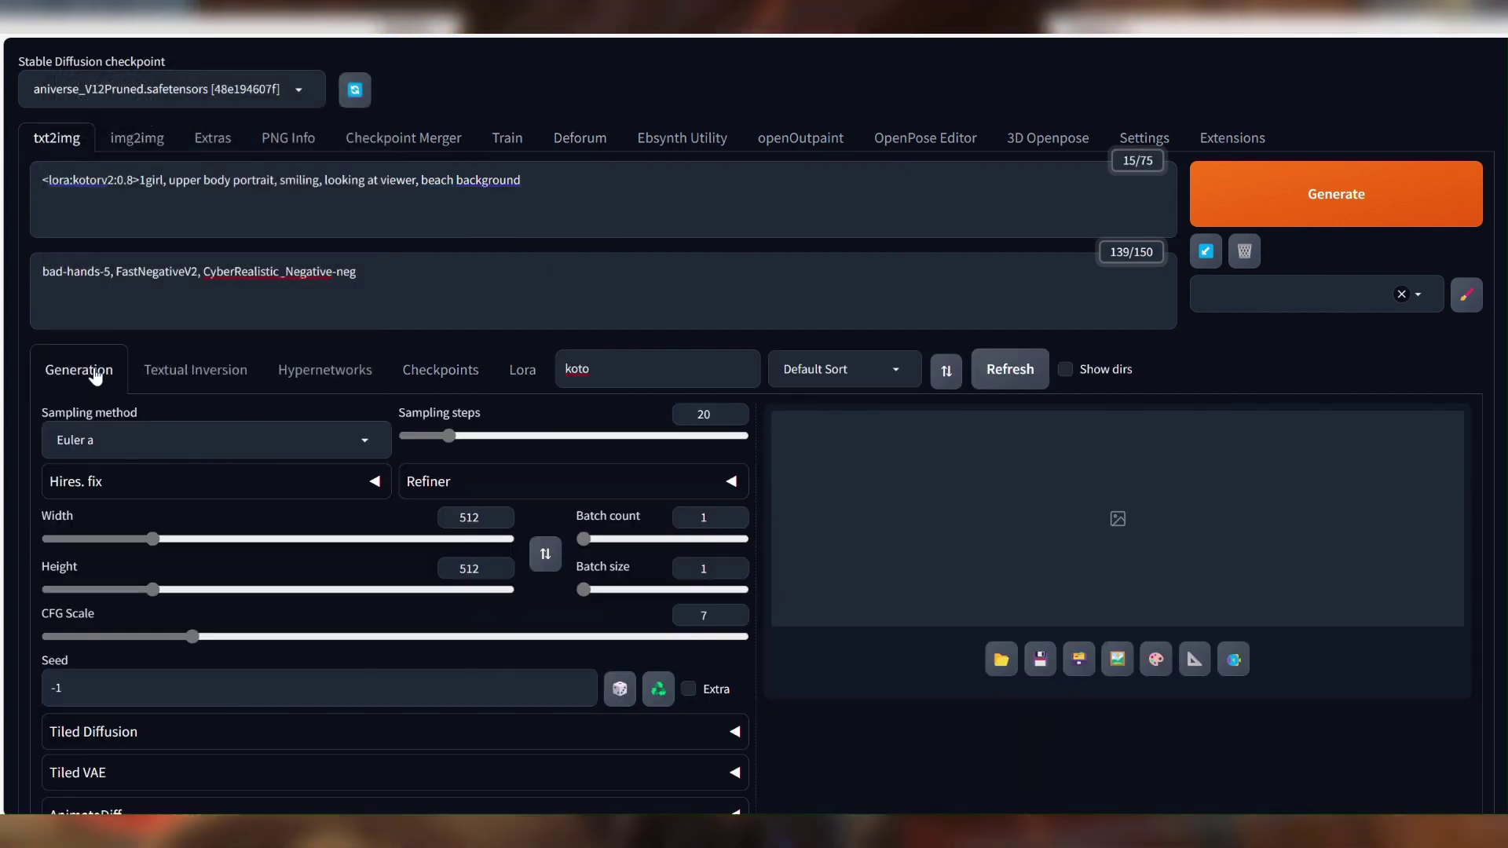
# Step: Set the sampling method to DPM++ 2M Karras in the generation settings
pyautogui.click(175, 438)
pyautogui.scroll(2, 125, 196)
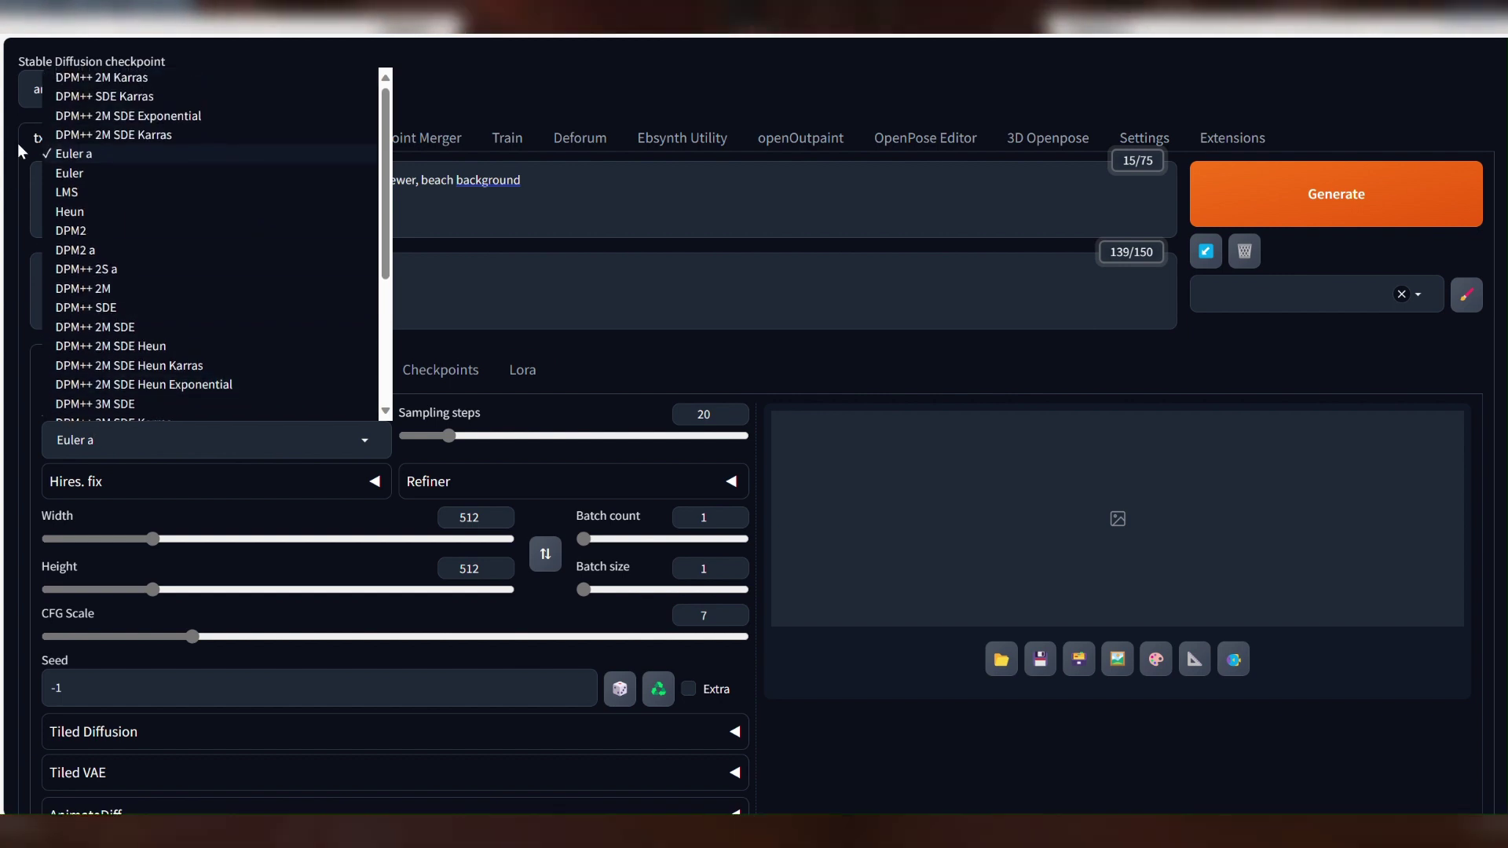
pyautogui.click(154, 83)
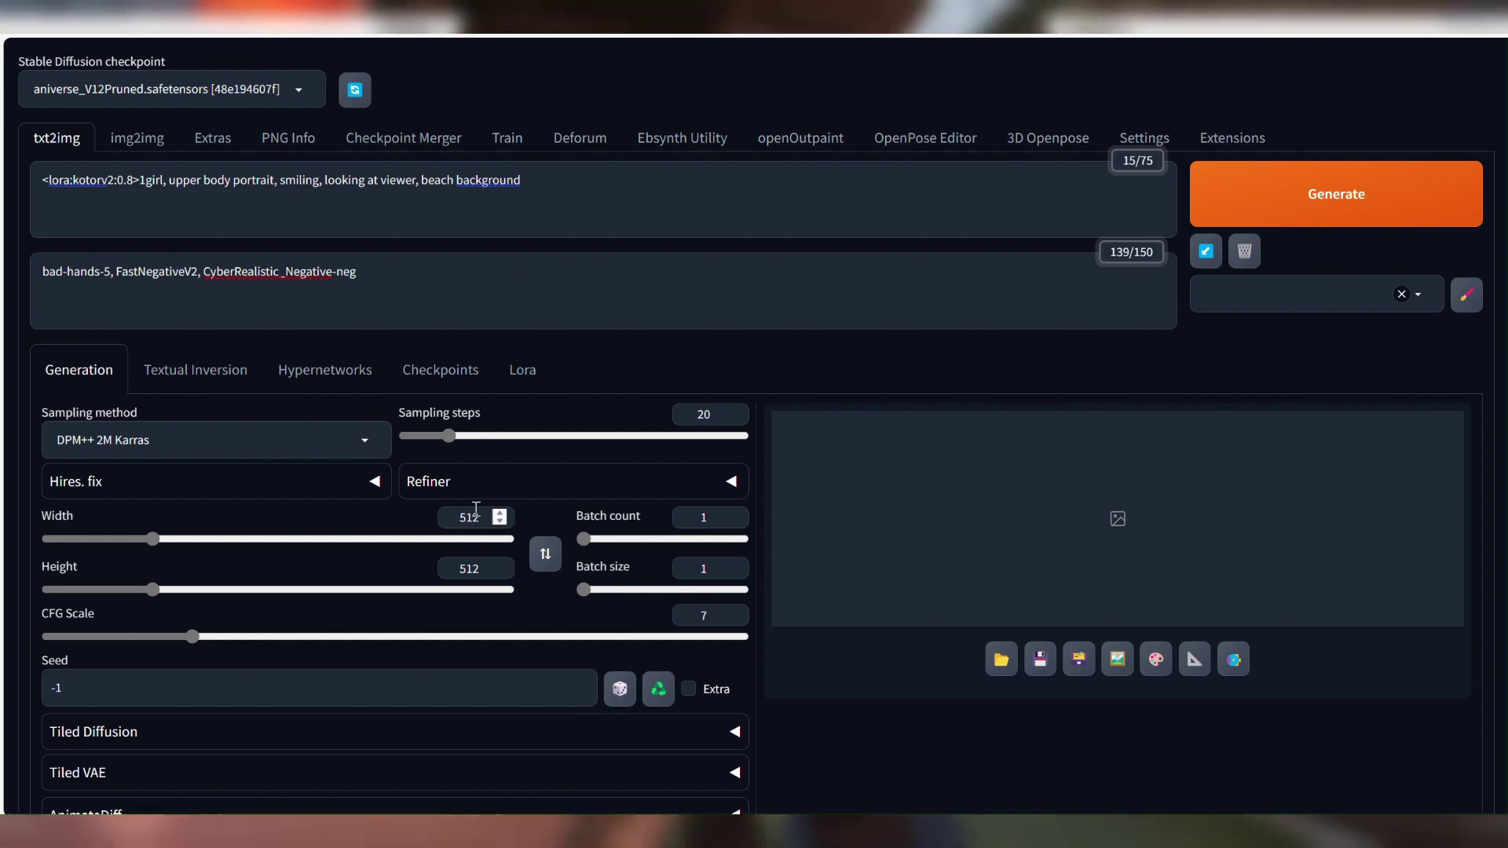
pyautogui.moveTo(484, 518); pyautogui.dragTo(455, 519)
pyautogui.press('Tab')
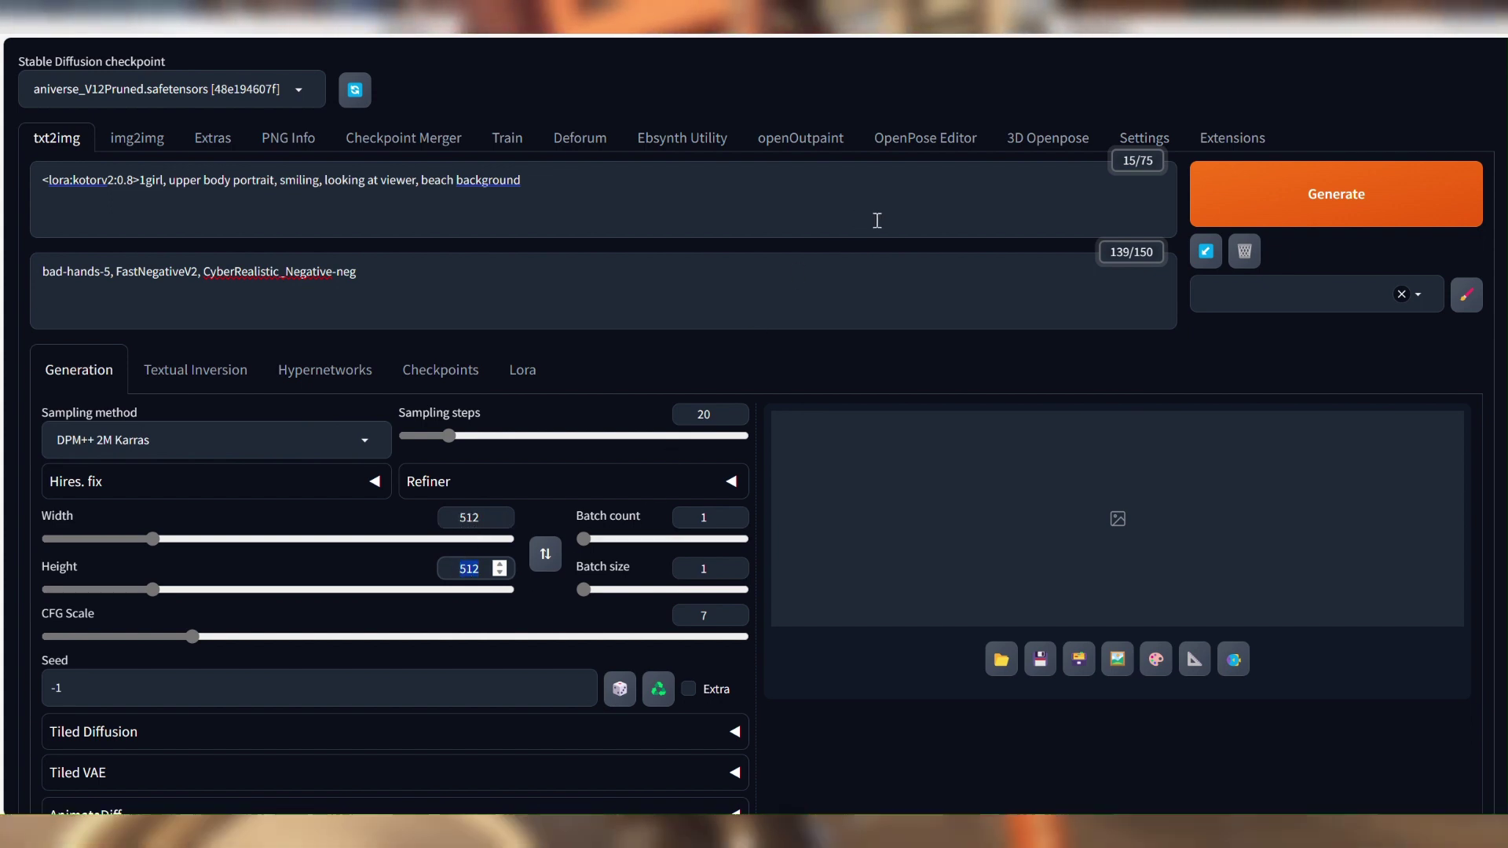
pyautogui.click(78, 618)
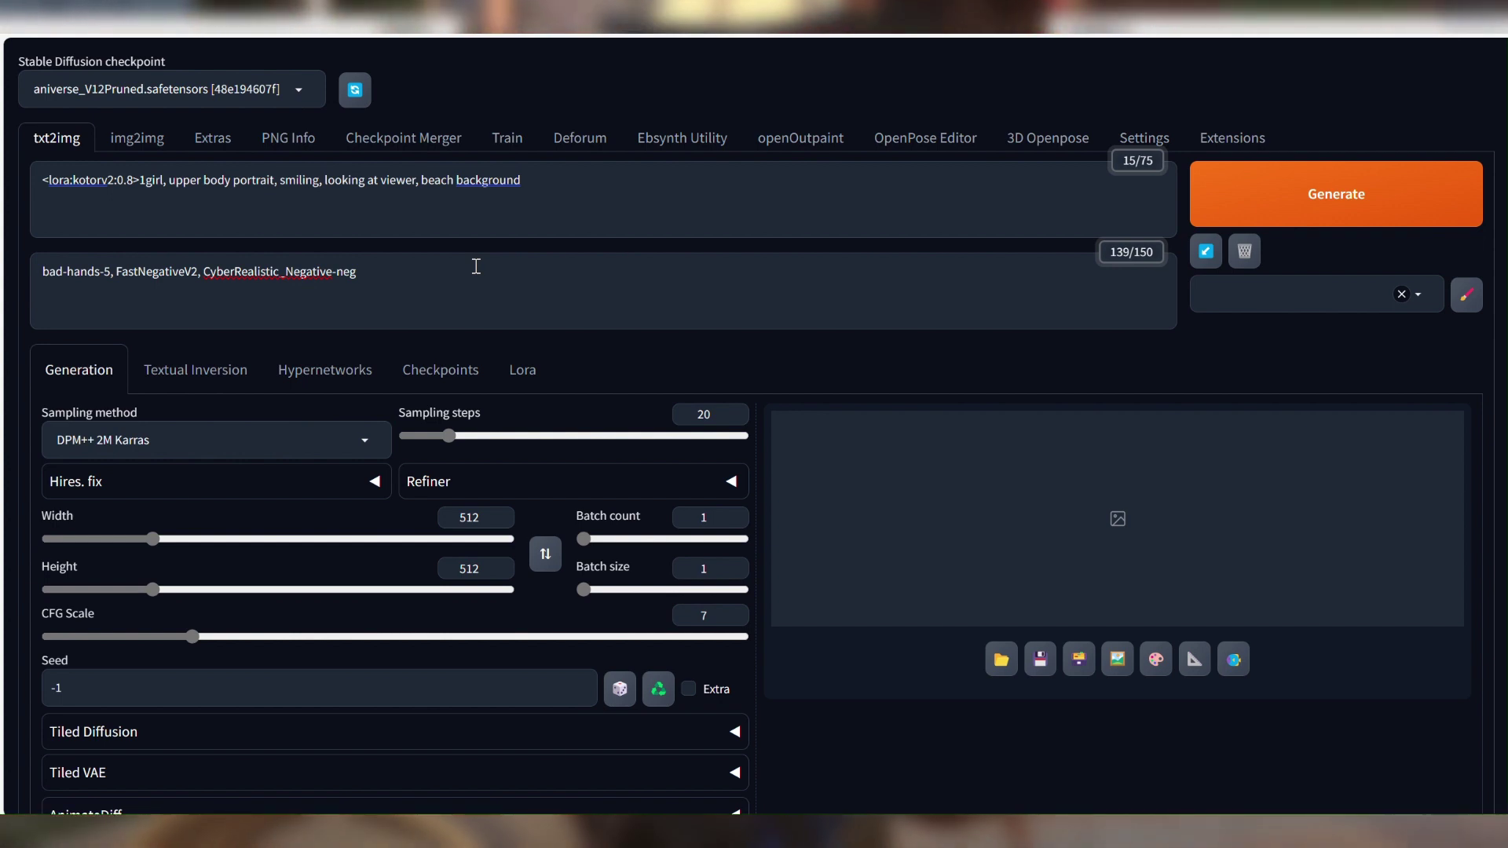
# Step: Generate an image from the beach portrait prompt with the current settings
pyautogui.click(1273, 212)
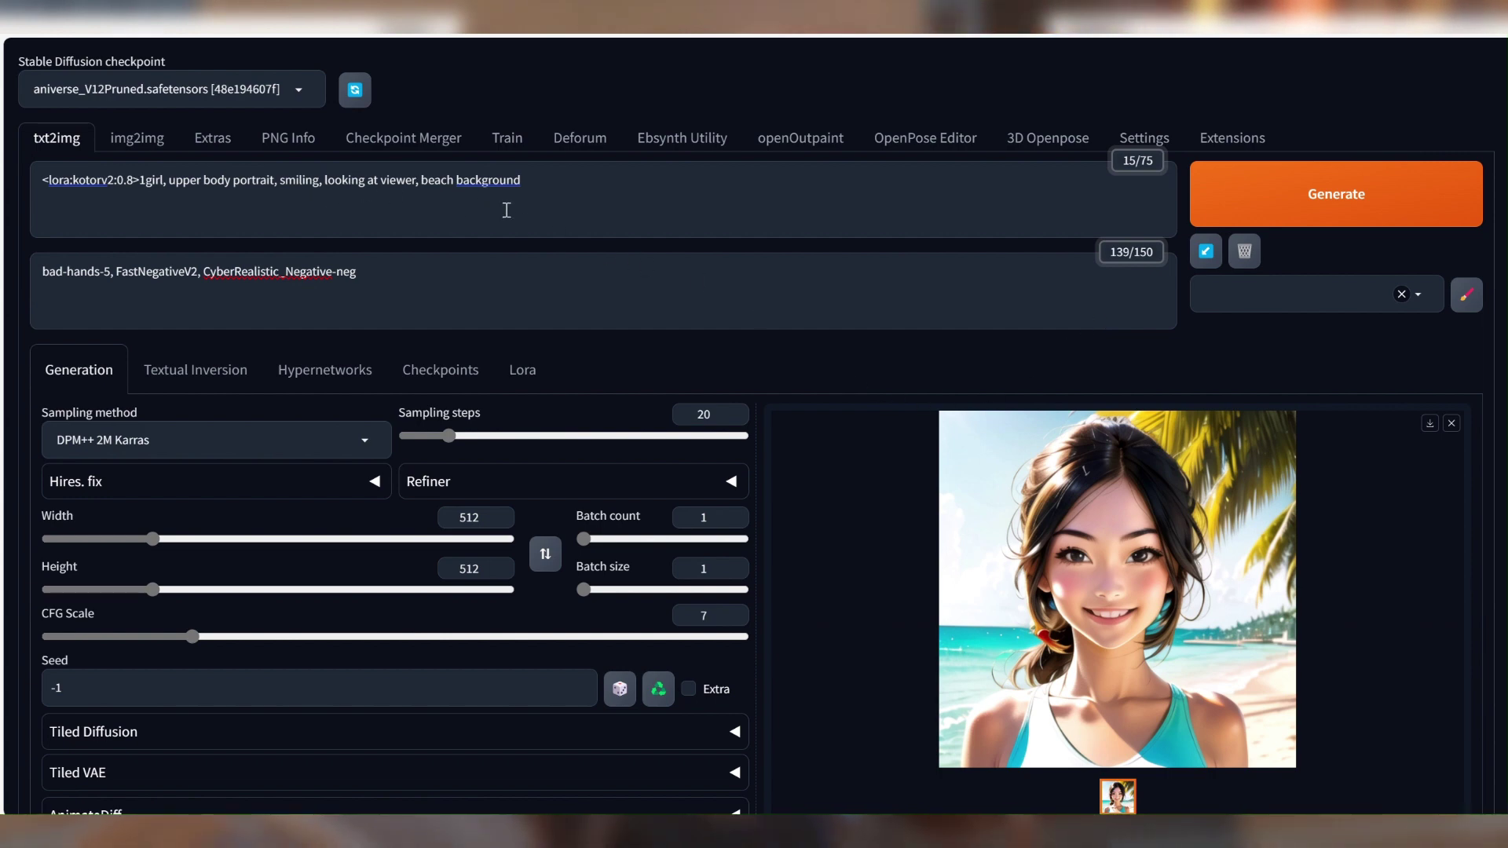
# Step: Append the tag "bastilashan" to the end of the positive prompt and generate a new image
pyautogui.click(542, 188)
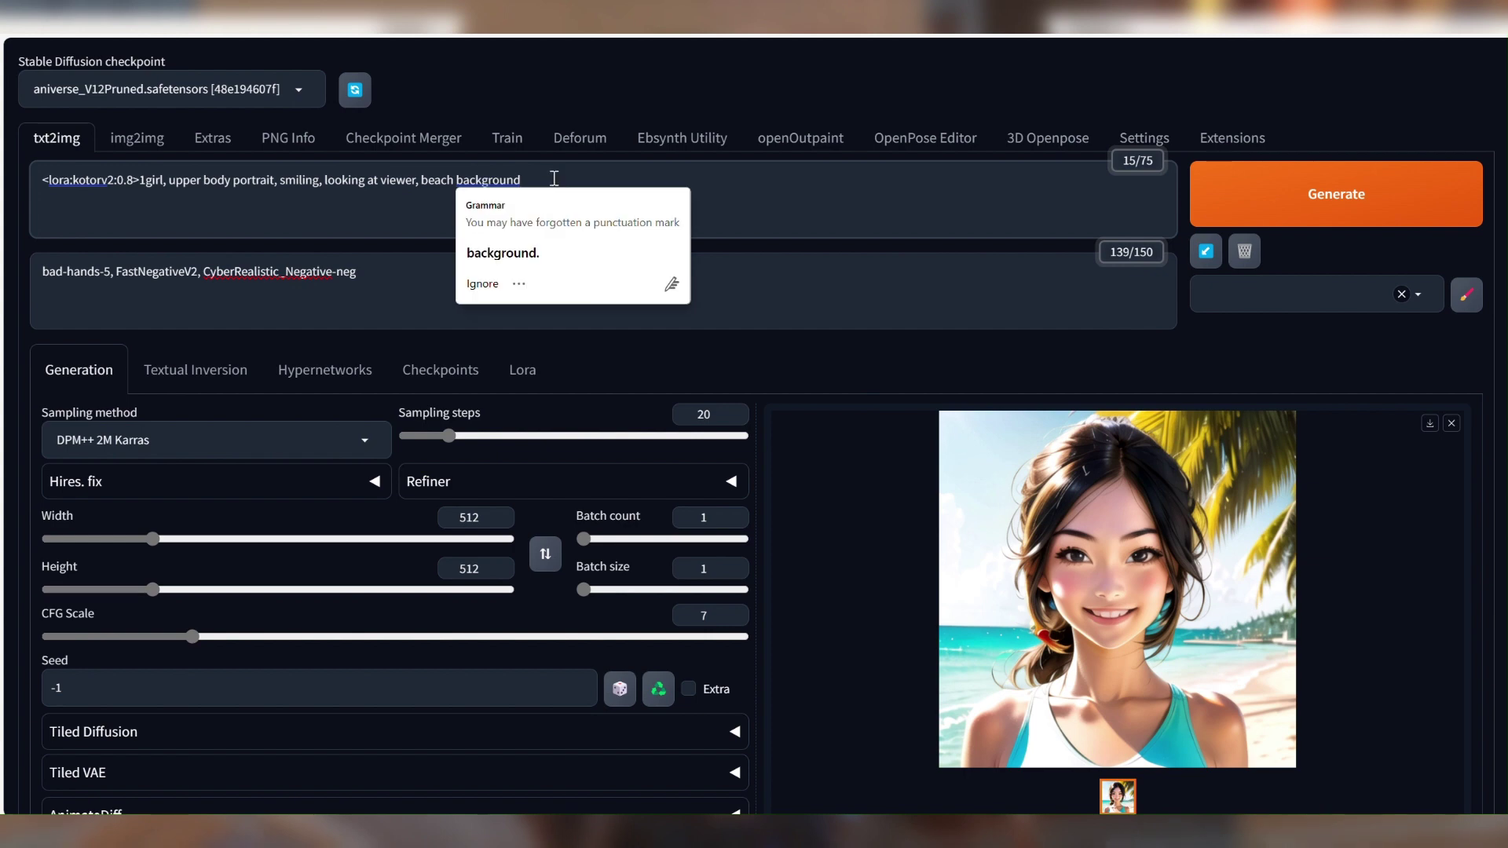
pyautogui.write(',')
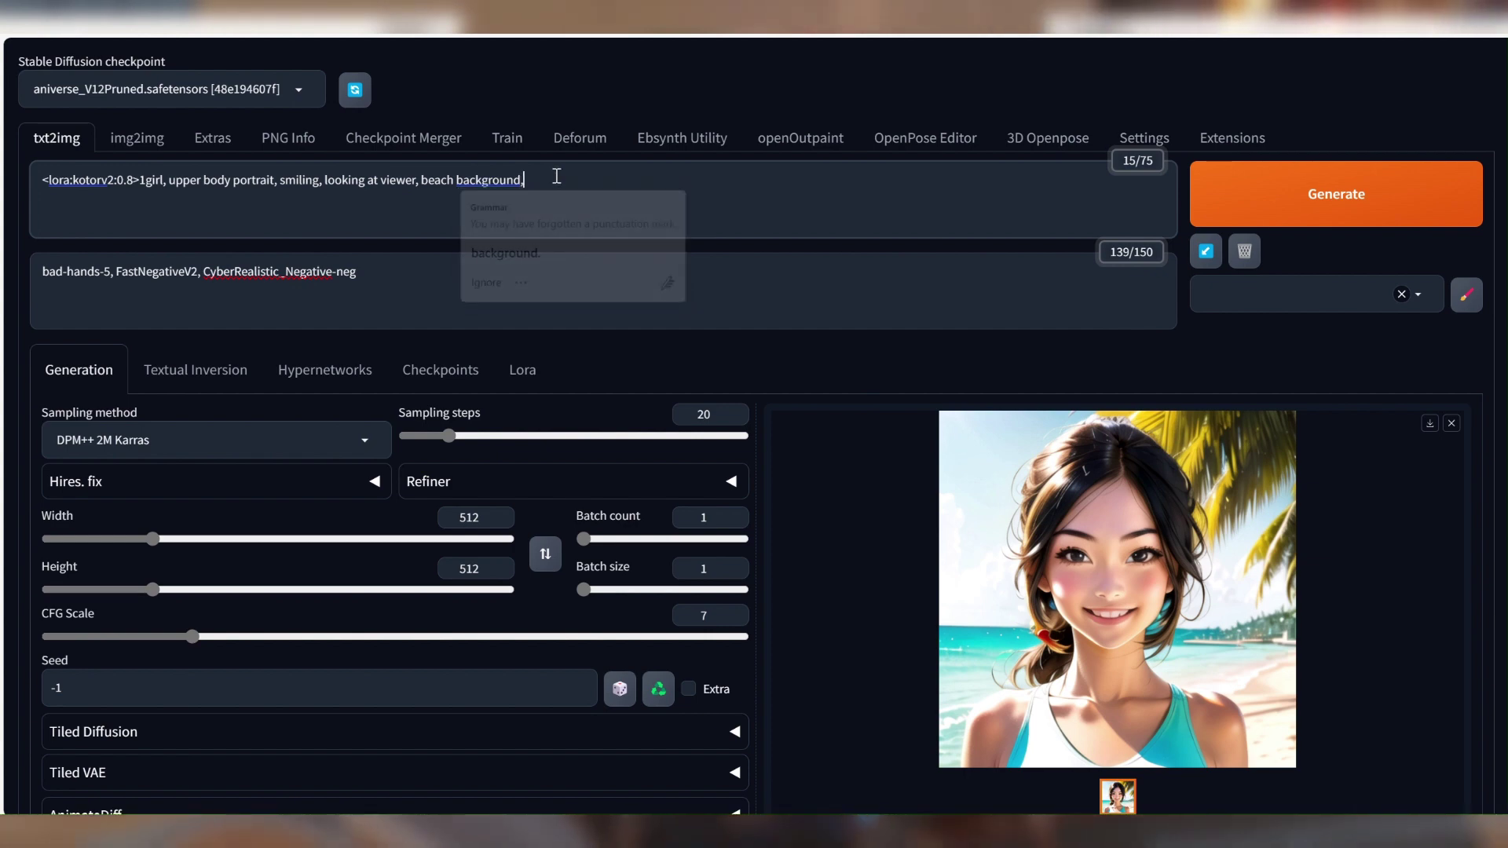
pyautogui.write(' bastieshan')
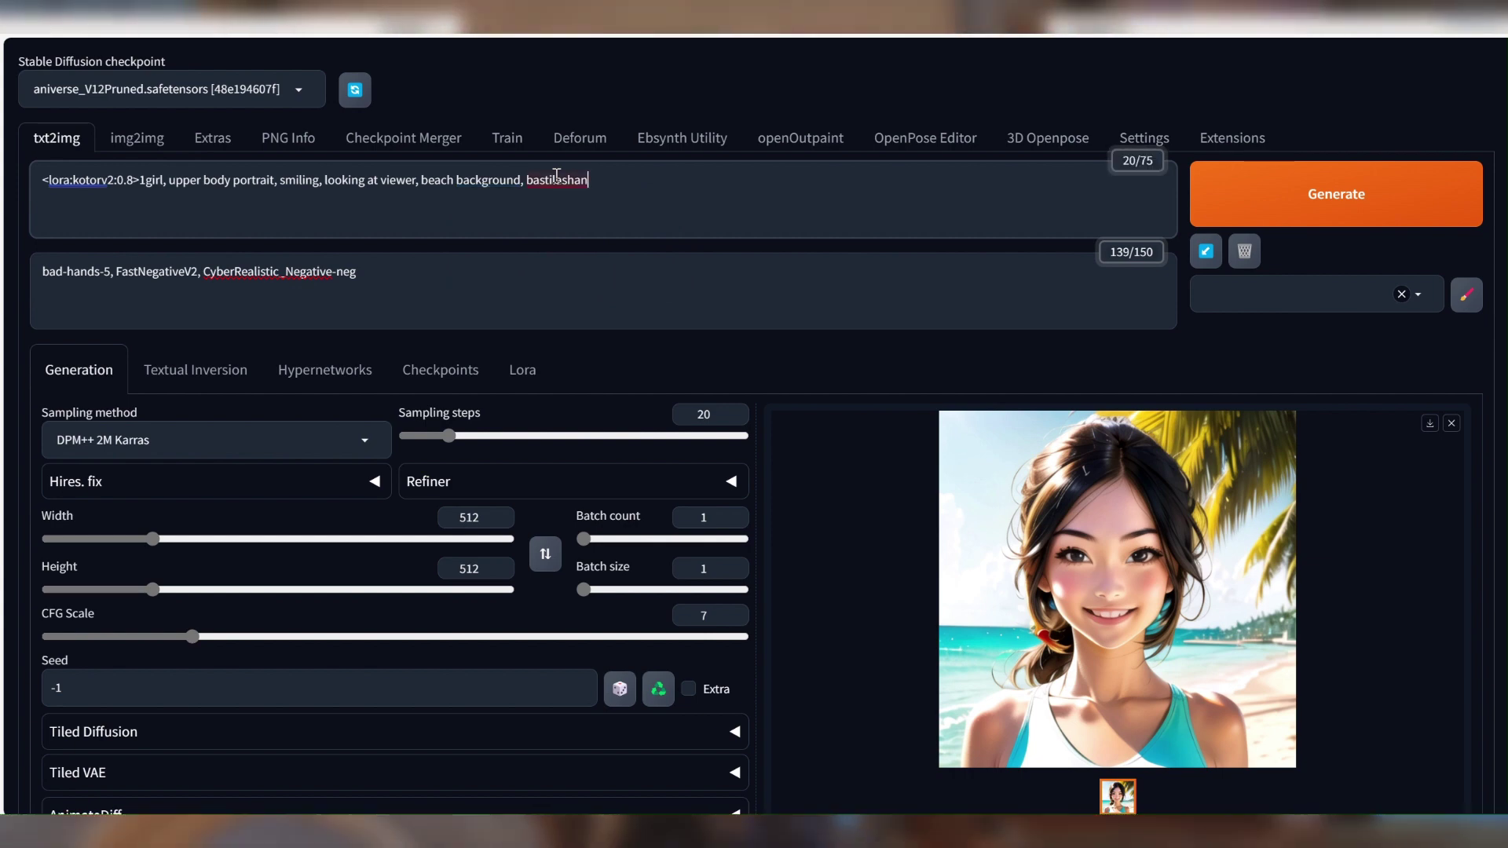
pyautogui.hotkey('ctrl', 'Return')
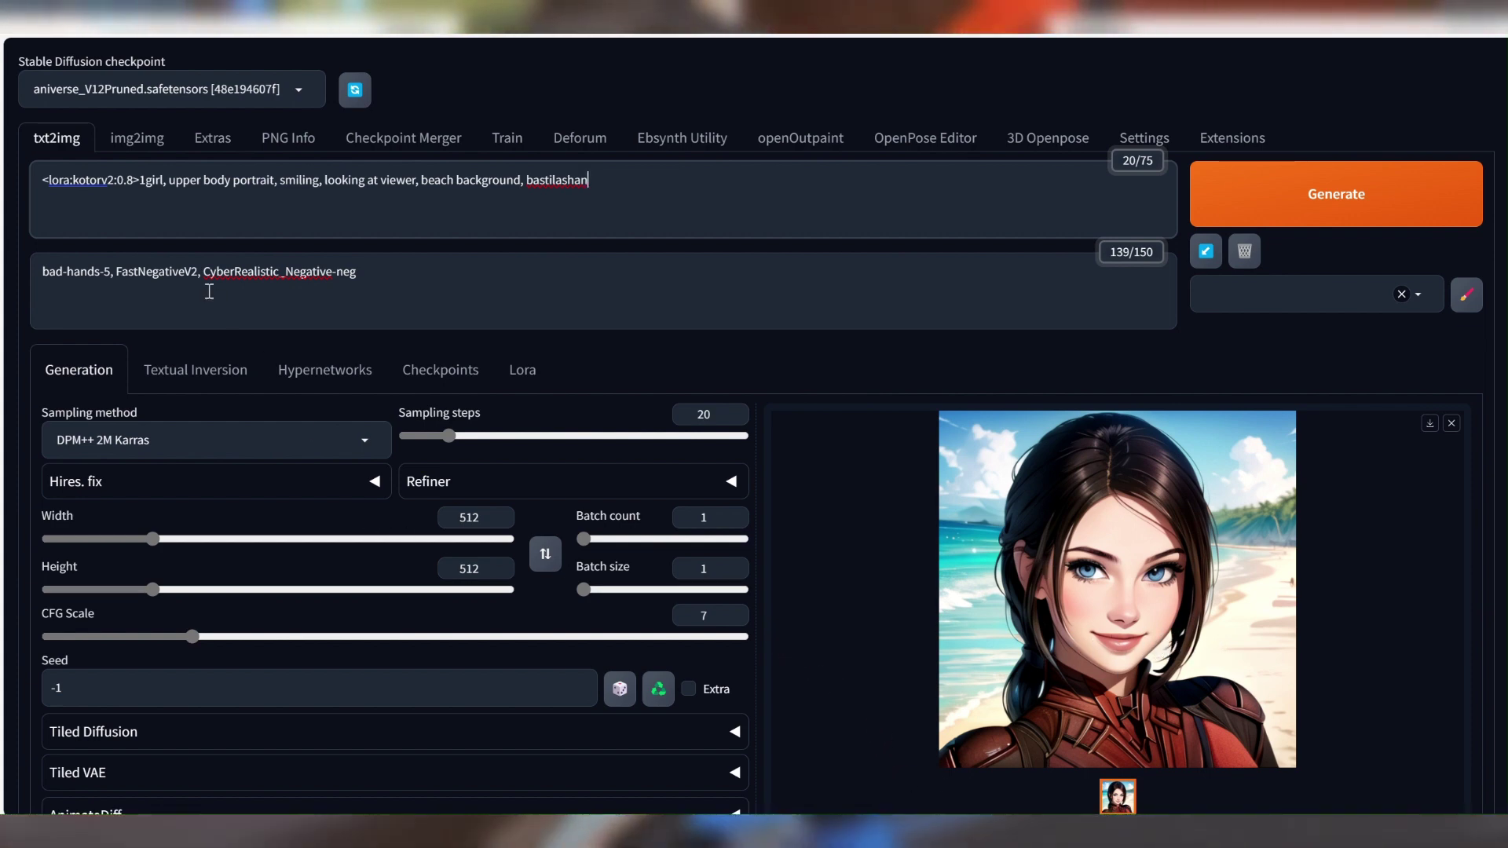
pyautogui.scroll(-2, 577, 569)
pyautogui.scroll(2, 698, 630)
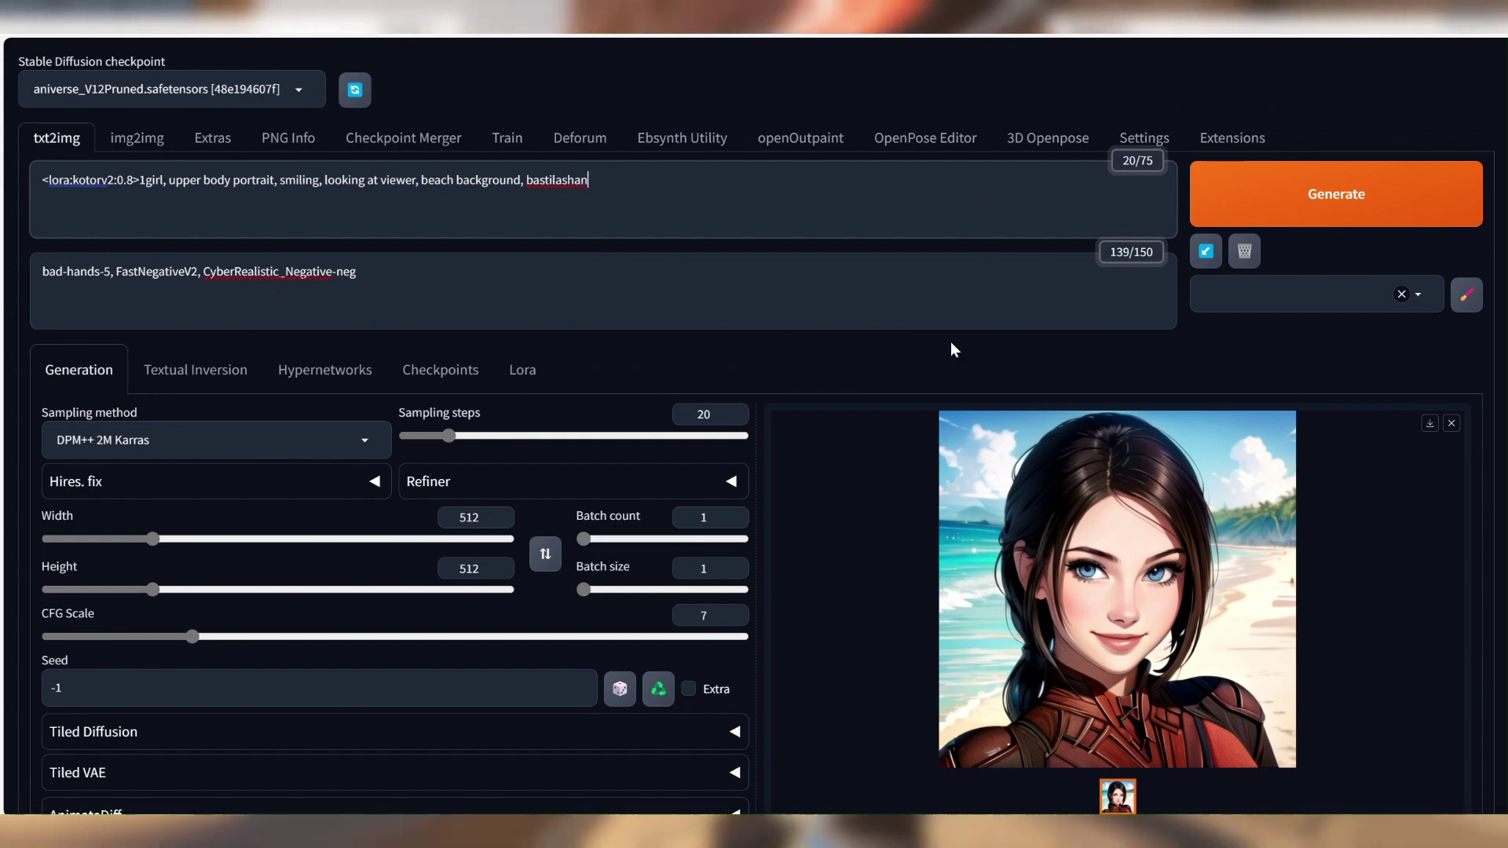
pyautogui.scroll(-2, 675, 354)
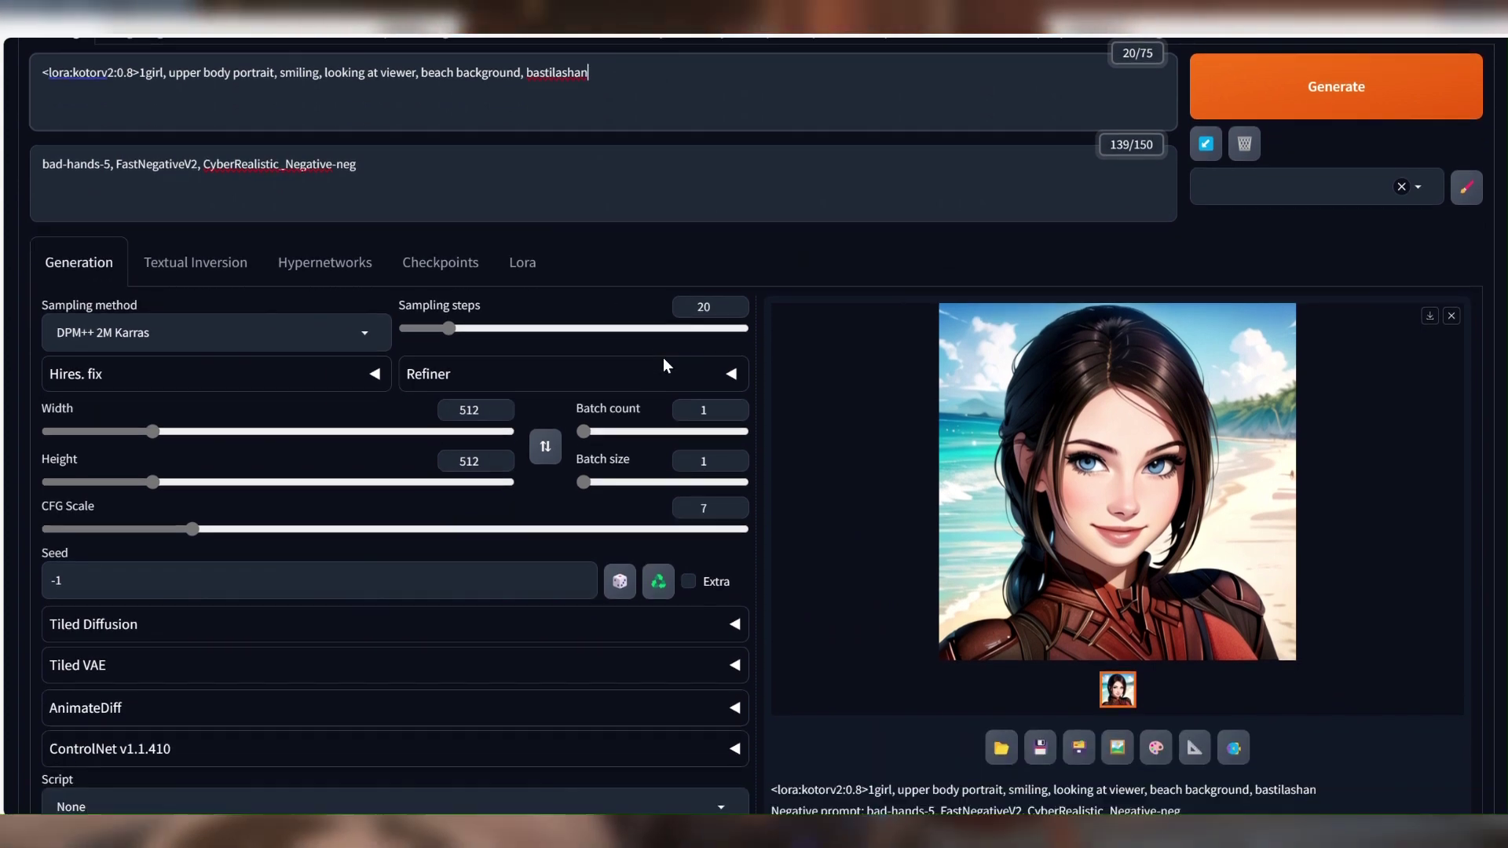
pyautogui.scroll(2, 629, 393)
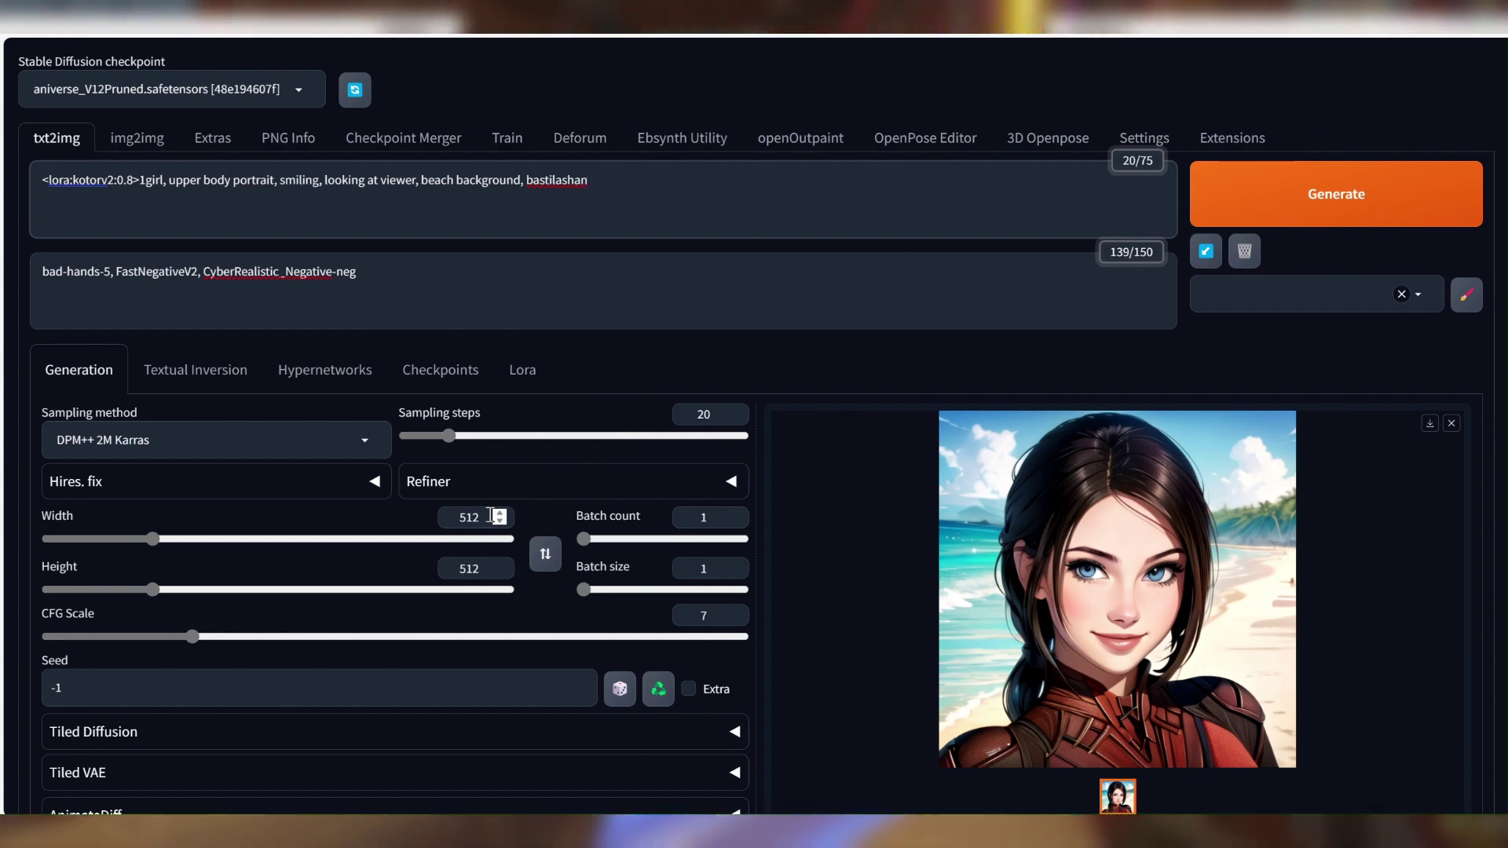
# Step: Set the image height to 768 and generate a new image
pyautogui.click(491, 517)
pyautogui.moveTo(483, 569); pyautogui.dragTo(424, 571)
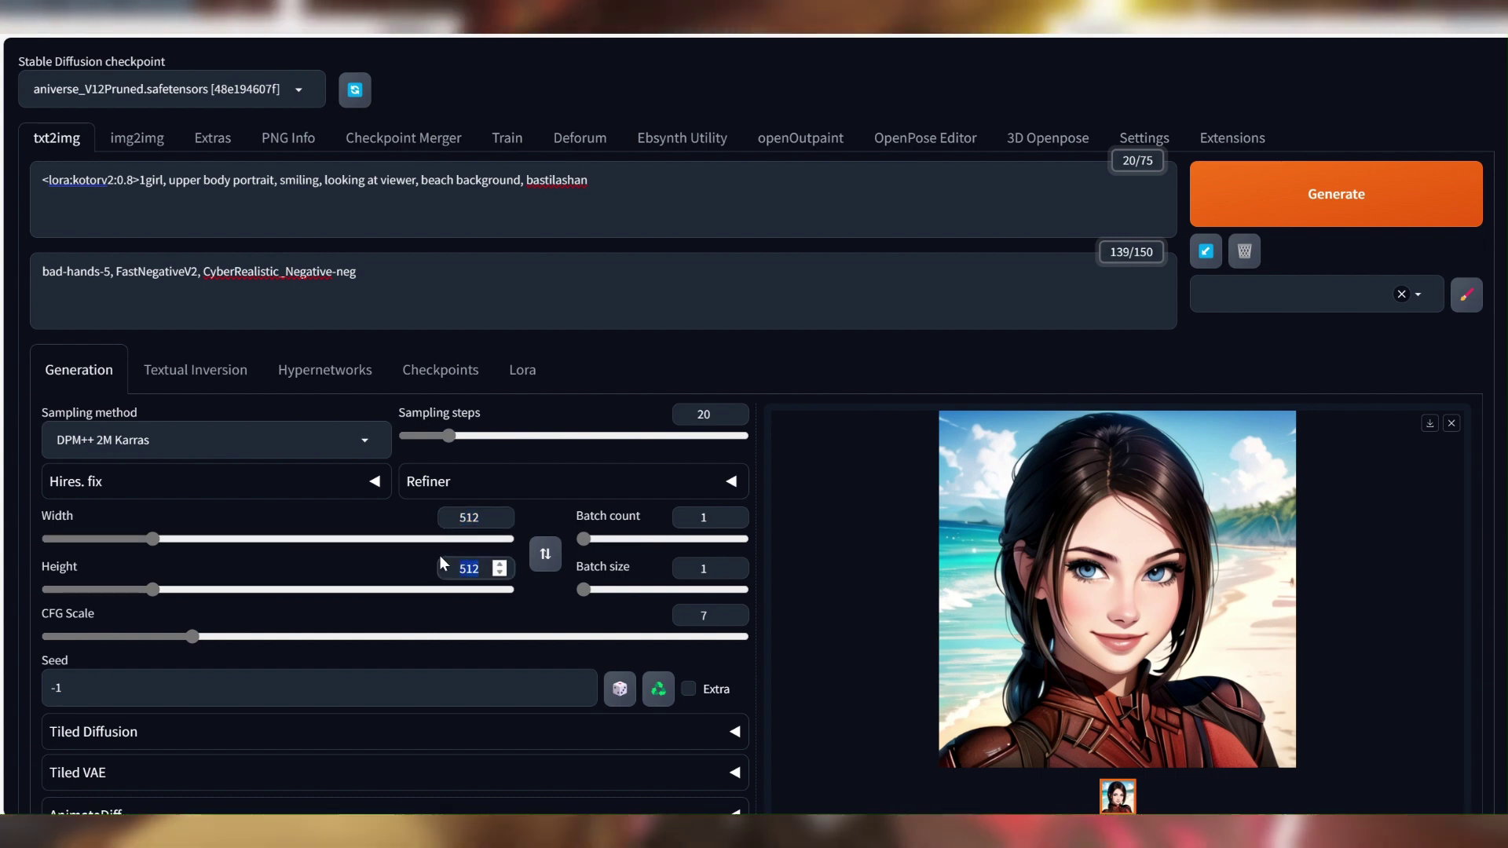
pyautogui.write('768')
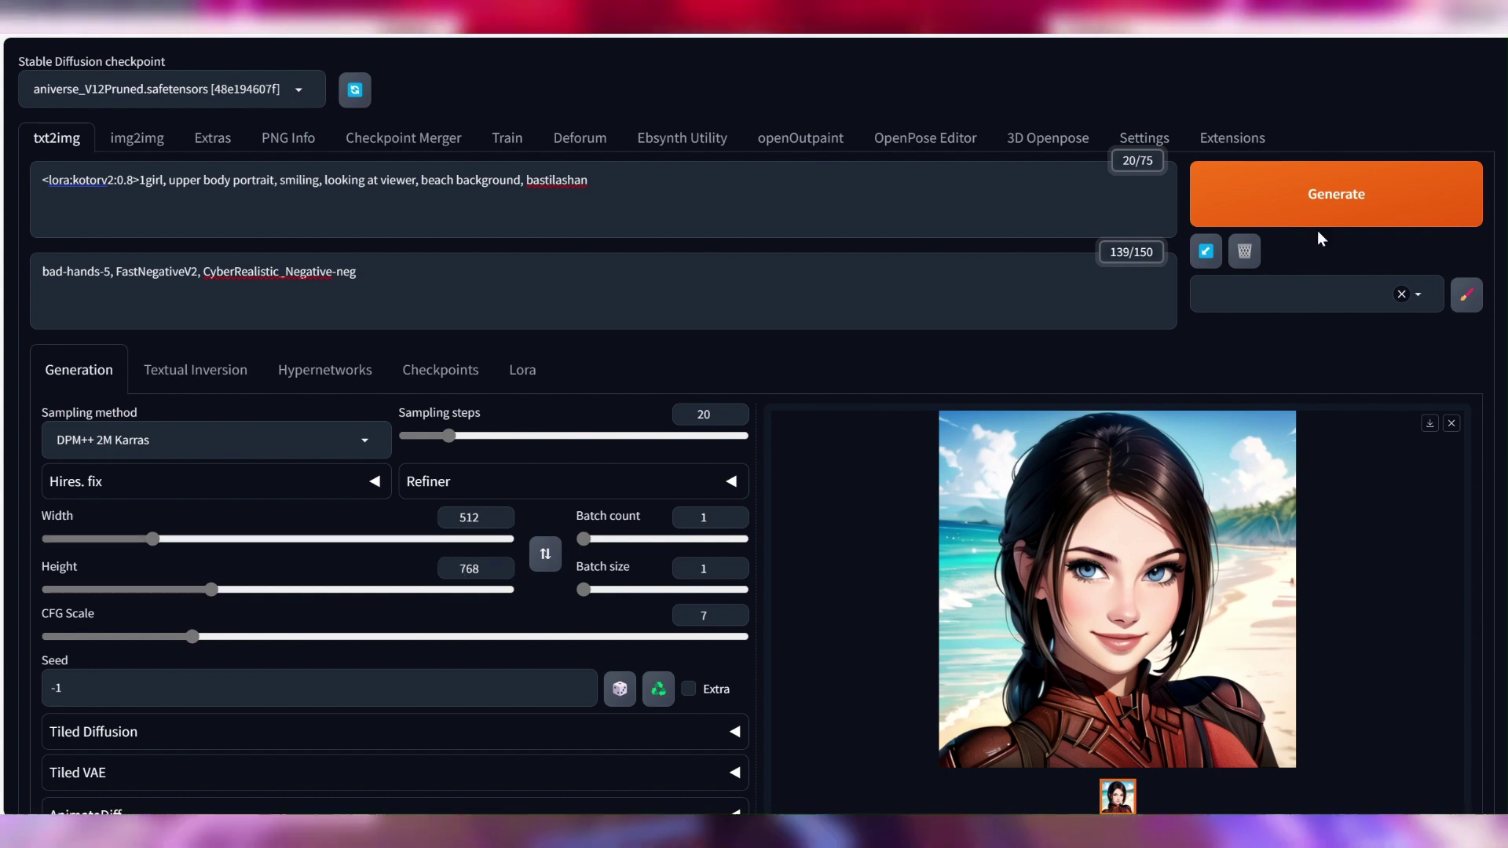
pyautogui.click(1417, 167)
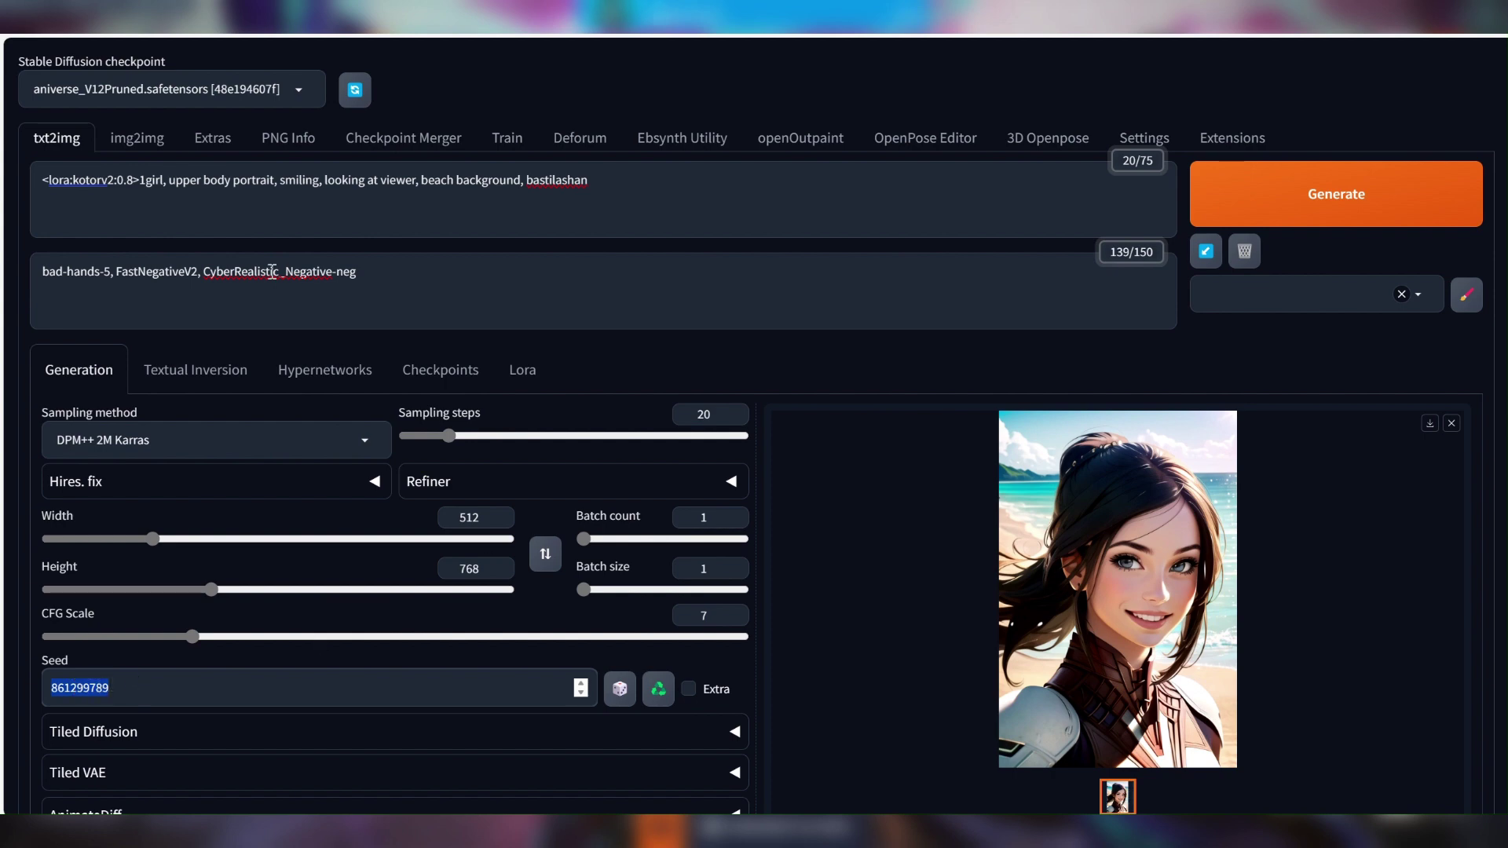
# Step: Add a trailing comma to the negative prompt, append ", short hair" to the positive prompt and generate the image again
pyautogui.rightClick(591, 214)
pyautogui.click(395, 281)
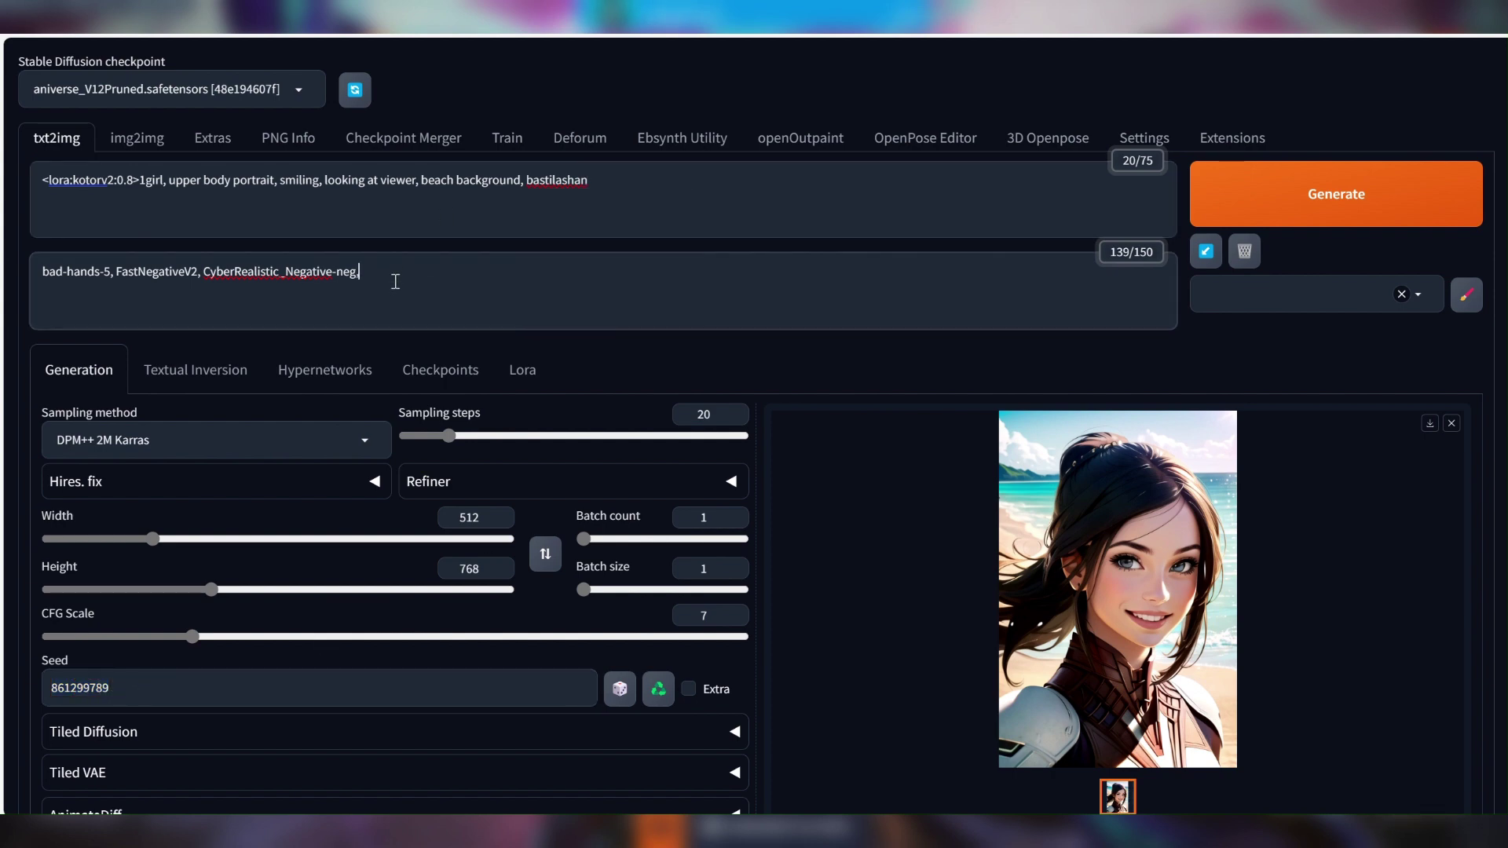
pyautogui.click(555, 181)
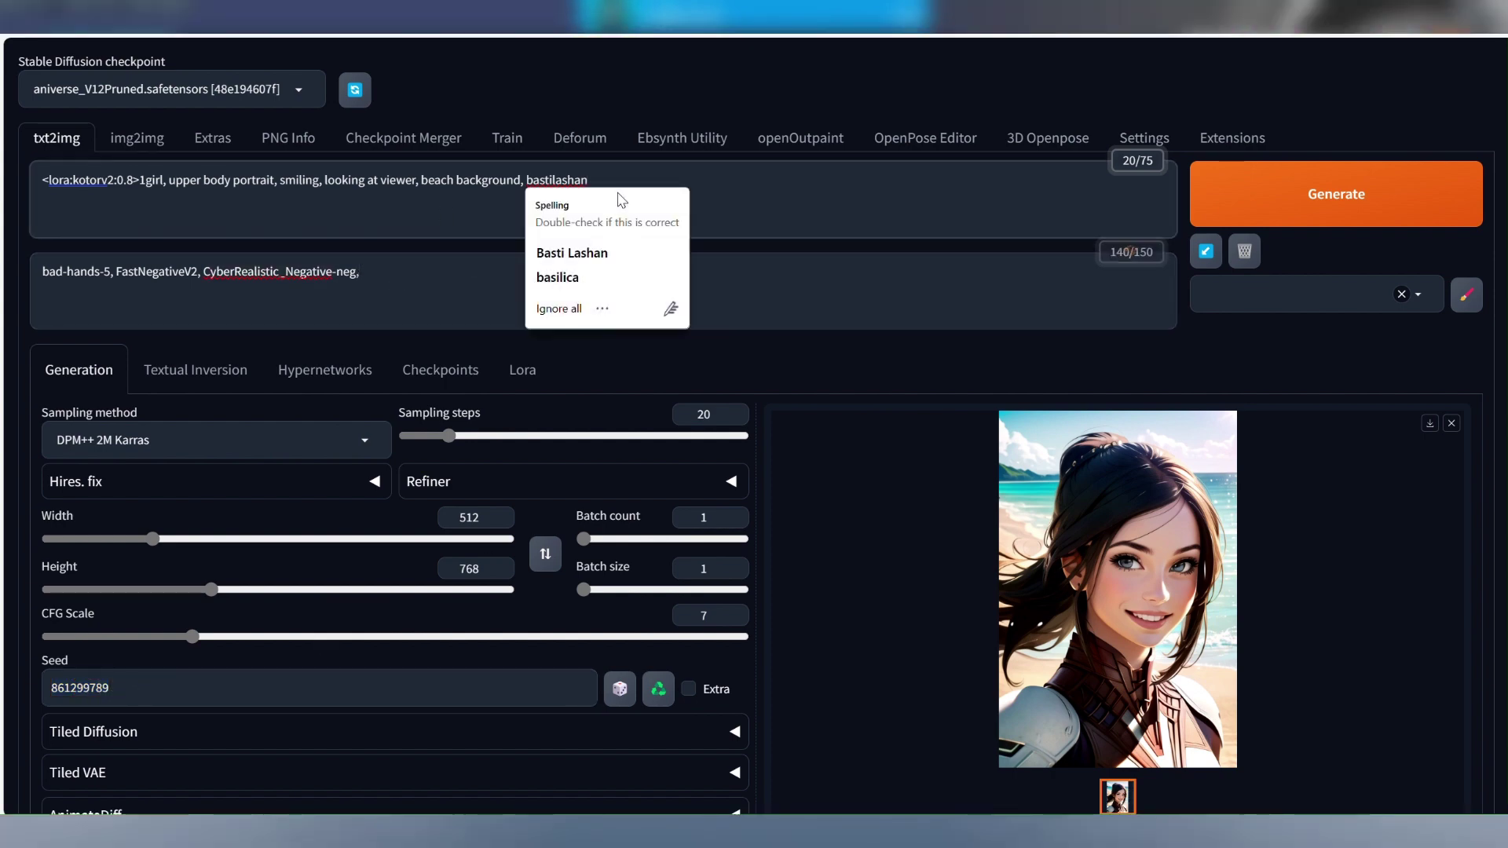
pyautogui.click(619, 193)
pyautogui.write(', short hair')
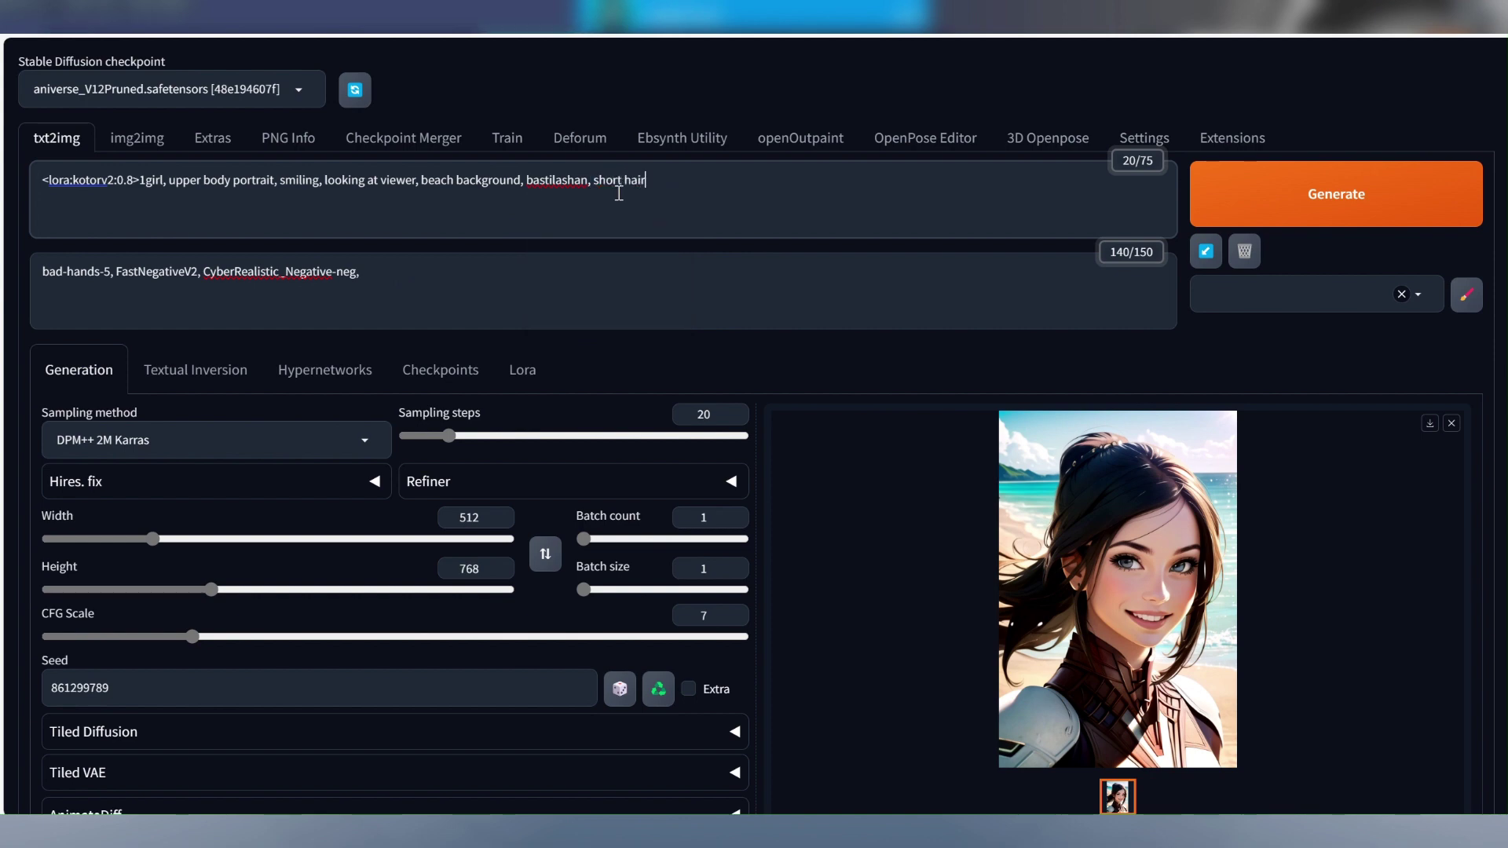
pyautogui.hotkey('ctrl', 'Return')
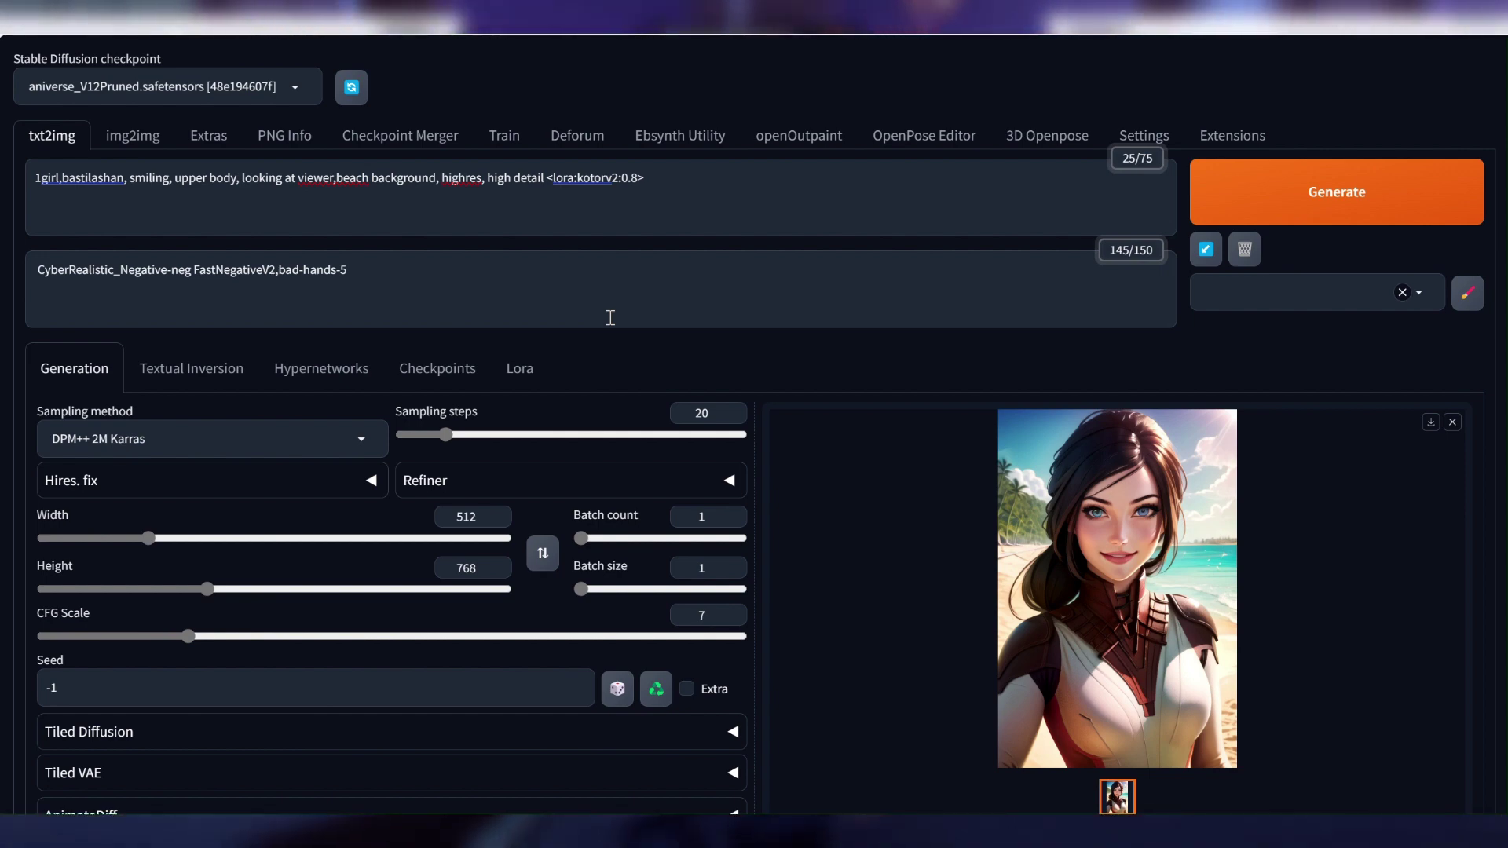
# Step: Insert "dynamic angle, dutch angle" after "upper body" in the positive prompt and generate a new image
pyautogui.click(177, 179)
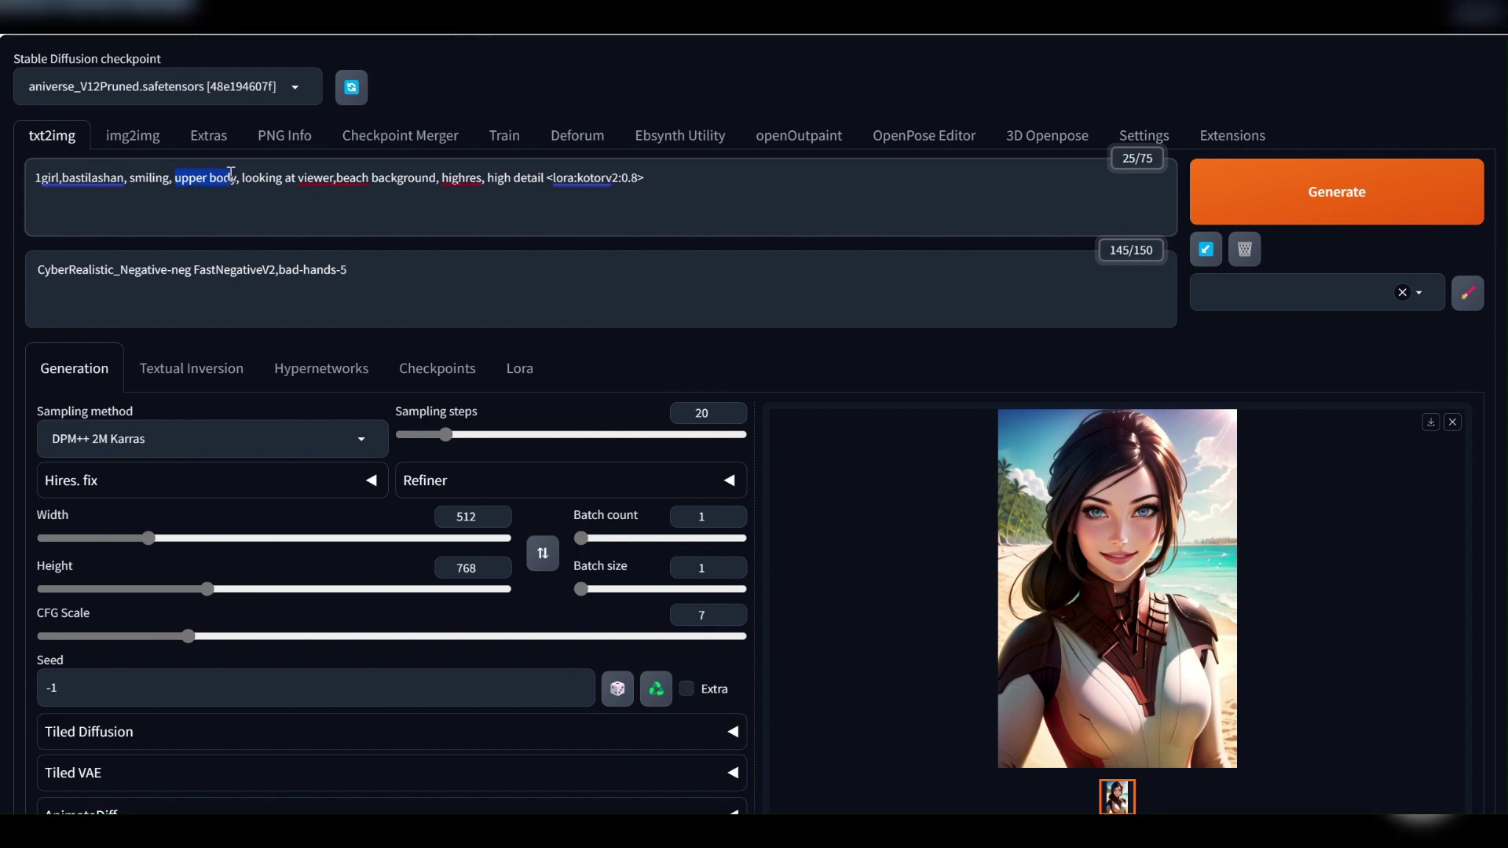
pyautogui.moveTo(230, 173); pyautogui.dragTo(236, 173)
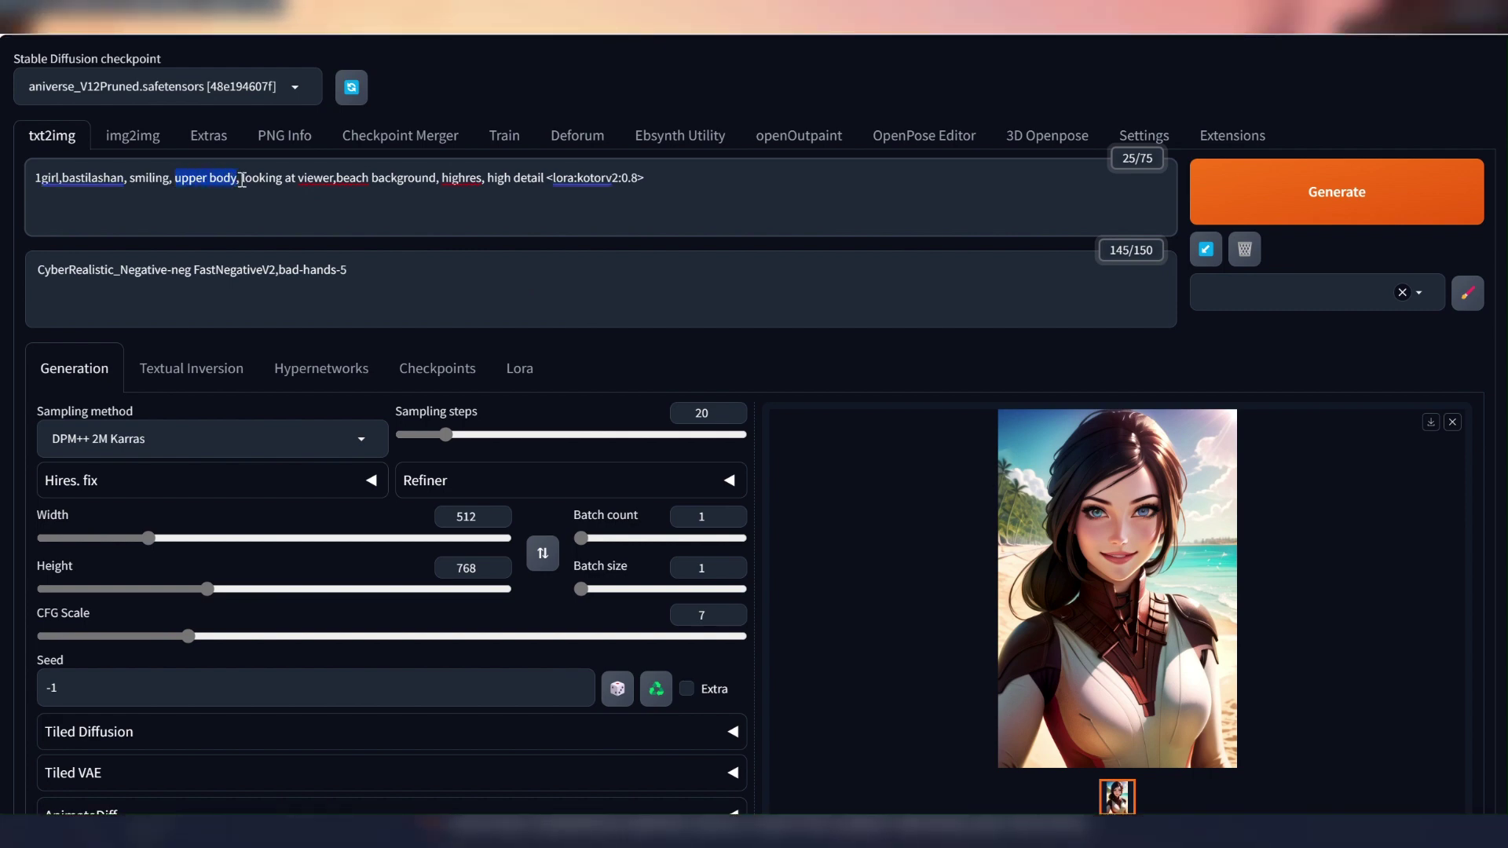
pyautogui.click(240, 179)
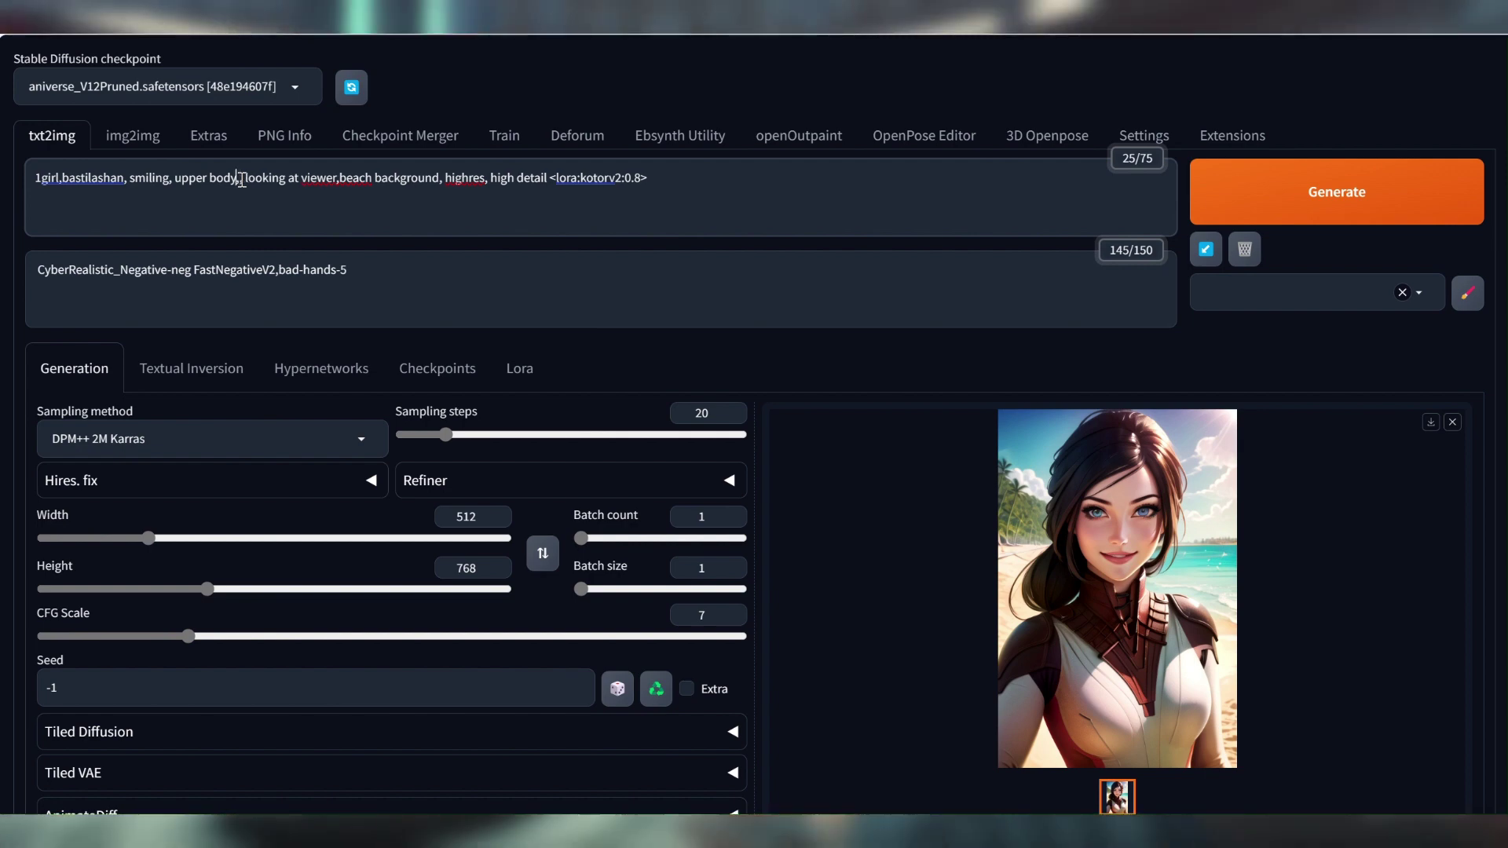
pyautogui.press('pagedown')
pyautogui.scroll(2, 235, 165)
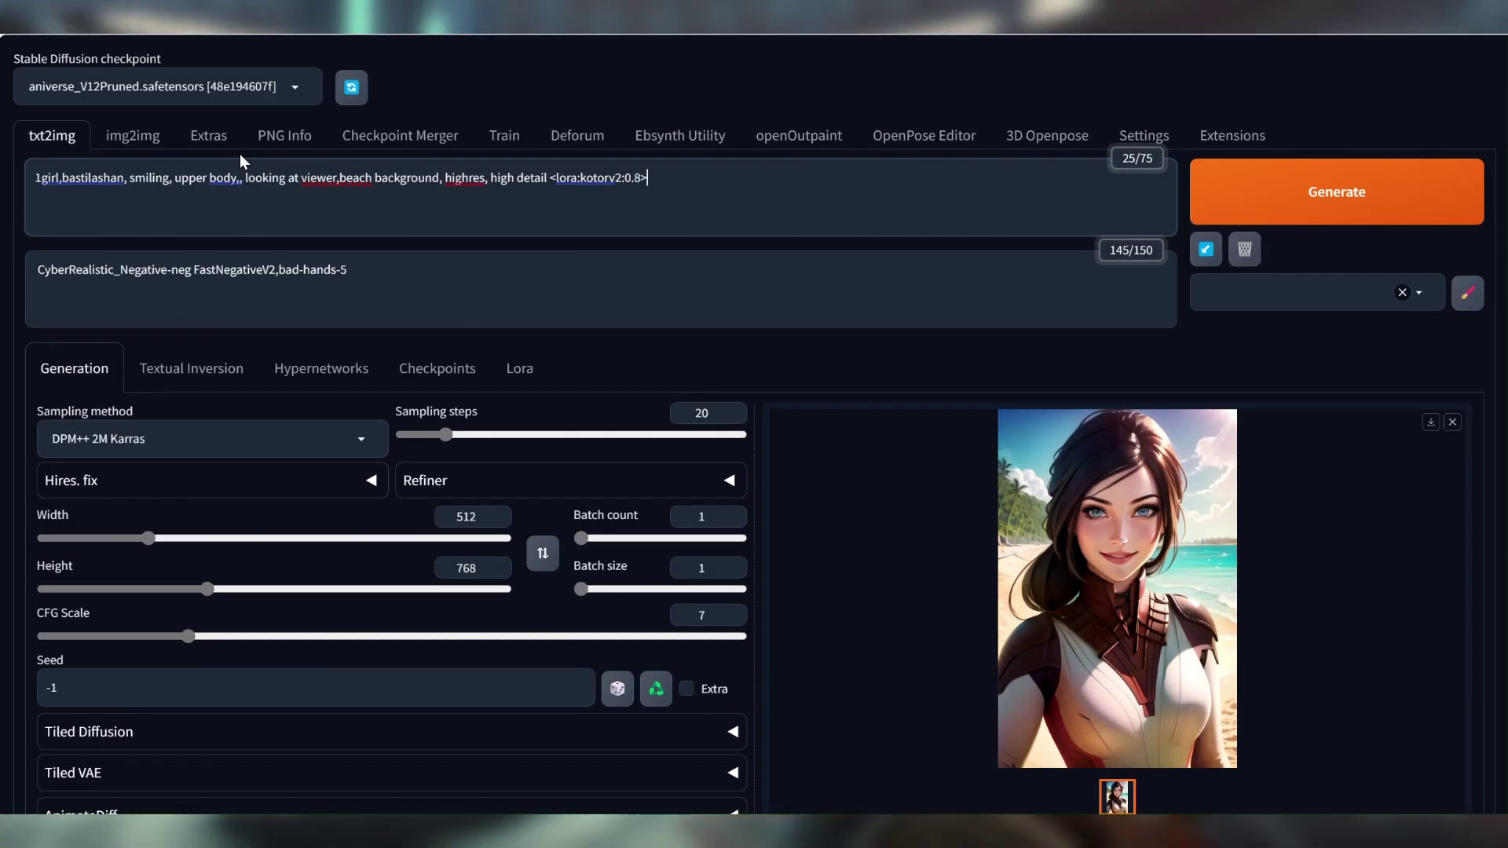
pyautogui.click(243, 179)
pyautogui.write('d')
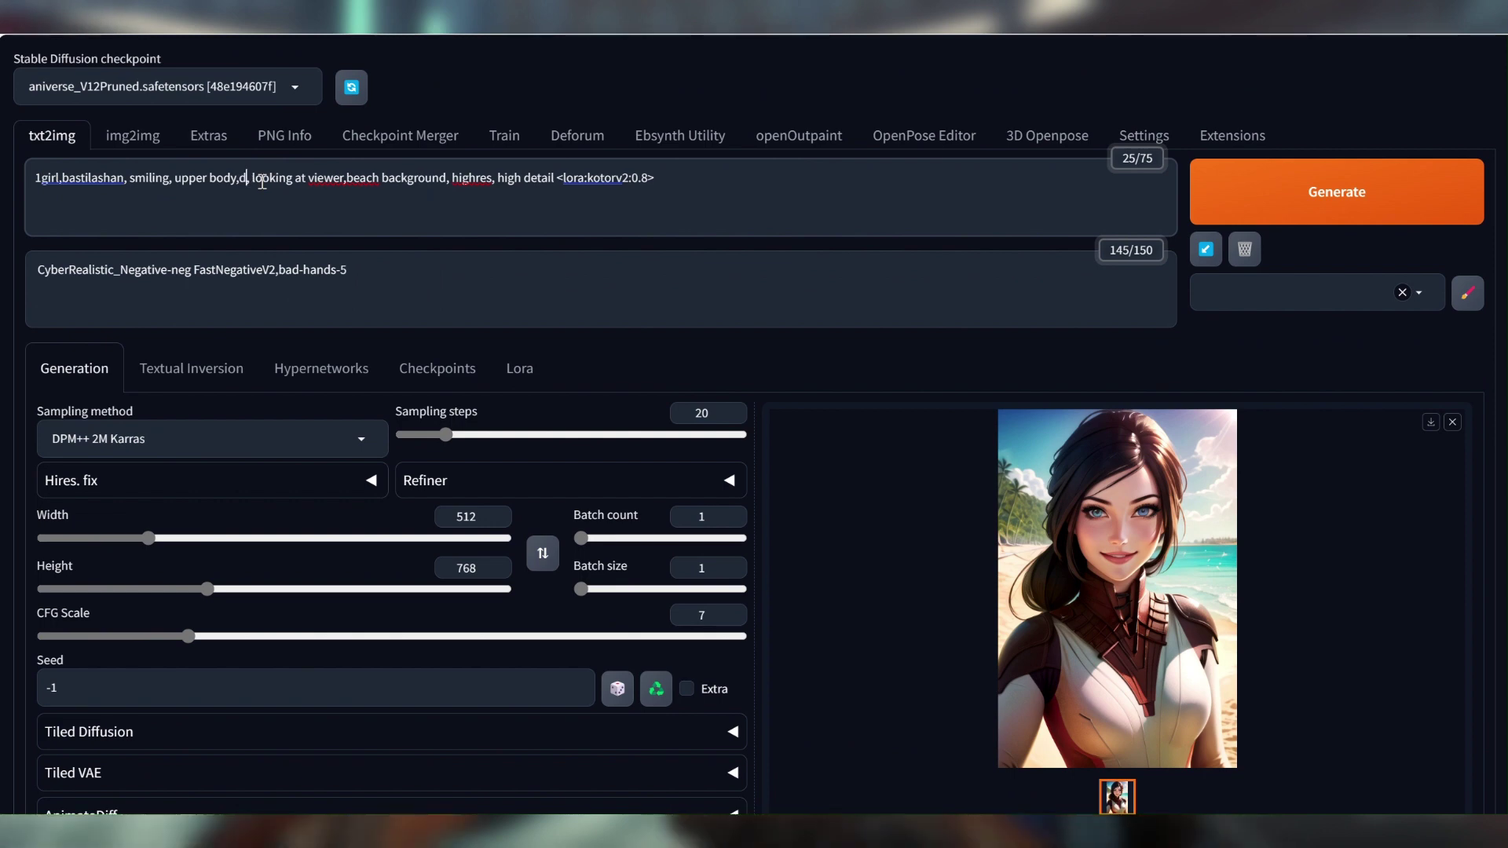
pyautogui.write('ynamic')
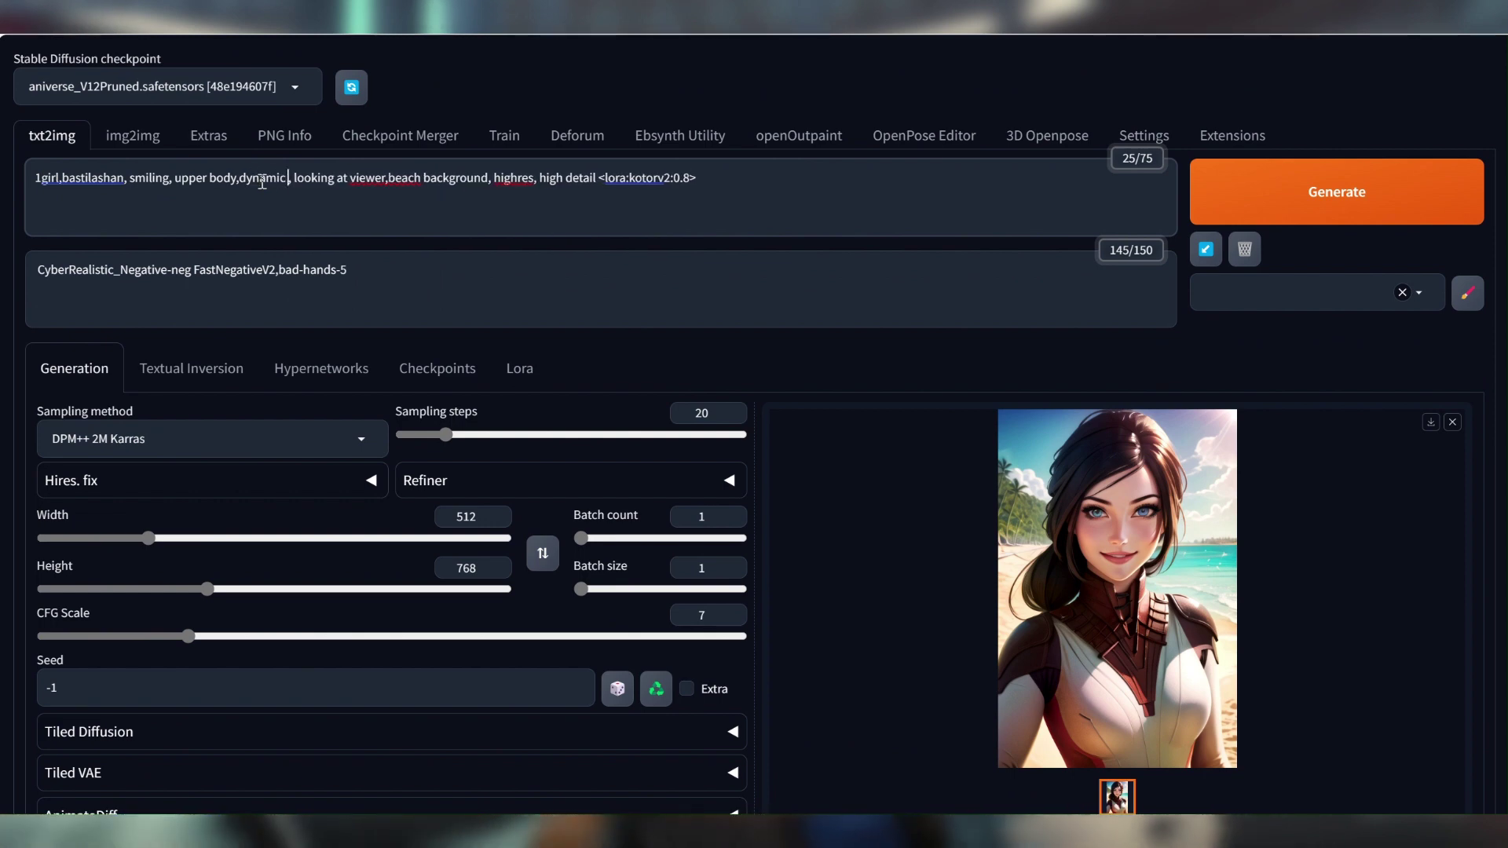
pyautogui.write(' angle, d')
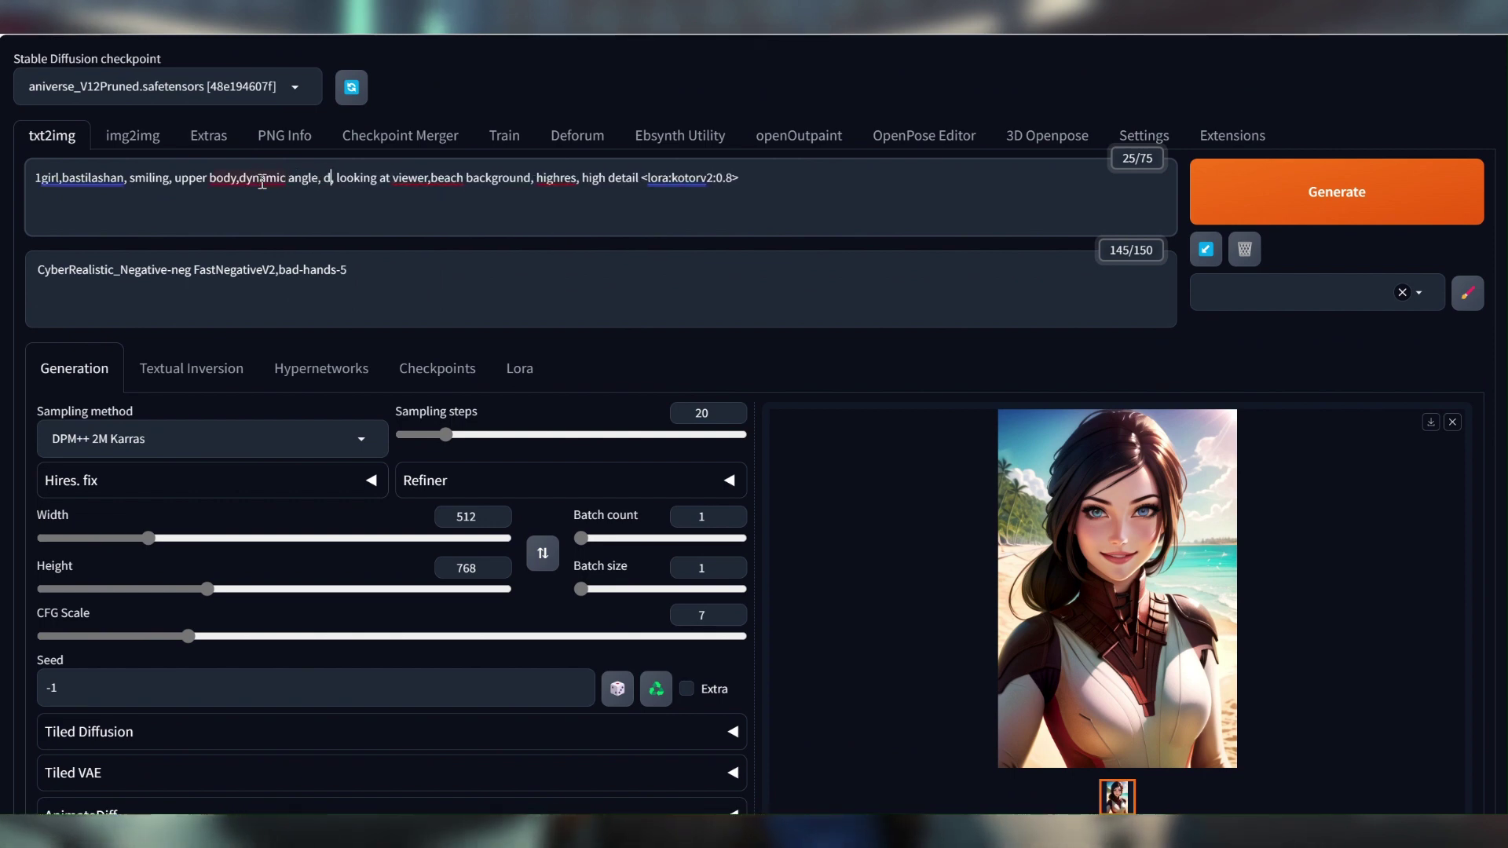
pyautogui.write('utch ang')
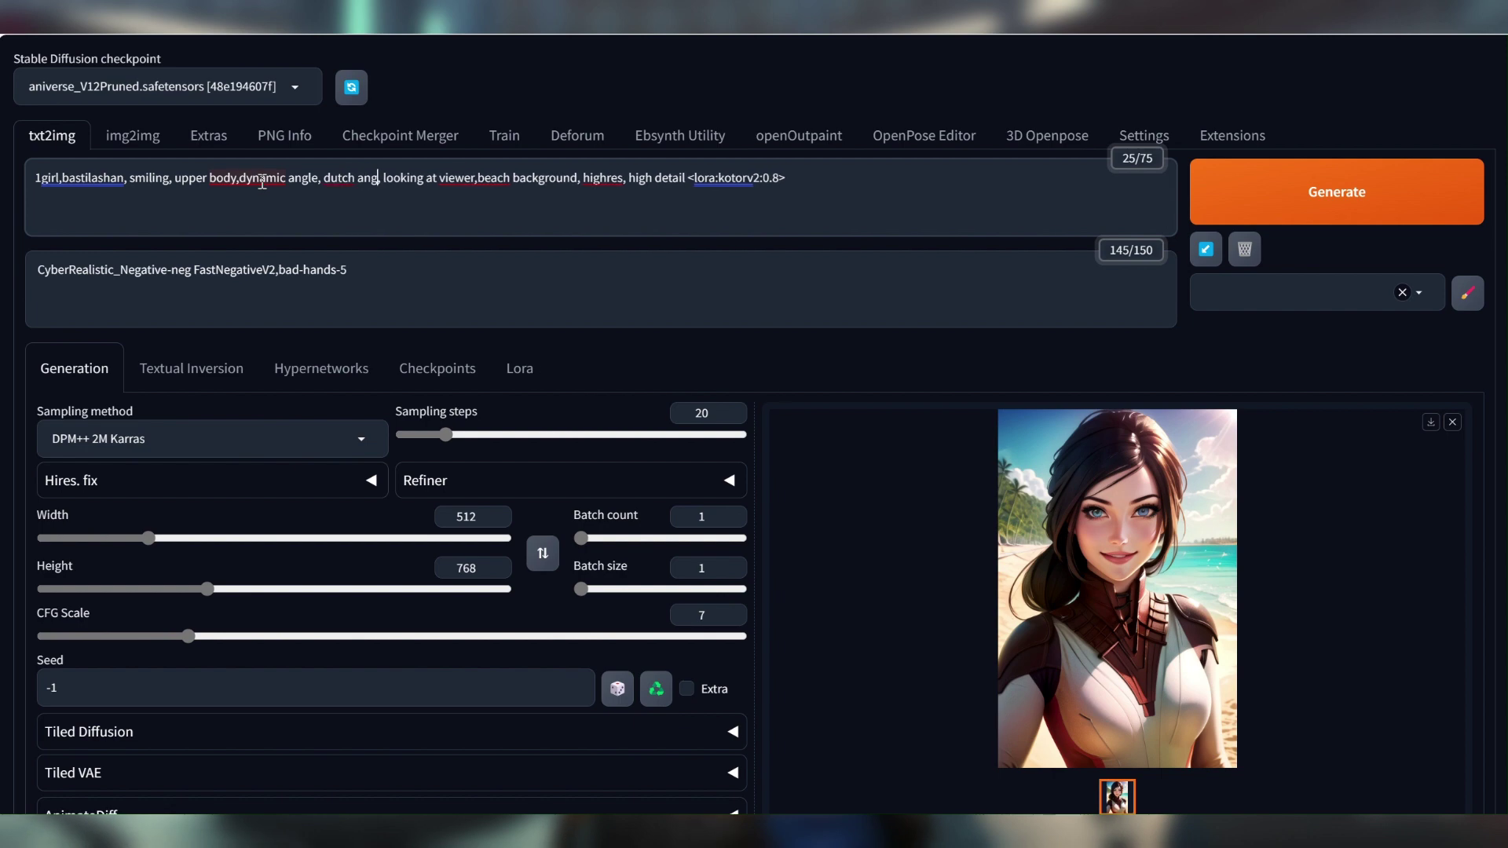
pyautogui.write('le')
pyautogui.hotkey('ctrl', 'Return')
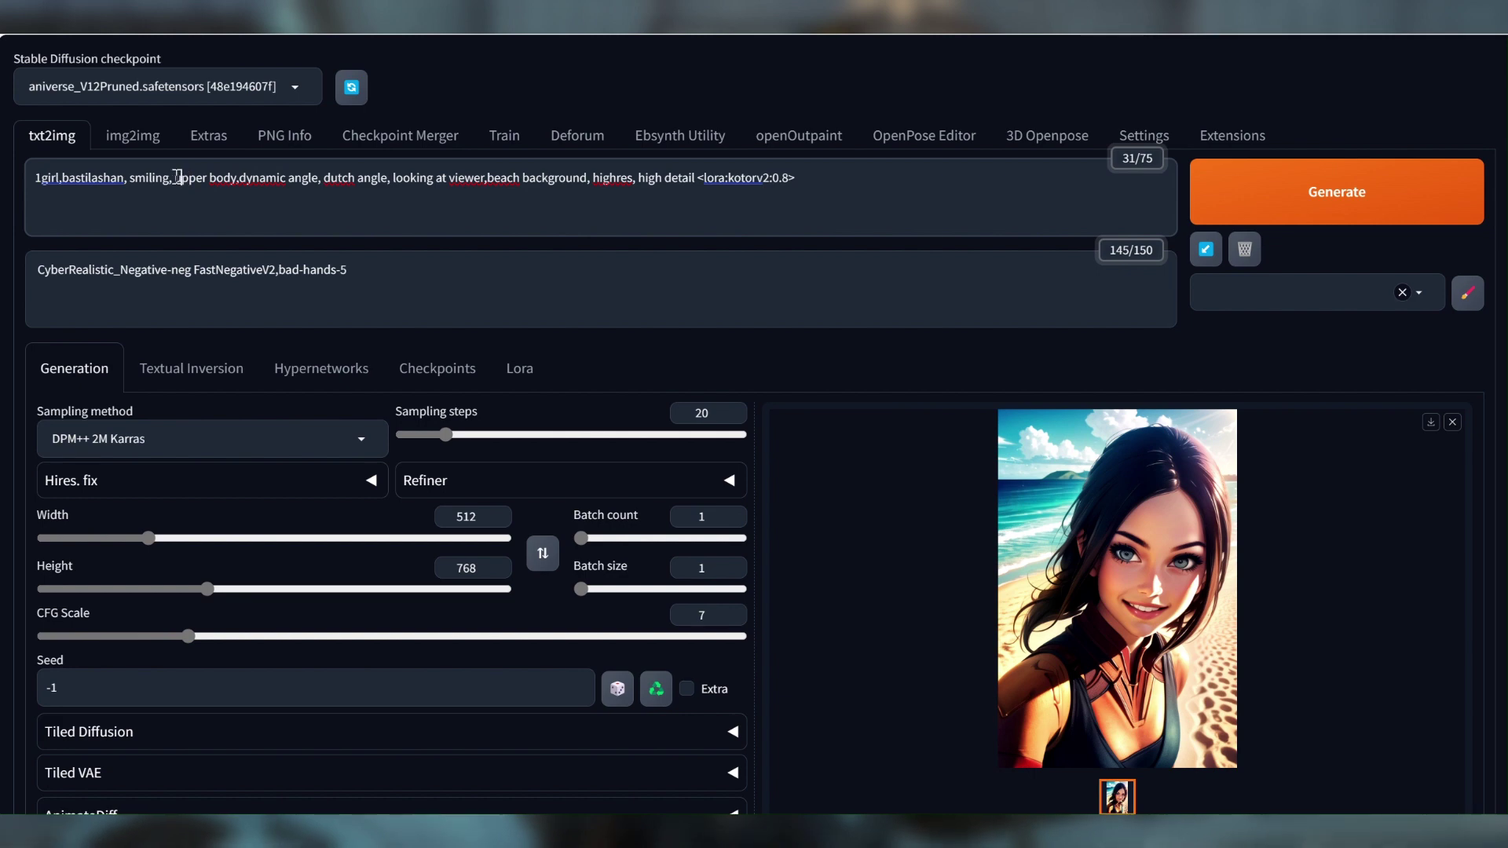
# Step: Replace "upper body,dynamic angle, dutch angle" in the positive prompt with "full body" and generate a new image
pyautogui.moveTo(176, 176); pyautogui.dragTo(353, 165)
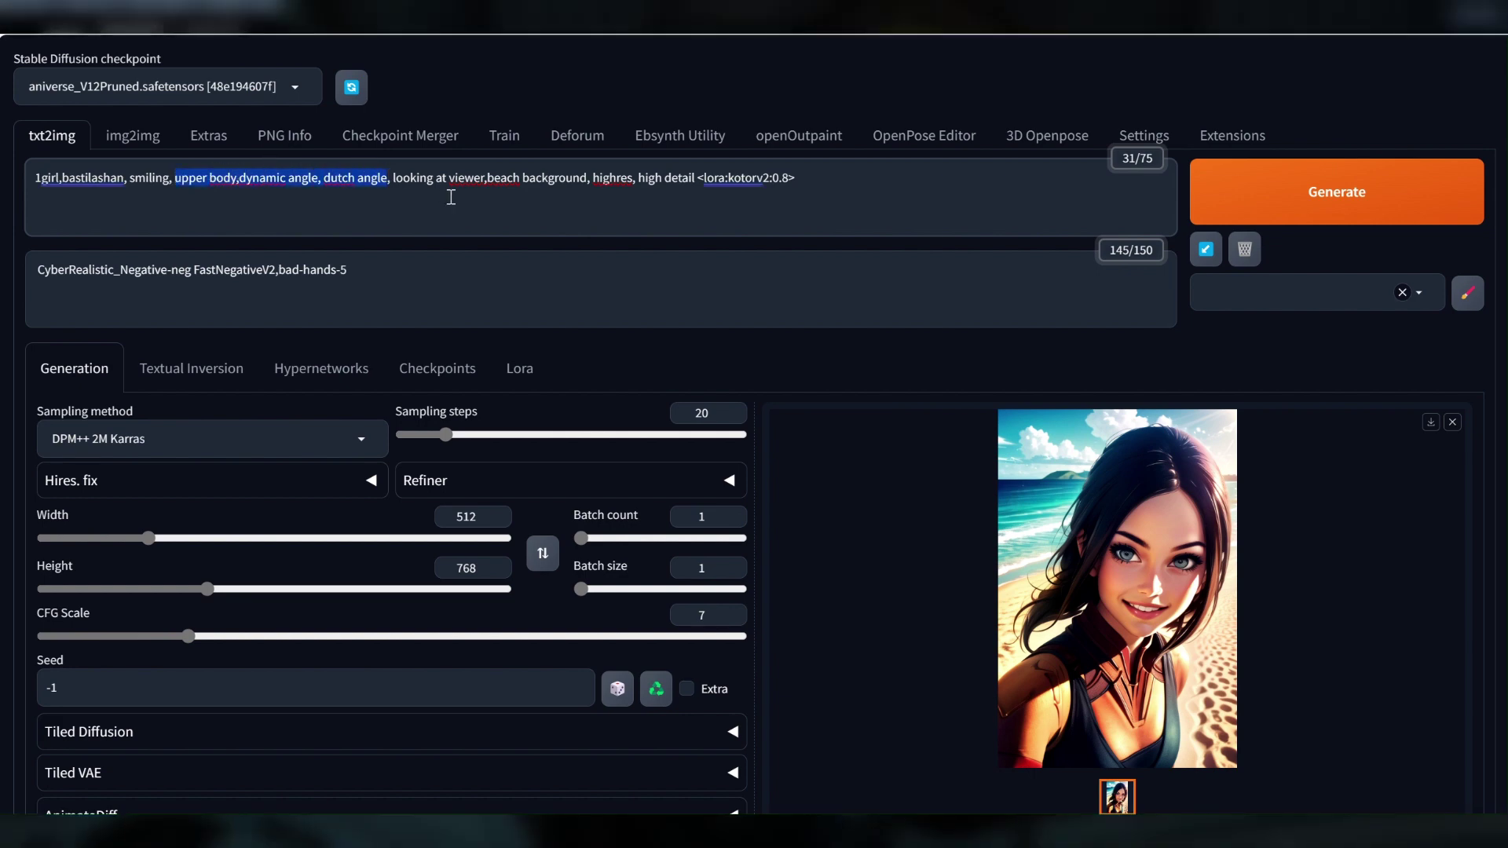
pyautogui.press('BackSpace')
pyautogui.write('full body')
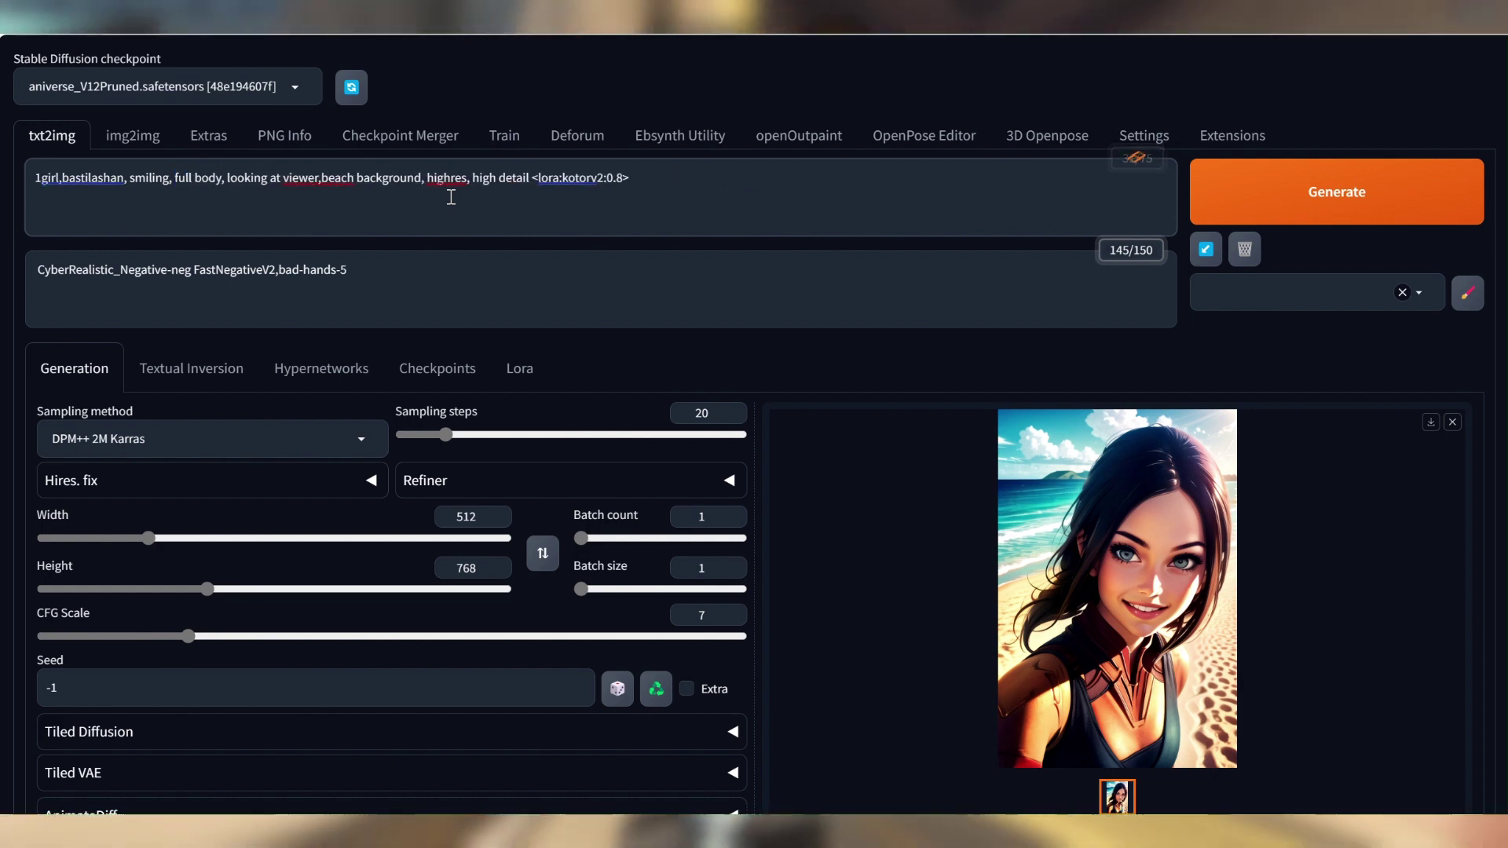
pyautogui.hotkey('ctrl', 'Return')
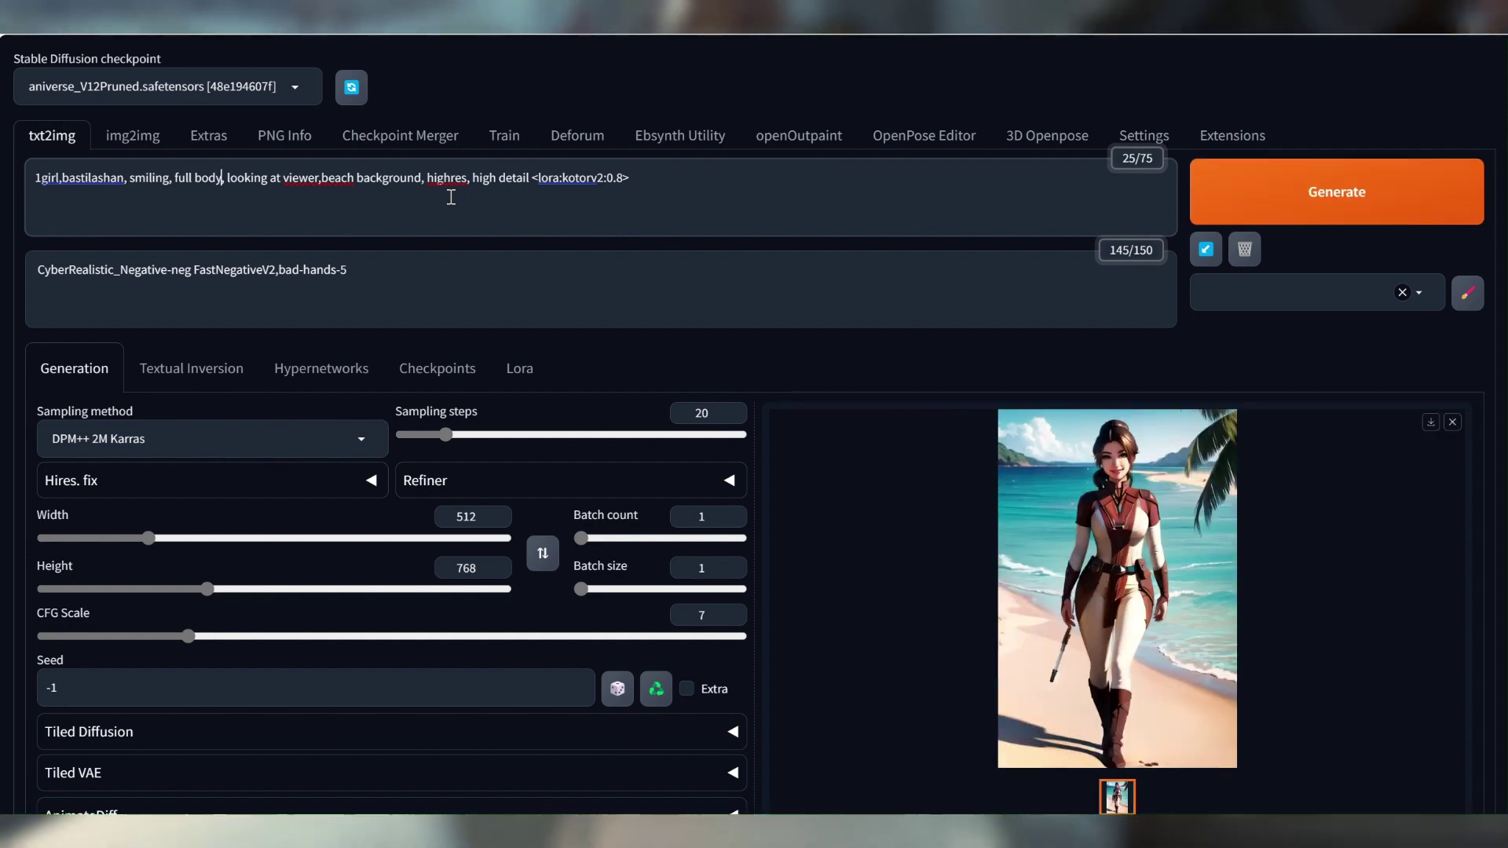
# Step: Examine the generated full-body image in the enlarged view, paying attention to the face, and close the view
pyautogui.click(1116, 550)
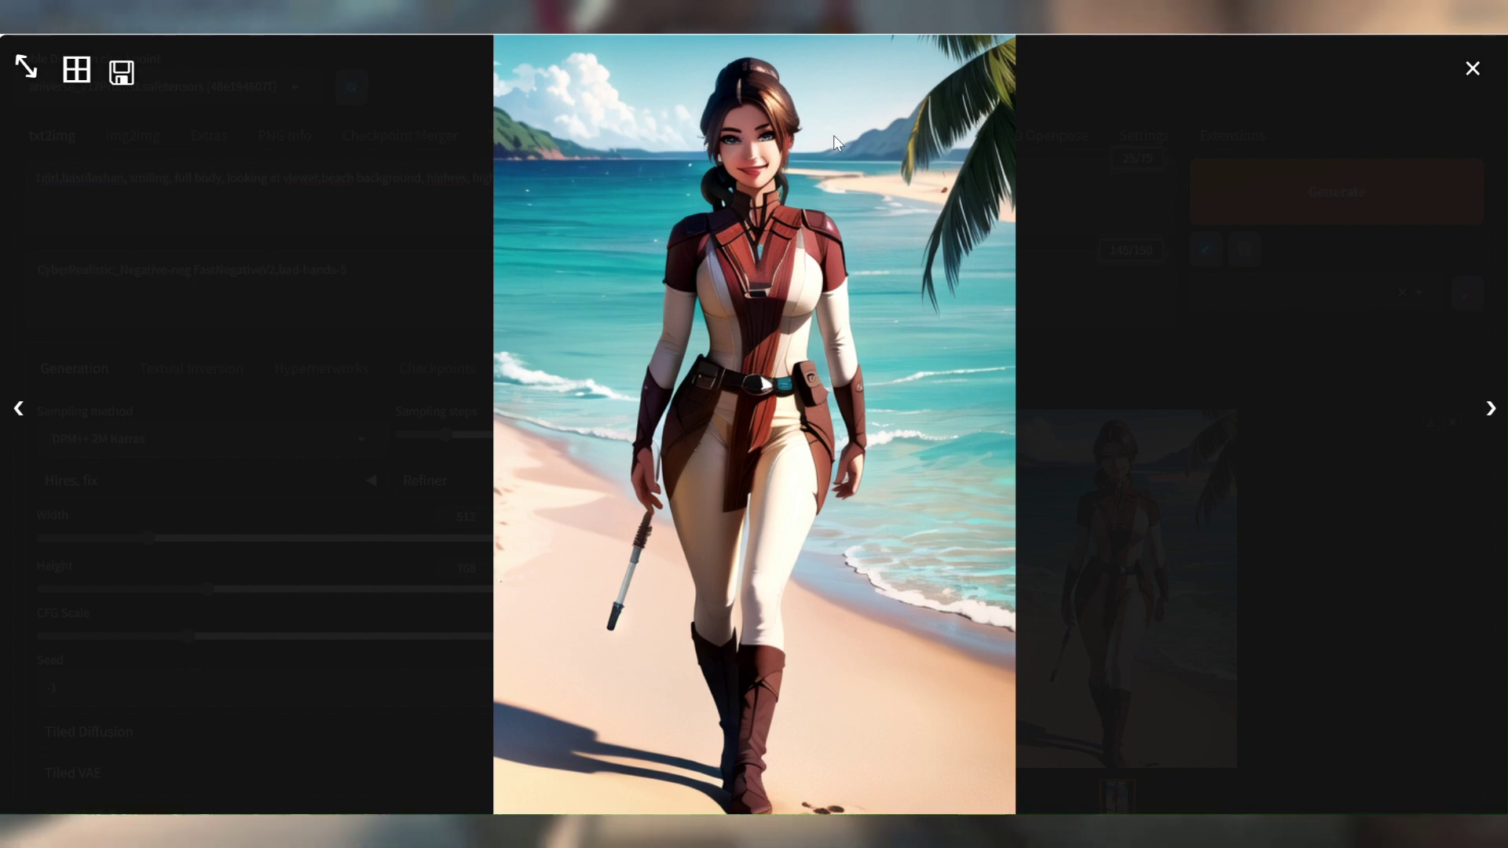
pyautogui.click(1152, 424)
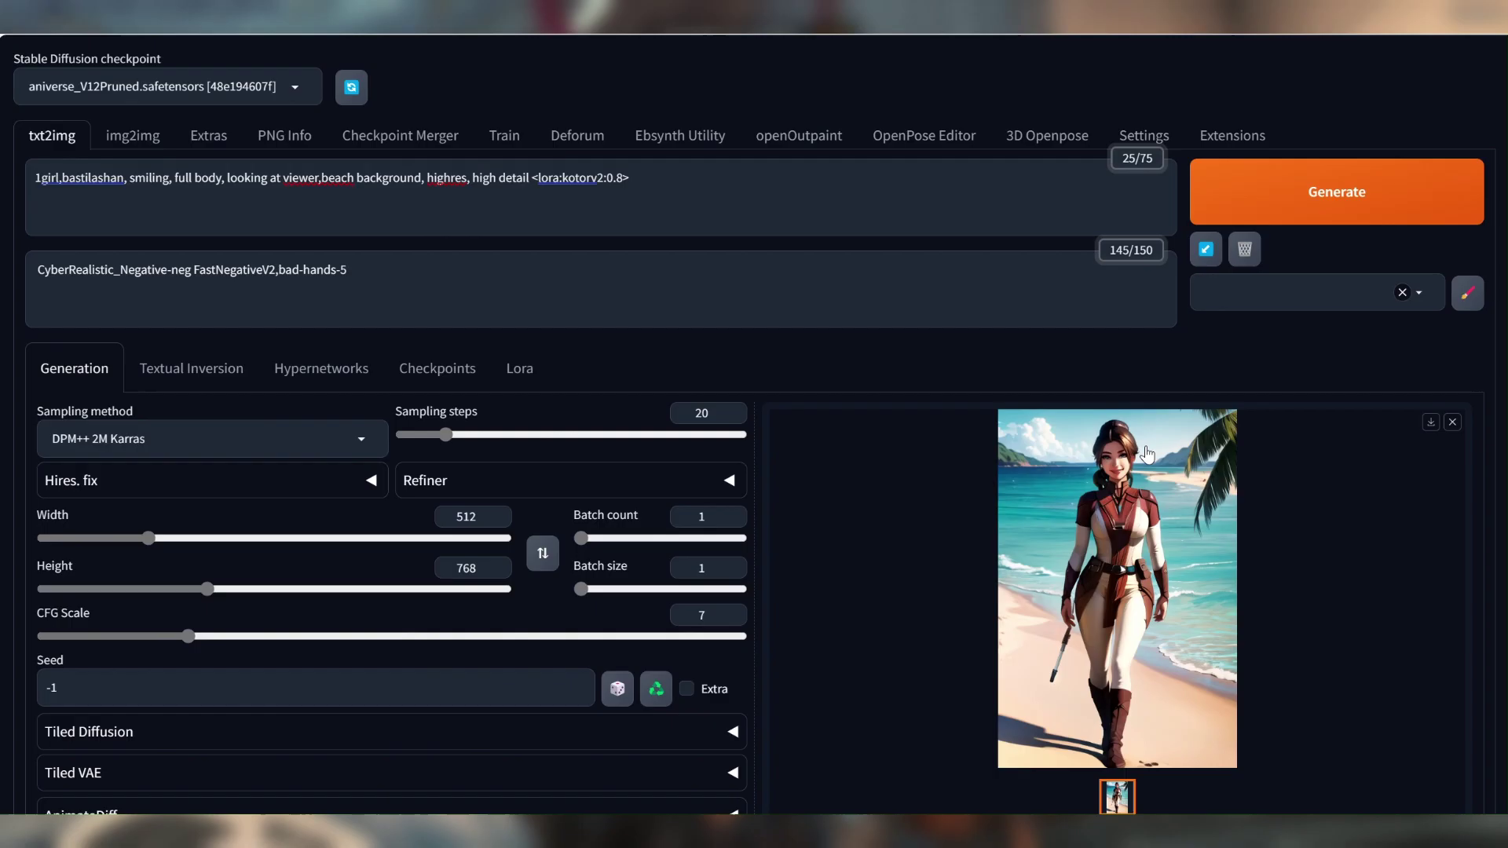
pyautogui.click(1115, 550)
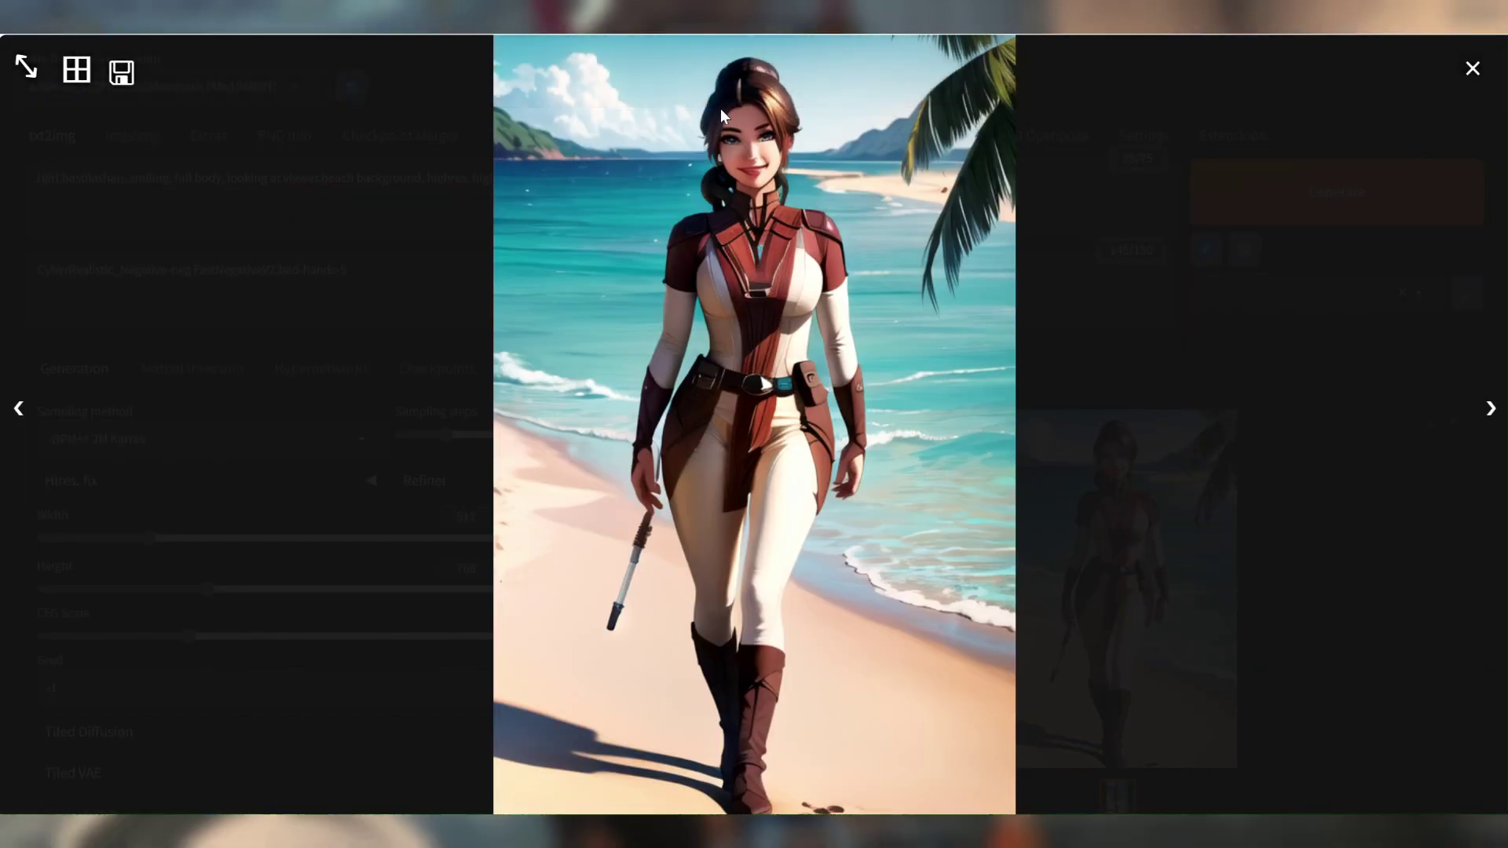
pyautogui.click(1242, 589)
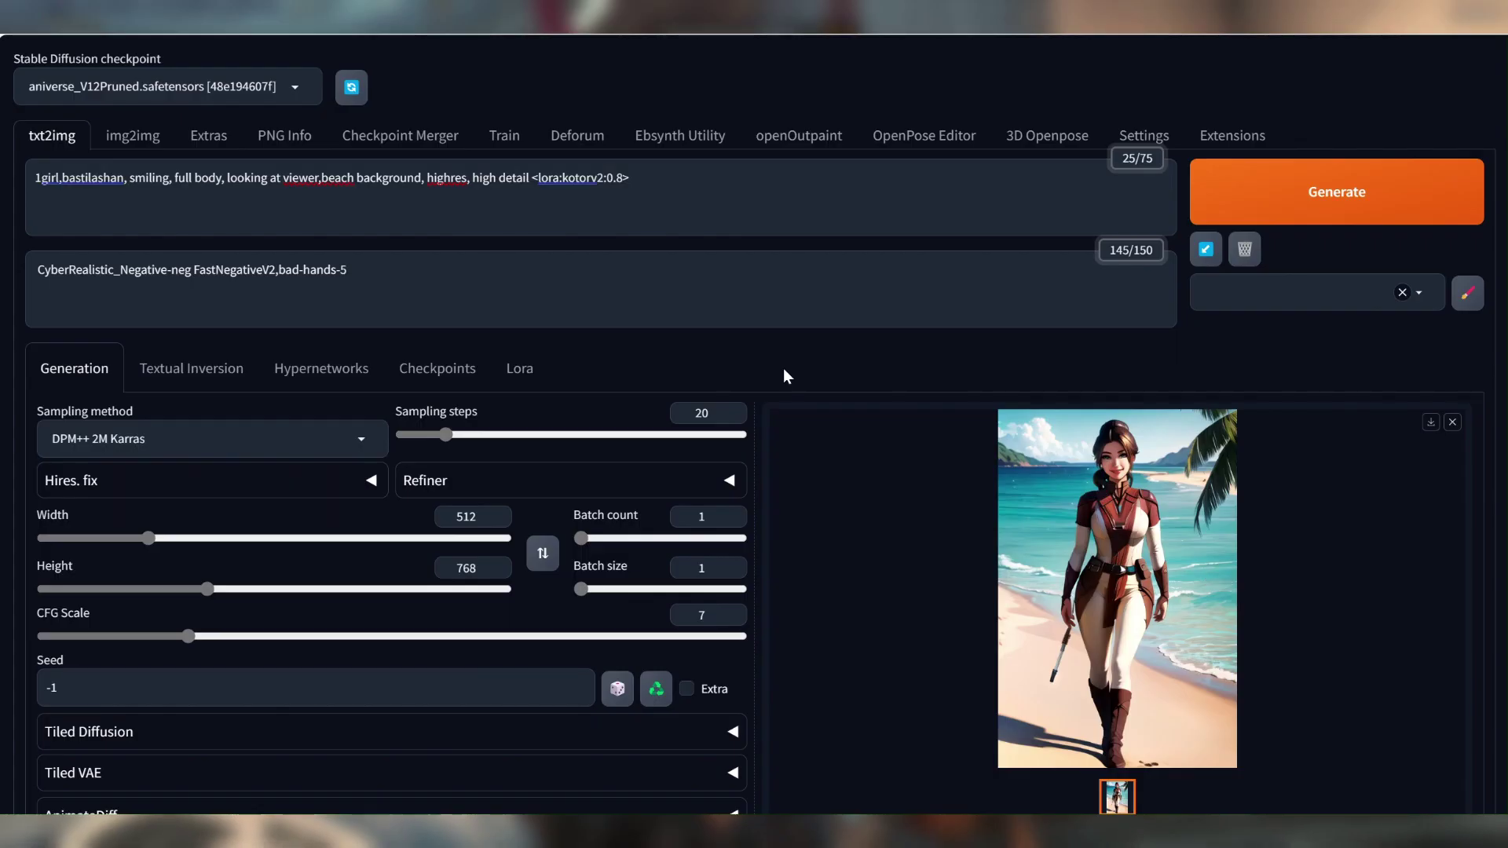
# Step: Replace "full body" in the positive prompt with "cowboy shot" and generate a new image
pyautogui.moveTo(174, 177); pyautogui.dragTo(222, 170)
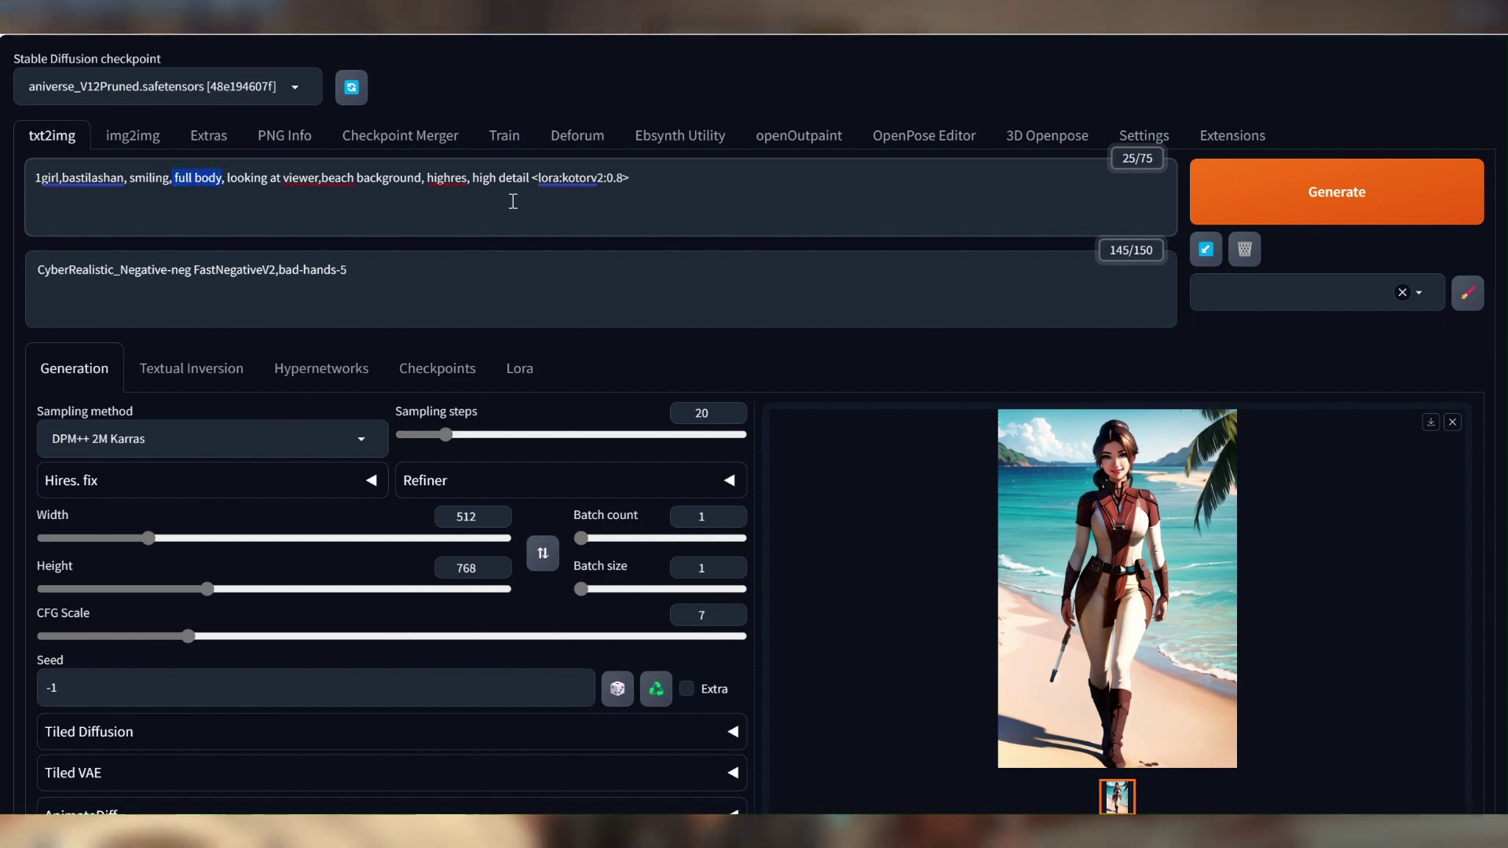
pyautogui.write('cowboy')
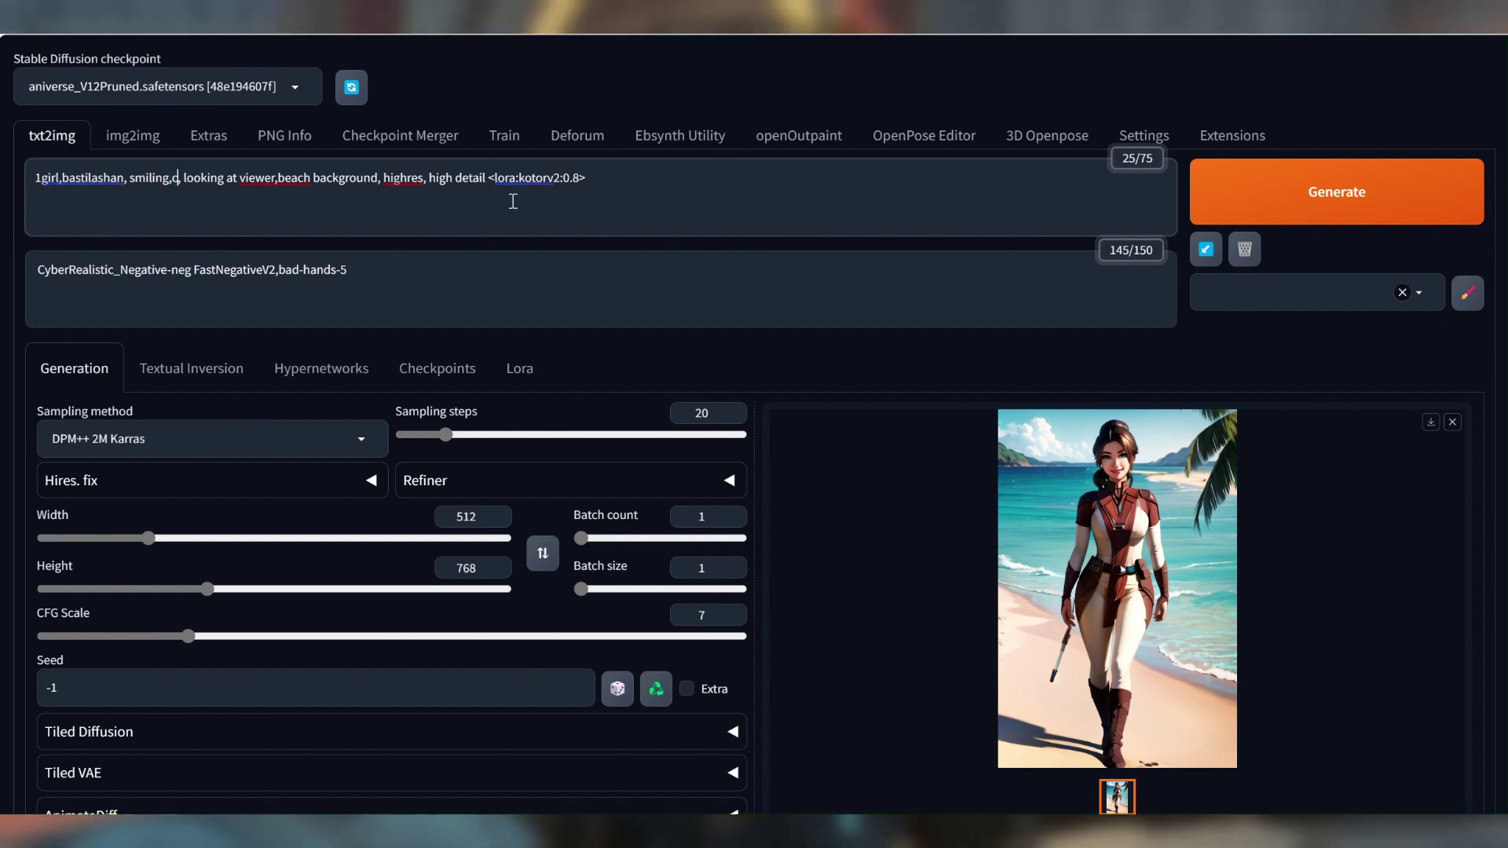
pyautogui.write(' shot')
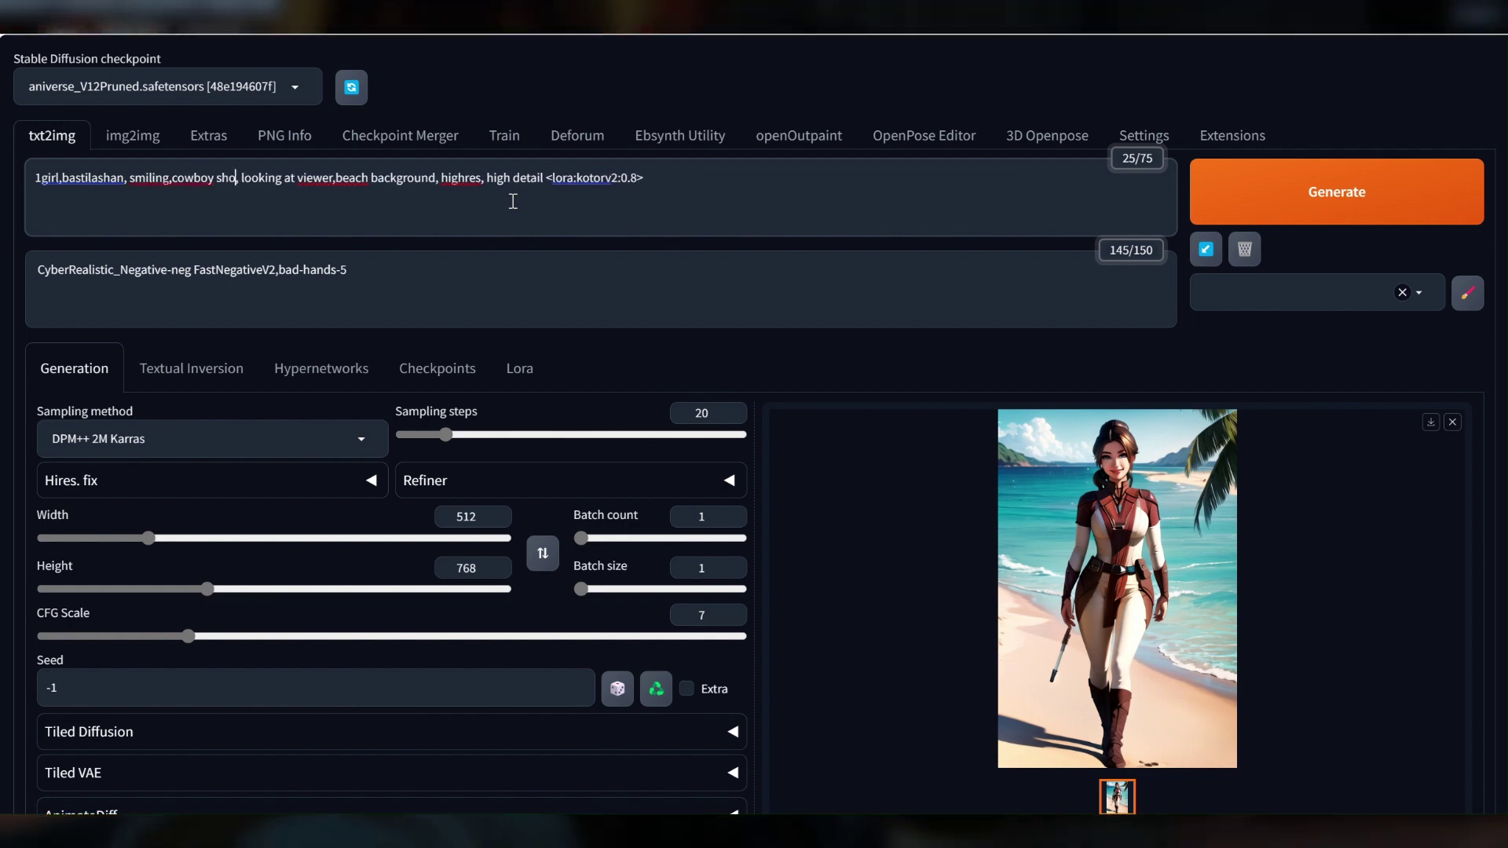
pyautogui.hotkey('ctrl', 'Return')
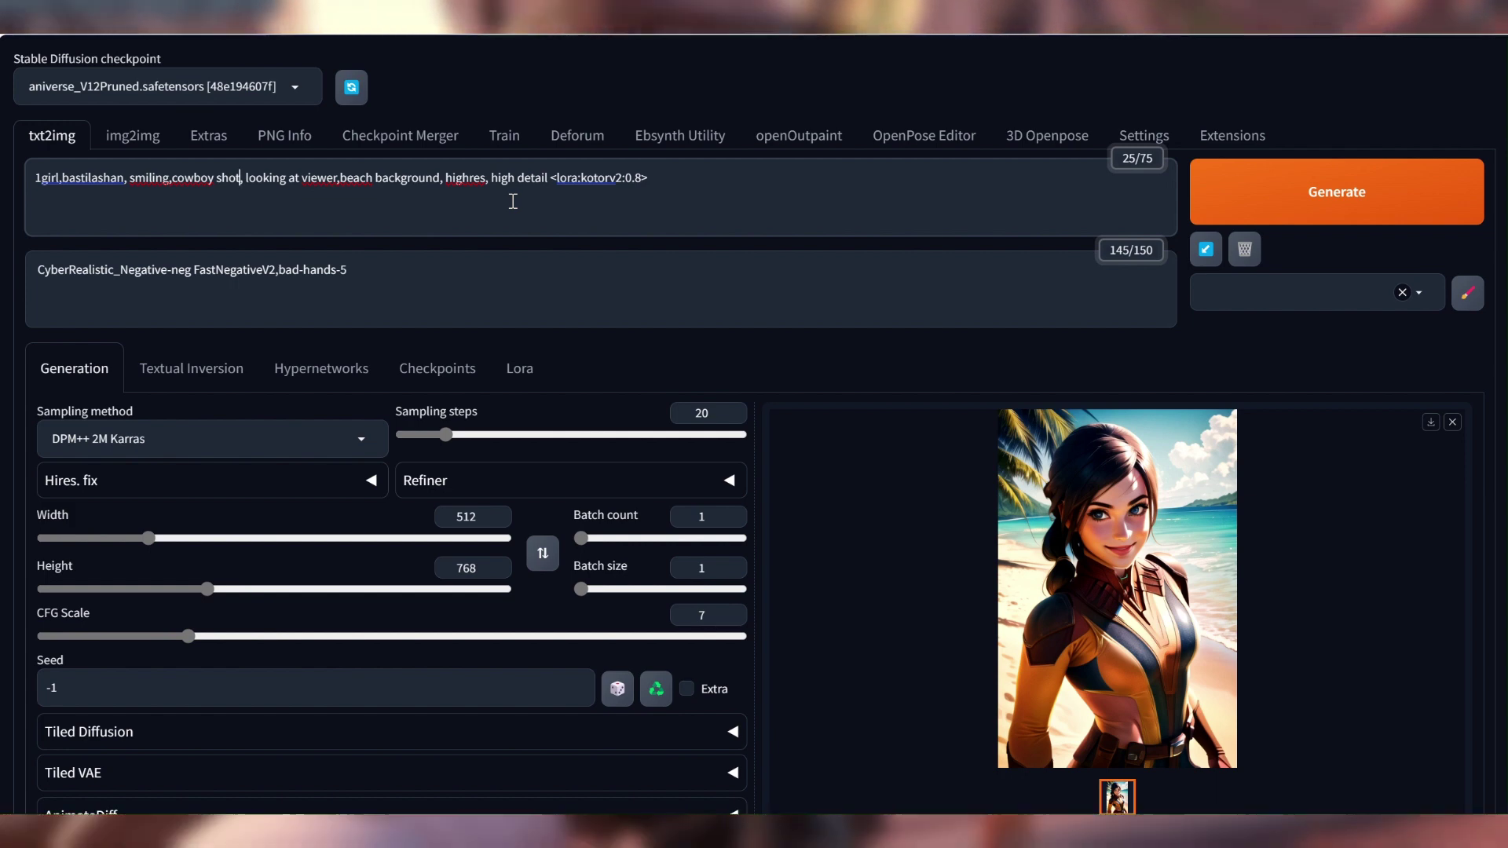
pyautogui.press('BackSpace')
pyautogui.press('BackSpace')
pyautogui.press('BackSpace')
pyautogui.press('BackSpace')
pyautogui.press('BackSpace')
pyautogui.press('BackSpace')
pyautogui.press('BackSpace')
pyautogui.press('BackSpace')
pyautogui.press('BackSpace')
pyautogui.press('BackSpace')
pyautogui.press('BackSpace')
pyautogui.press('BackSpace')
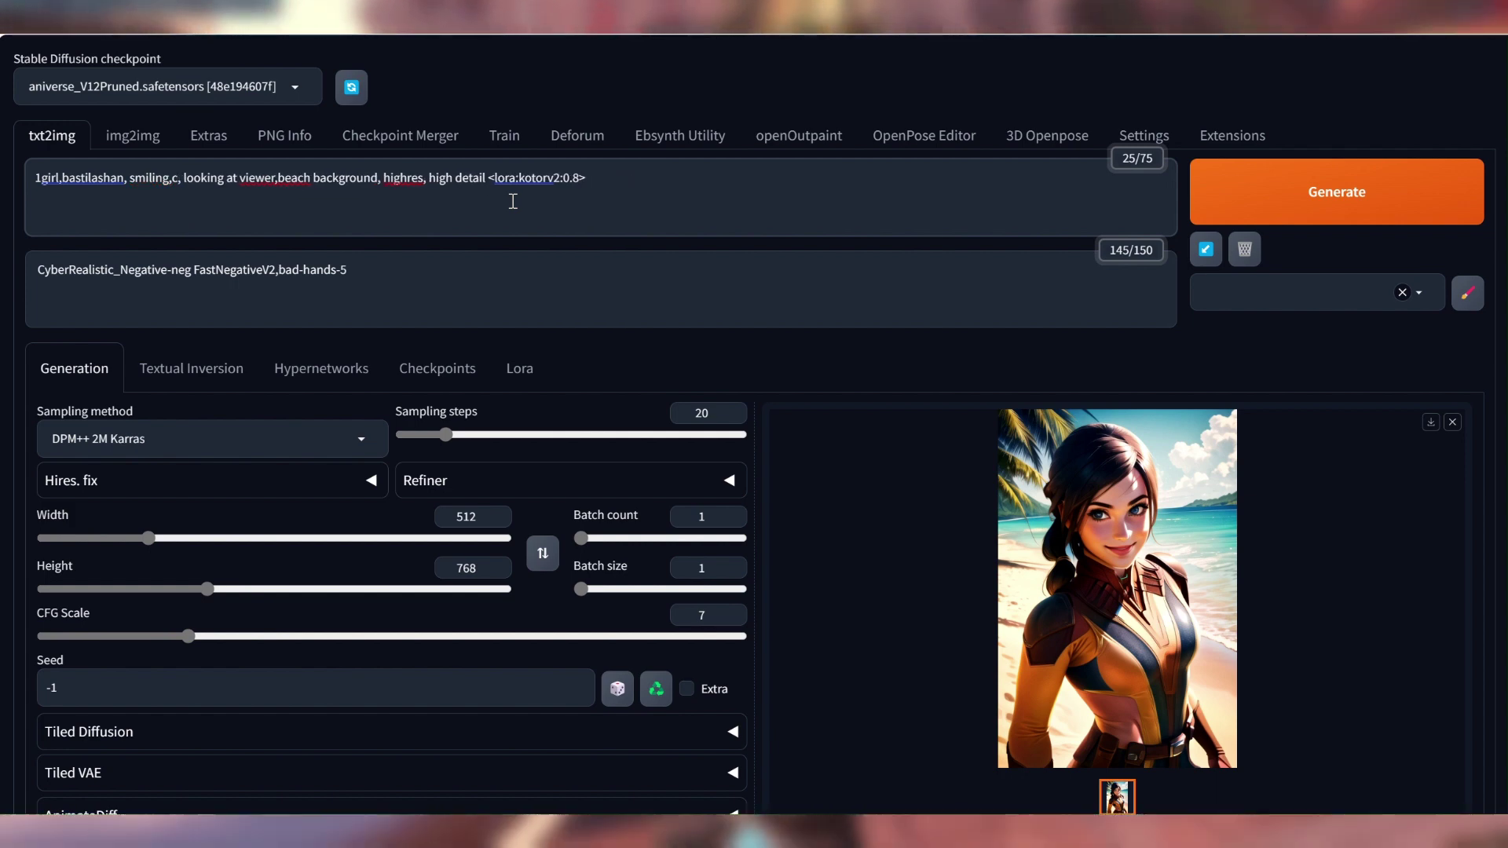
pyautogui.write('bokeh')
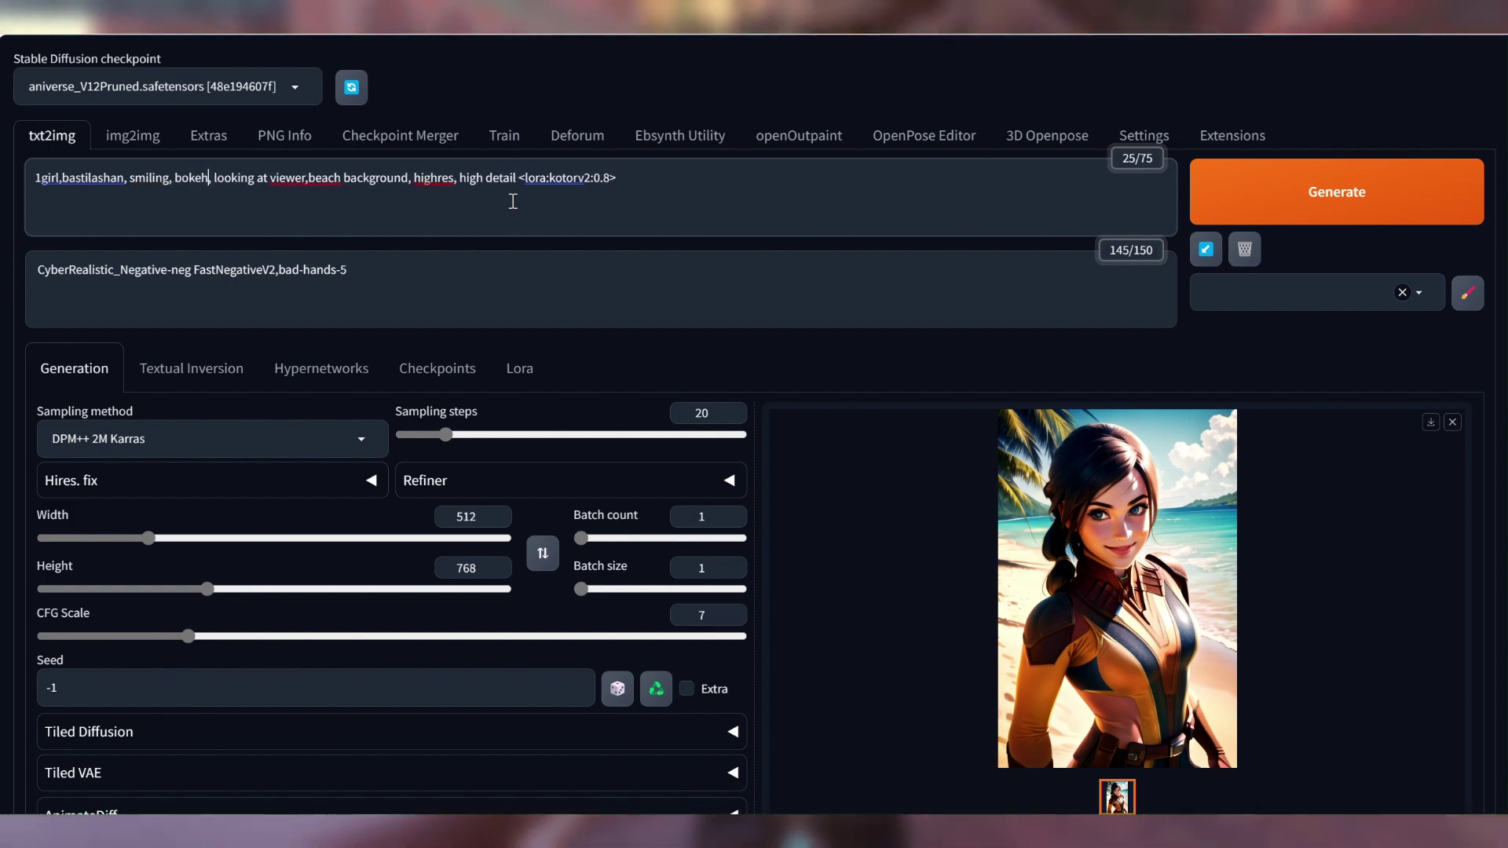
pyautogui.hotkey('ctrl', 'z')
pyautogui.hotkey('ctrl', 'z')
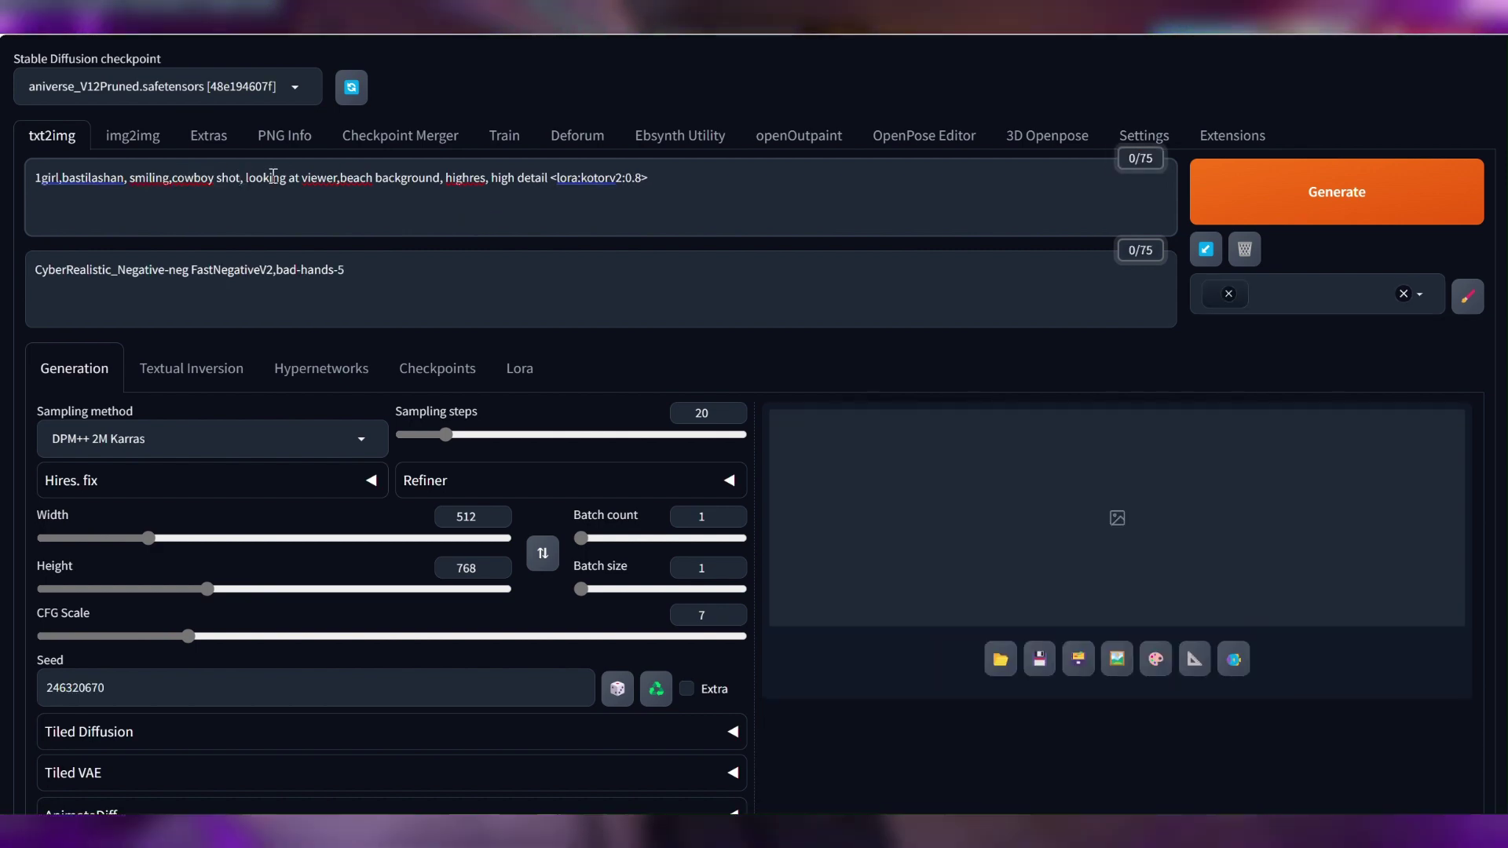
# Step: Insert "bokeh," after "cowboy shot" in the positive prompt and generate the image
pyautogui.write('bokeh,')
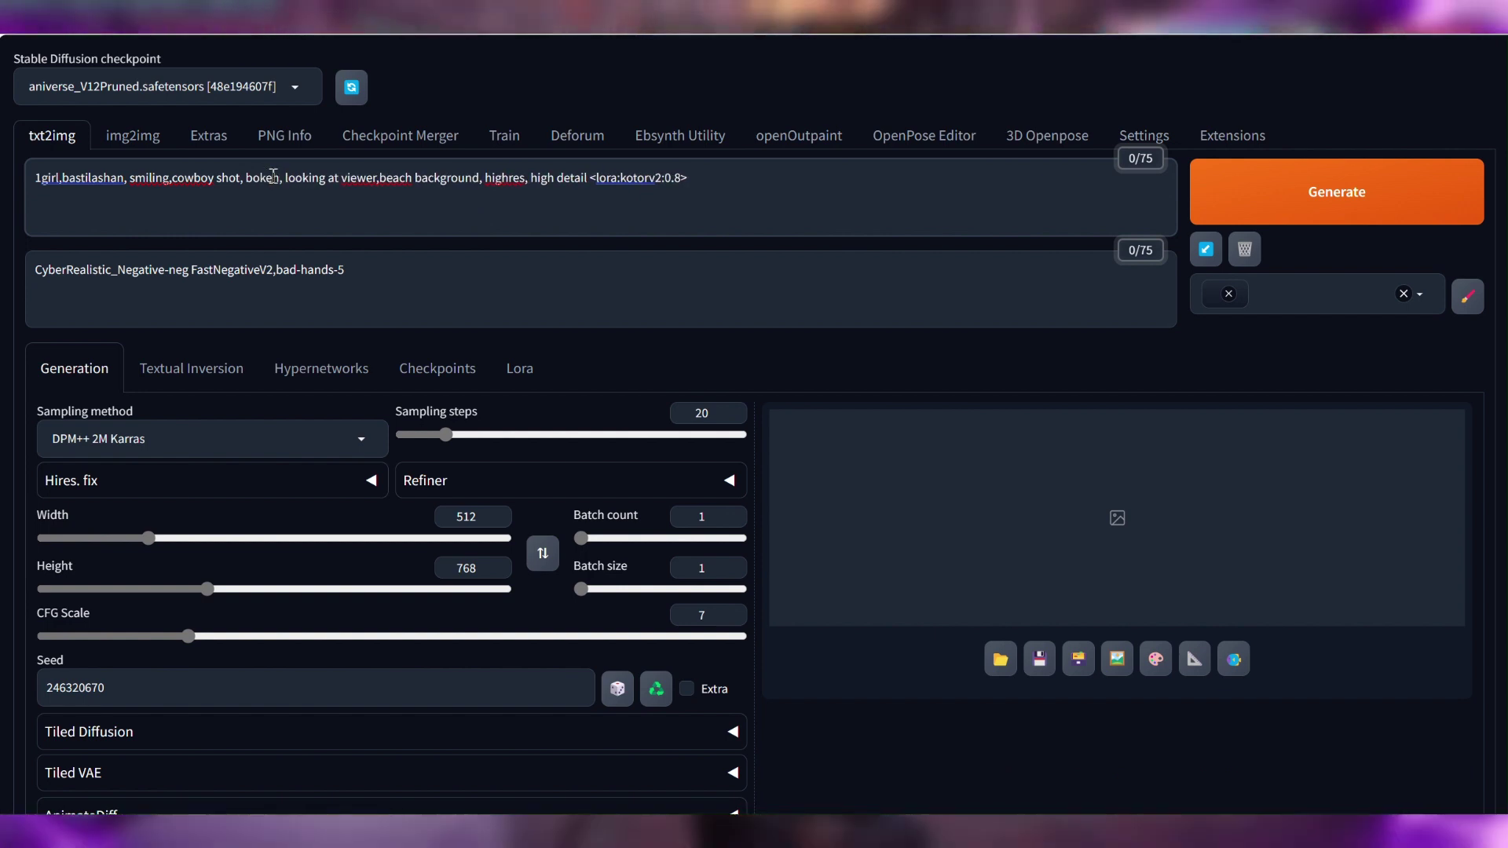
pyautogui.hotkey('ctrl', 'Return')
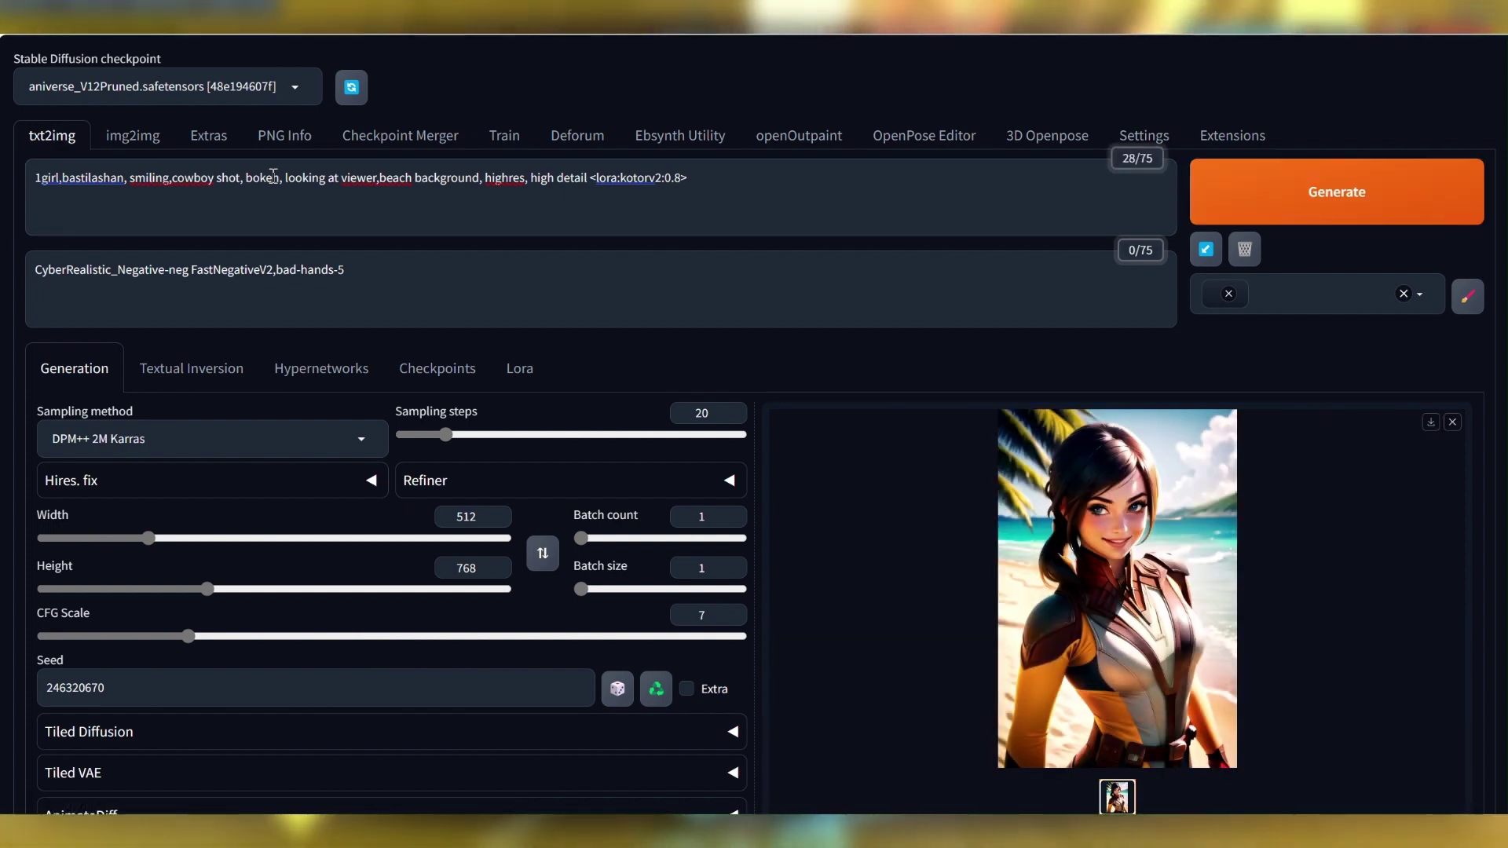
# Step: Examine the generated bokeh image in the enlarged view and close the view
pyautogui.click(1155, 538)
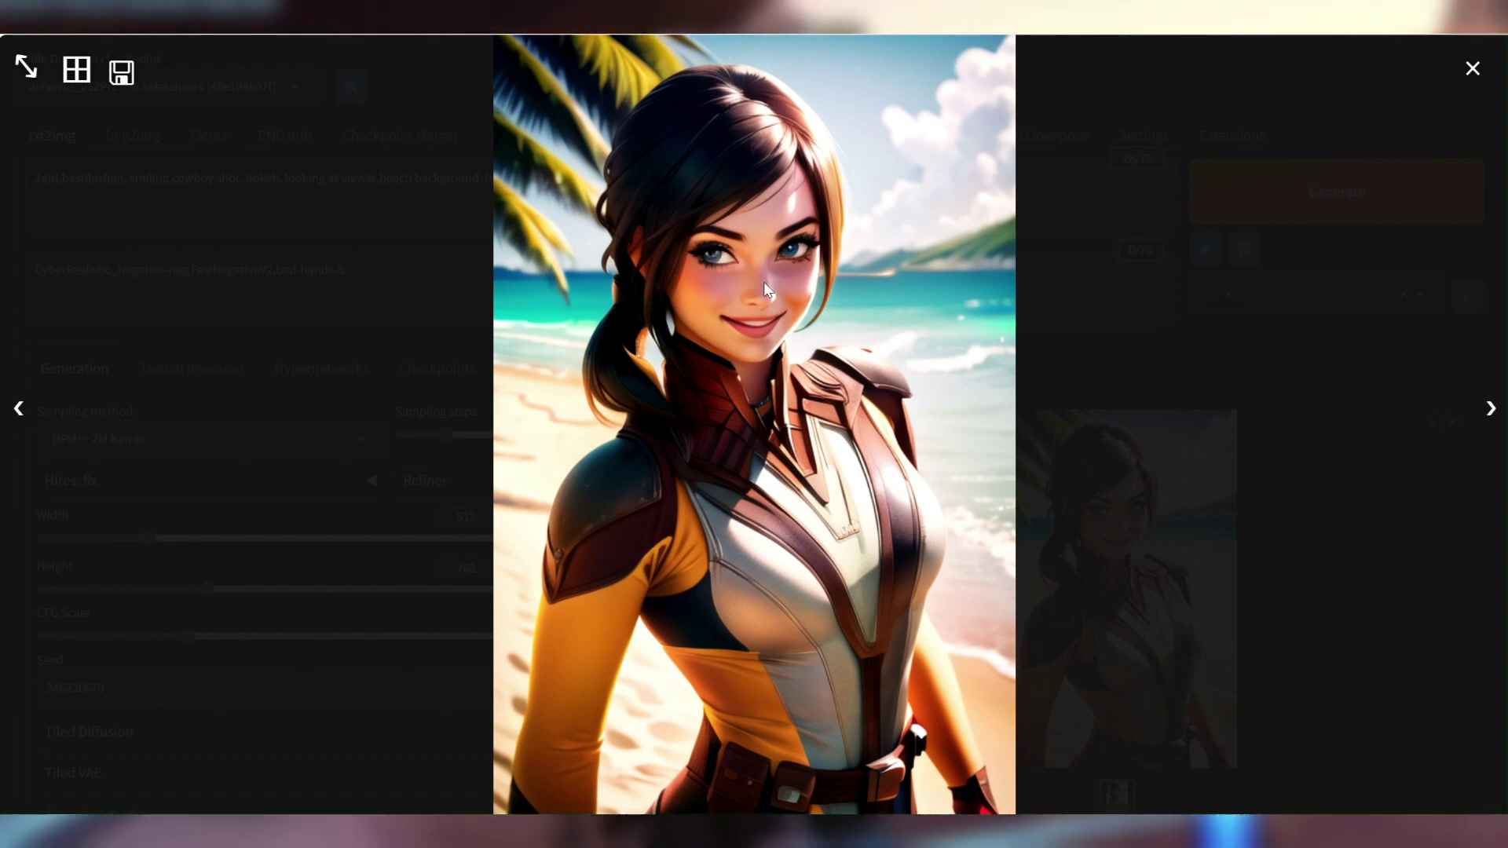
pyautogui.click(1132, 615)
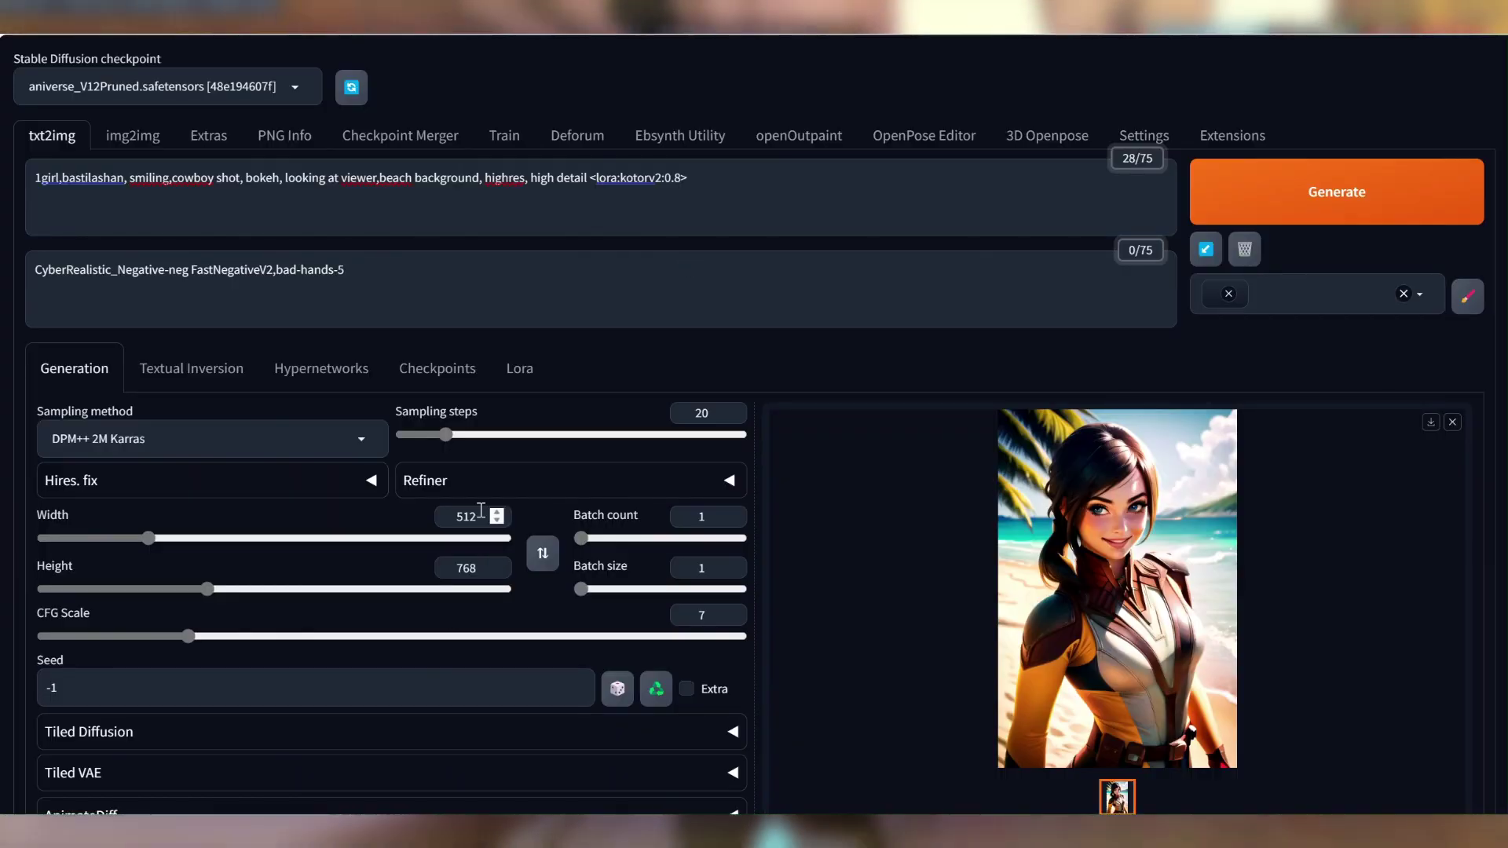
# Step: Set the image width to 768 and the height to 1024, and generate a new image
pyautogui.doubleClick(449, 522)
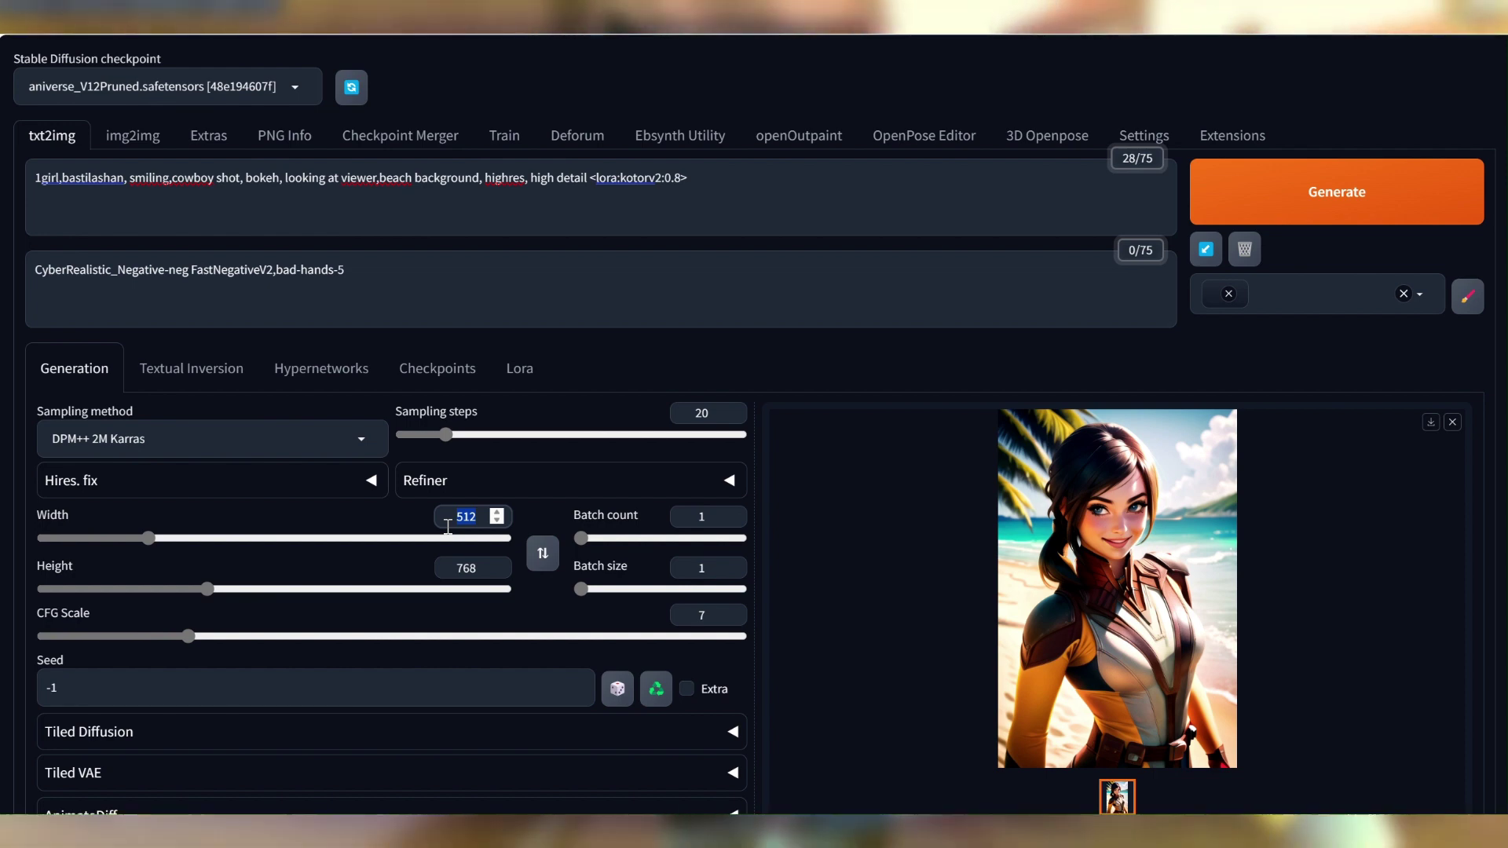
pyautogui.write('768')
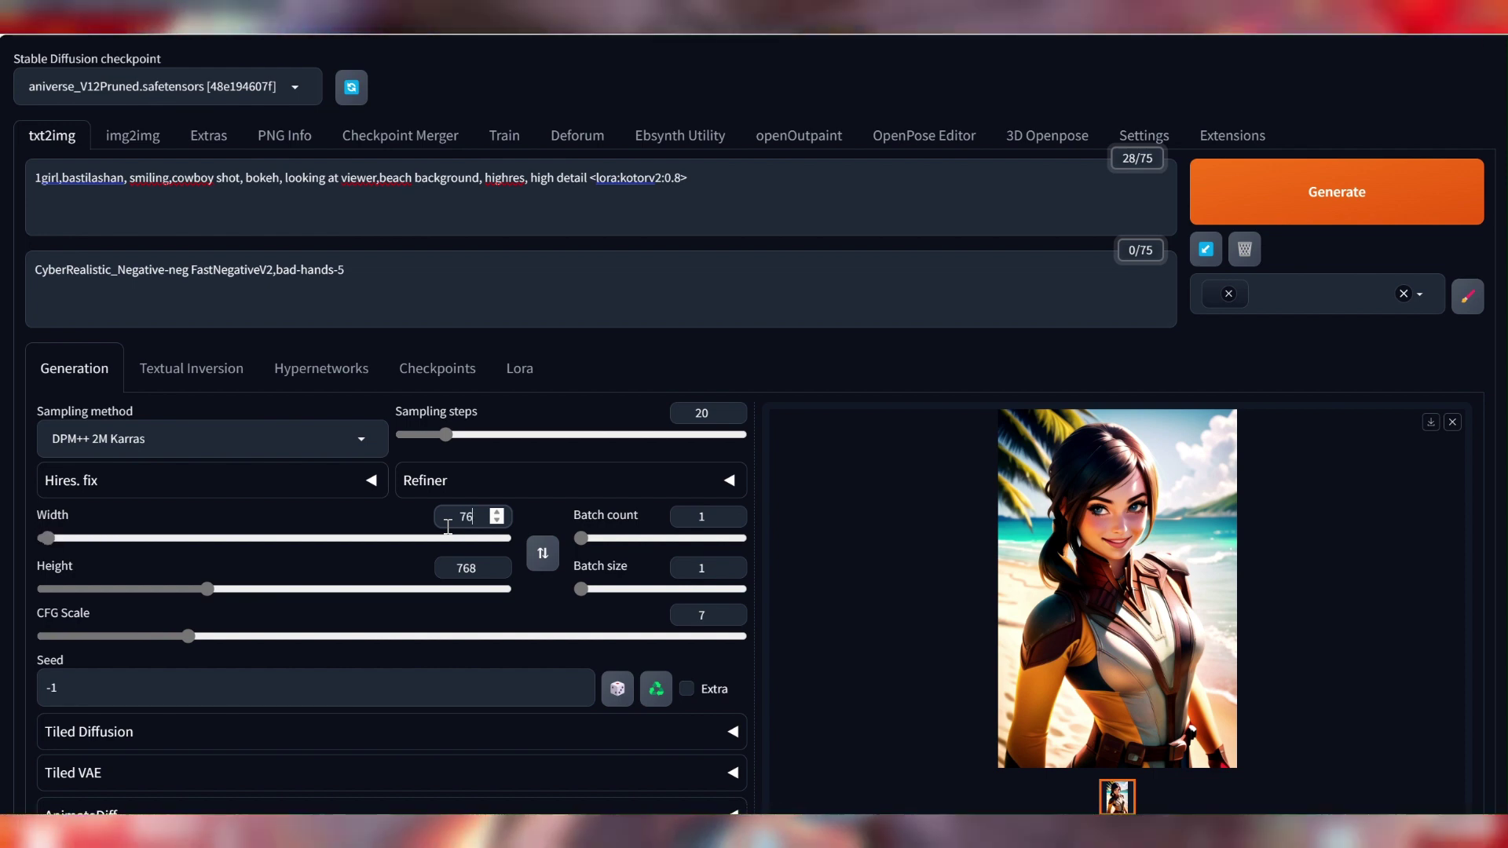
pyautogui.doubleClick(449, 570)
pyautogui.write('10')
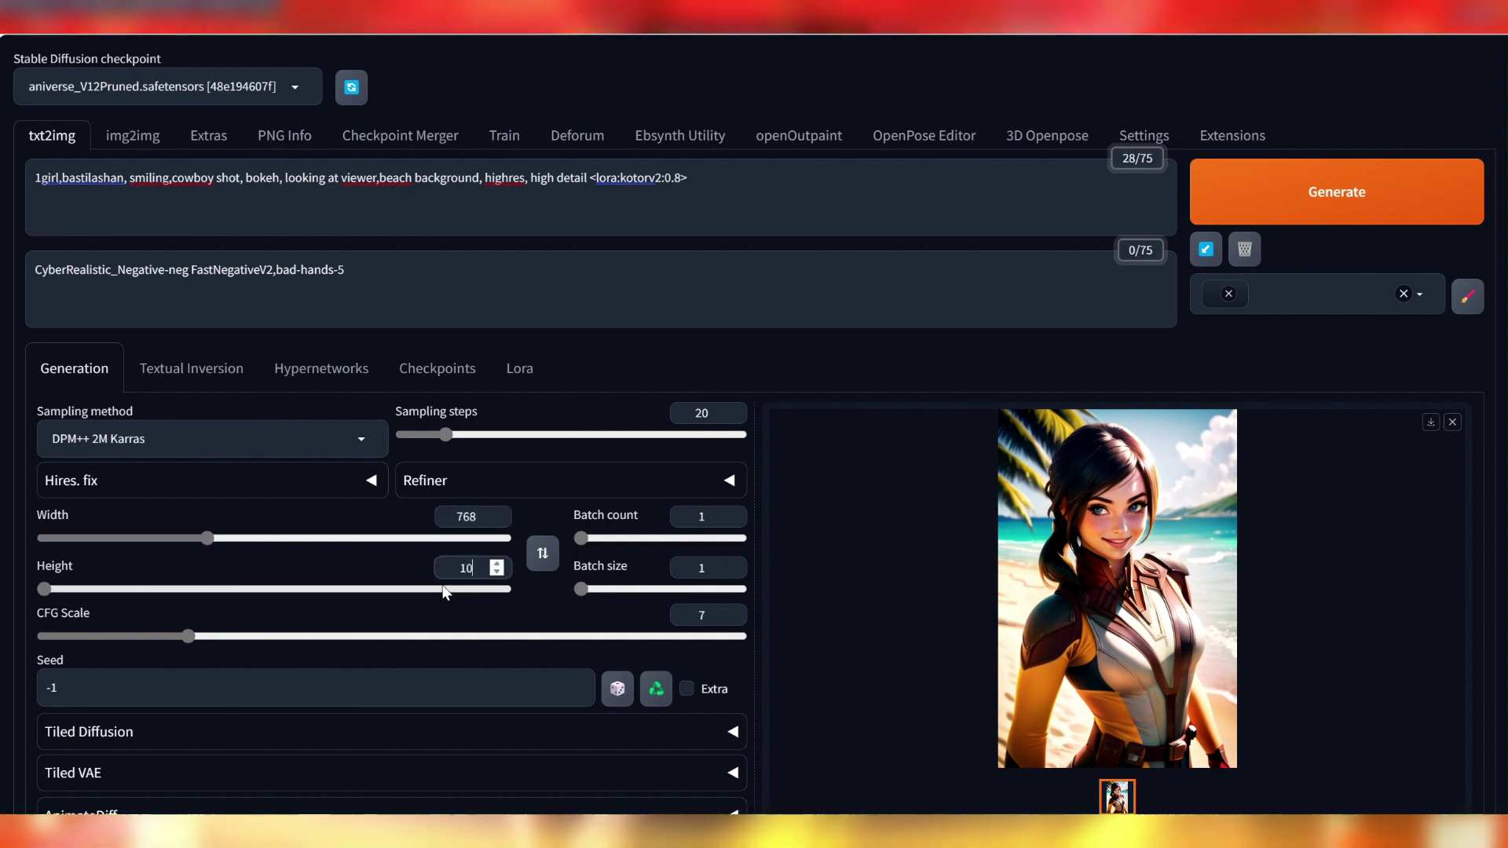
pyautogui.write('24')
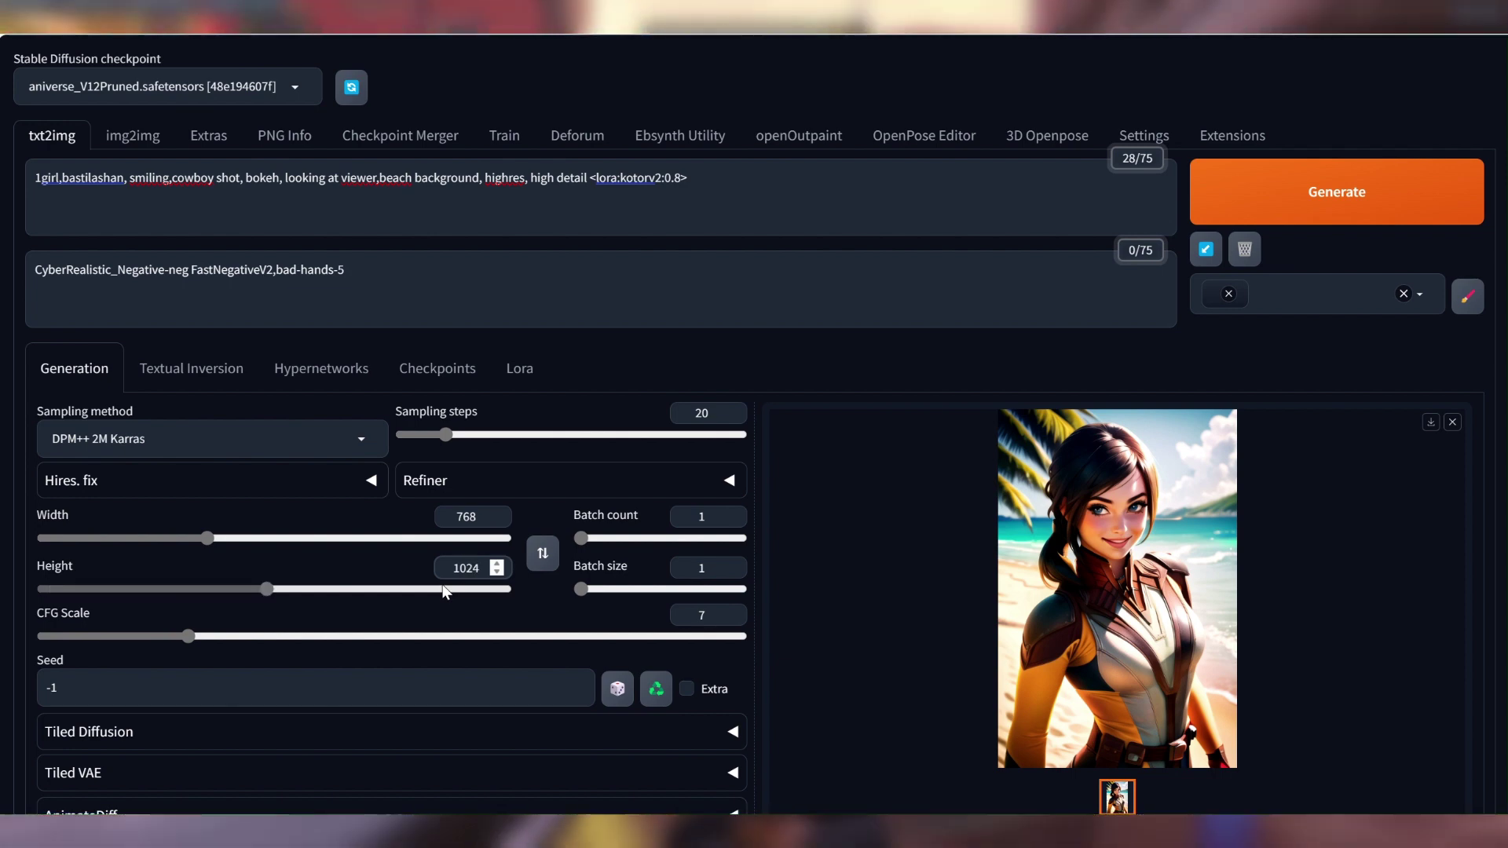
pyautogui.click(1257, 211)
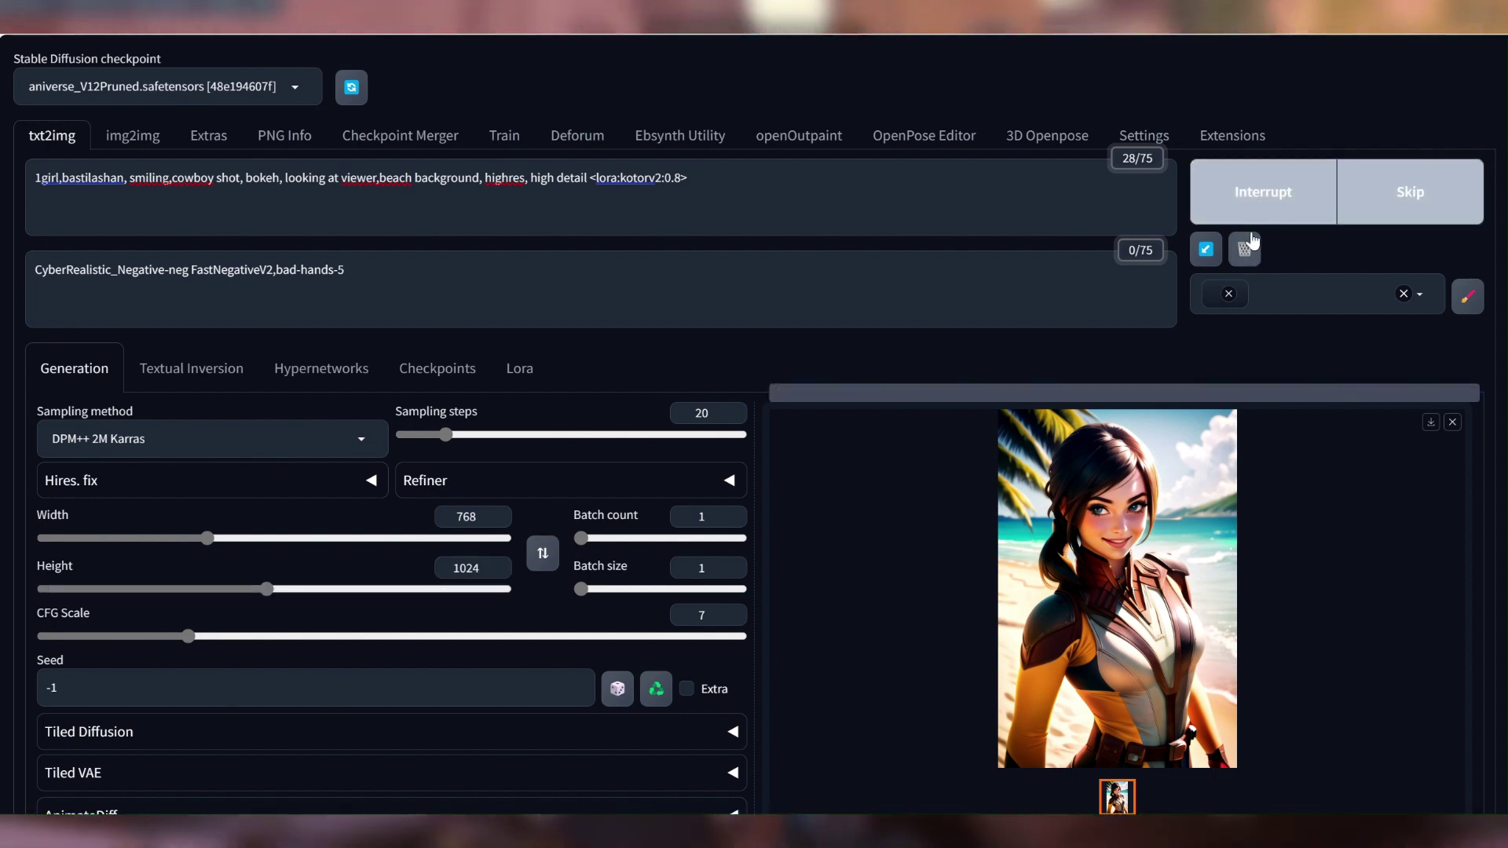
# Step: Swap the width and height to get a 1024x768 landscape format and generate an image
pyautogui.click(543, 556)
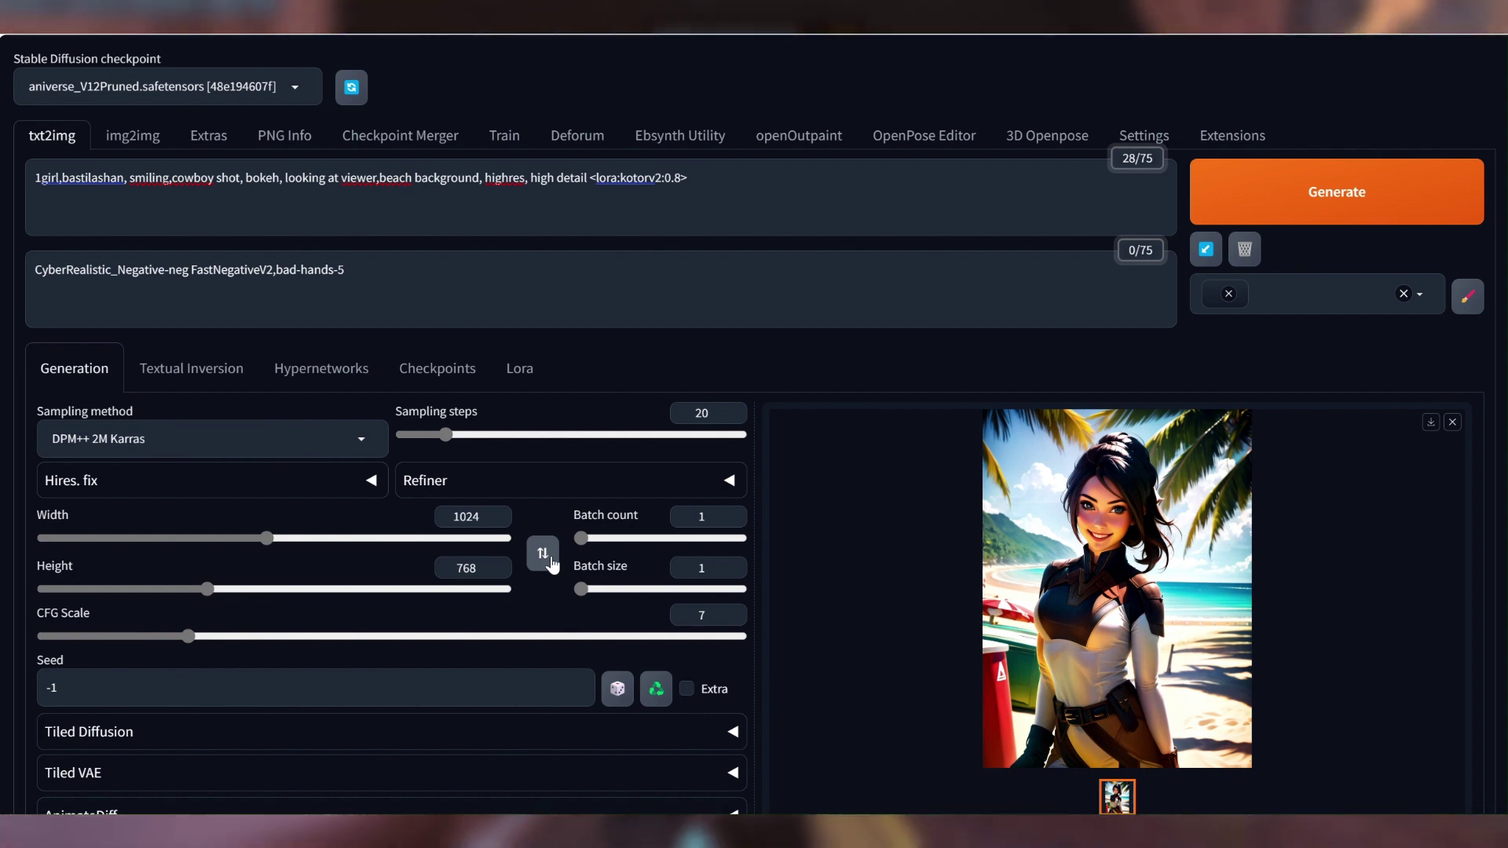
pyautogui.click(543, 555)
pyautogui.click(543, 554)
pyautogui.click(543, 555)
pyautogui.click(551, 560)
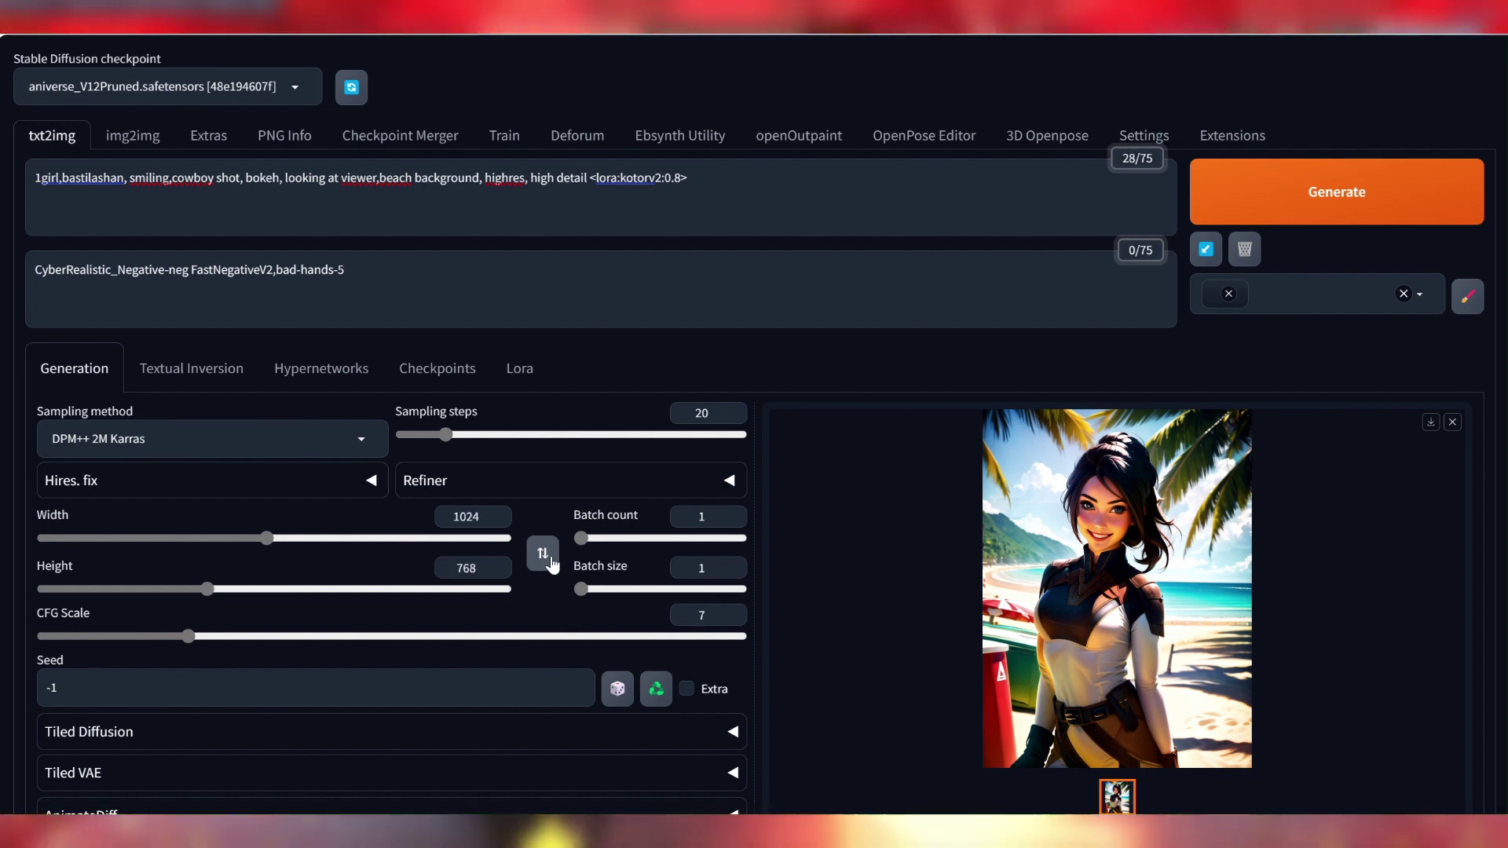
pyautogui.click(551, 560)
pyautogui.click(551, 560)
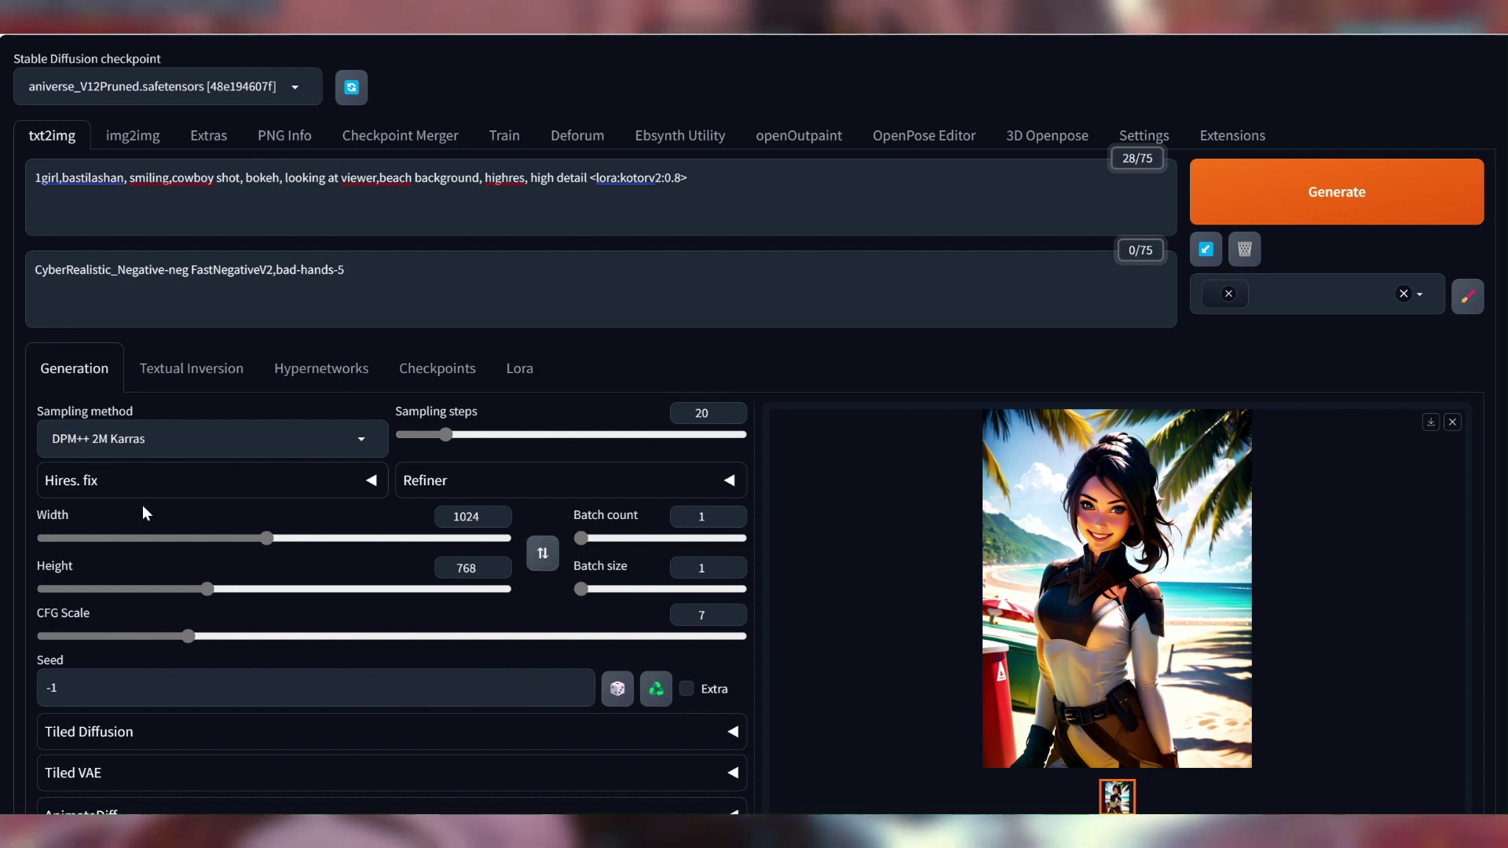
pyautogui.doubleClick(465, 516)
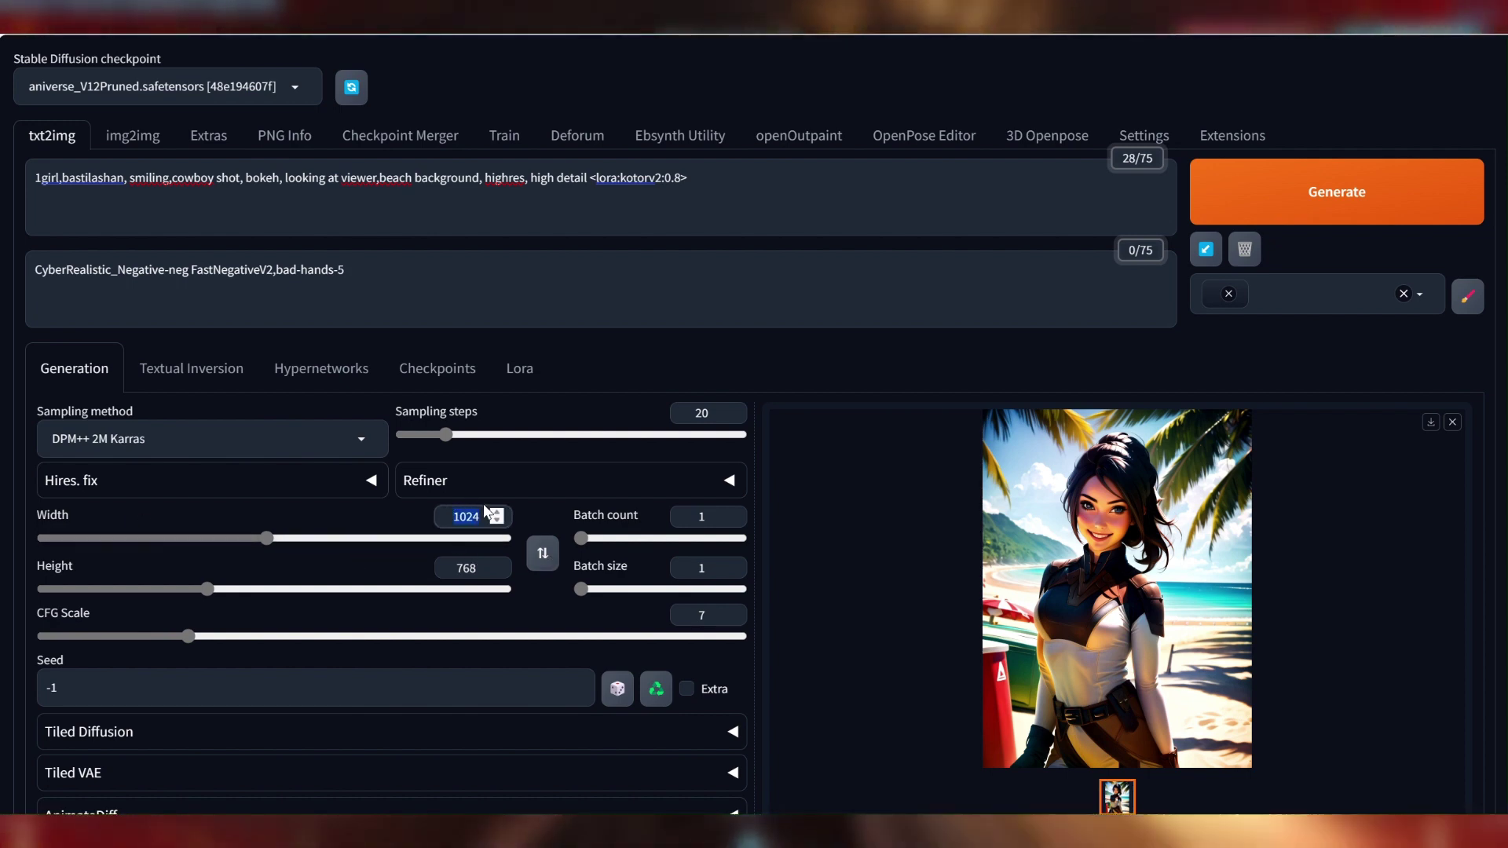
pyautogui.doubleClick(464, 568)
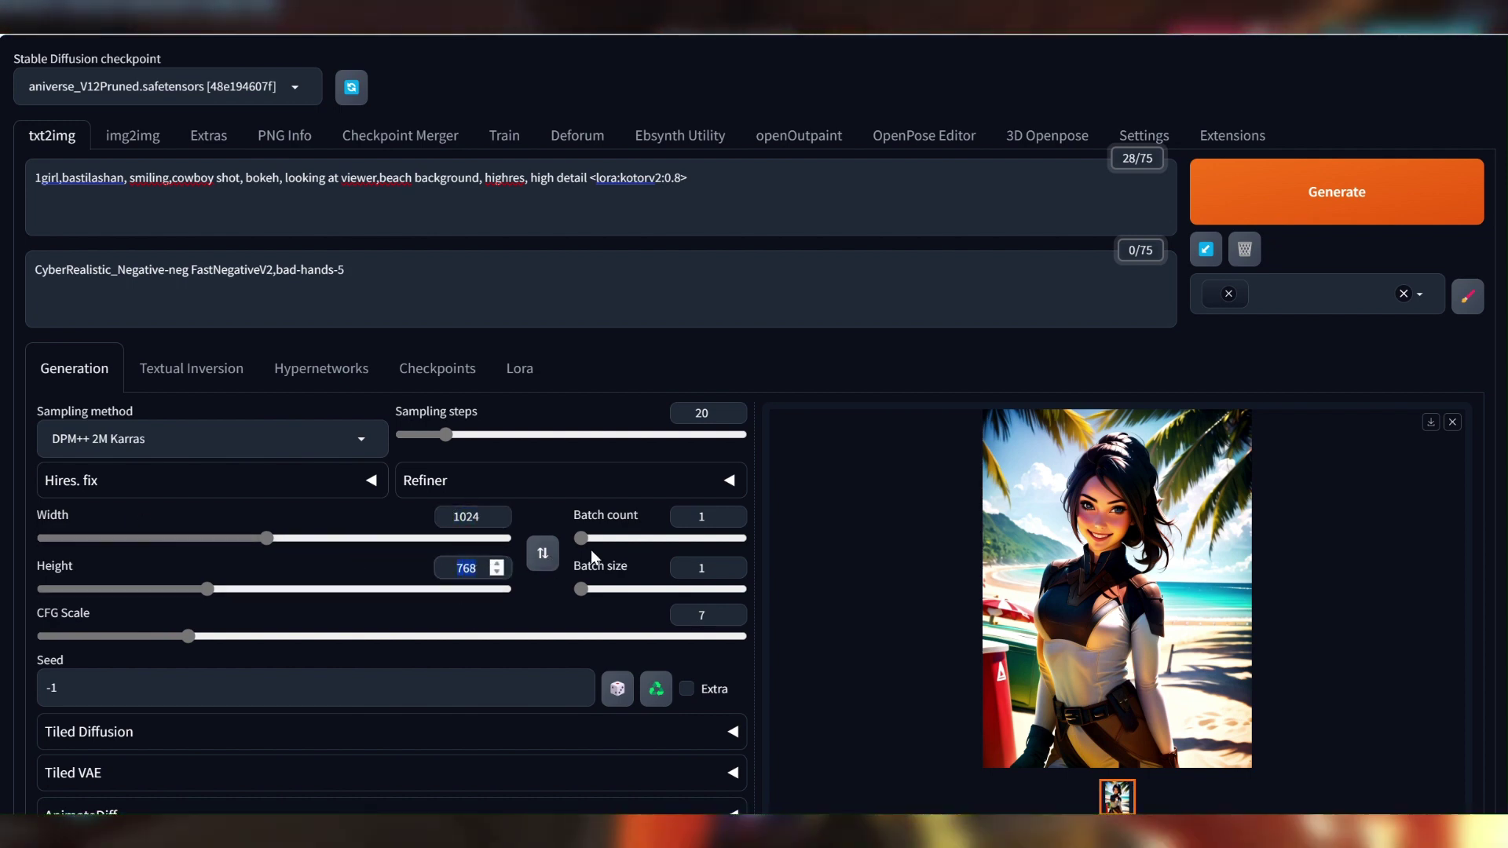
pyautogui.click(1286, 206)
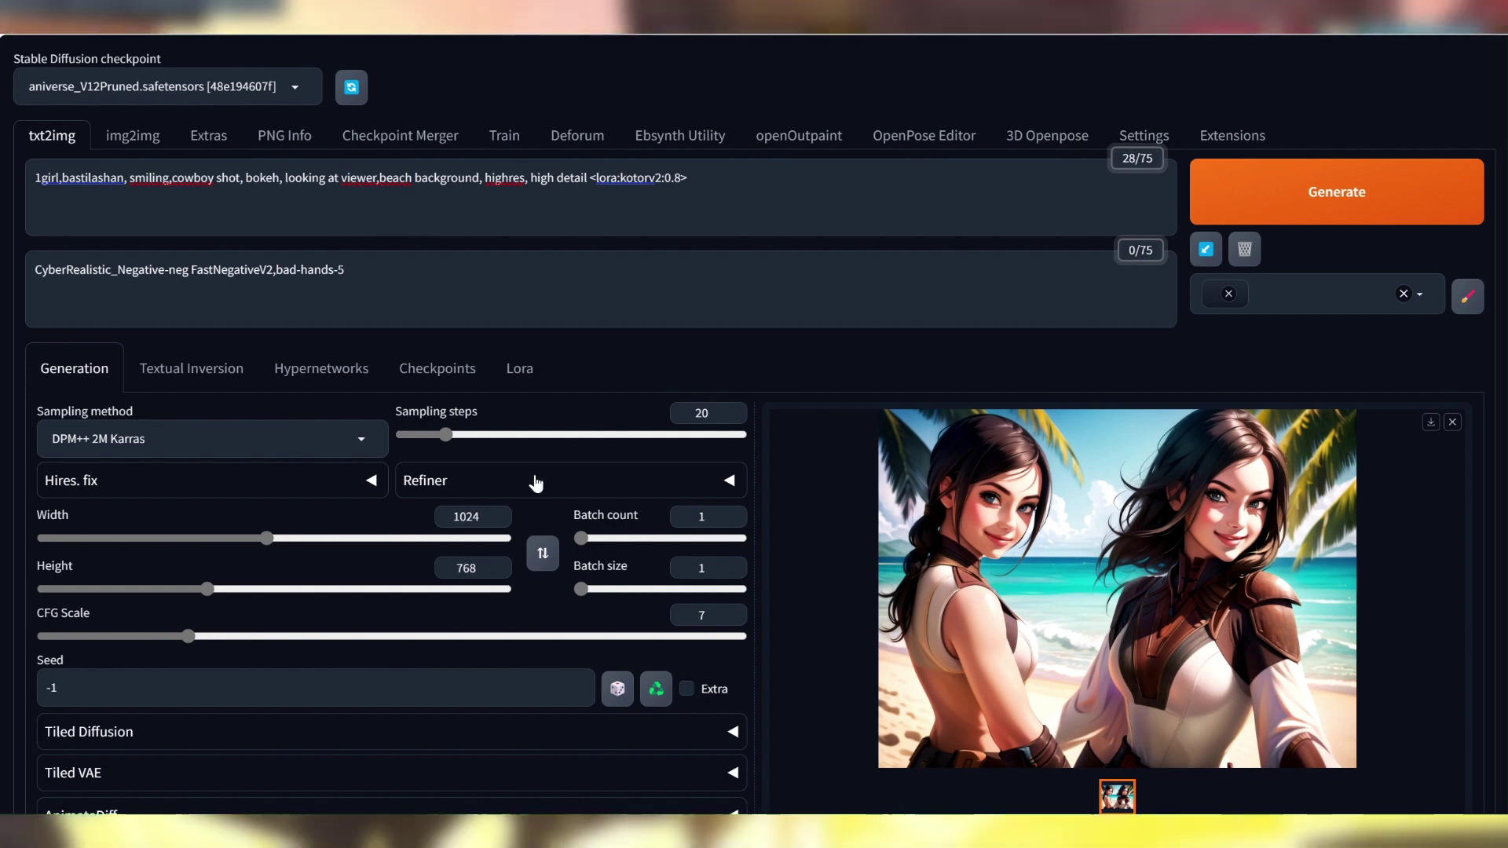
# Step: Add ",solo" before the LoRA tag in the positive prompt and ",duo" to the end of the negative prompt, and generate again
pyautogui.click(128, 185)
pyautogui.click(593, 191)
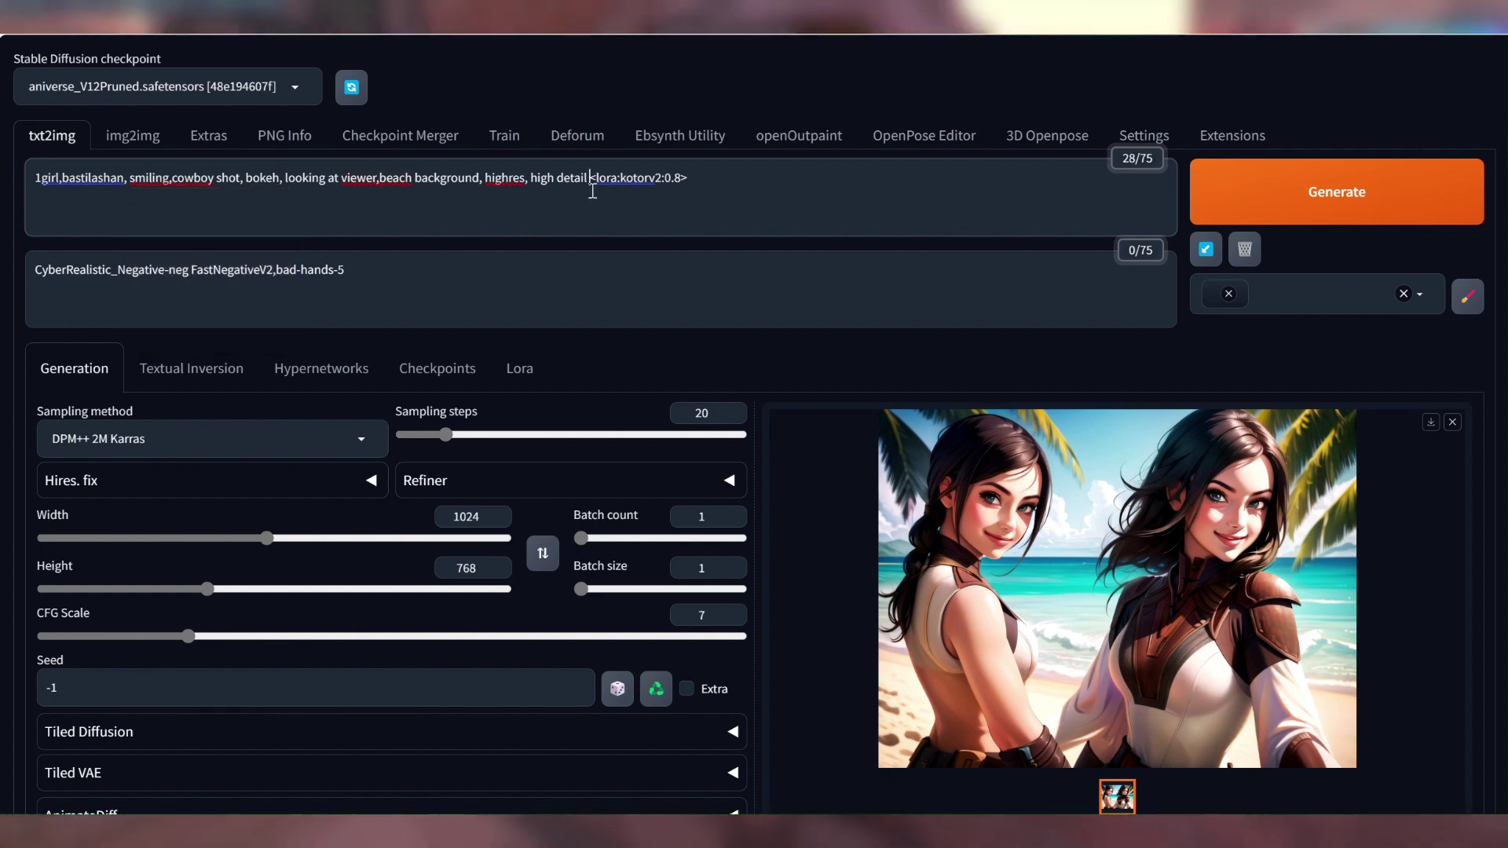
pyautogui.write(',solo')
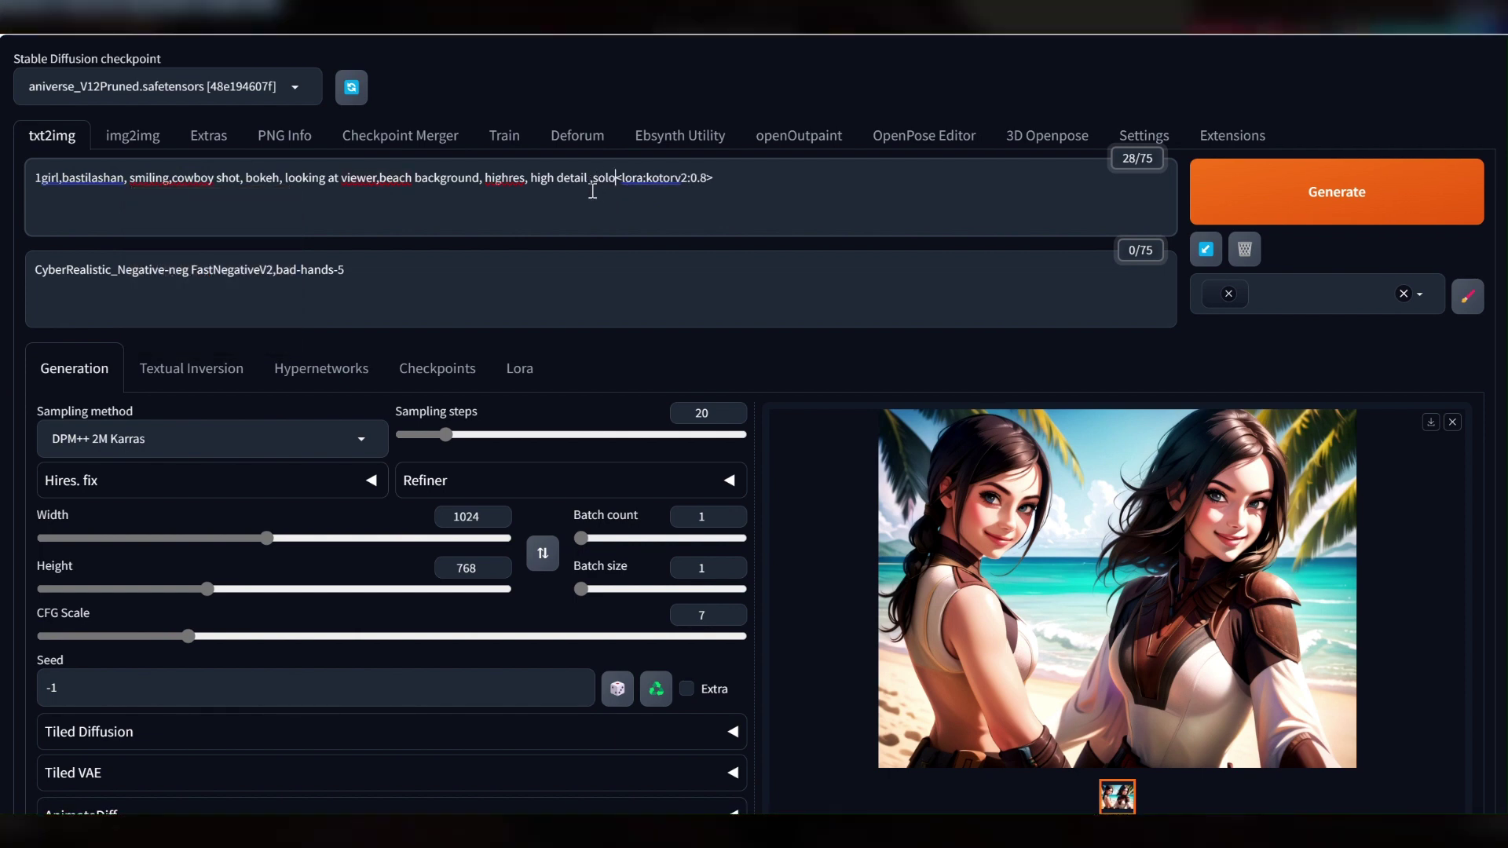
pyautogui.click(529, 279)
pyautogui.write(',duo')
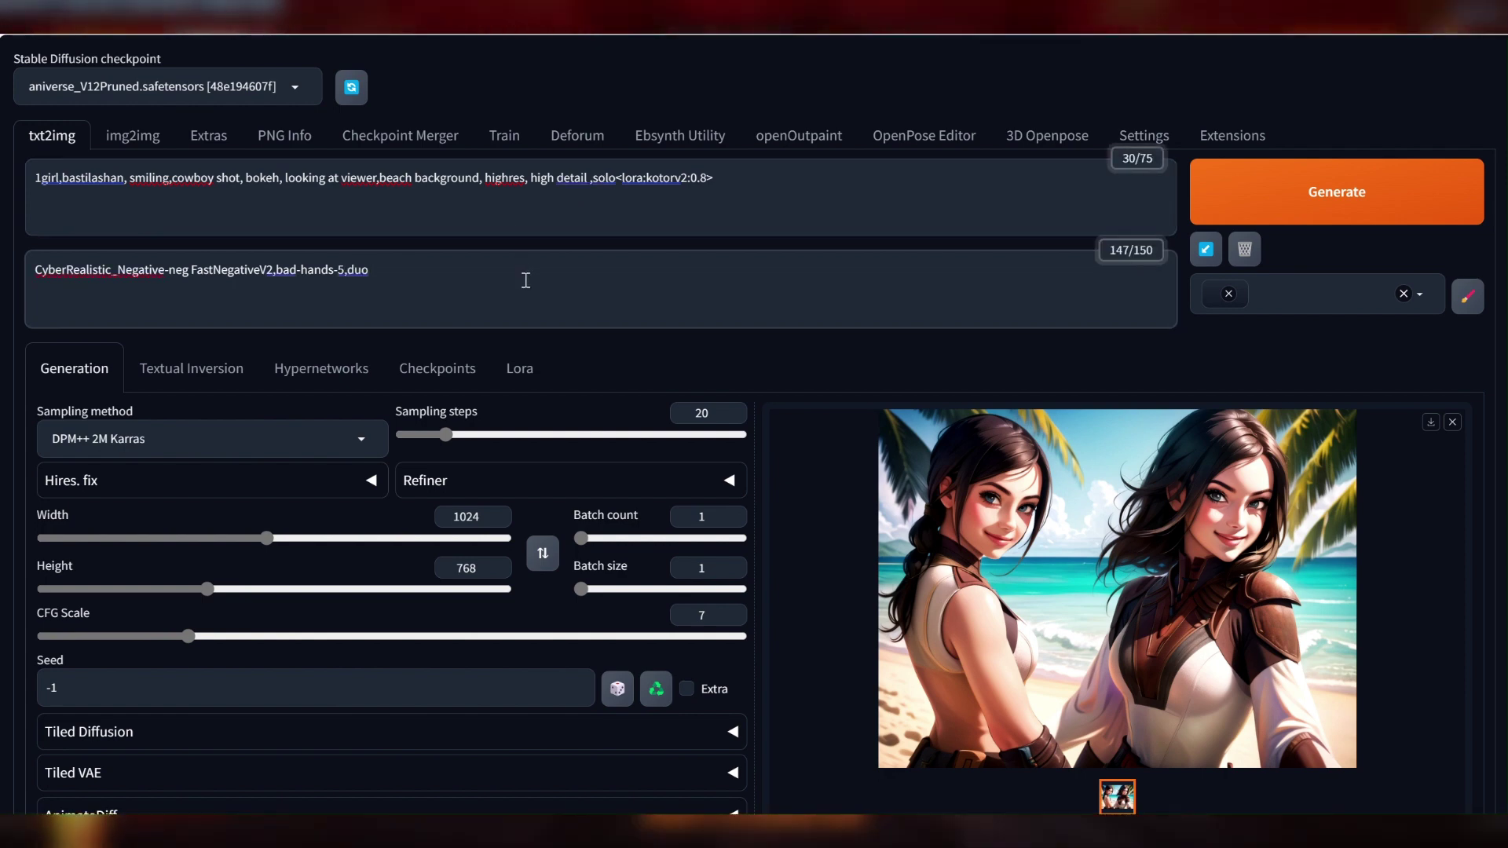
pyautogui.click(1256, 195)
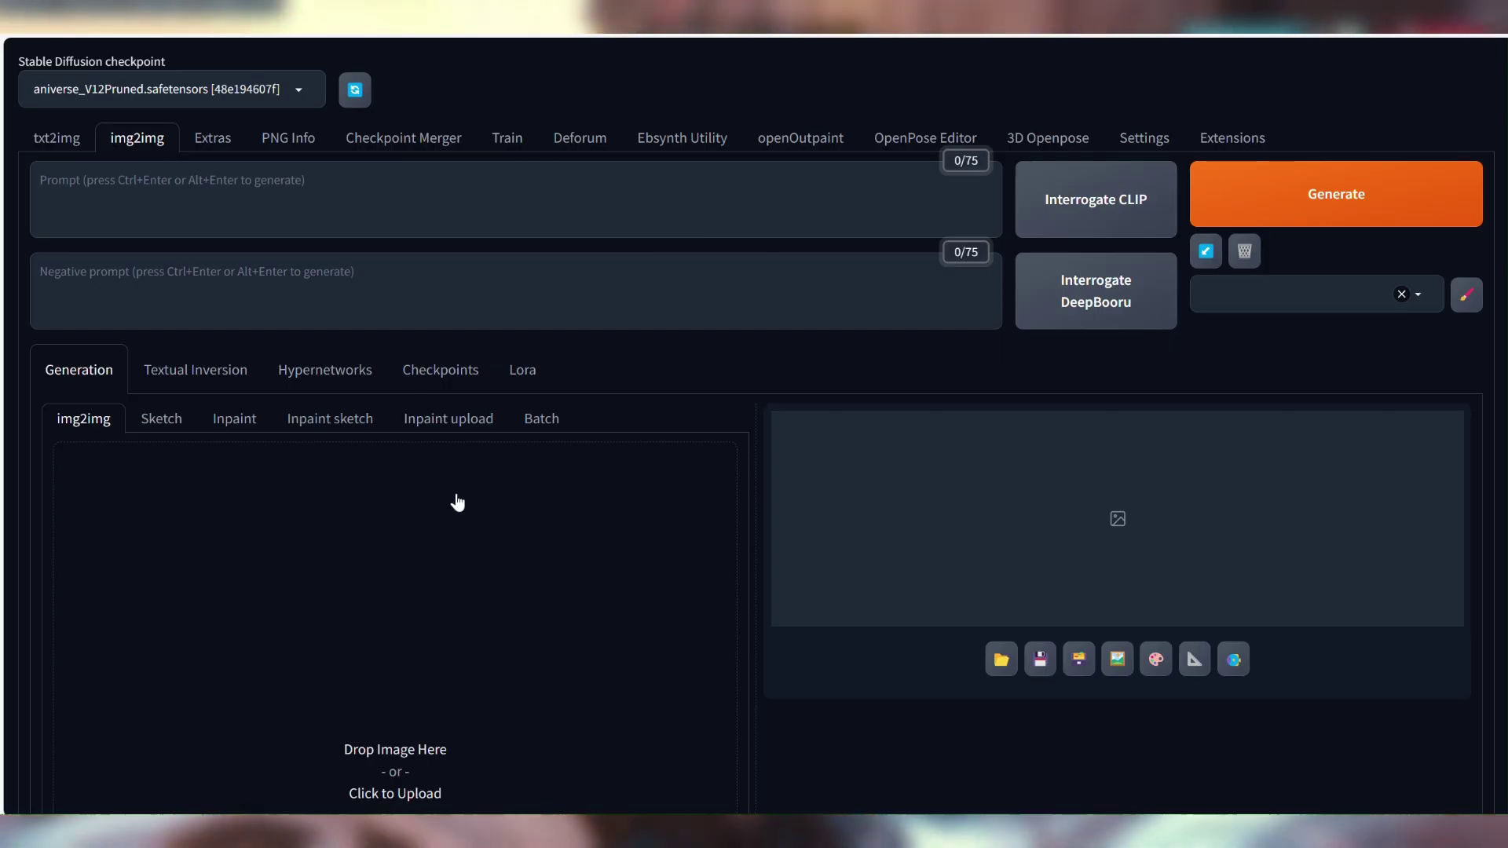
# Step: Set the img2img sampling method to DPM++ 2M Karras
pyautogui.scroll(3, 458, 503)
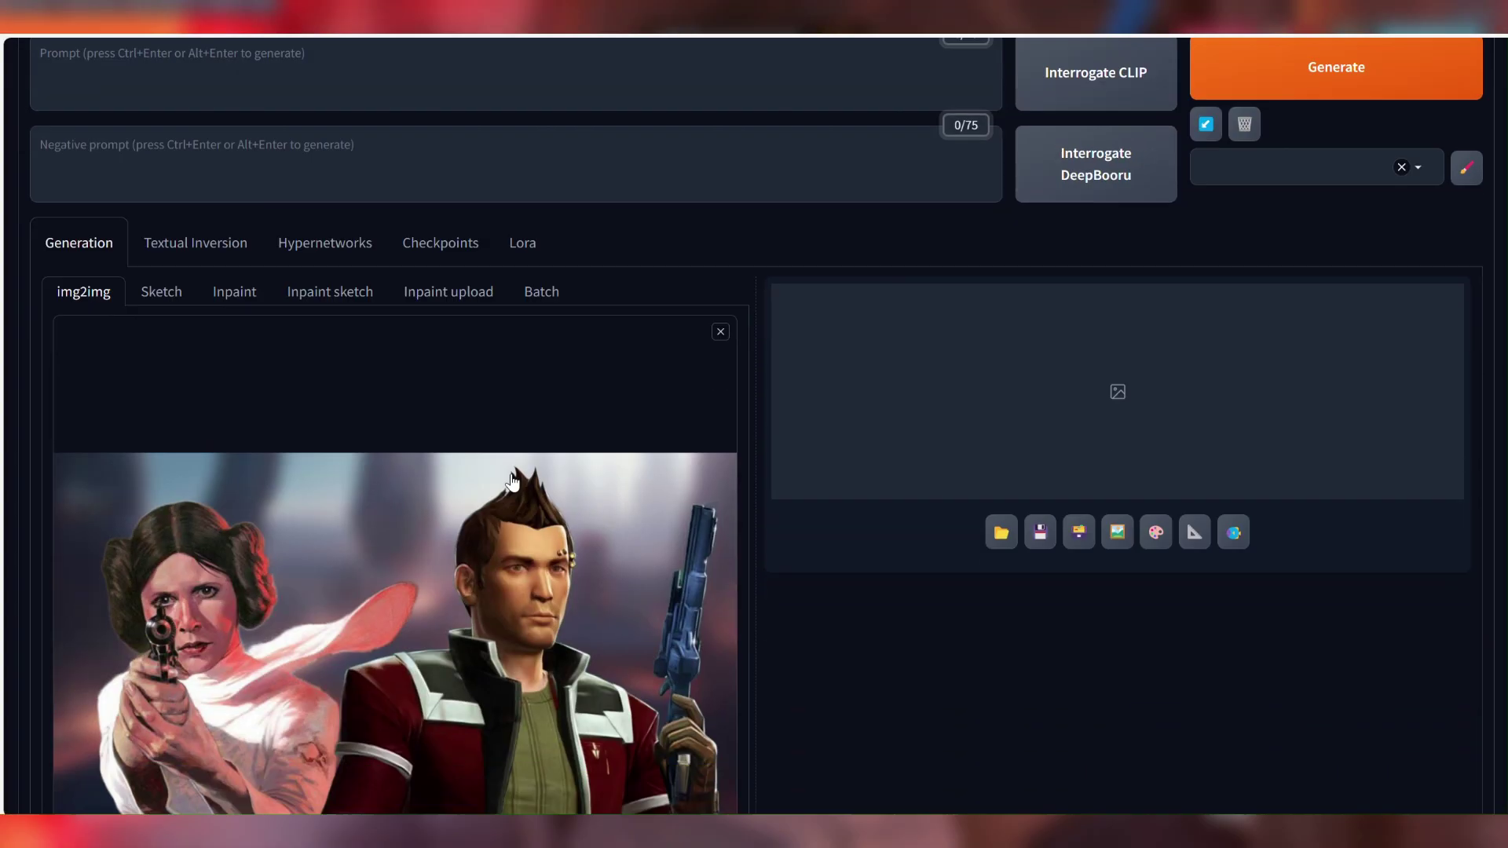
pyautogui.scroll(-1, 512, 482)
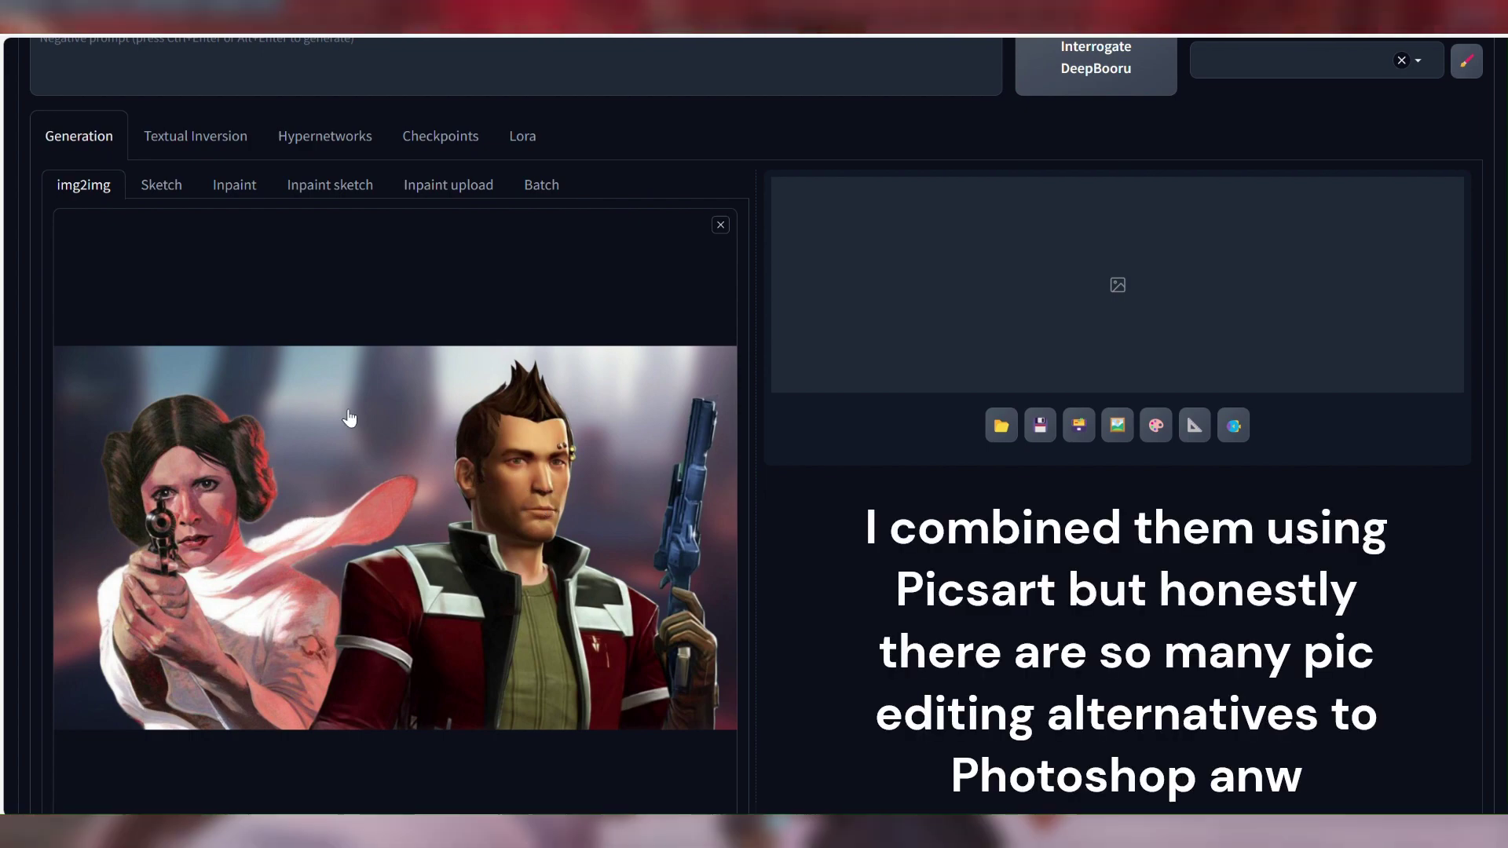
pyautogui.scroll(-5, 385, 550)
pyautogui.scroll(4, 385, 550)
pyautogui.scroll(-7, 293, 475)
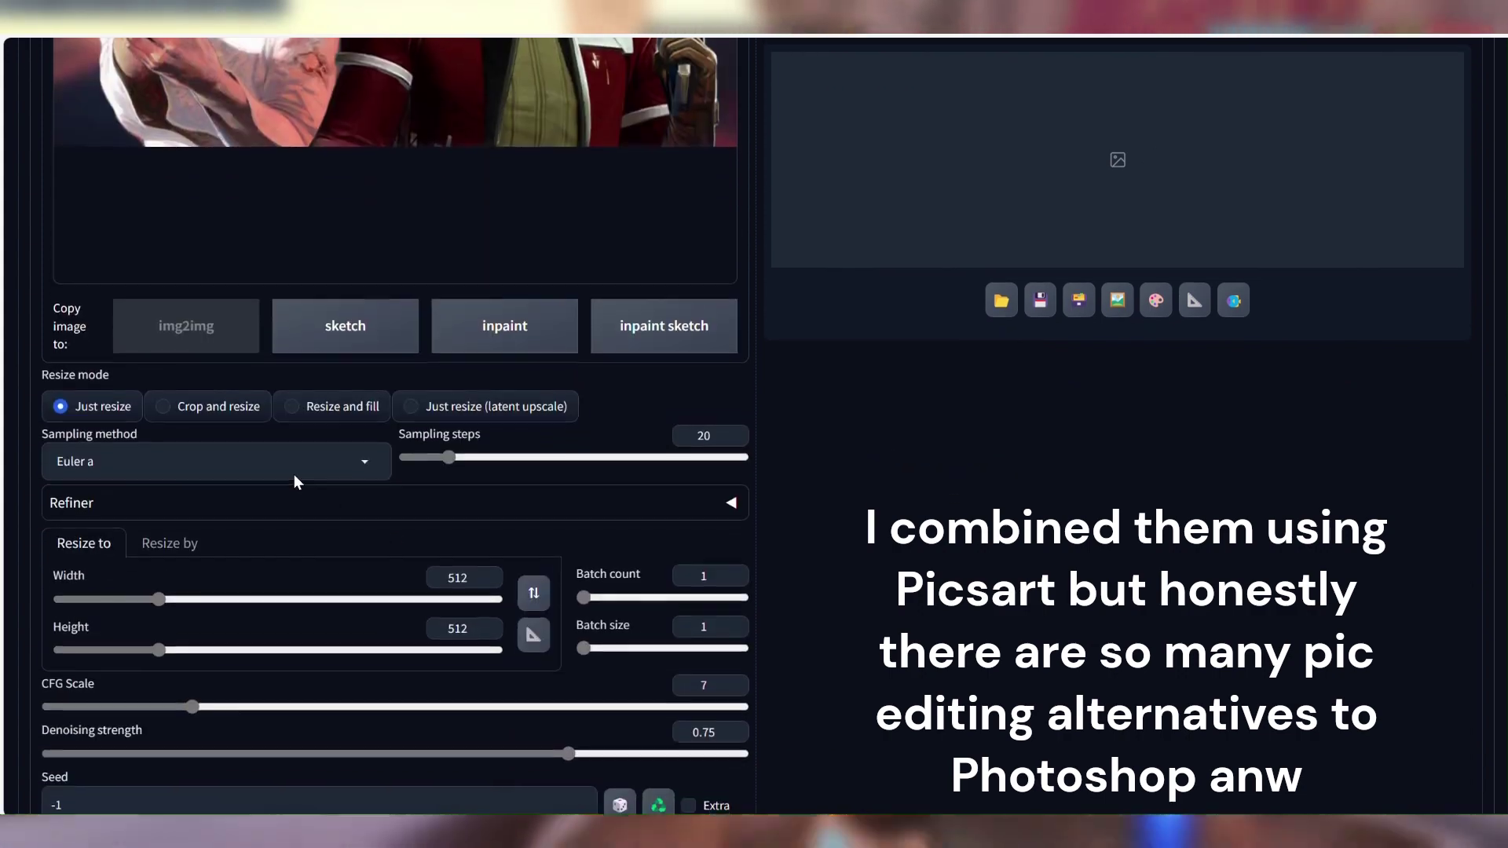
pyautogui.click(294, 470)
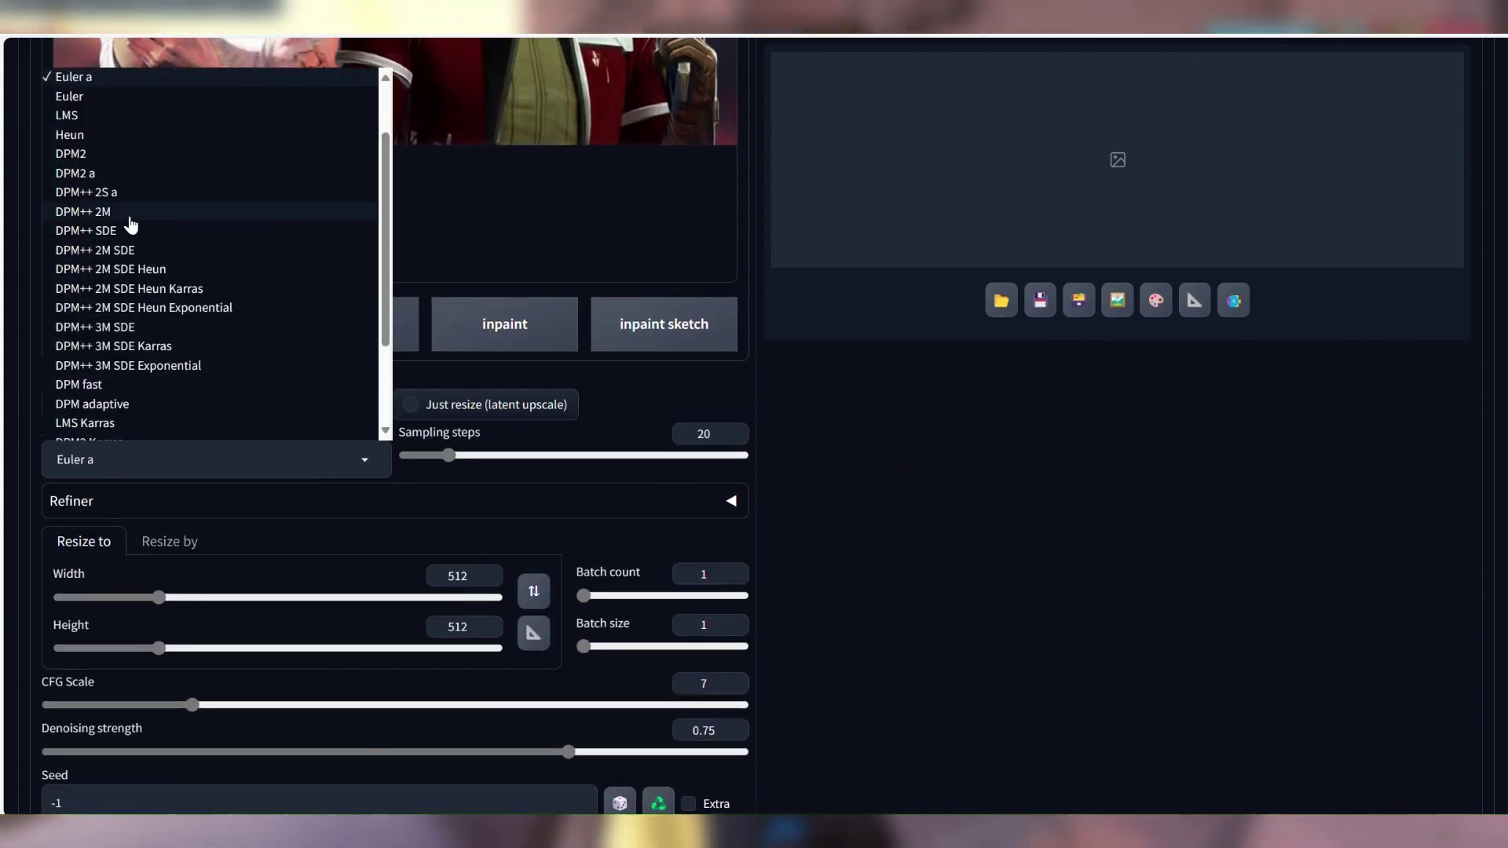
pyautogui.scroll(-1, 159, 346)
pyautogui.scroll(-1, 152, 315)
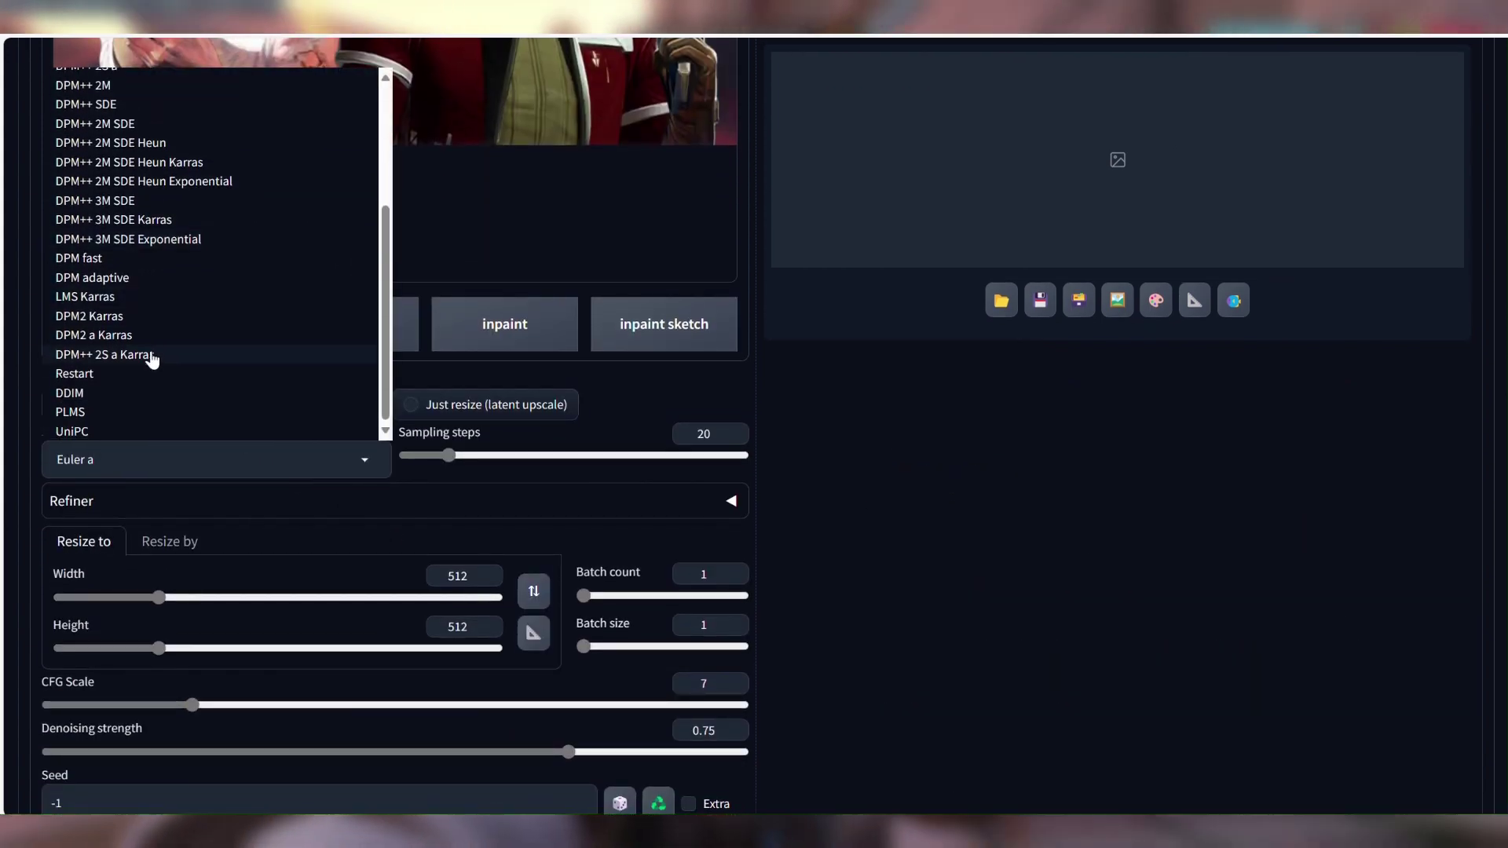
pyautogui.scroll(3, 118, 185)
pyautogui.click(86, 77)
# Step: Switch the img2img output sizing to Resize by and highlight the source and target resolution
pyautogui.scroll(-3, 275, 526)
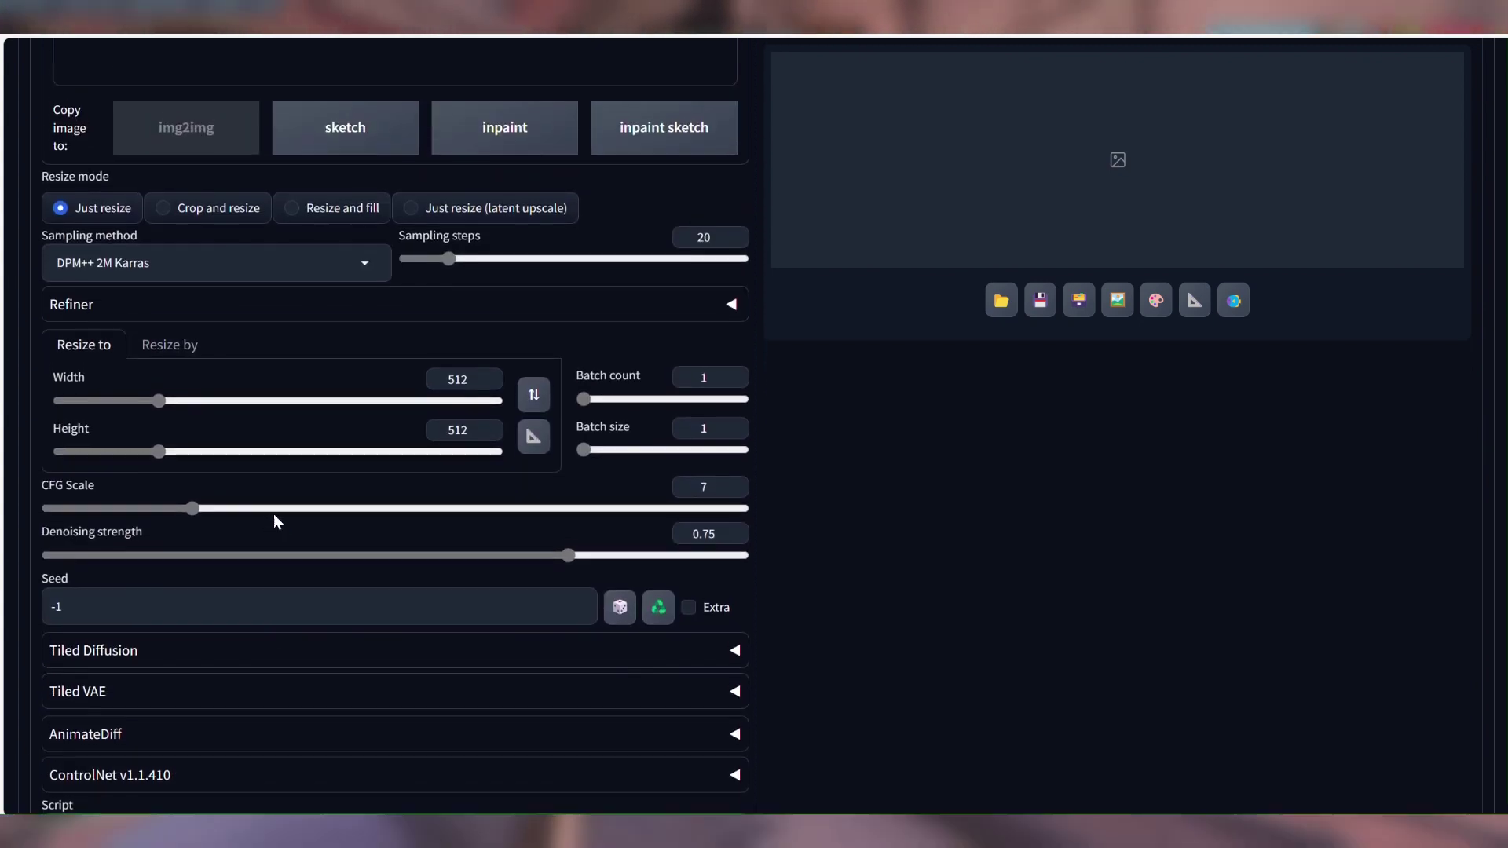
pyautogui.scroll(2, 236, 503)
pyautogui.click(170, 459)
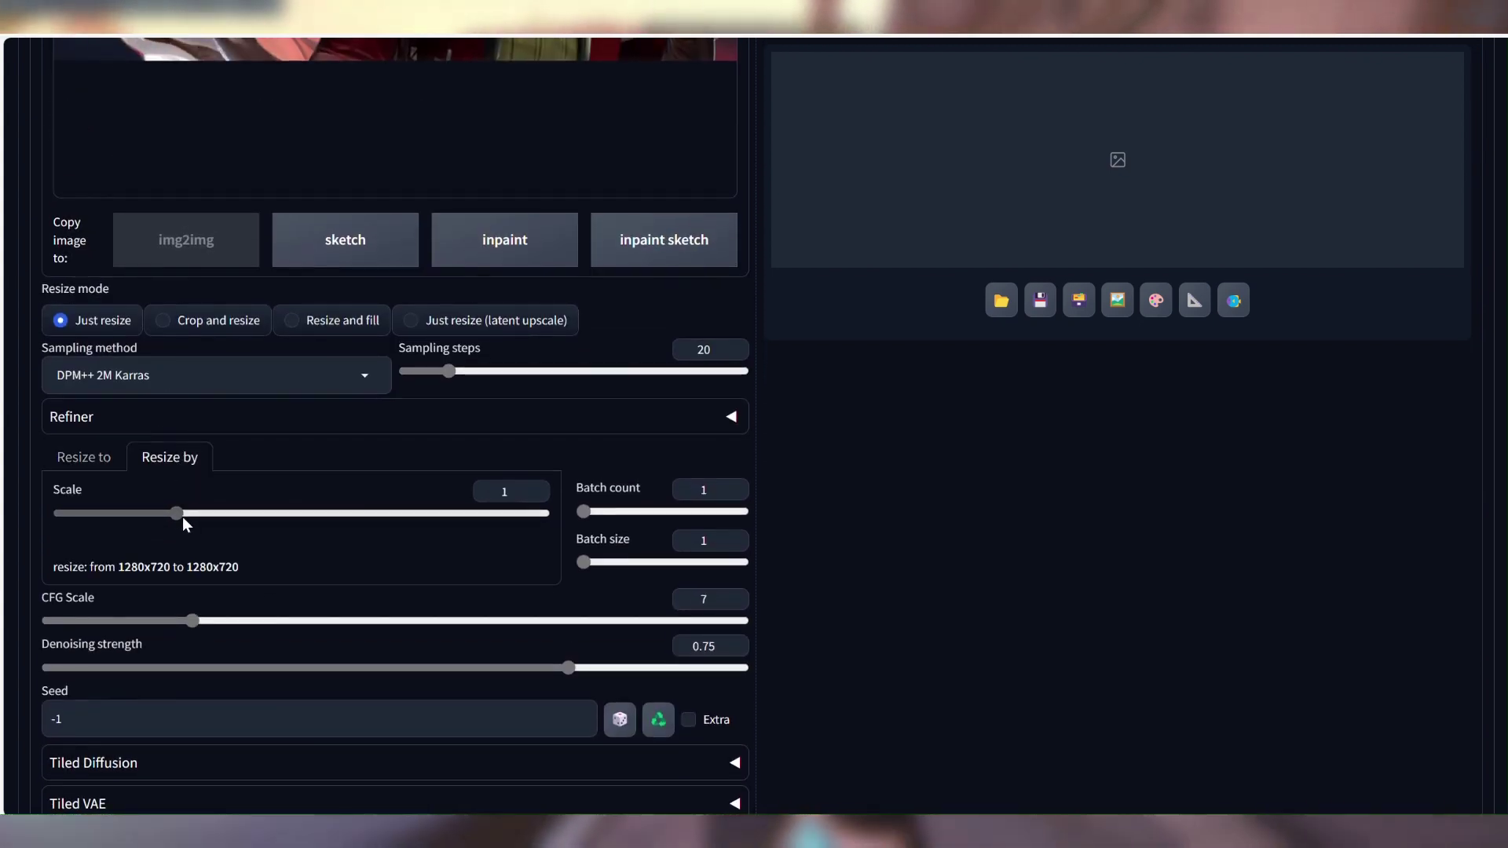
pyautogui.moveTo(117, 566); pyautogui.dragTo(239, 562)
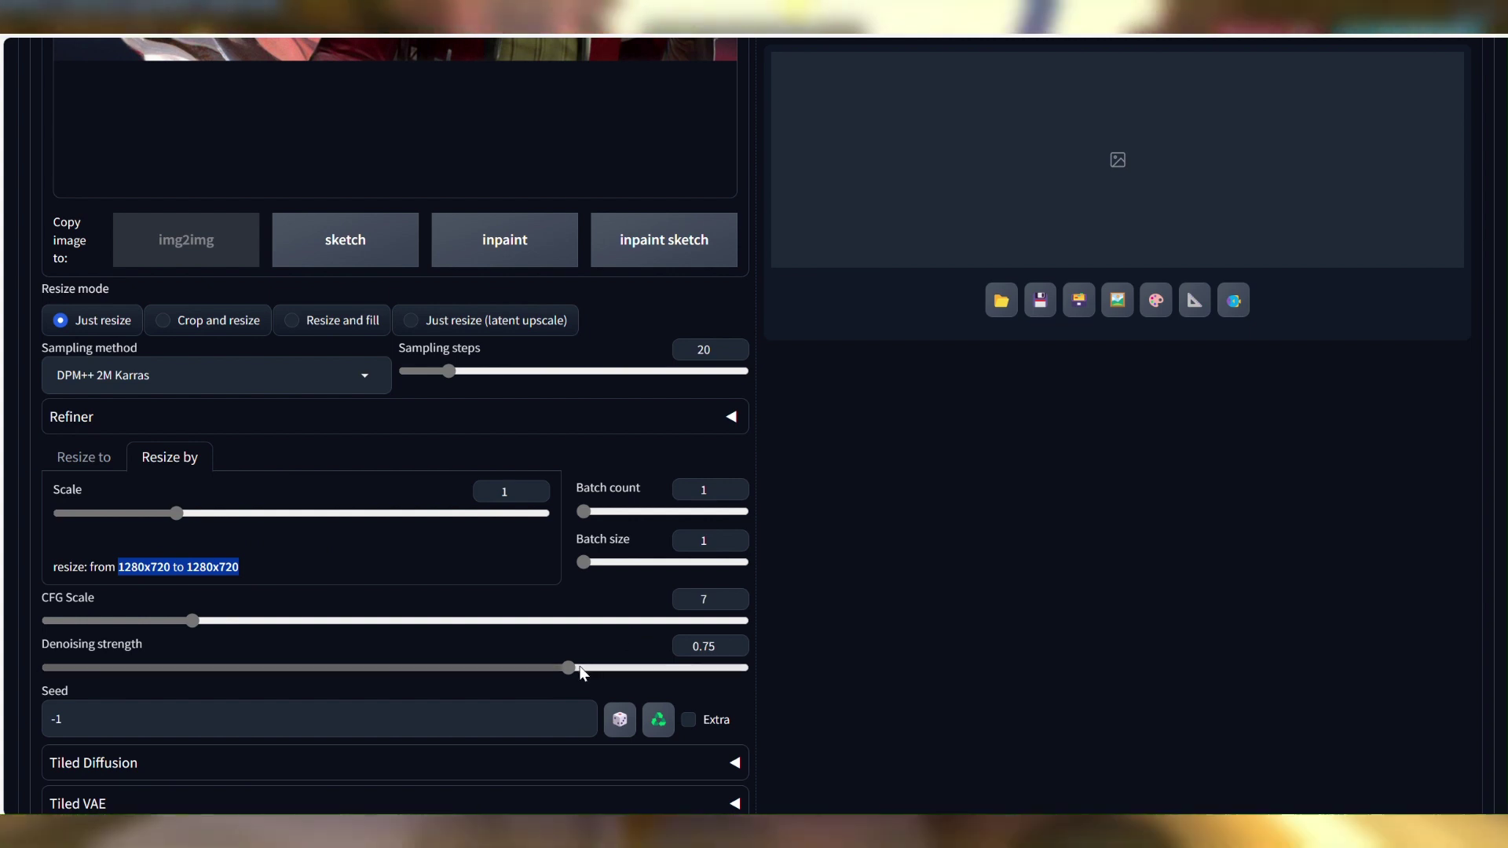
# Step: Lower the denoising strength to 0.6
pyautogui.moveTo(570, 667); pyautogui.dragTo(548, 667)
pyautogui.click(547, 652)
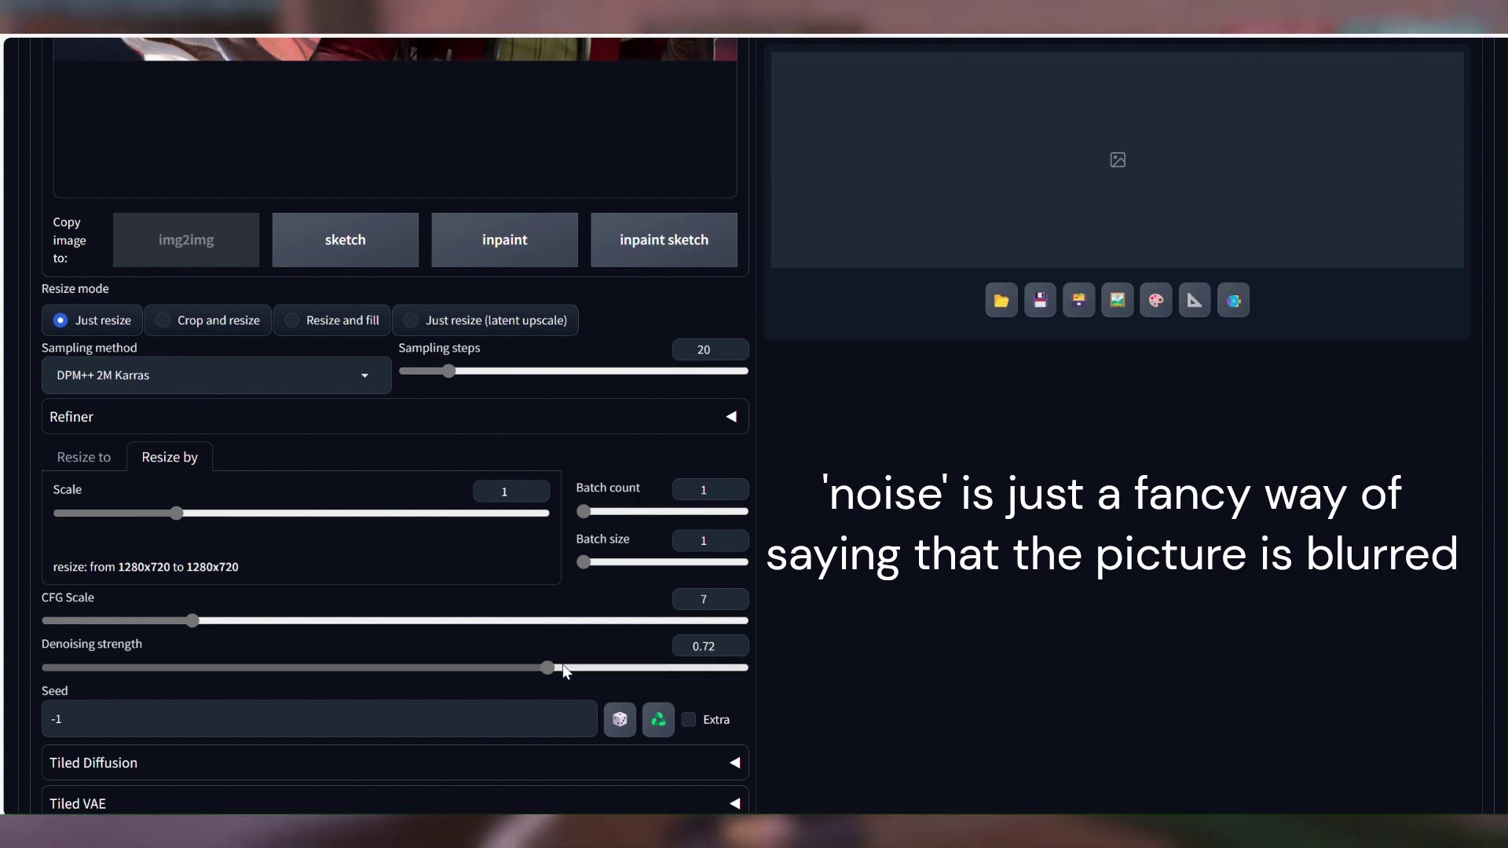
pyautogui.moveTo(547, 668); pyautogui.dragTo(466, 679)
# Step: Expand the ControlNet settings and enable Unit 0 with Low VRAM and Pixel Perfect
pyautogui.scroll(12, 466, 679)
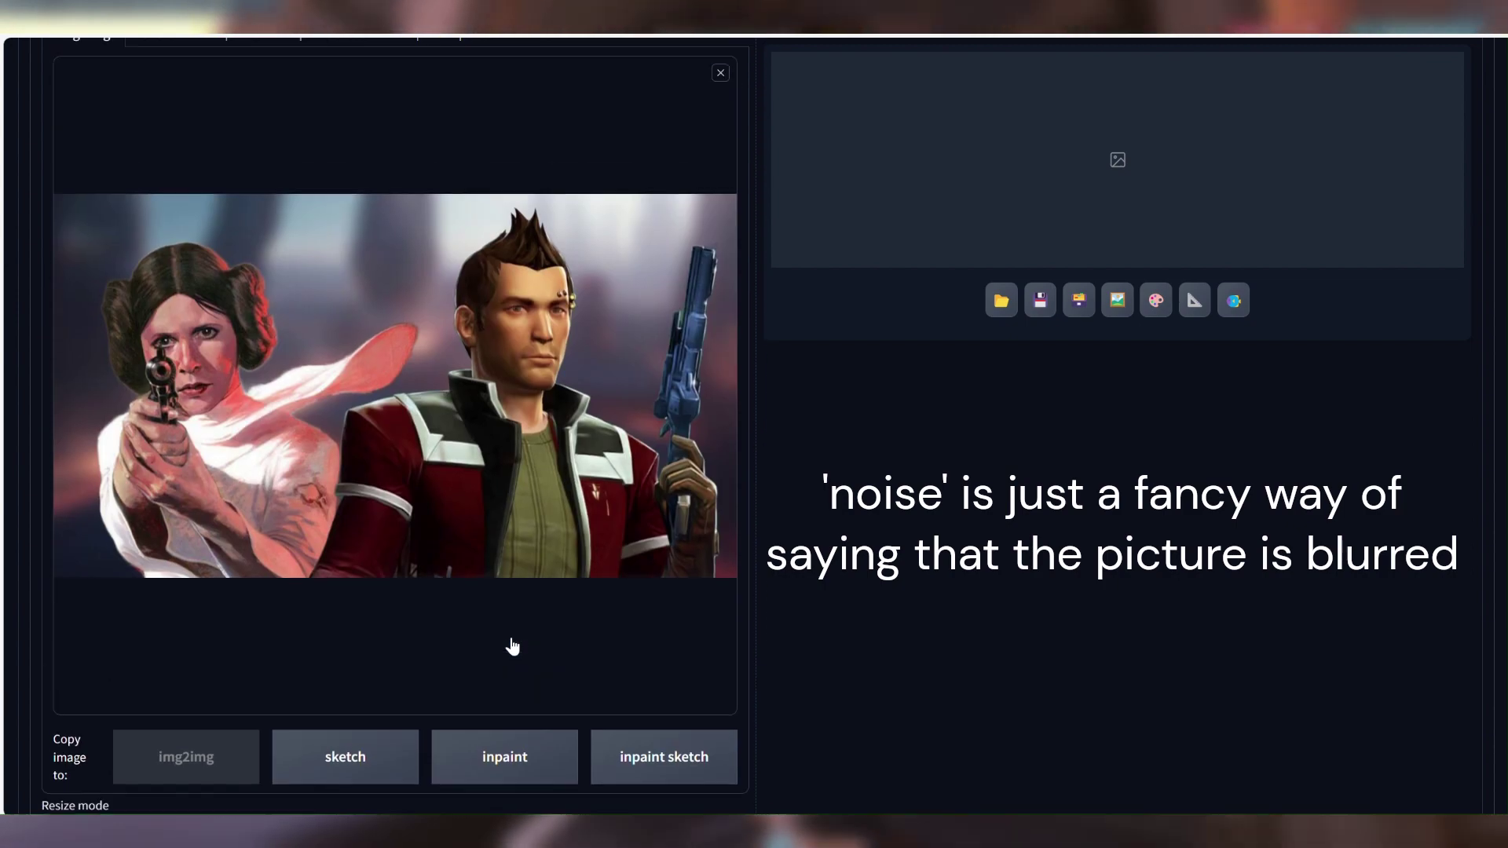
pyautogui.scroll(-5, 351, 653)
pyautogui.scroll(5, 416, 558)
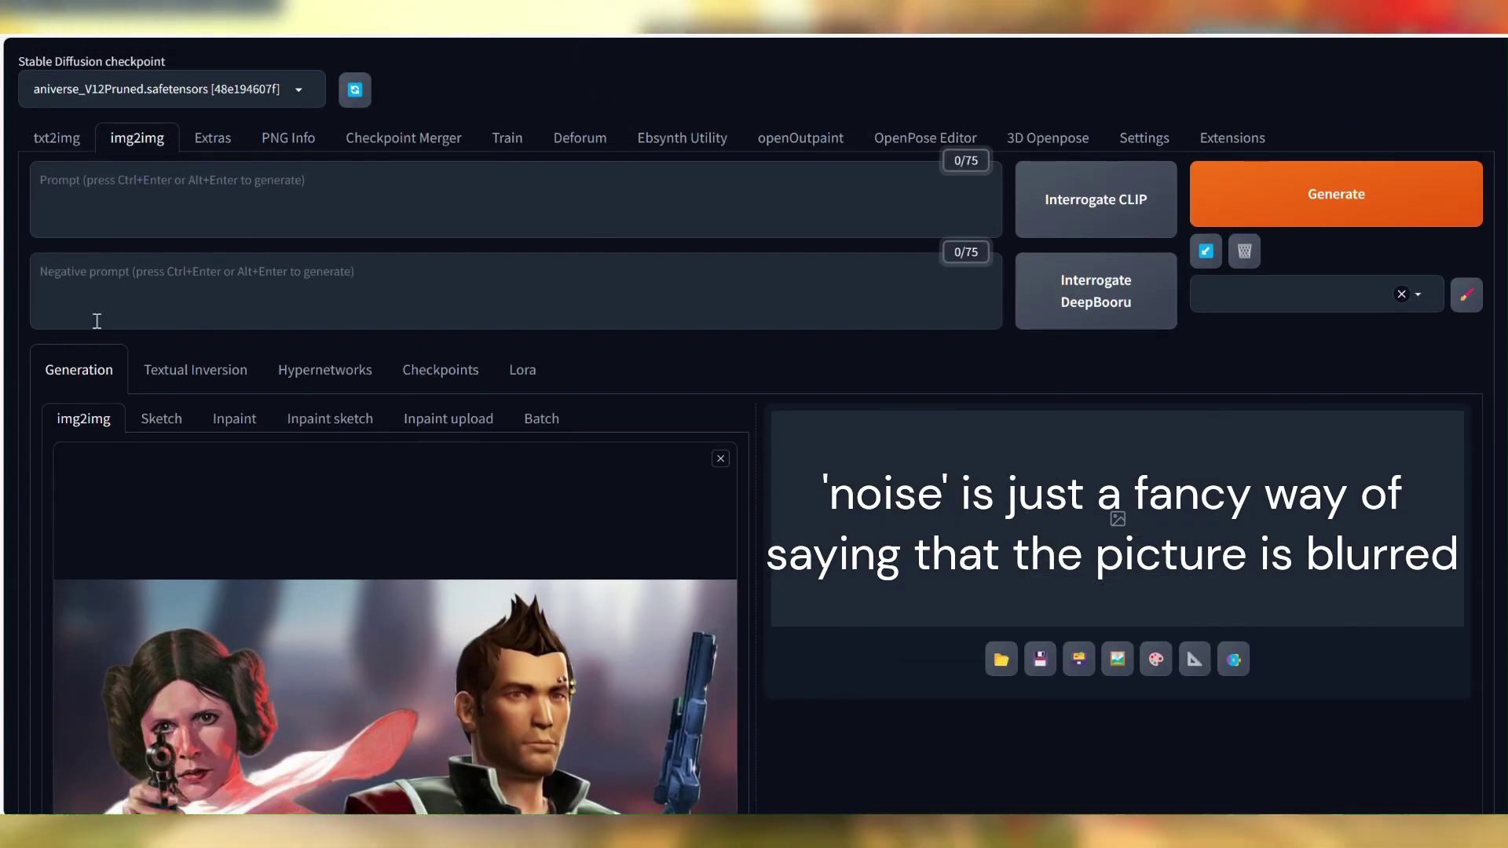
pyautogui.scroll(-3, 226, 395)
pyautogui.scroll(-10, 303, 496)
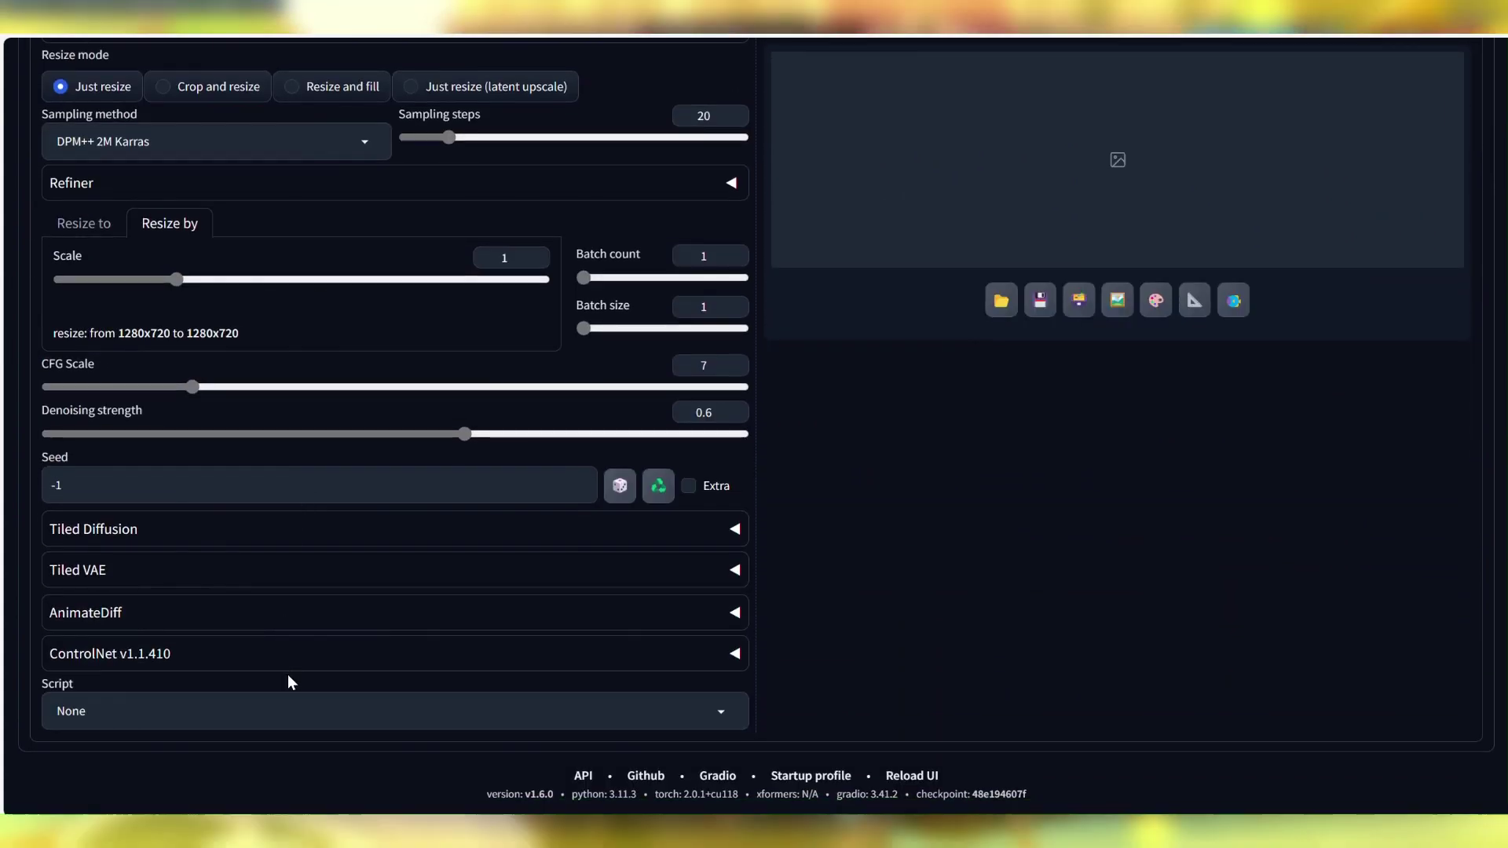
pyautogui.click(287, 666)
pyautogui.scroll(-5, 260, 597)
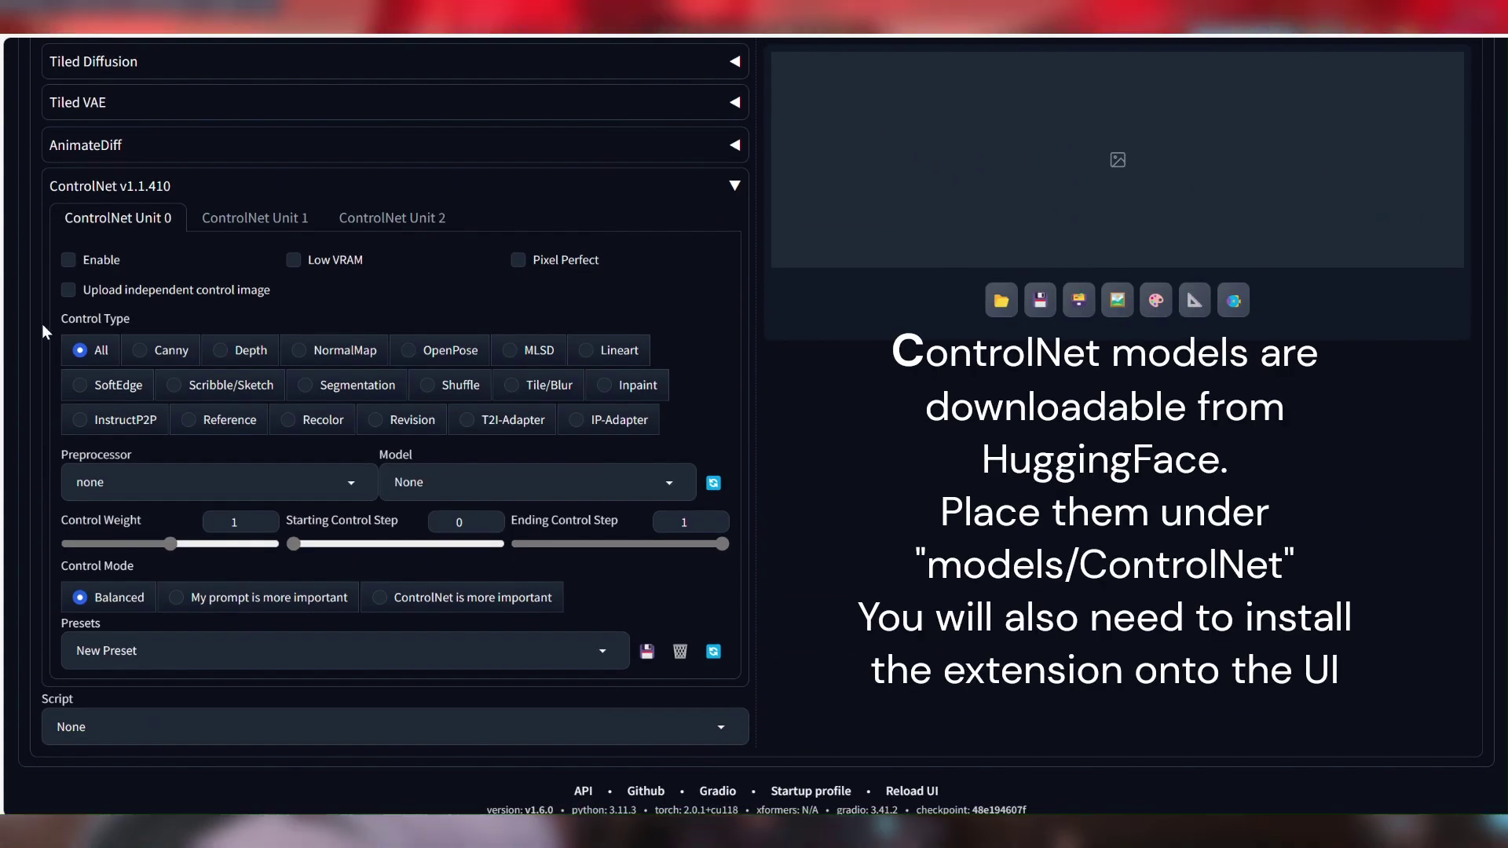
pyautogui.click(69, 260)
pyautogui.click(357, 269)
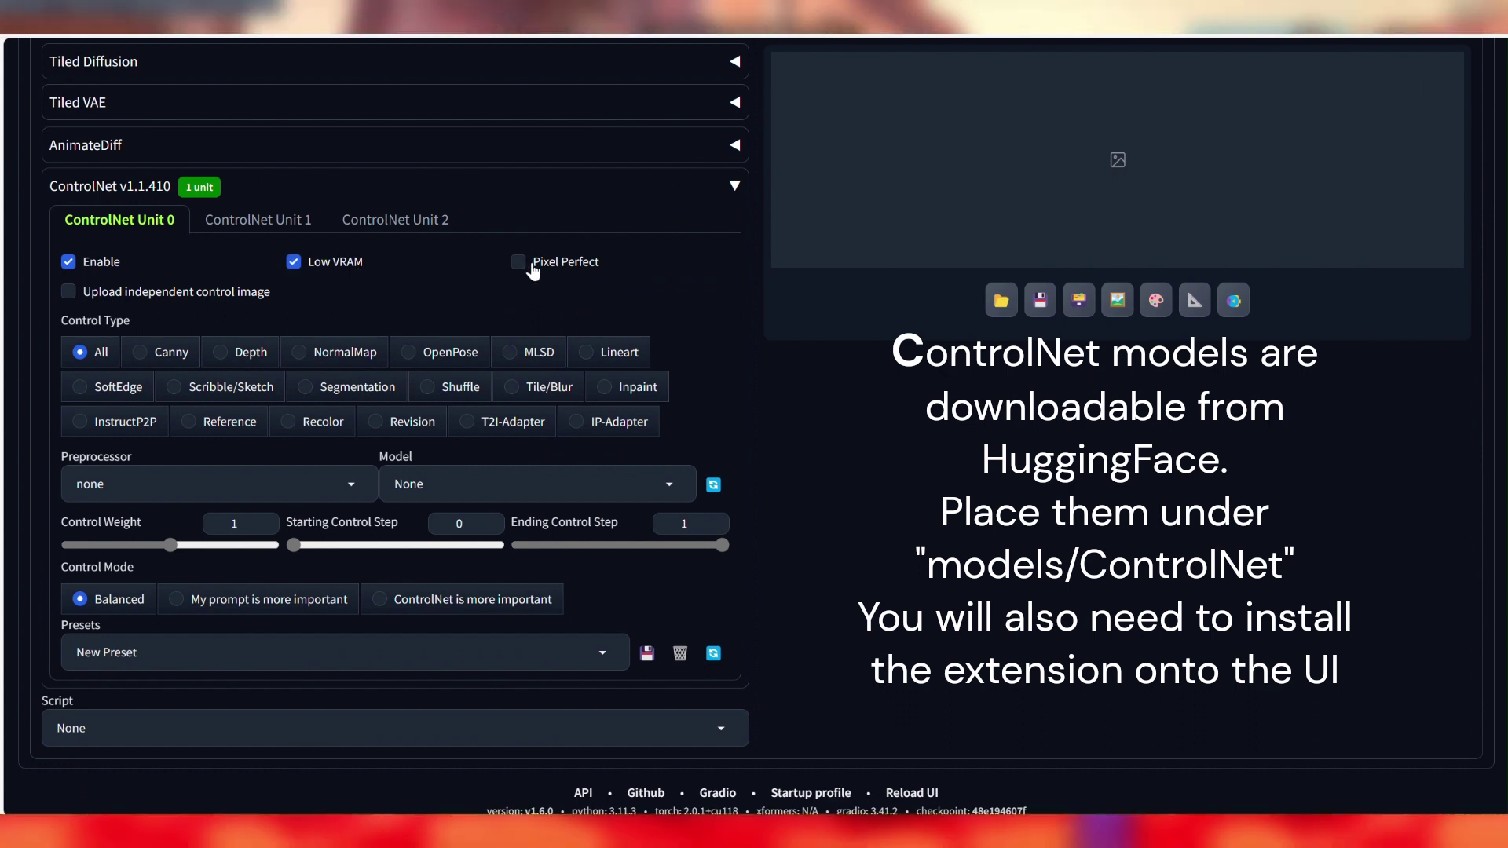
pyautogui.click(528, 265)
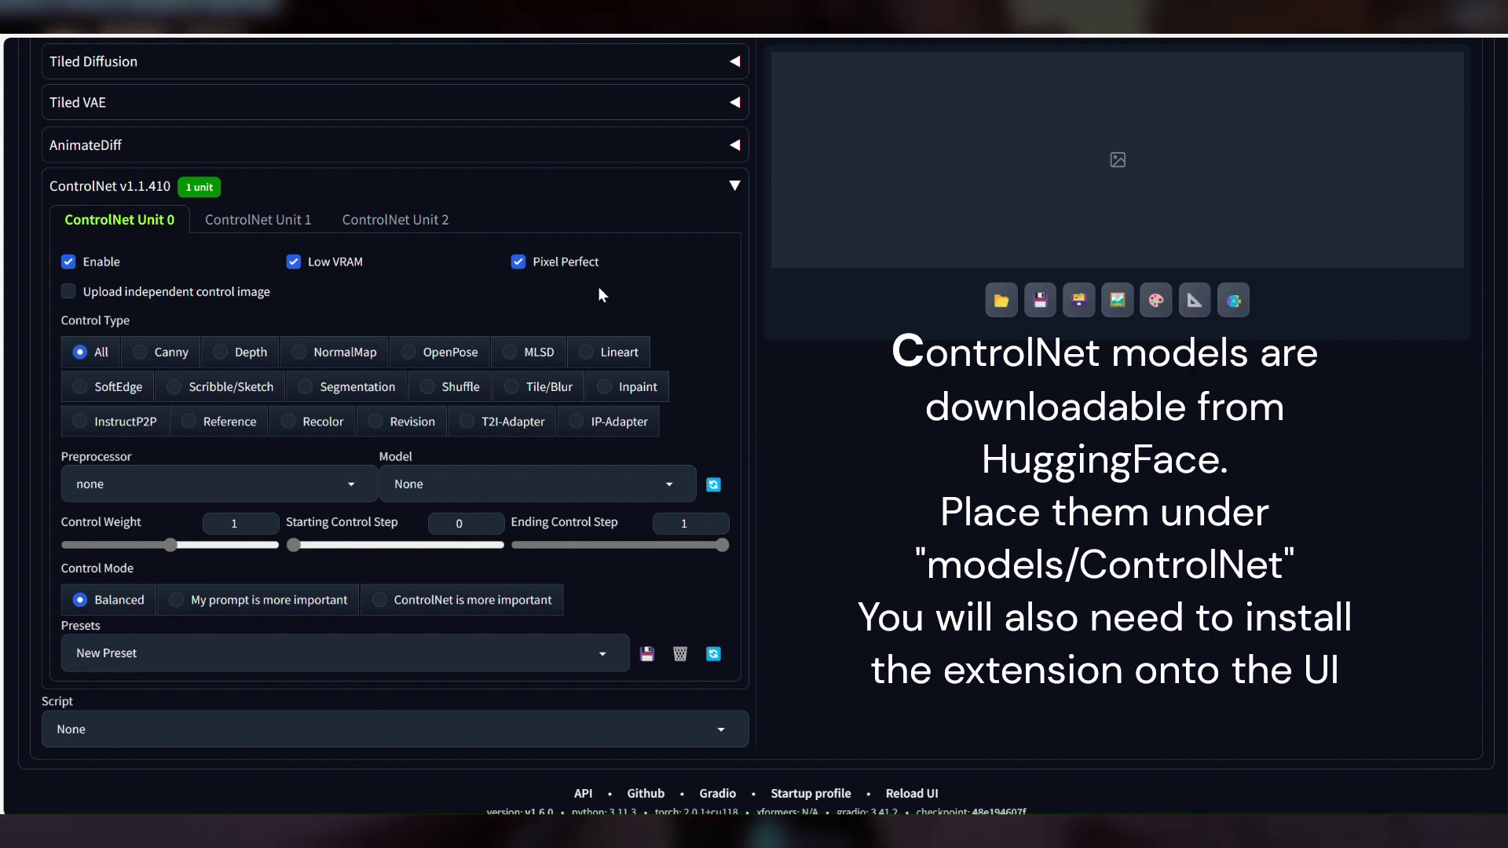
# Step: Set the ControlNet control type to Lineart with the lineart_realistic preprocessor, and return to the prompt area
pyautogui.click(614, 351)
pyautogui.click(334, 483)
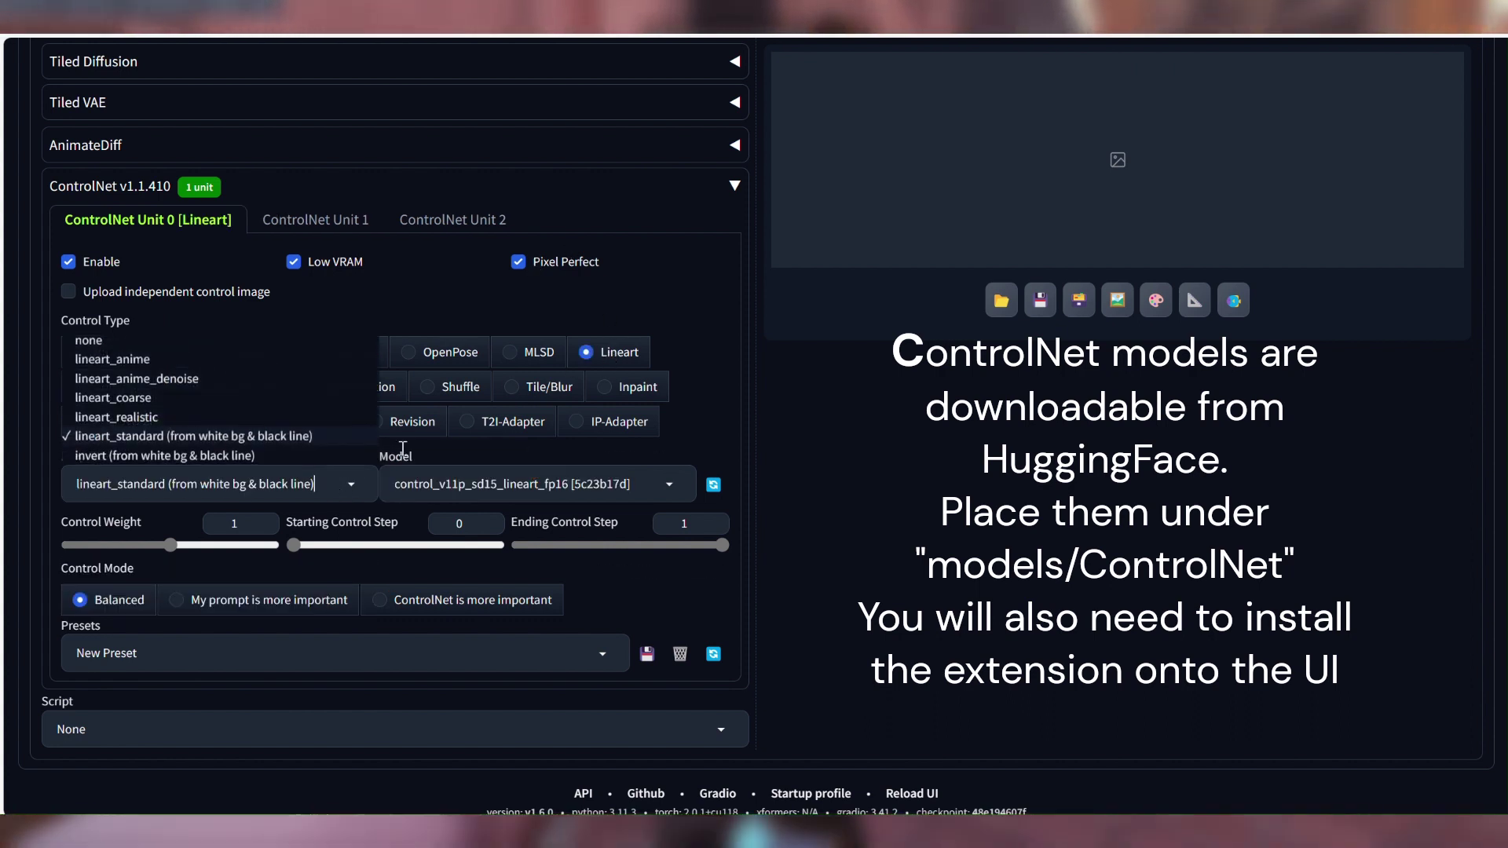
pyautogui.click(126, 417)
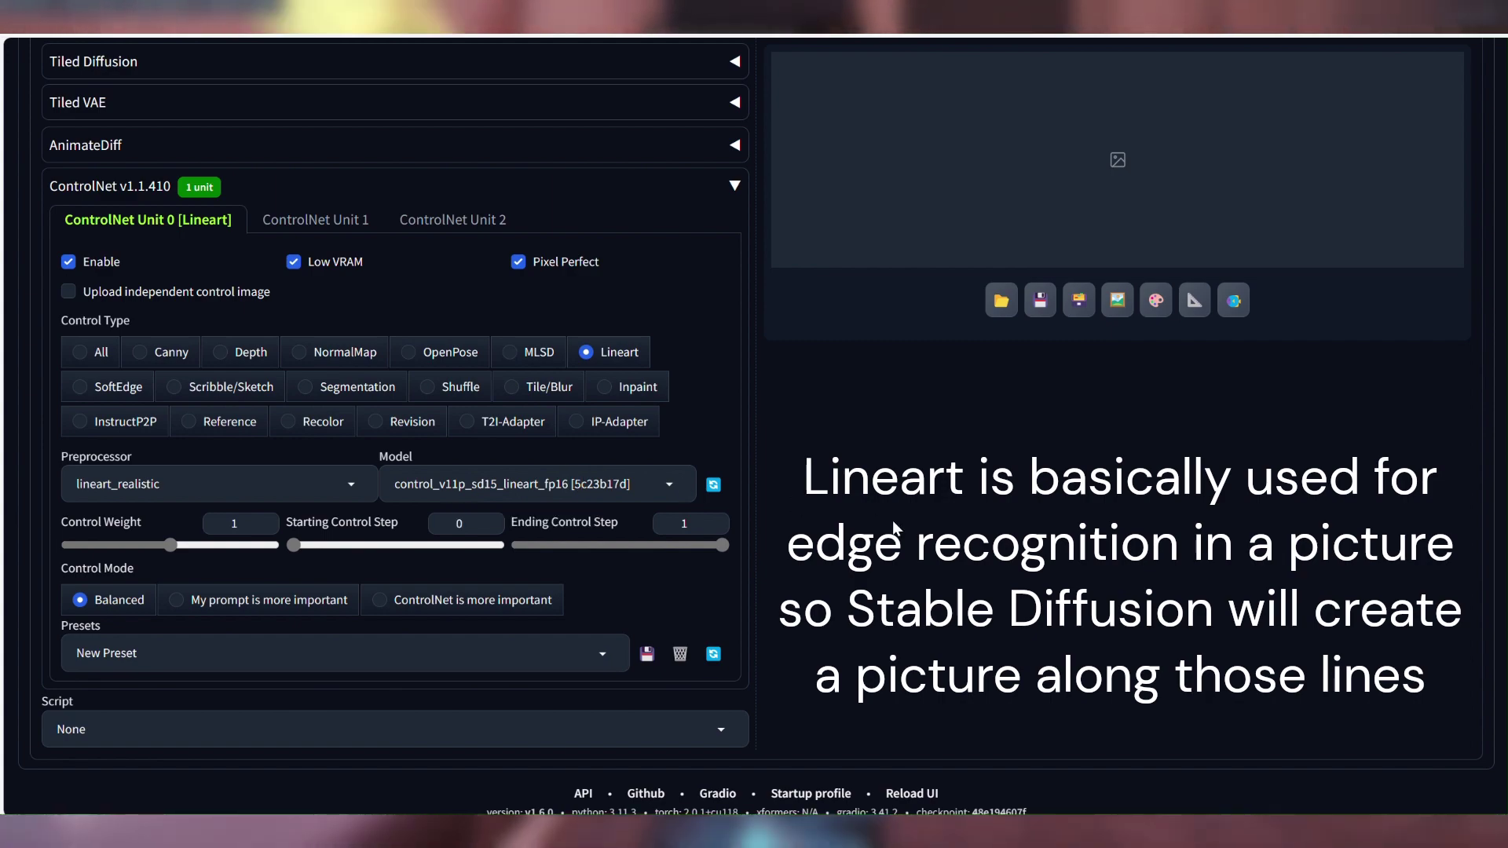
pyautogui.scroll(10, 893, 520)
pyautogui.scroll(5, 927, 236)
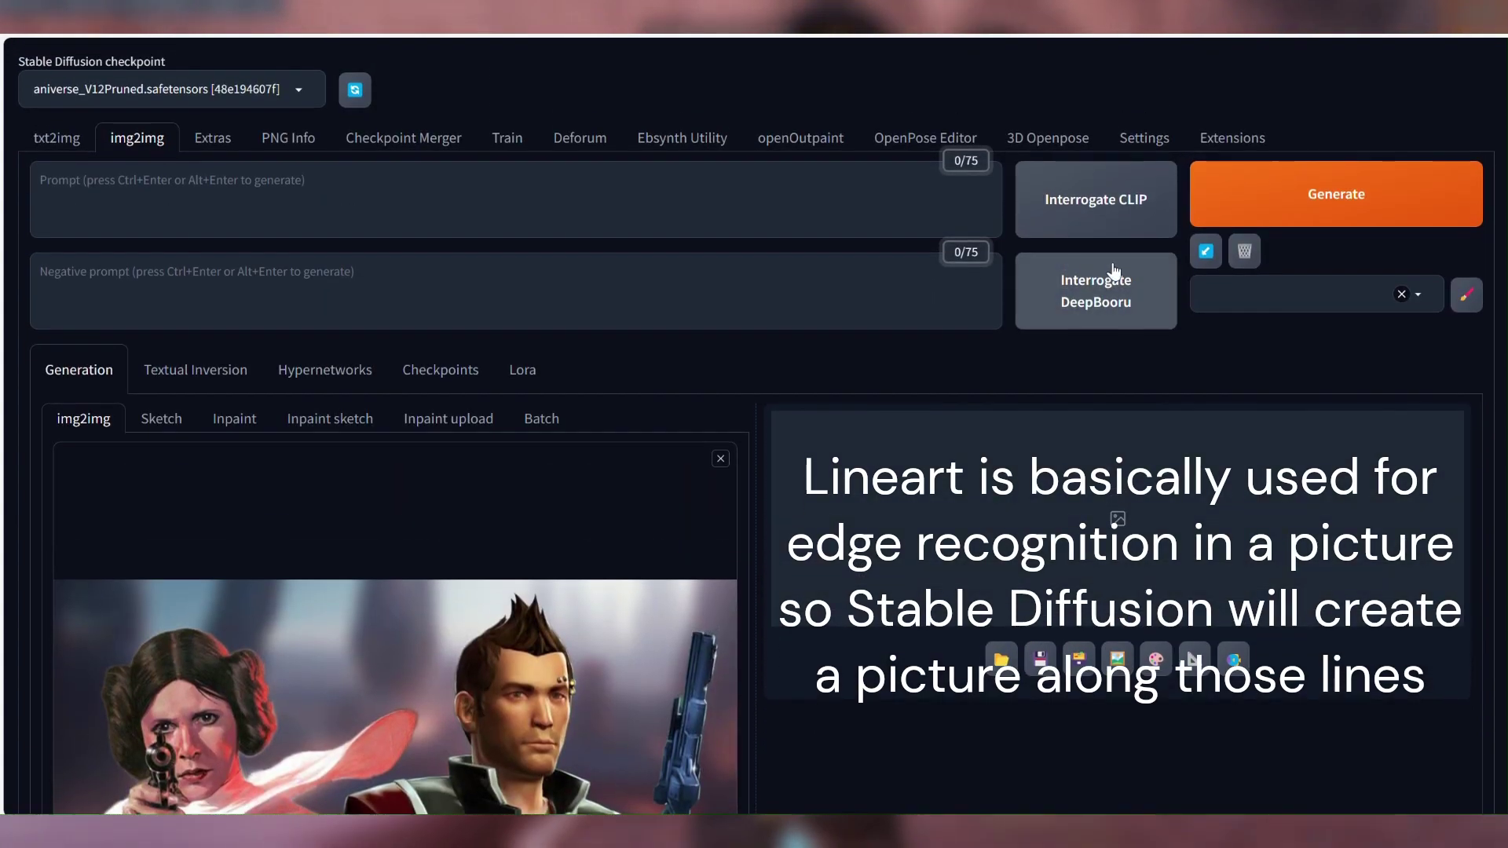
# Step: Generate the restyled two-character picture and compare it with its ControlNet lineart map
pyautogui.click(1262, 213)
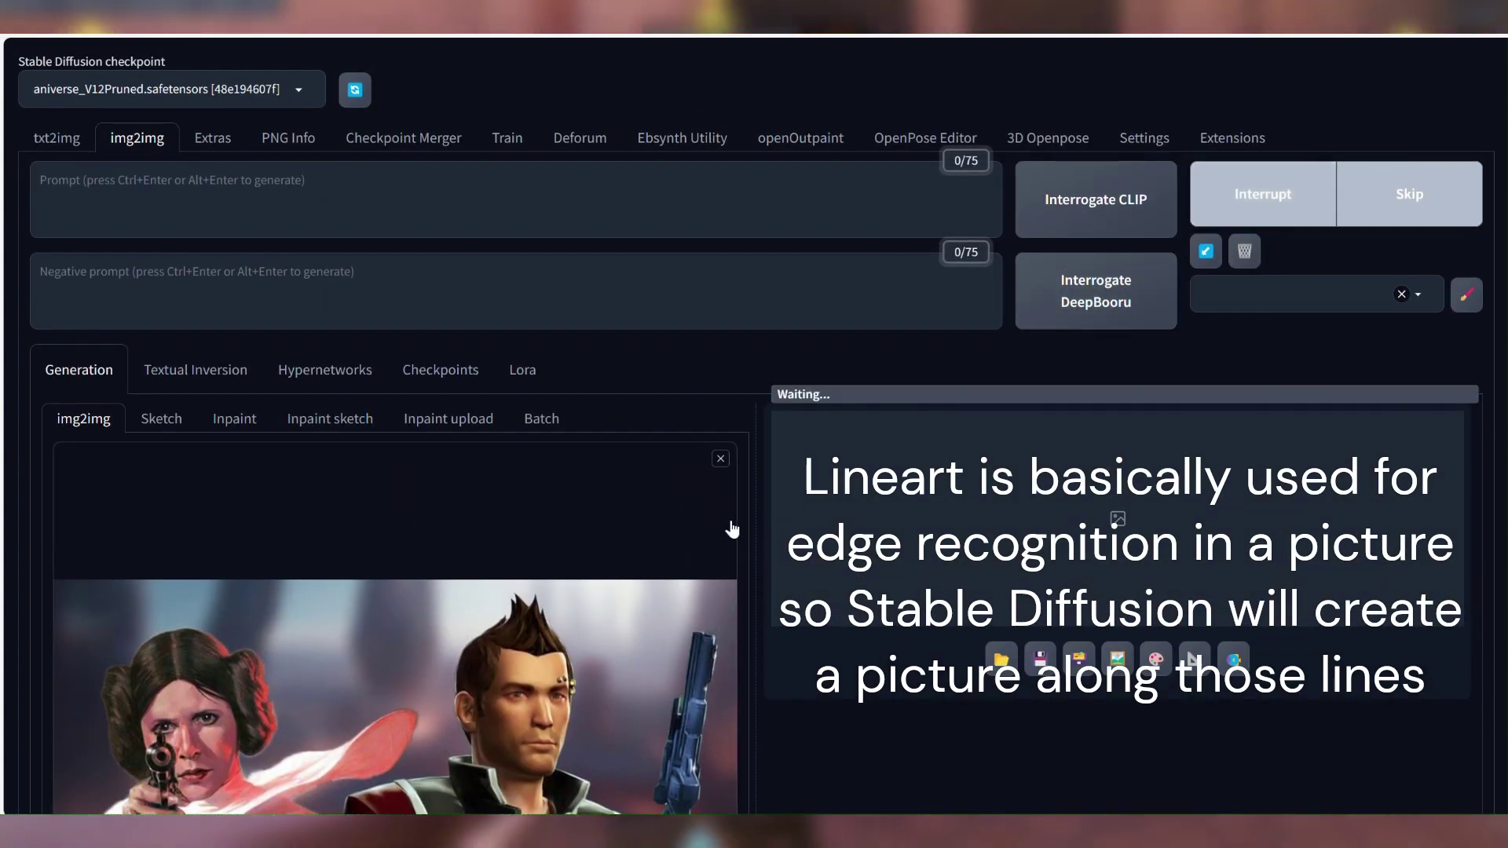
pyautogui.scroll(-3, 657, 658)
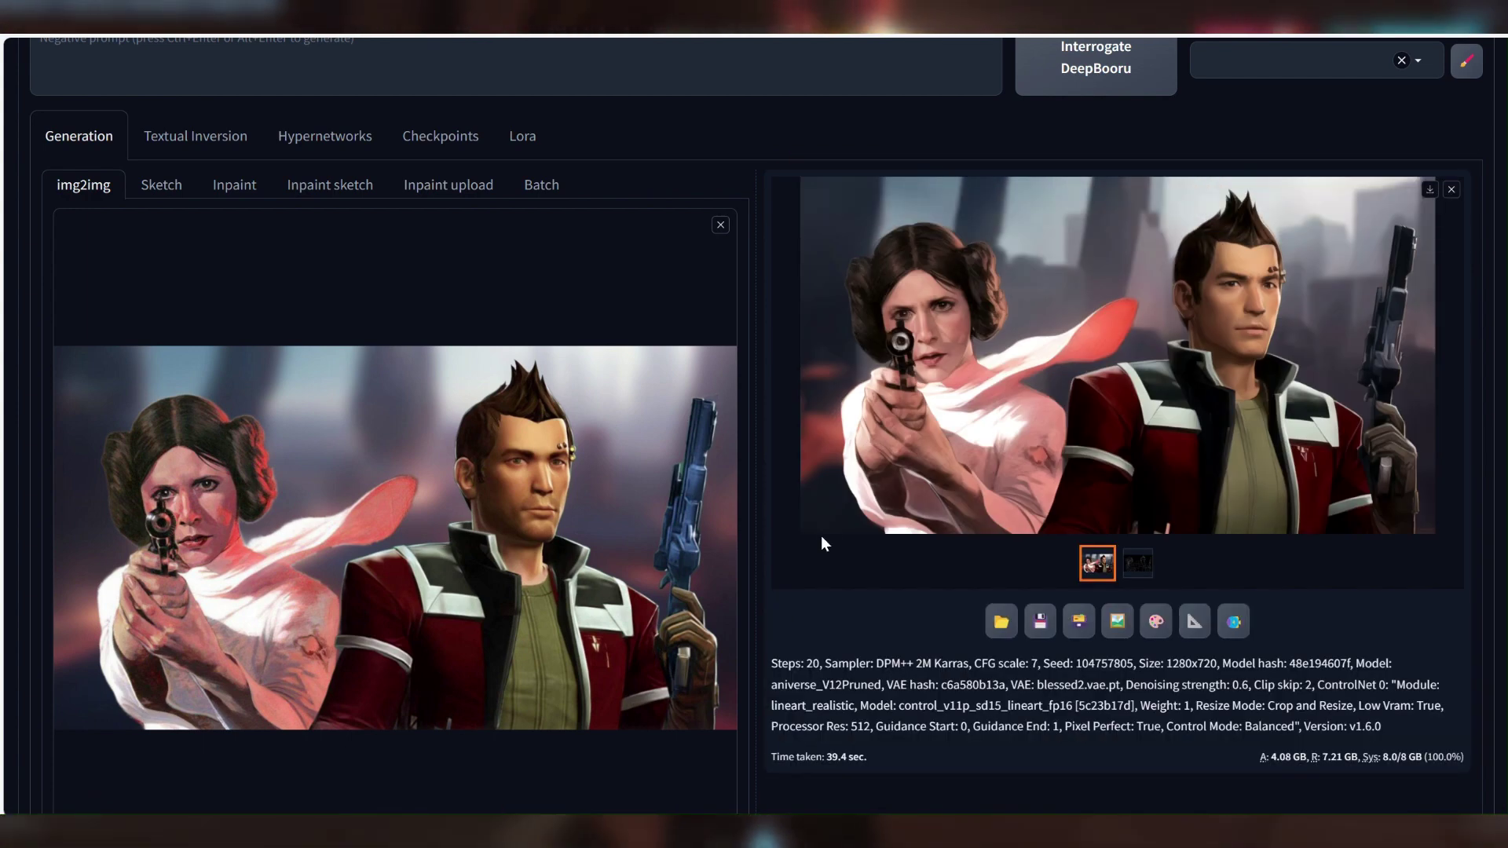
pyautogui.click(1137, 566)
pyautogui.click(1099, 565)
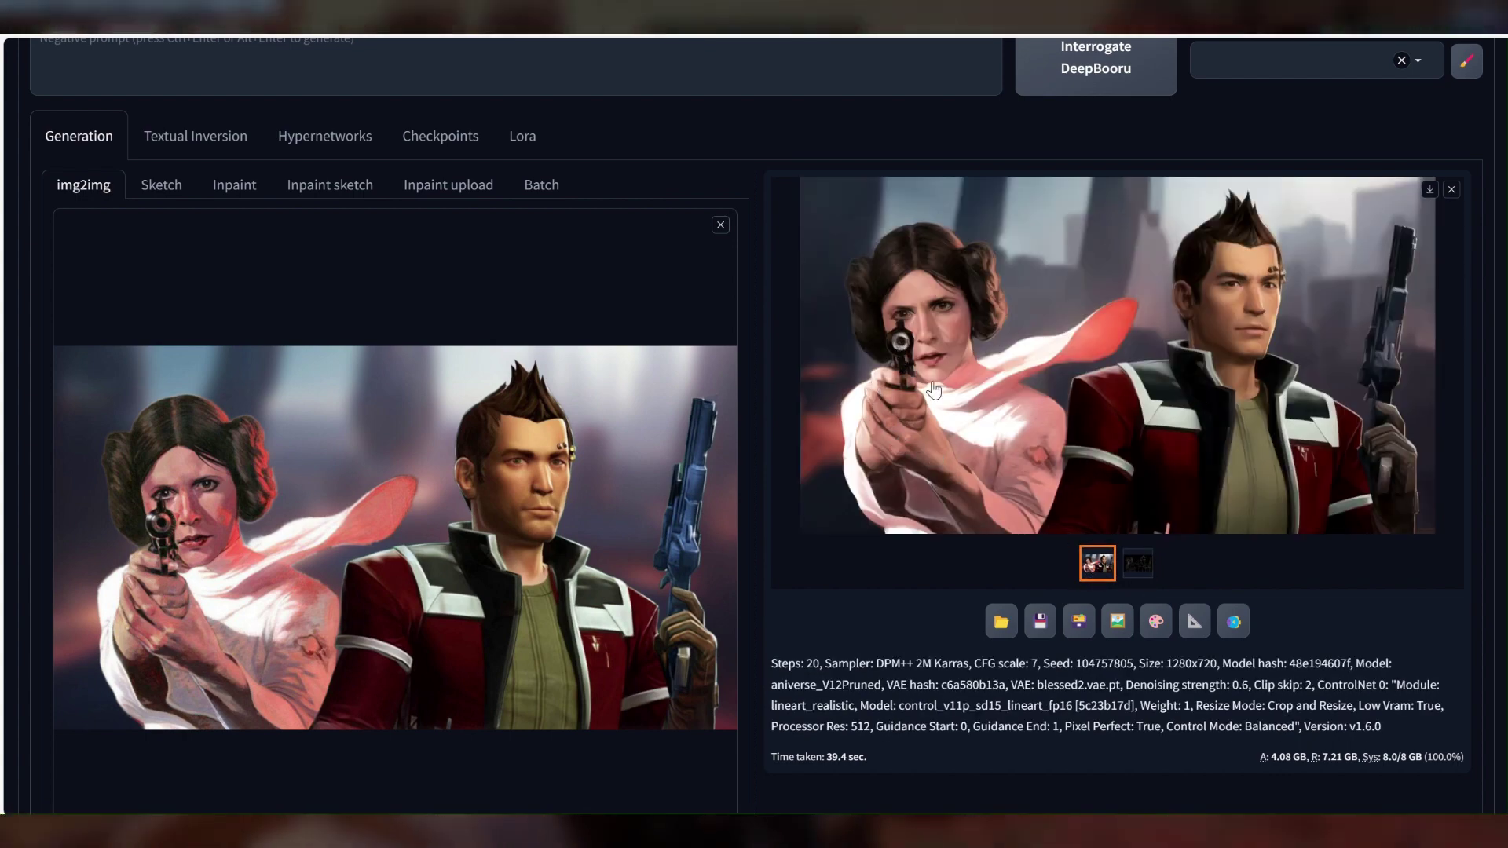
pyautogui.click(1176, 517)
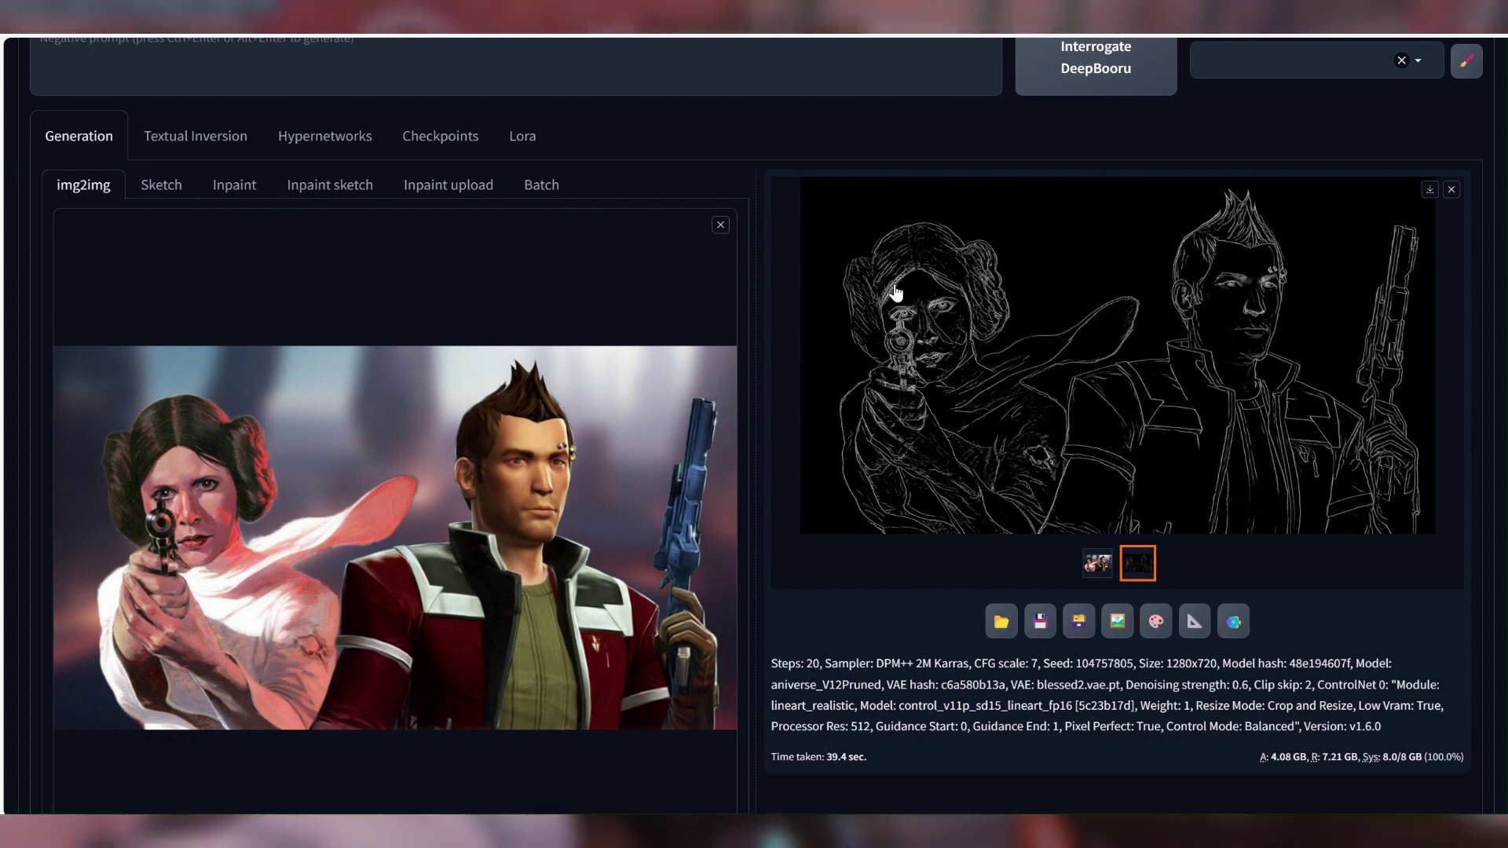
pyautogui.click(1097, 565)
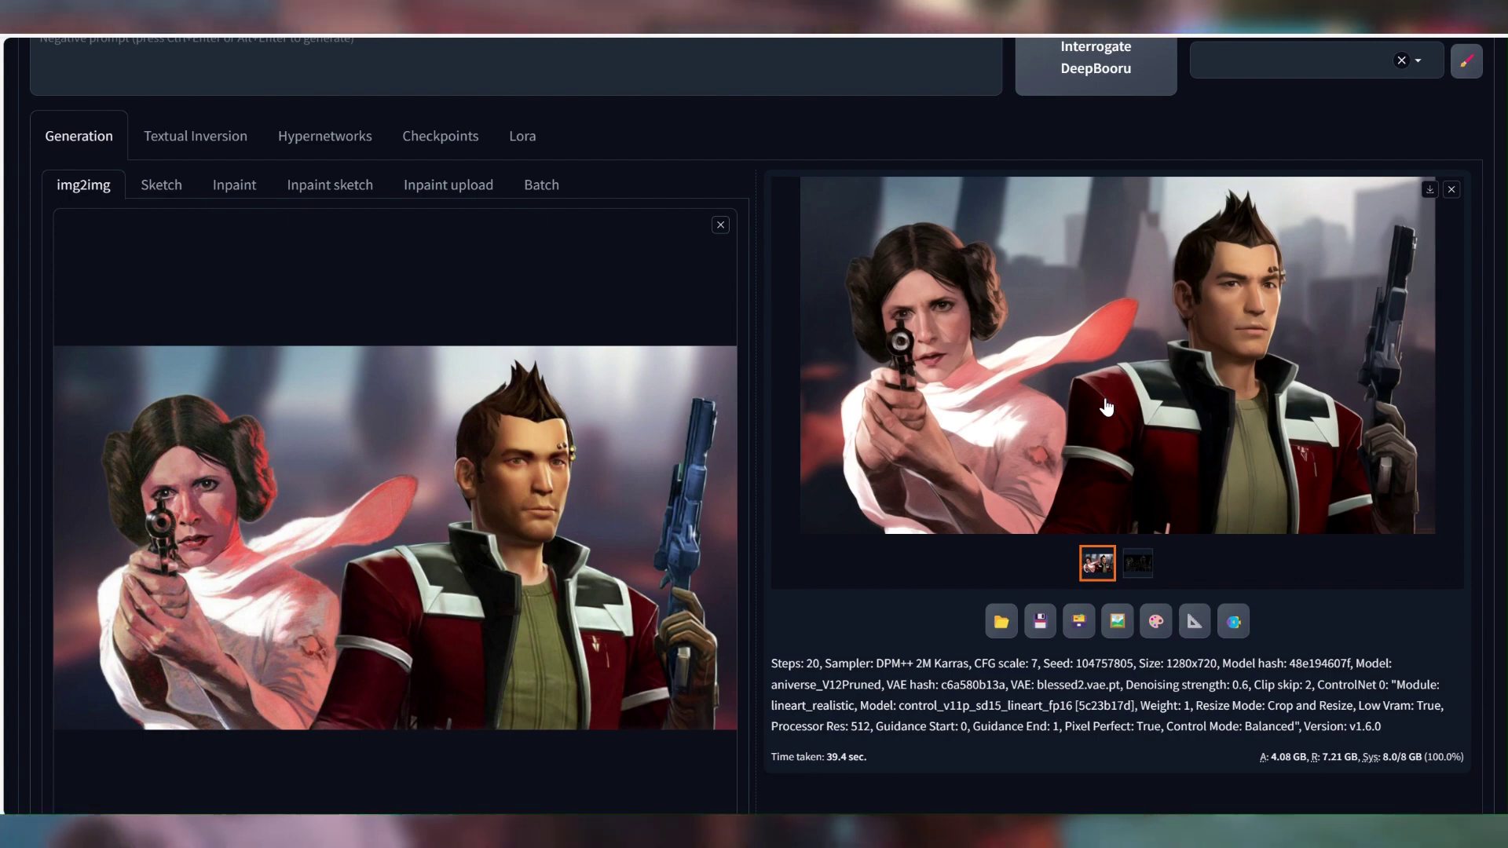
pyautogui.scroll(3, 978, 337)
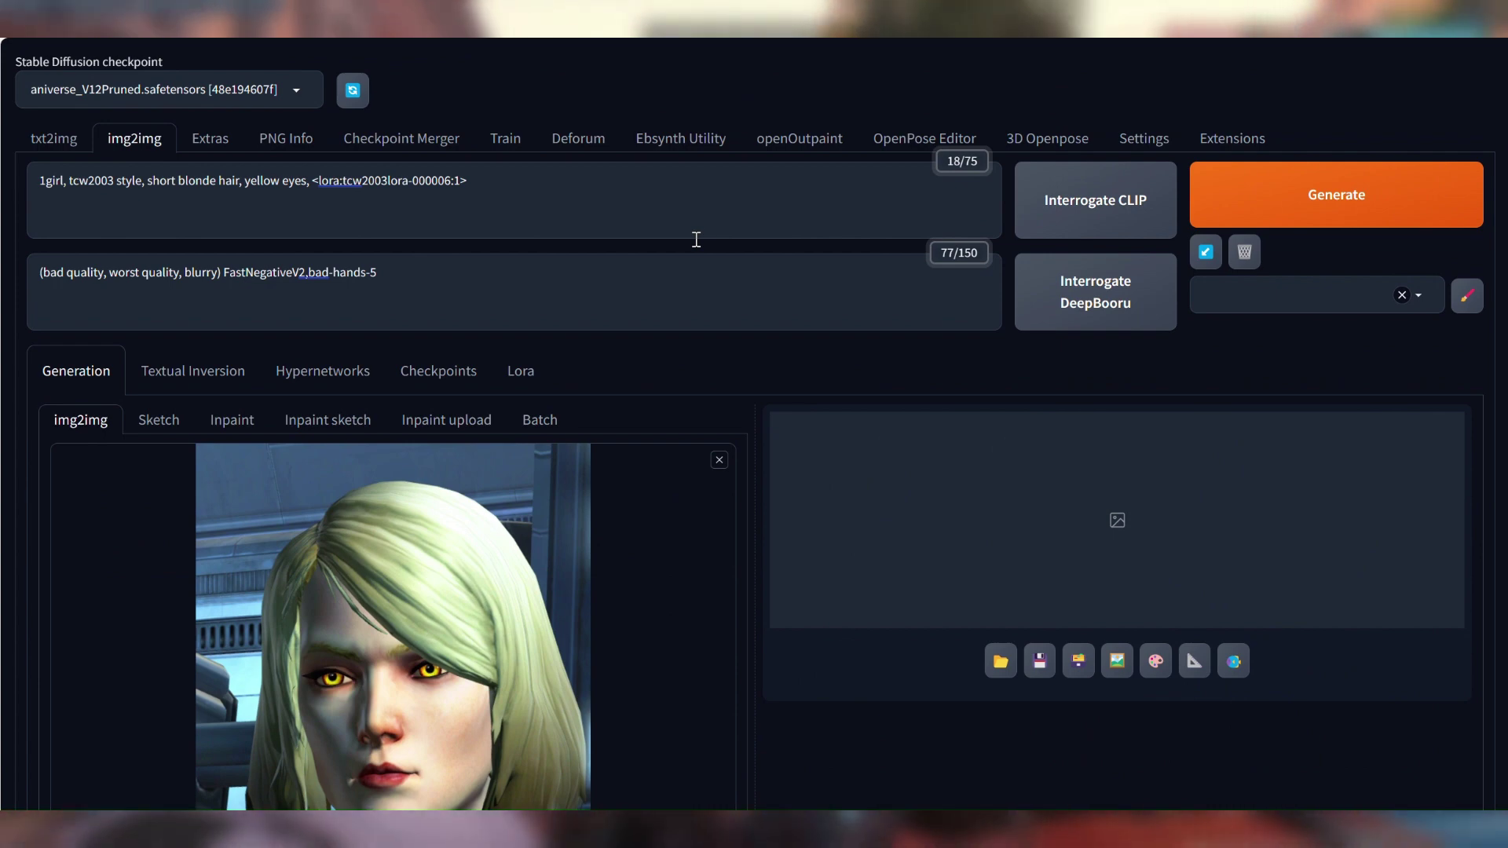
# Step: Review the blonde character's source portrait and highlight the prompt's LoRA tag, 1girl tag and descriptive tags
pyautogui.scroll(-3, 495, 351)
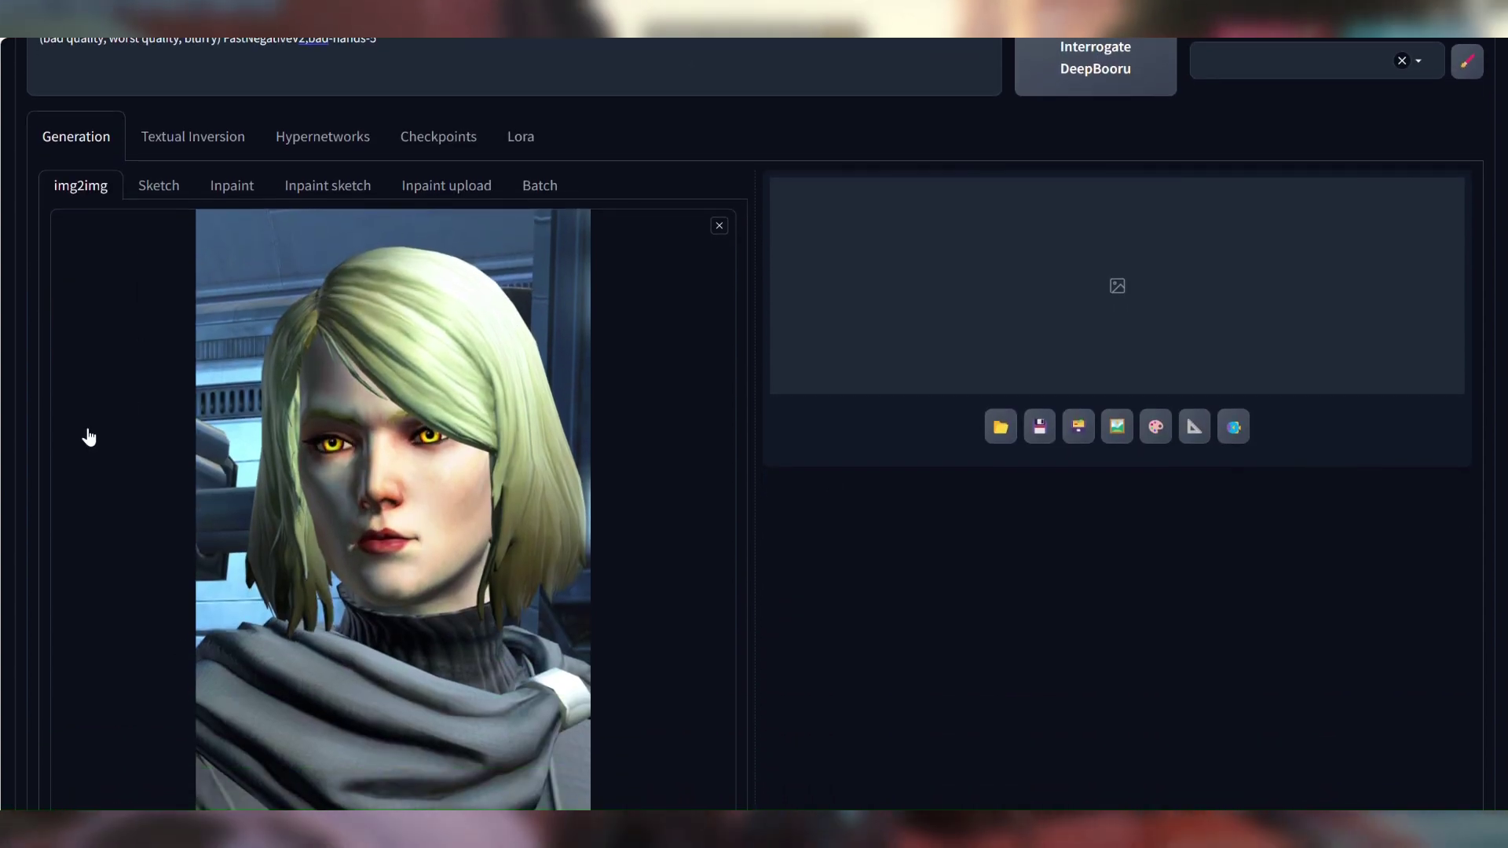
pyautogui.scroll(3, 431, 653)
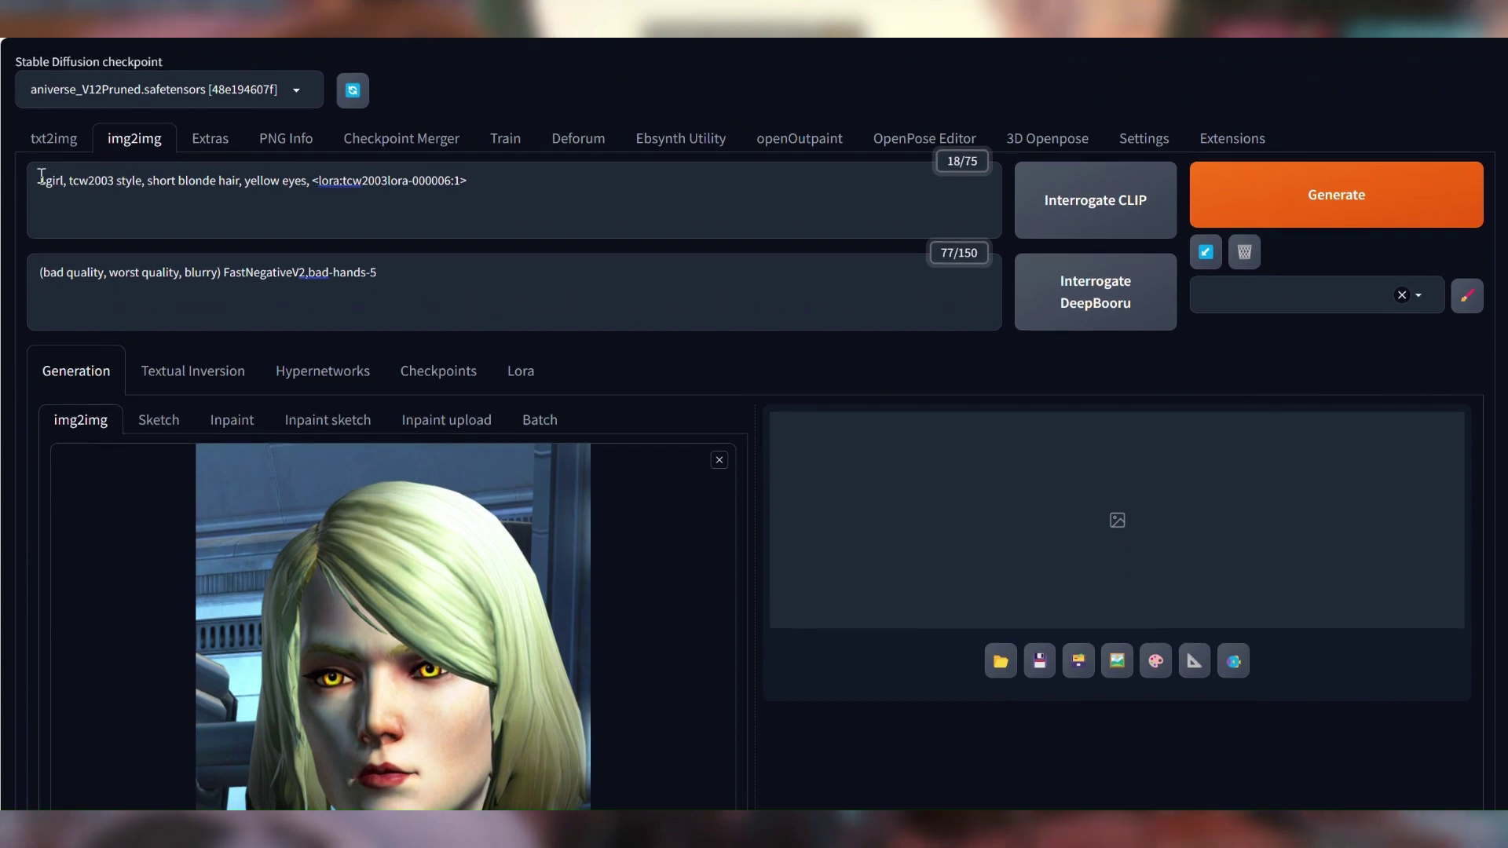
pyautogui.moveTo(39, 179); pyautogui.dragTo(462, 196)
pyautogui.moveTo(318, 181); pyautogui.dragTo(461, 181)
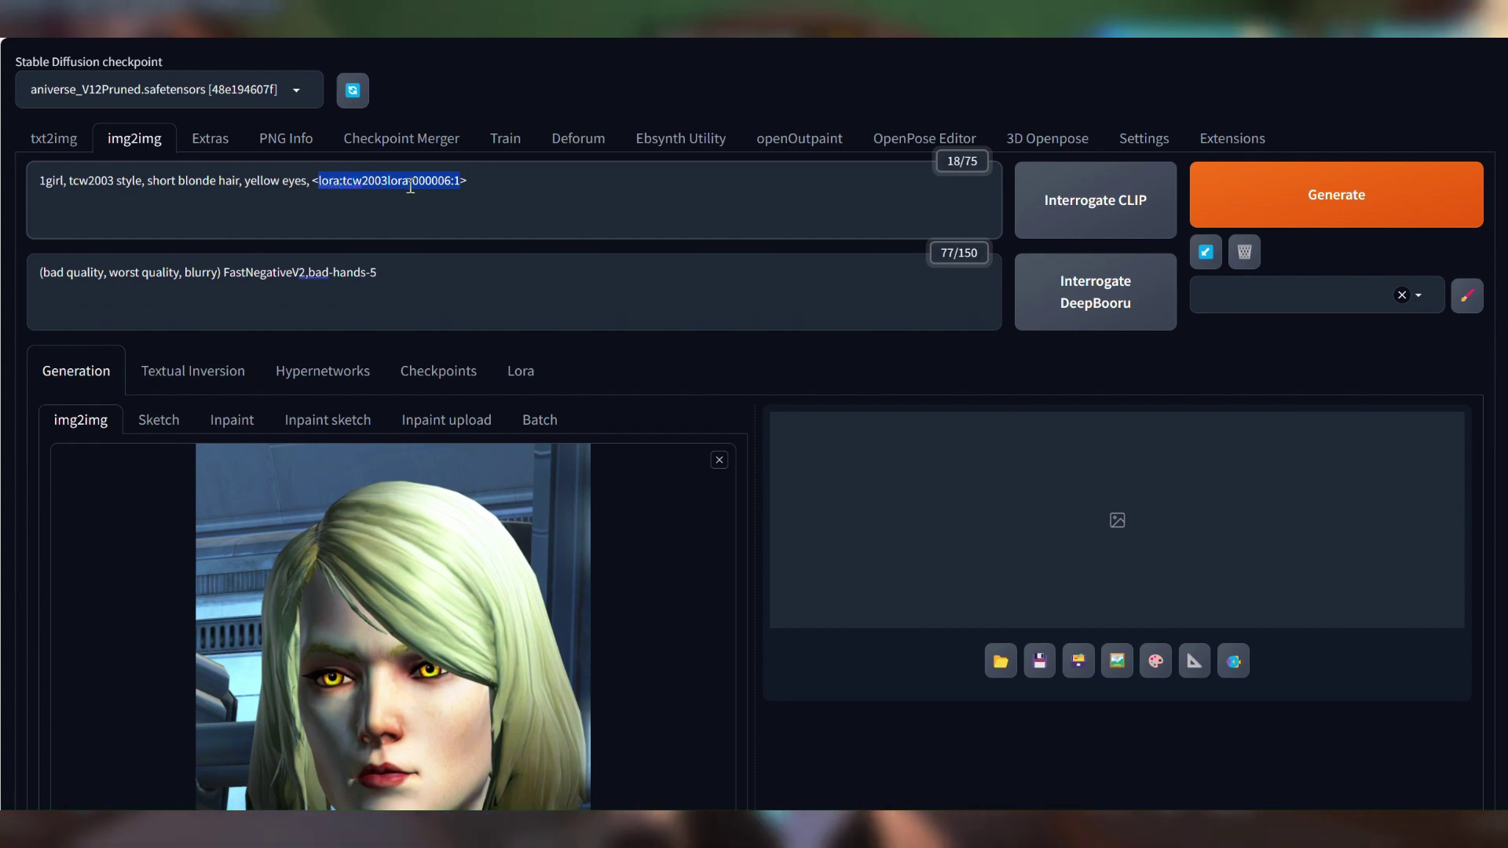
pyautogui.doubleClick(44, 180)
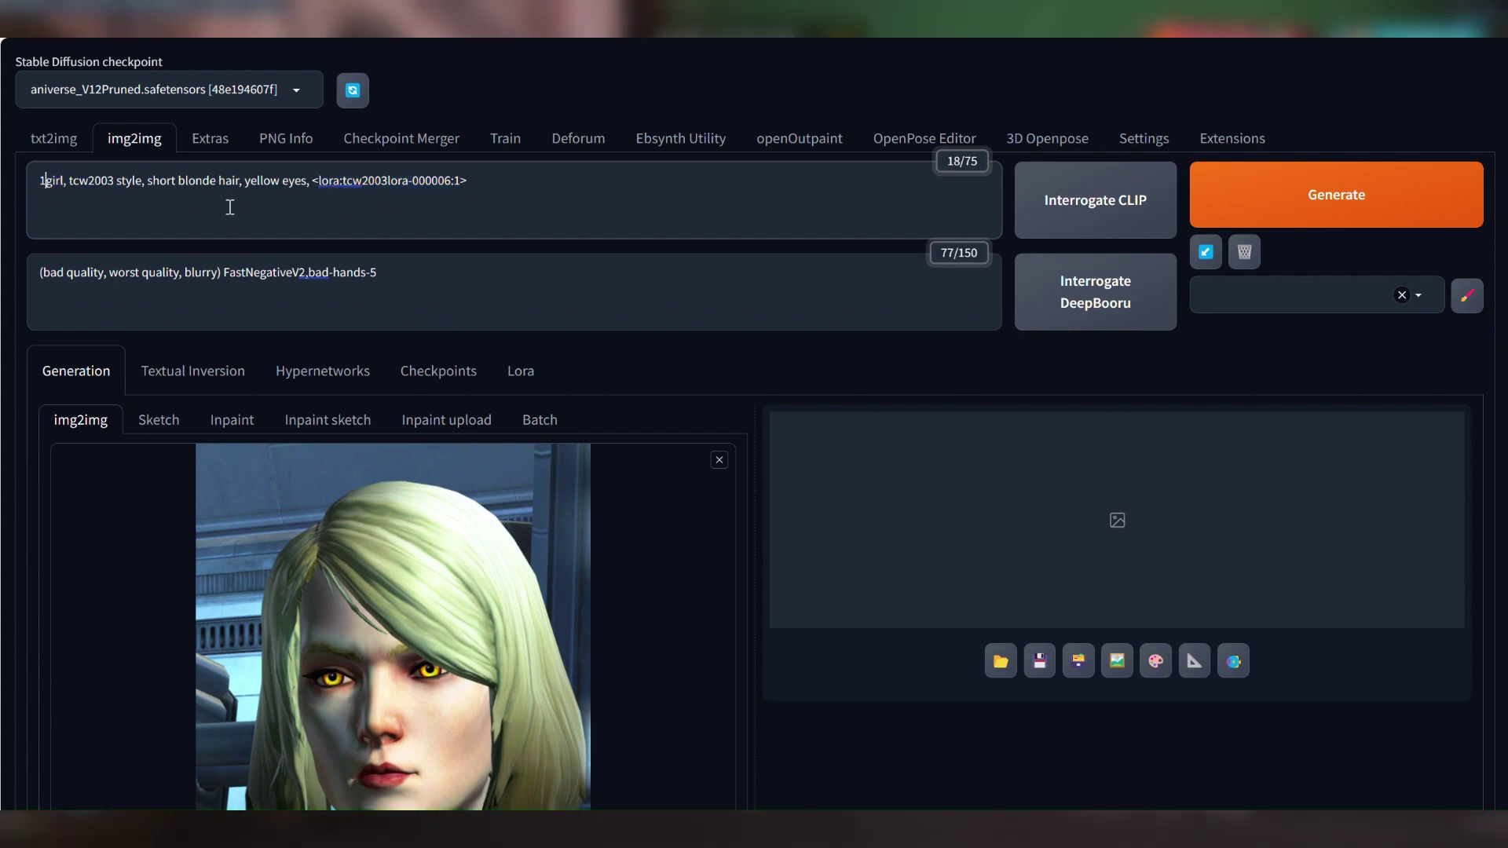
pyautogui.hotkey('shift', 'Home')
pyautogui.hotkey('shift', 'Right')
pyautogui.hotkey('shift', 'Right')
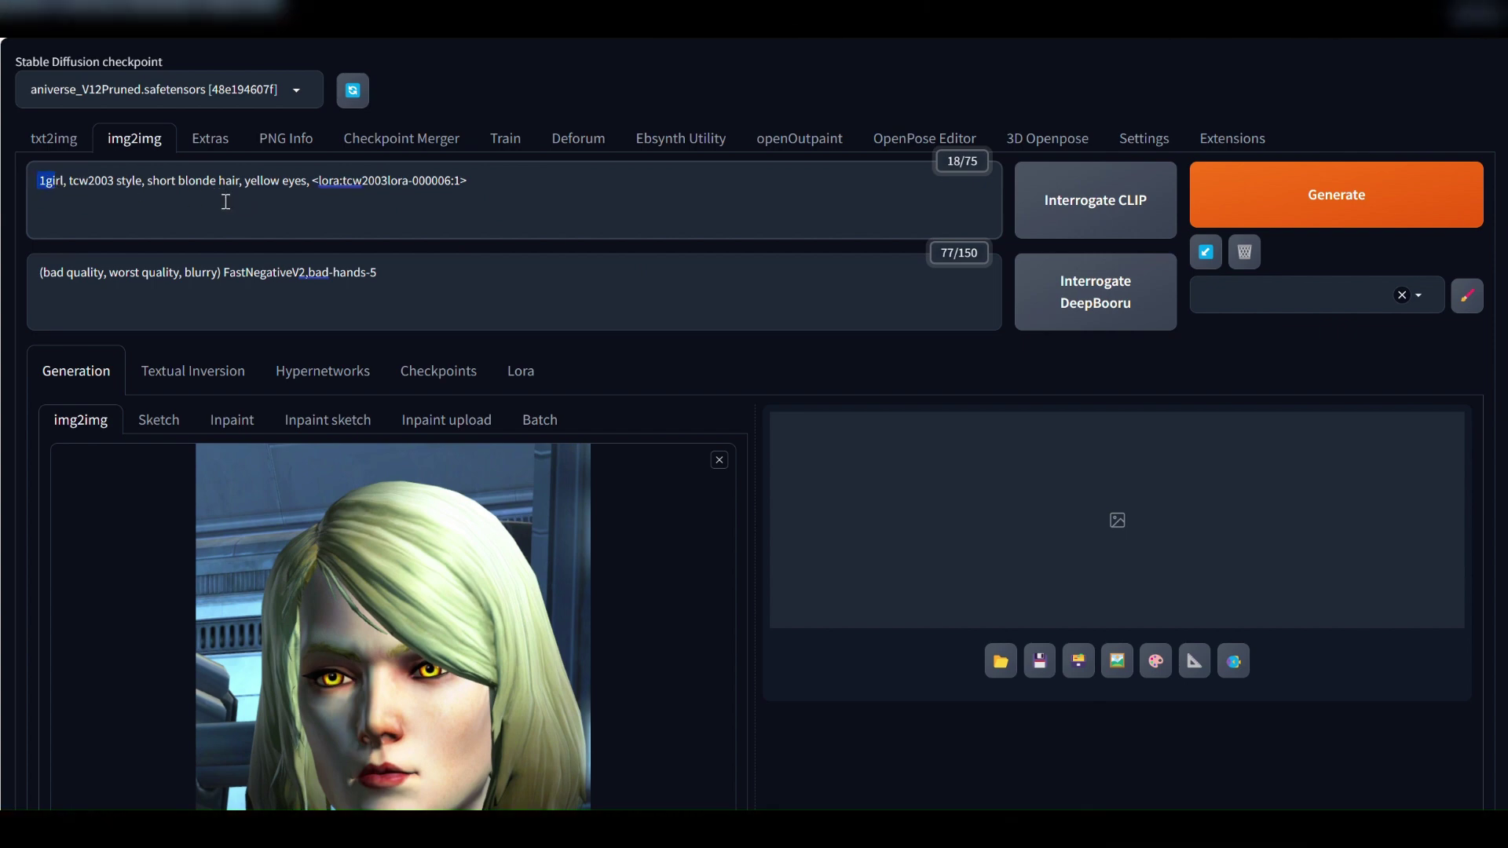
pyautogui.moveTo(69, 180); pyautogui.dragTo(279, 178)
# Step: Add "armor, neck scarf" to the prompt just before the tcw2003lora-000006 LoRA tag
pyautogui.click(307, 180)
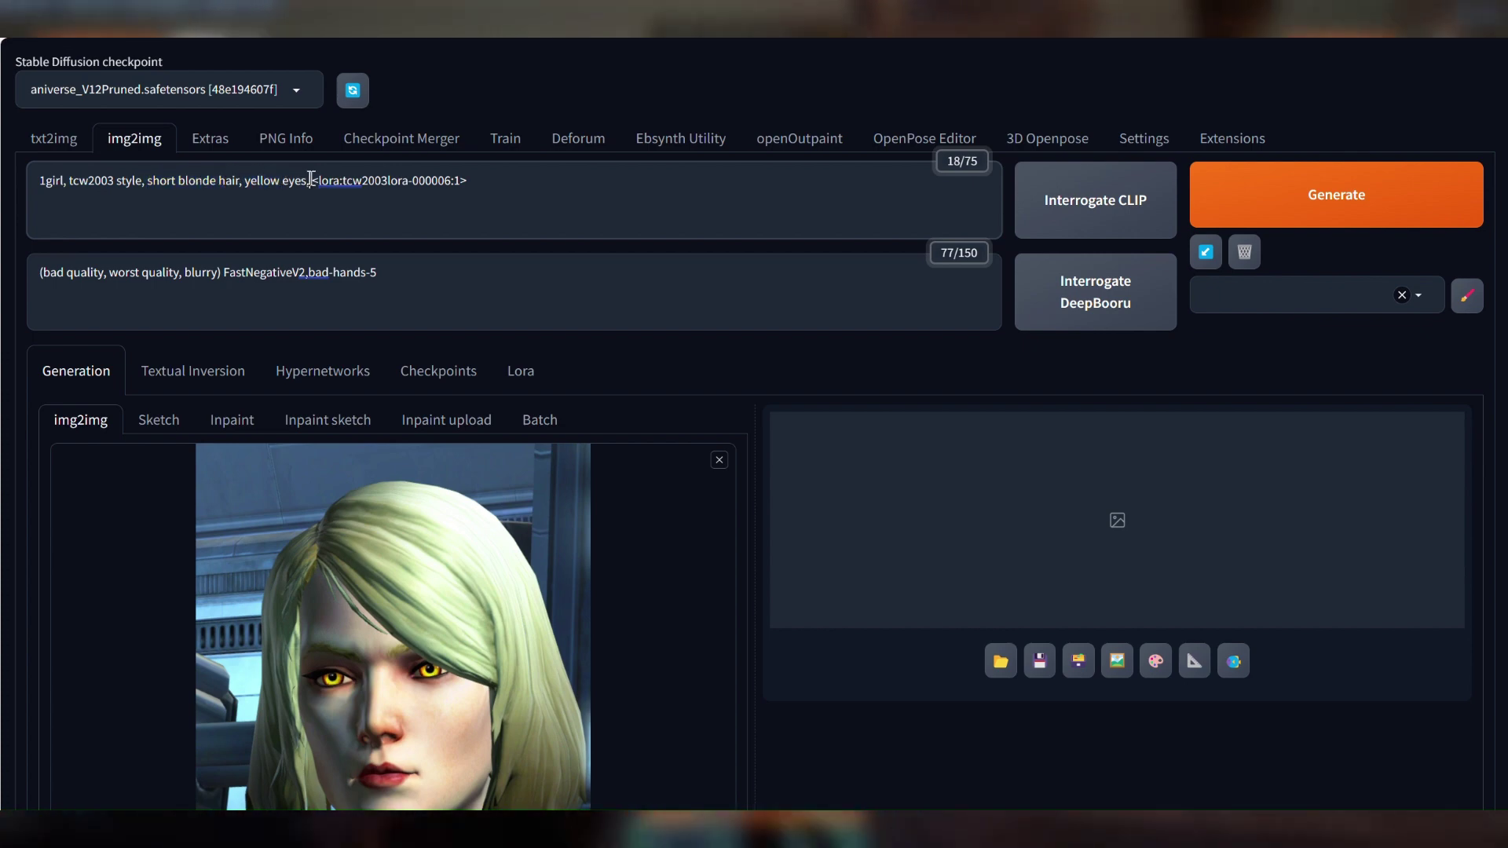
pyautogui.write('armor, ')
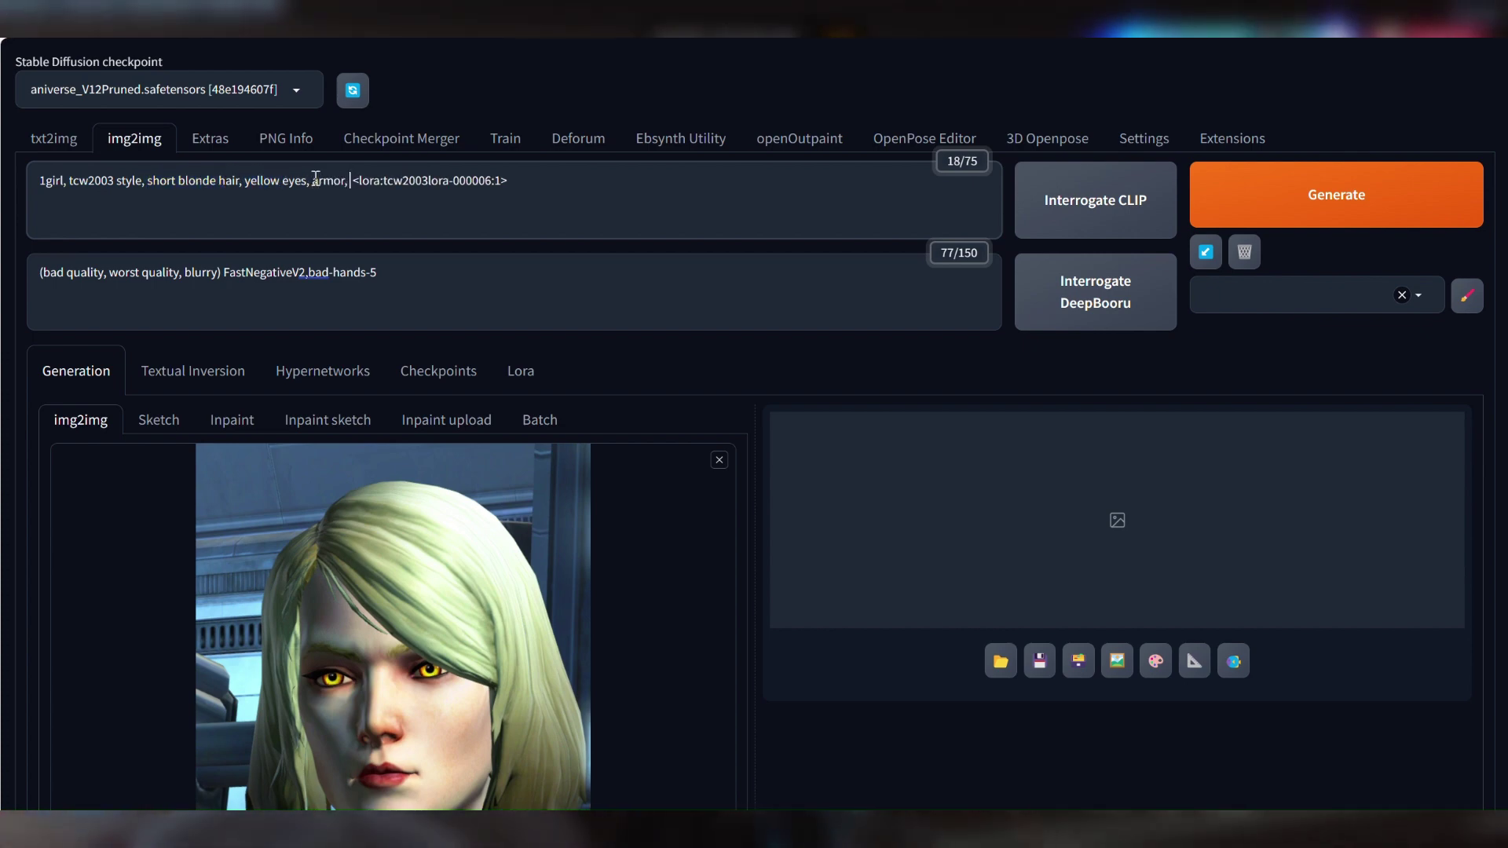
pyautogui.write('neck')
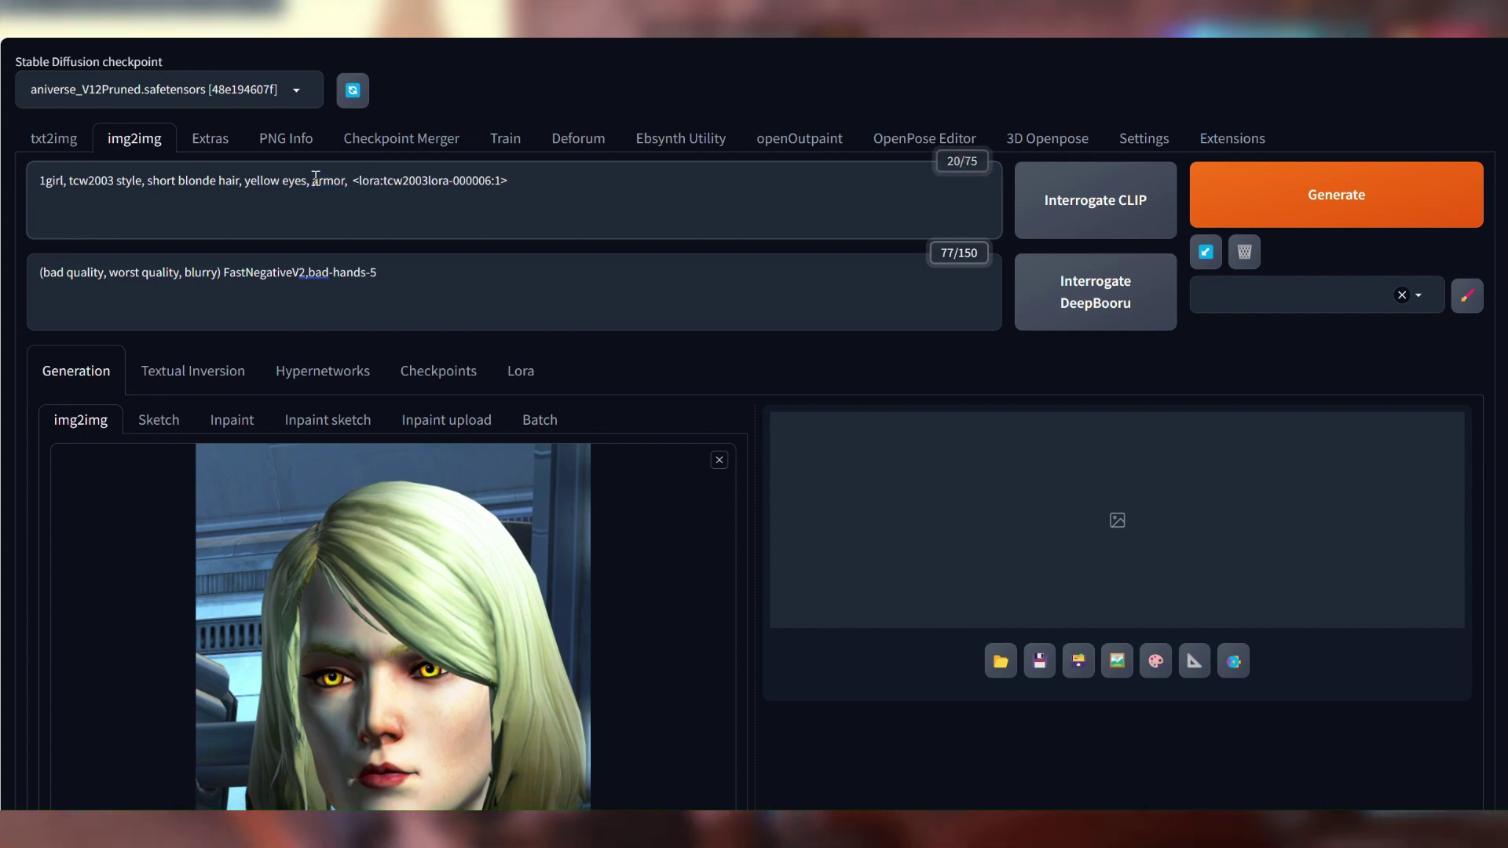
pyautogui.write(' scarf')
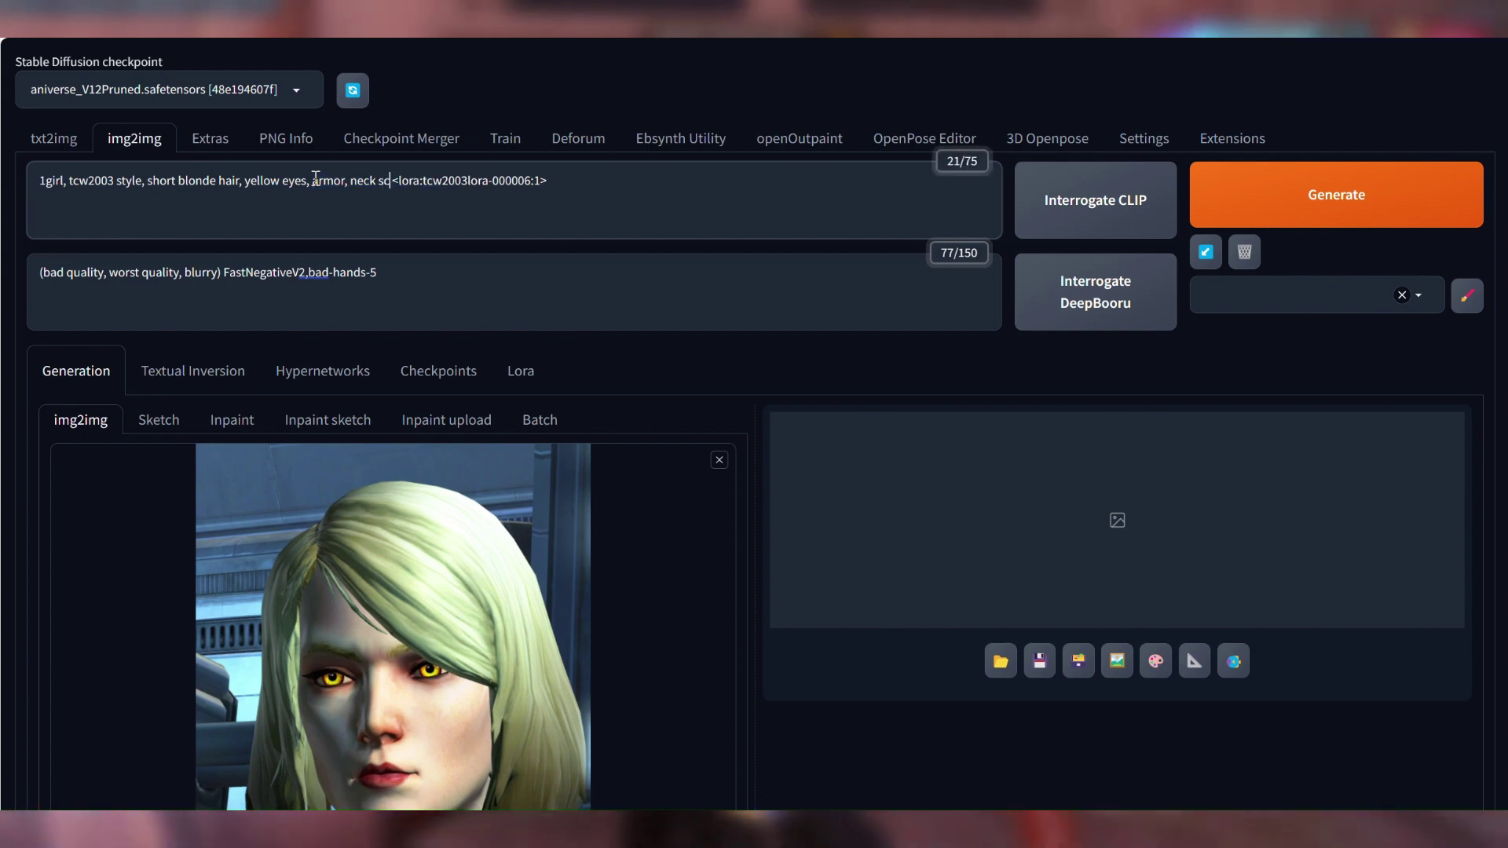
# Step: Check the source and target resolution for the Resize by setting
pyautogui.scroll(-10, 458, 511)
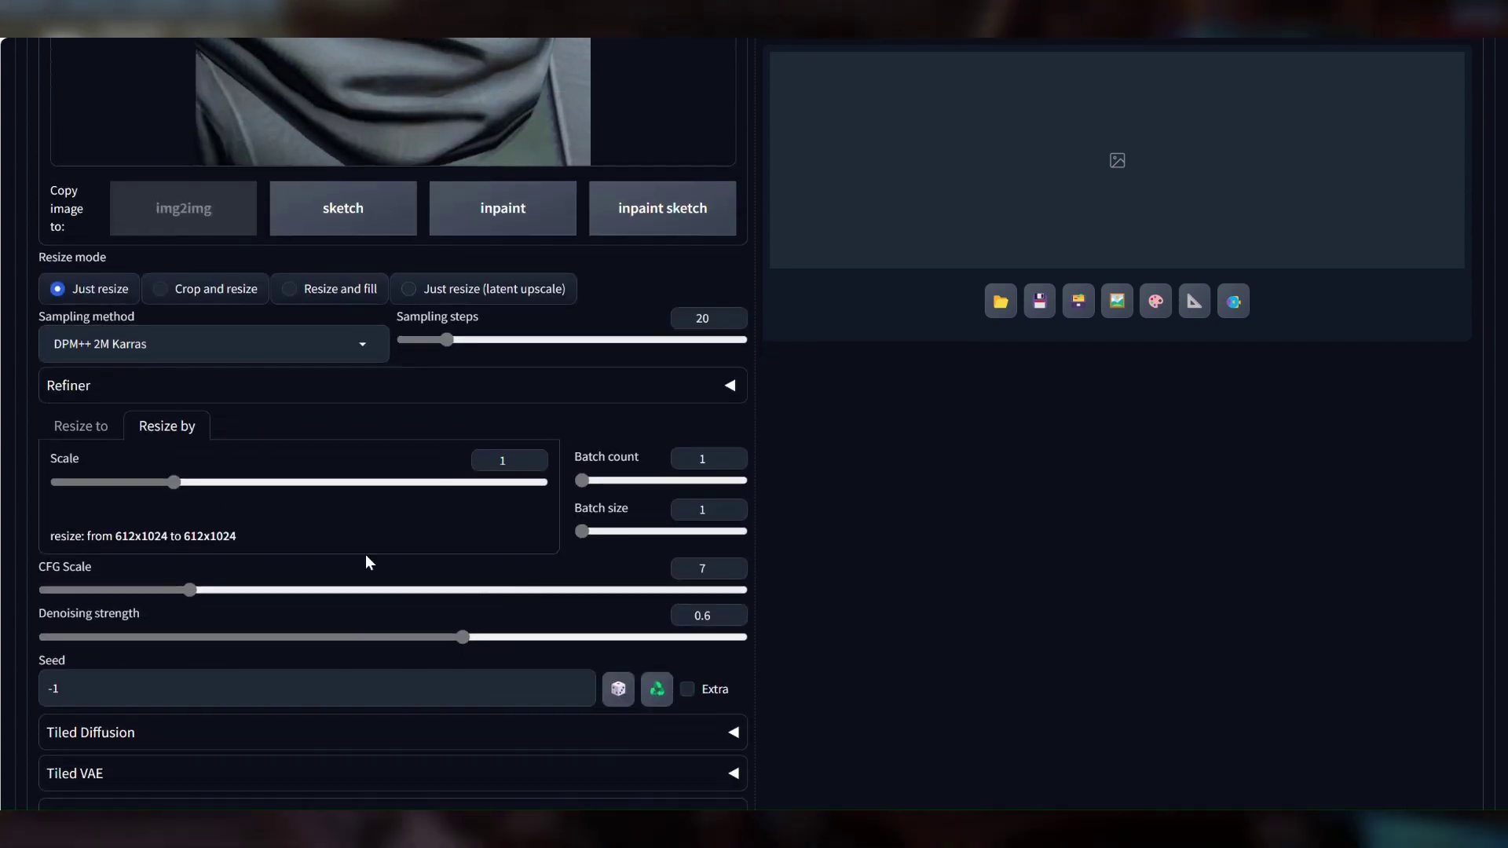
pyautogui.moveTo(191, 536); pyautogui.dragTo(115, 536)
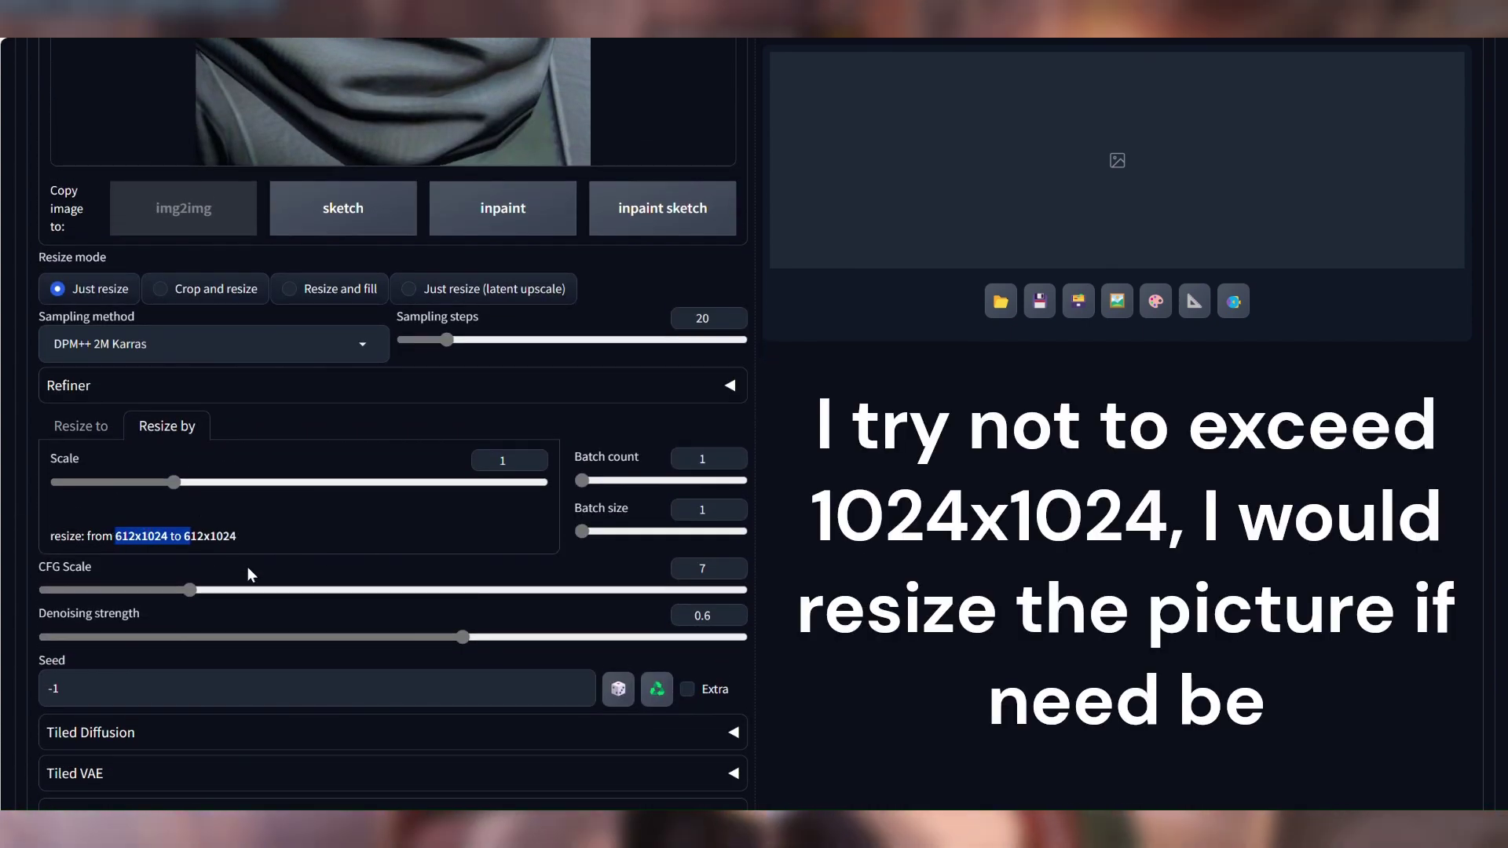
pyautogui.scroll(-2, 259, 586)
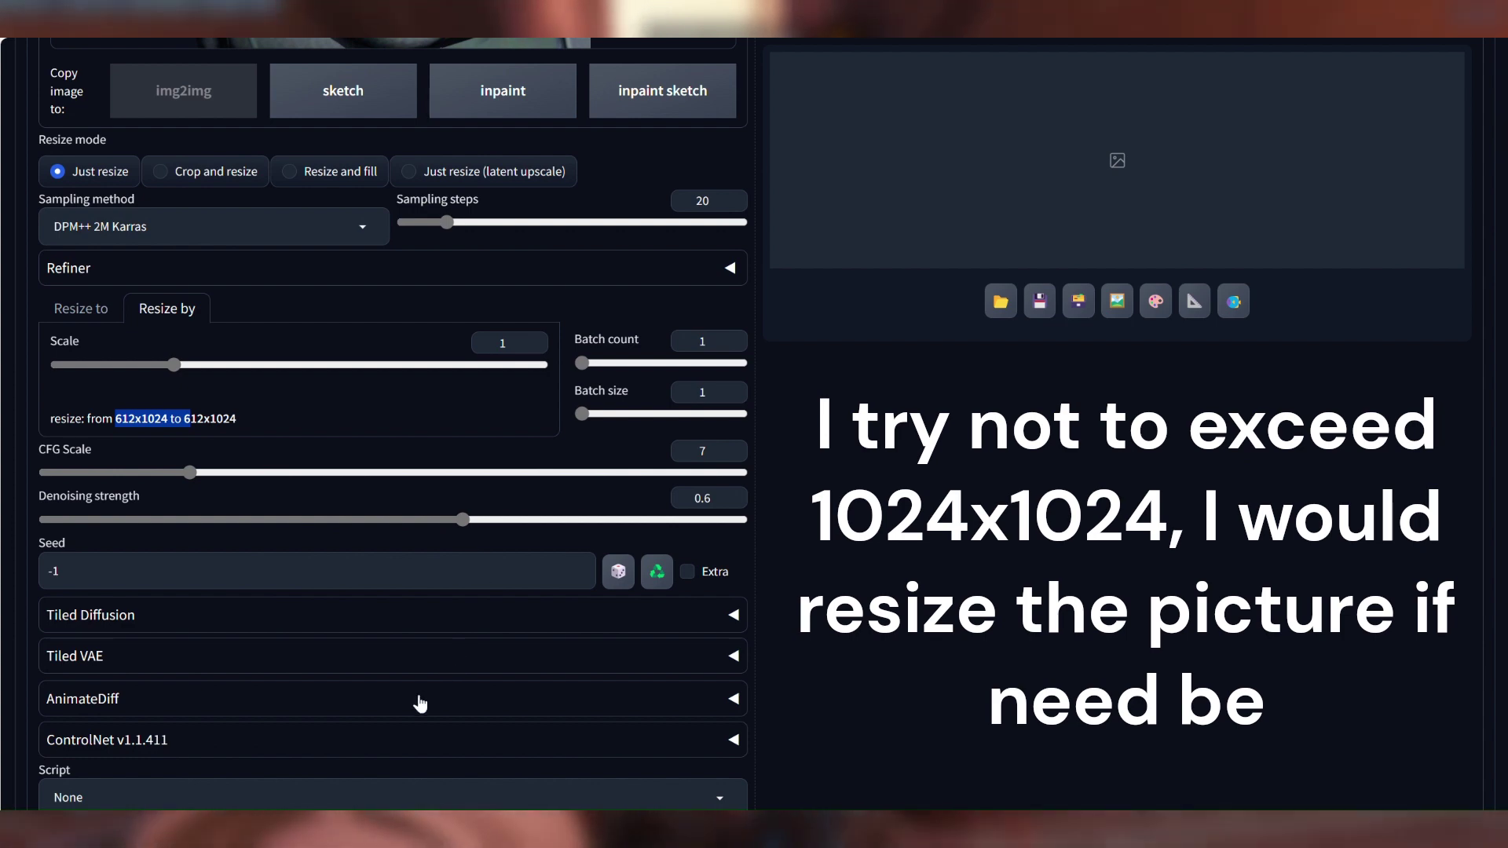
# Step: Enable ControlNet Unit 0 with Low VRAM and Pixel Perfect, and set its control type to OpenPose
pyautogui.scroll(-1, 416, 691)
pyautogui.click(403, 663)
pyautogui.scroll(-2, 381, 666)
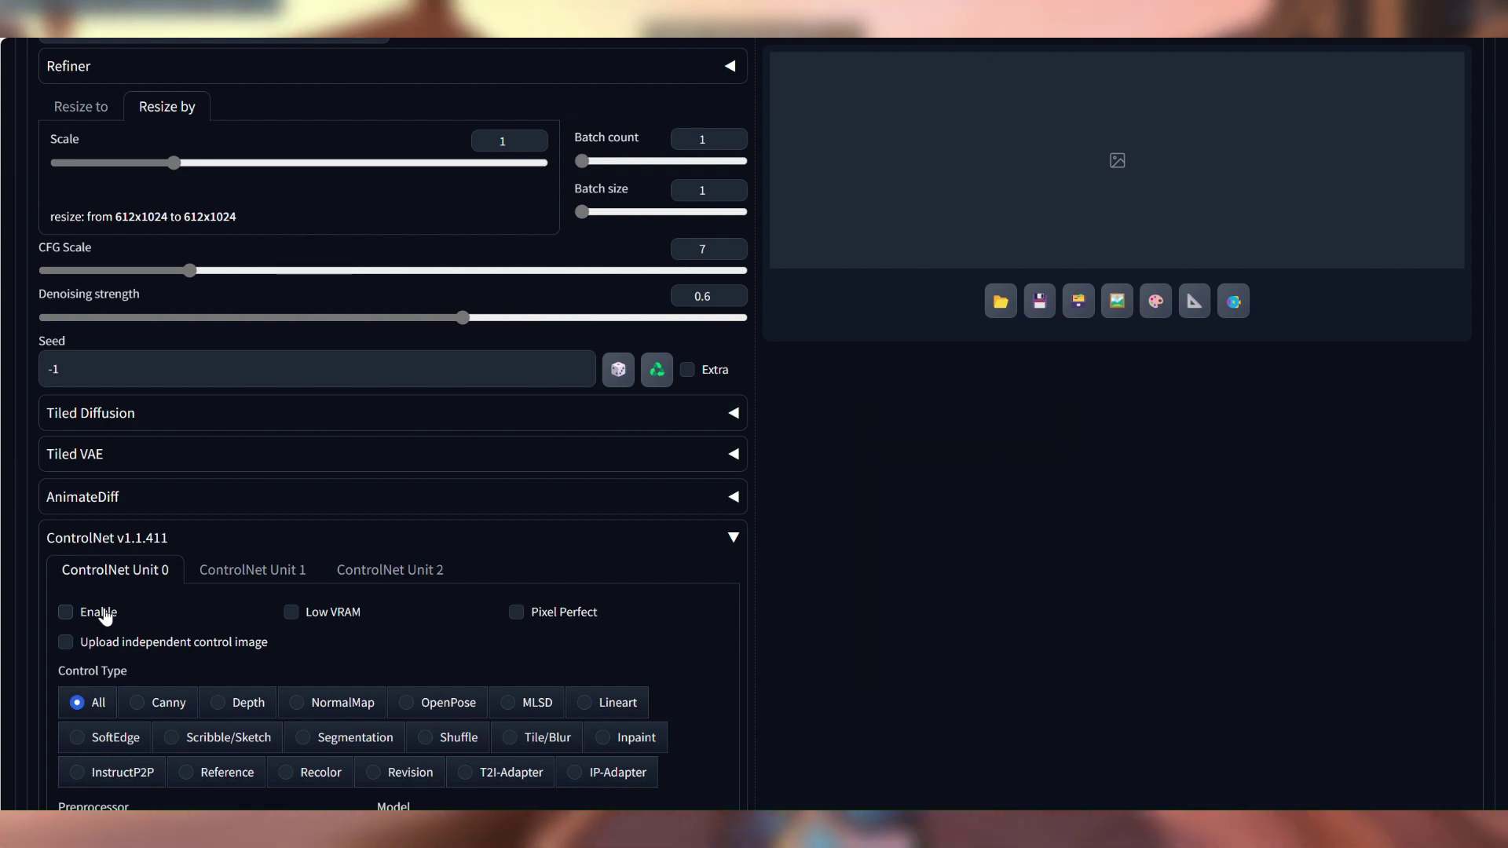
pyautogui.click(434, 702)
pyautogui.scroll(-3, 293, 640)
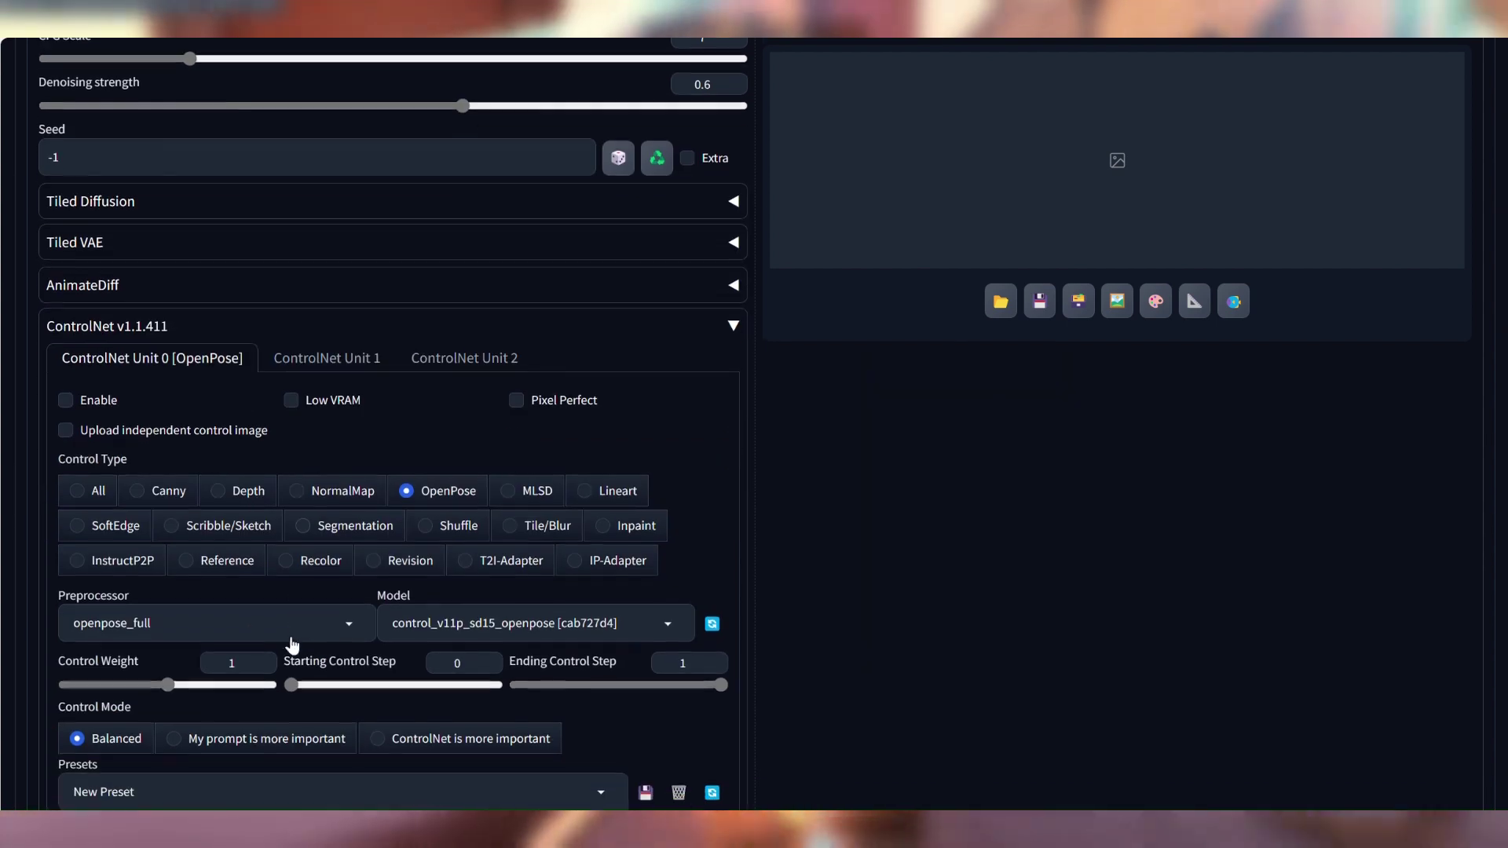
pyautogui.click(65, 379)
pyautogui.click(516, 380)
# Step: Recheck the portrait and ControlNet settings, and generate the restyled img2img picture
pyautogui.scroll(15, 531, 392)
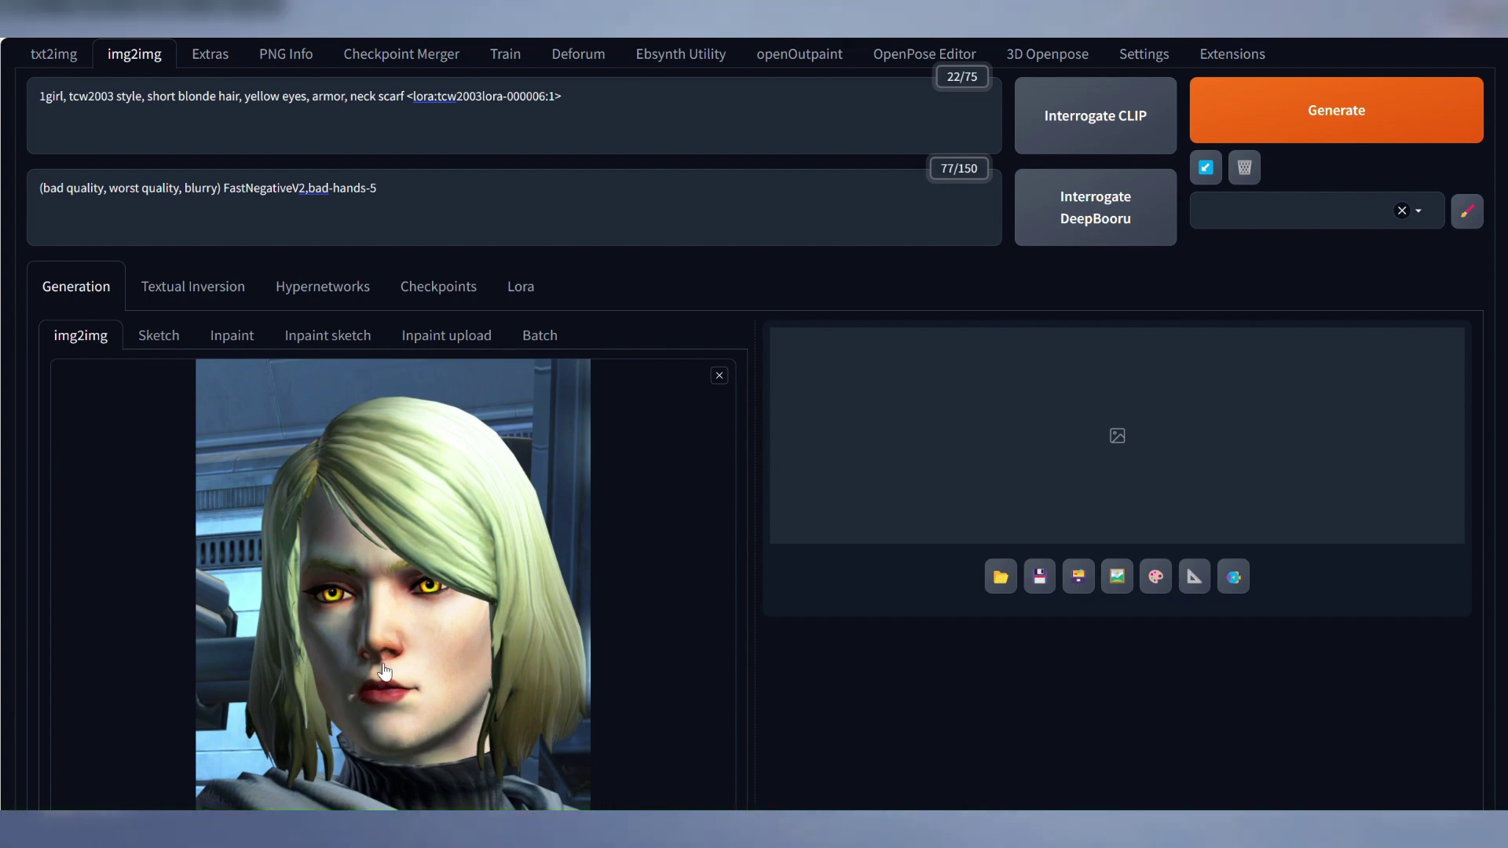
pyautogui.scroll(-3, 373, 638)
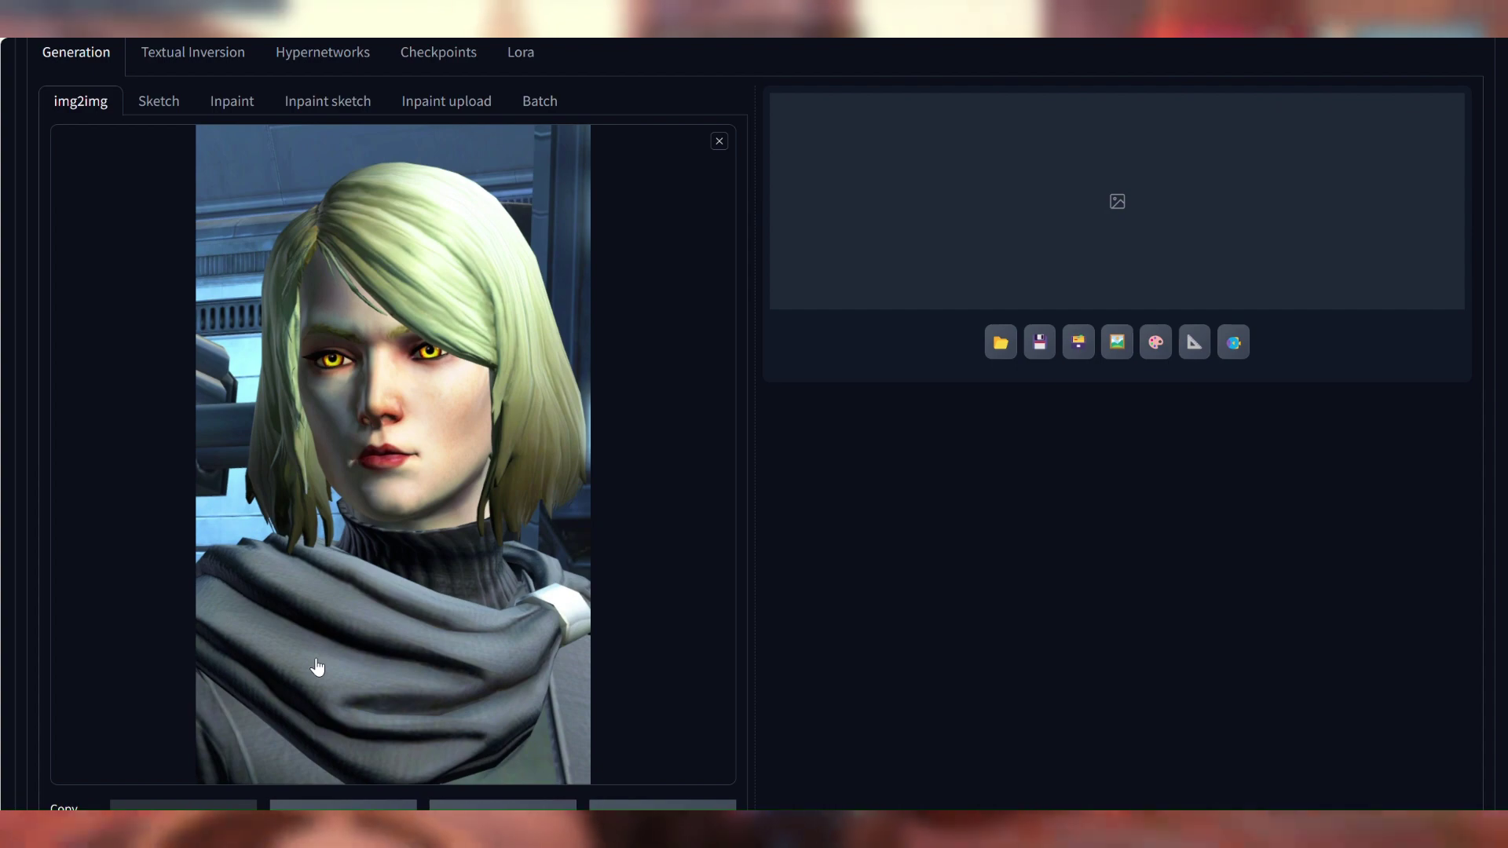
pyautogui.scroll(-10, 707, 518)
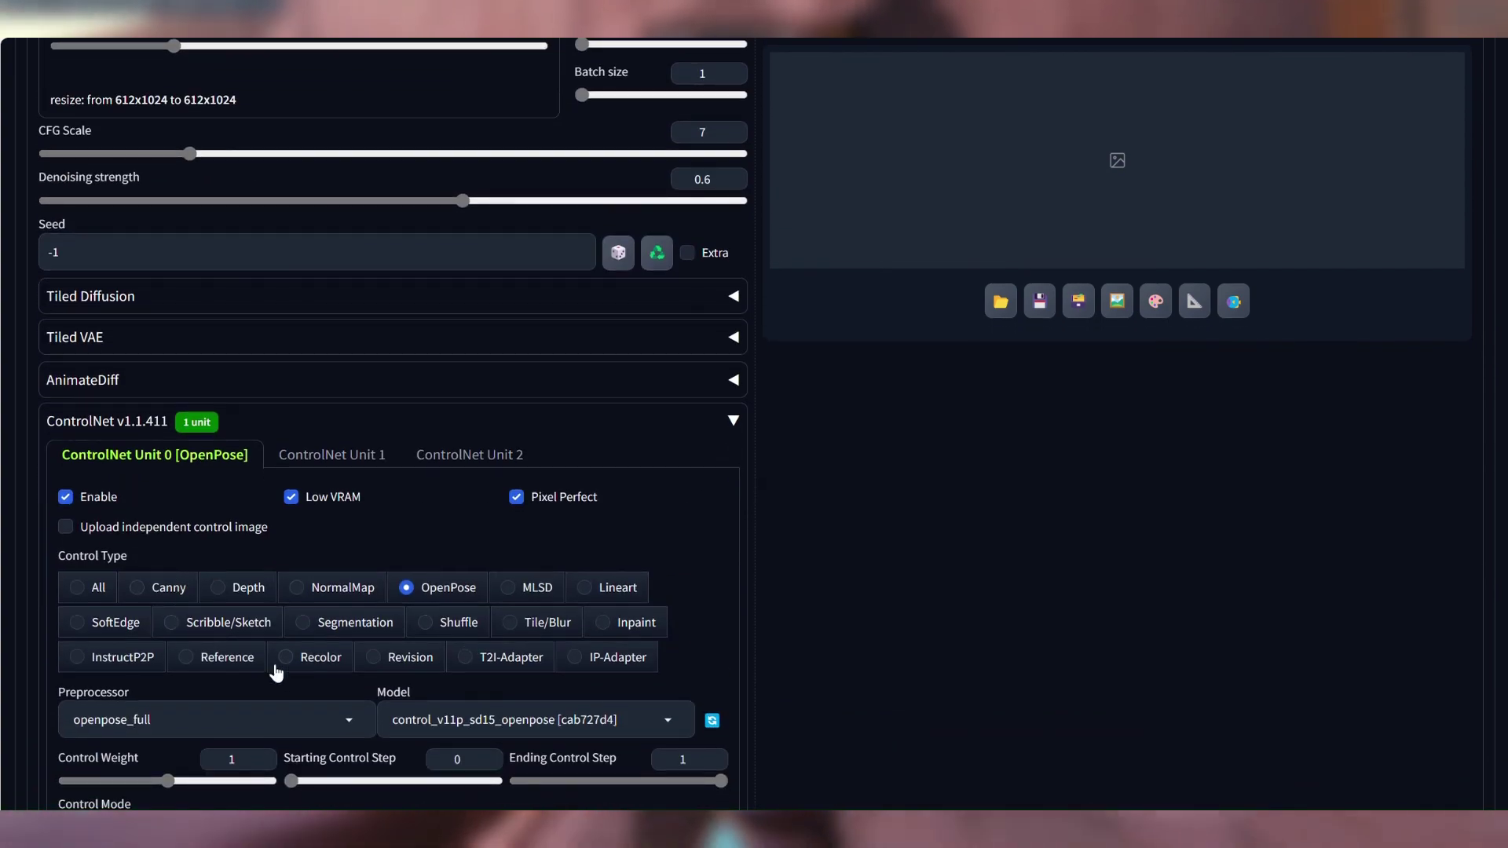
pyautogui.scroll(10, 818, 529)
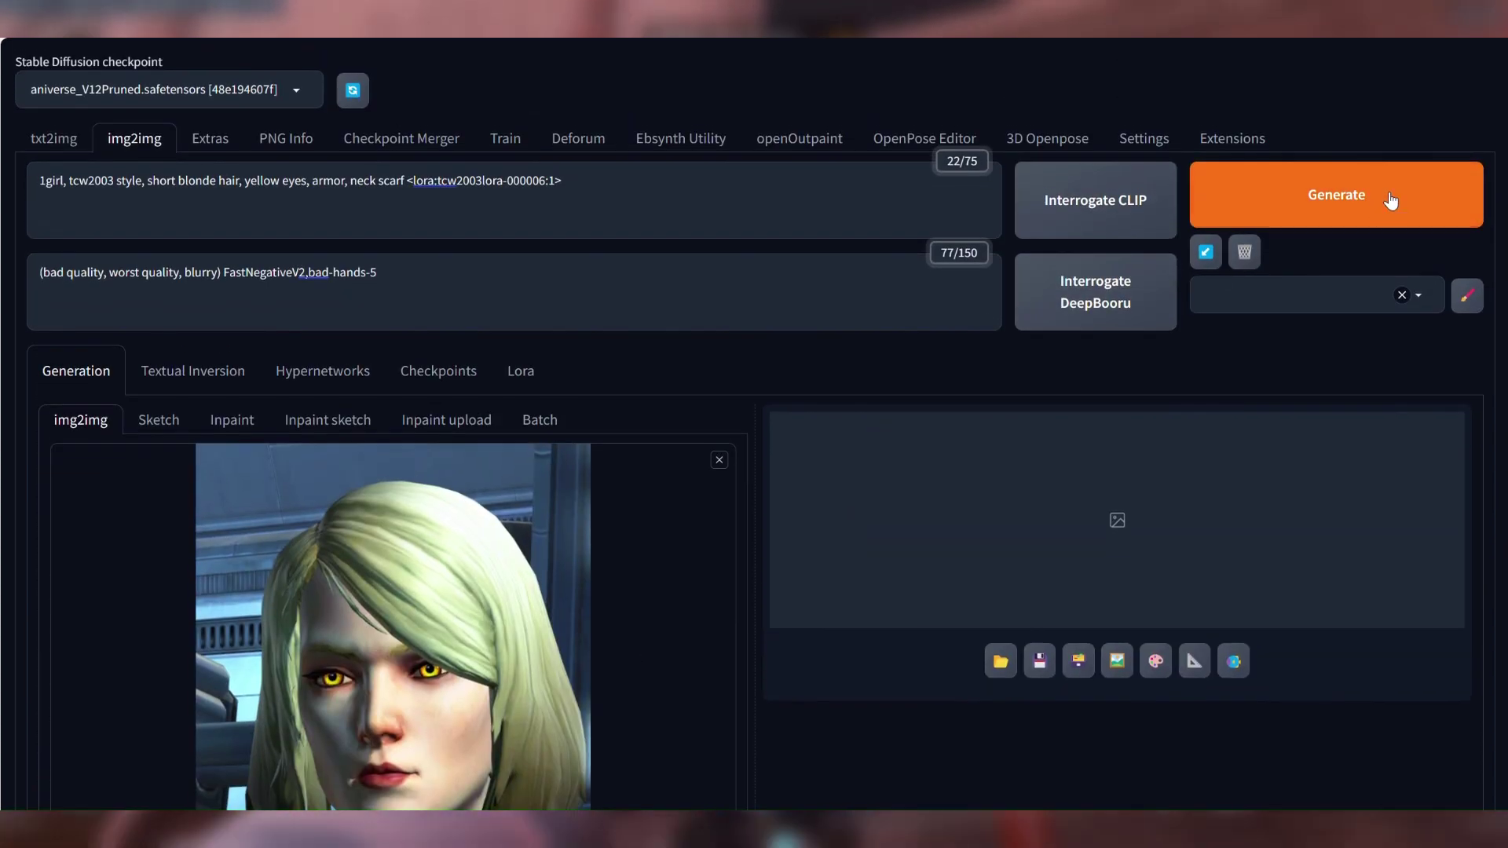
pyautogui.click(1390, 202)
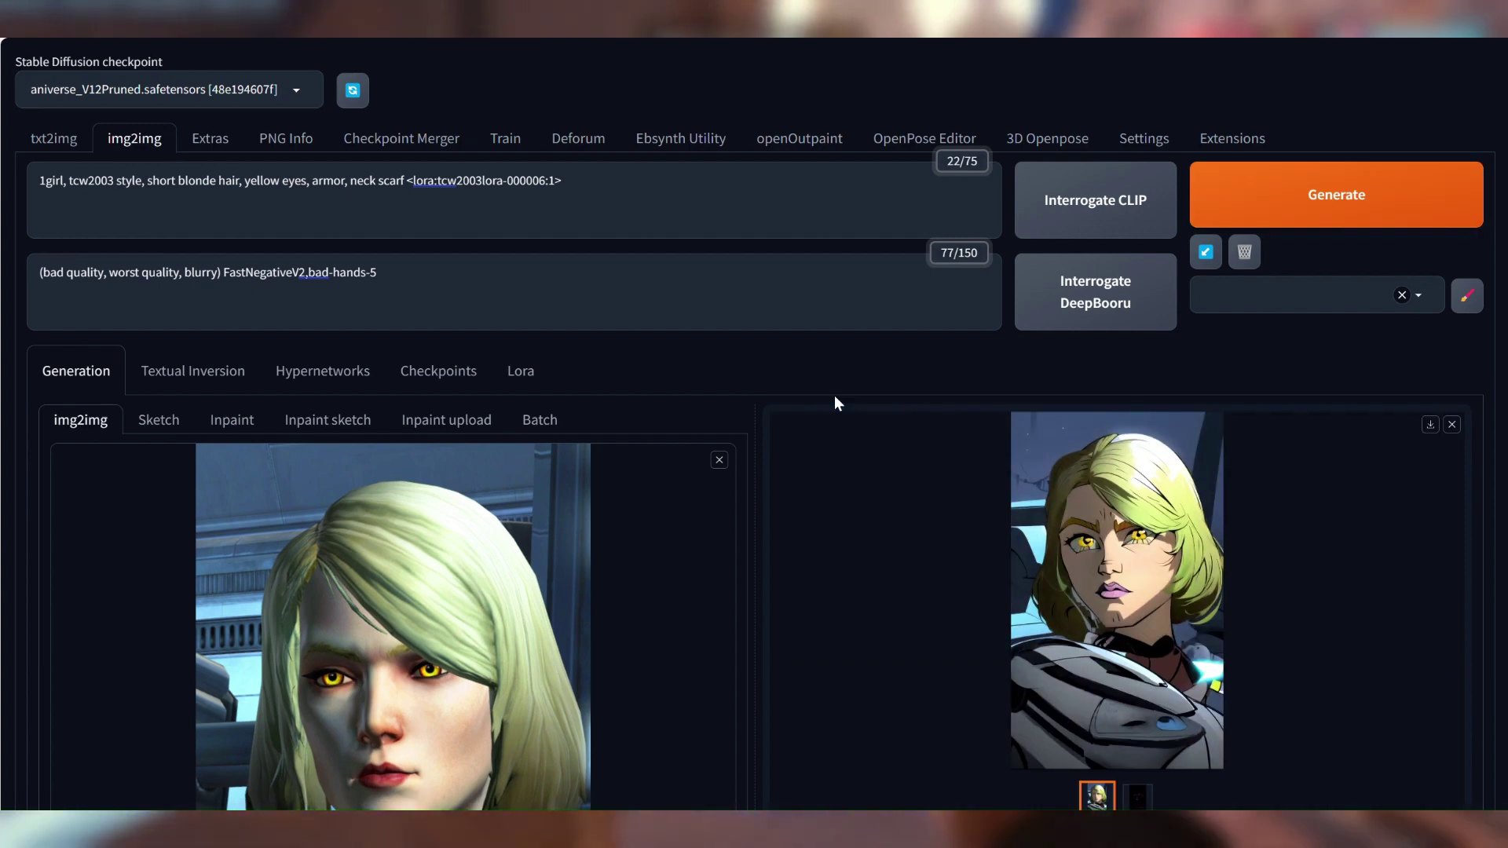
# Step: Compare the generated portrait with its OpenPose skeleton map and inspect the portrait enlarged
pyautogui.scroll(-2, 1040, 579)
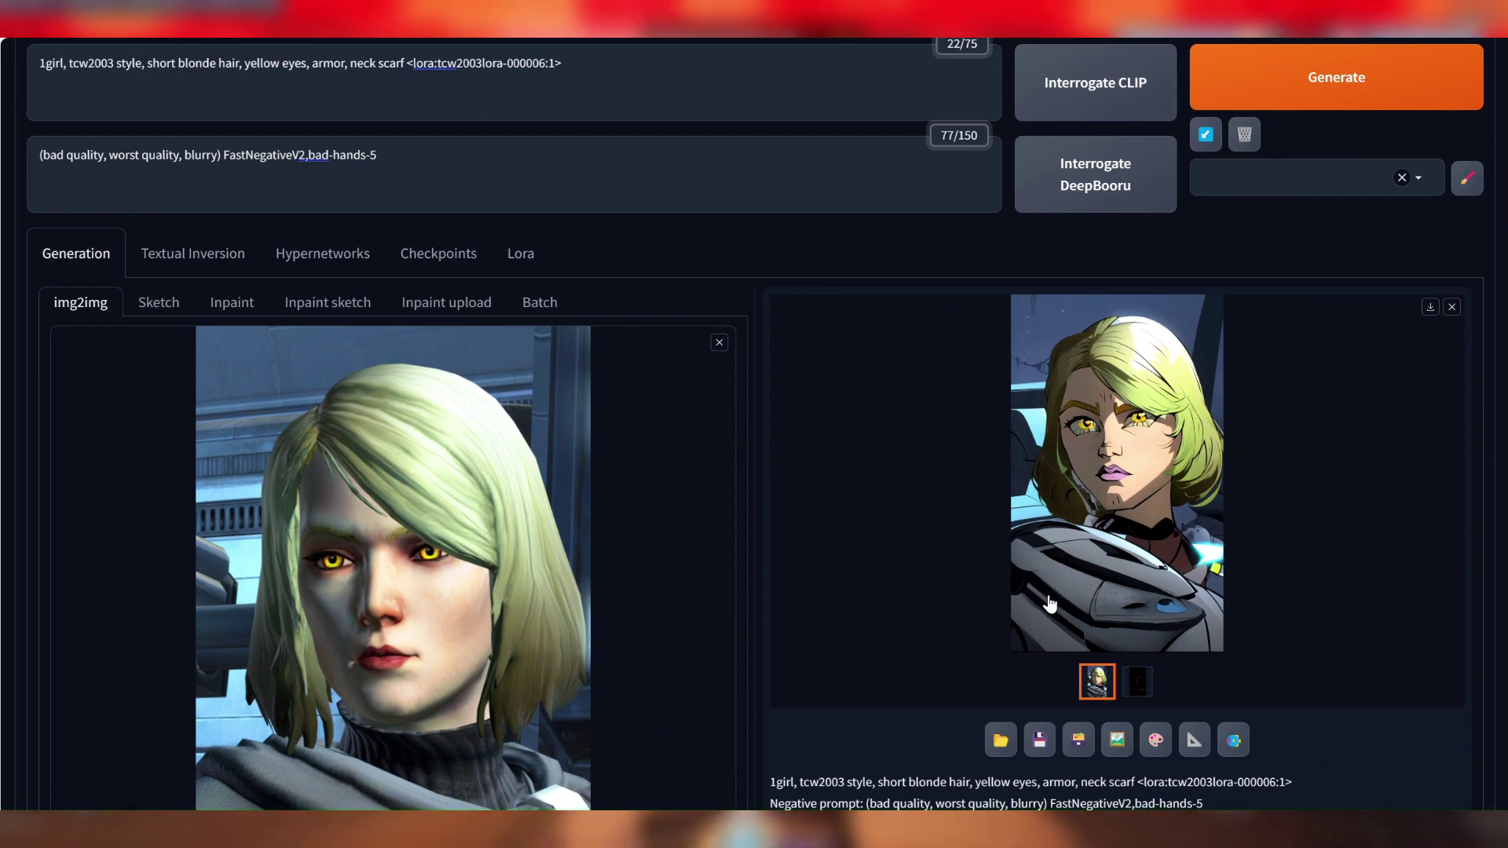
pyautogui.click(1137, 681)
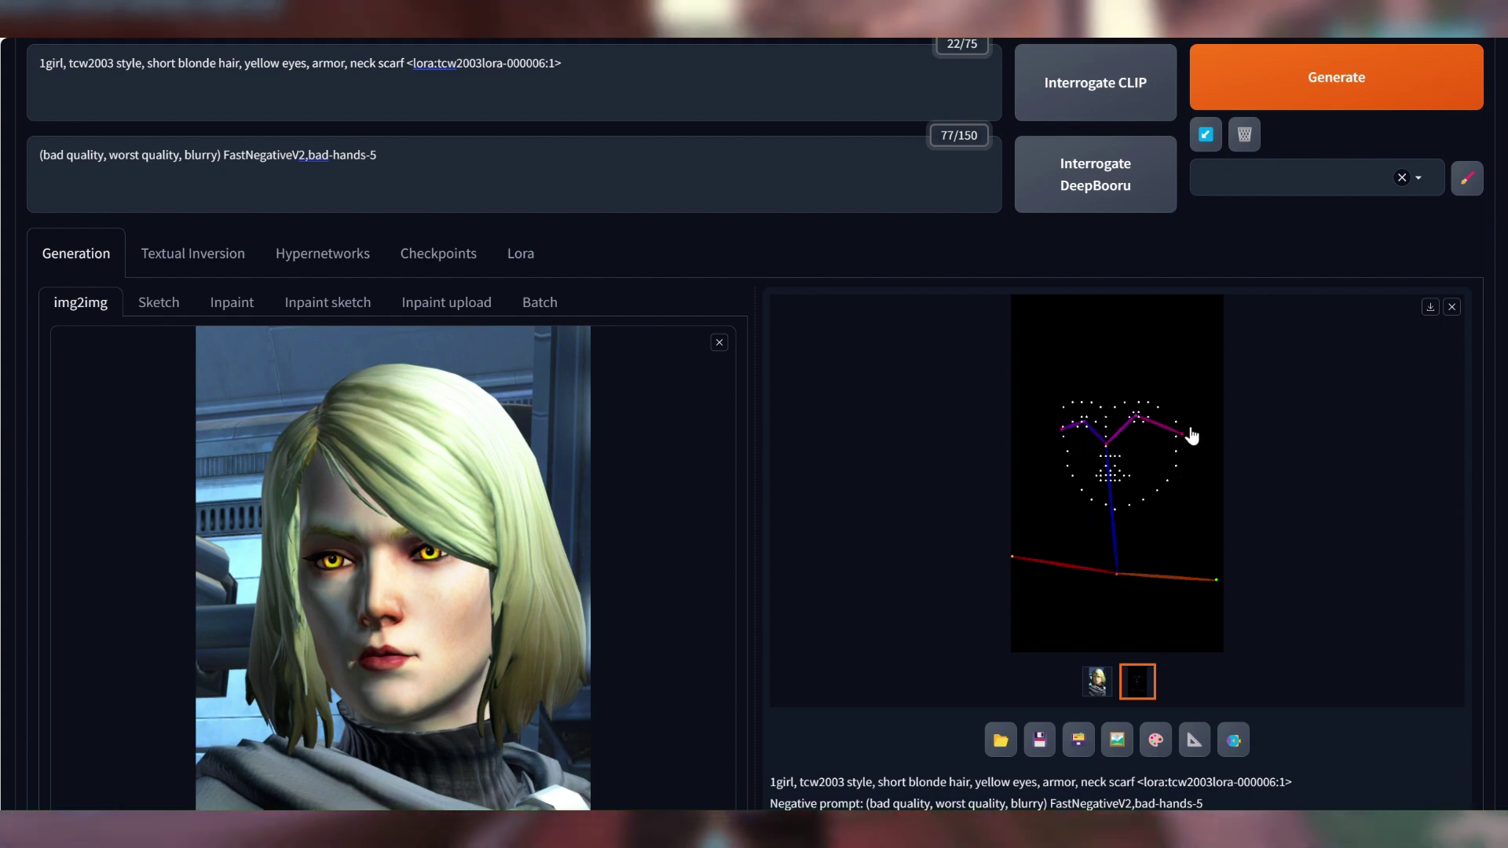
pyautogui.click(1097, 680)
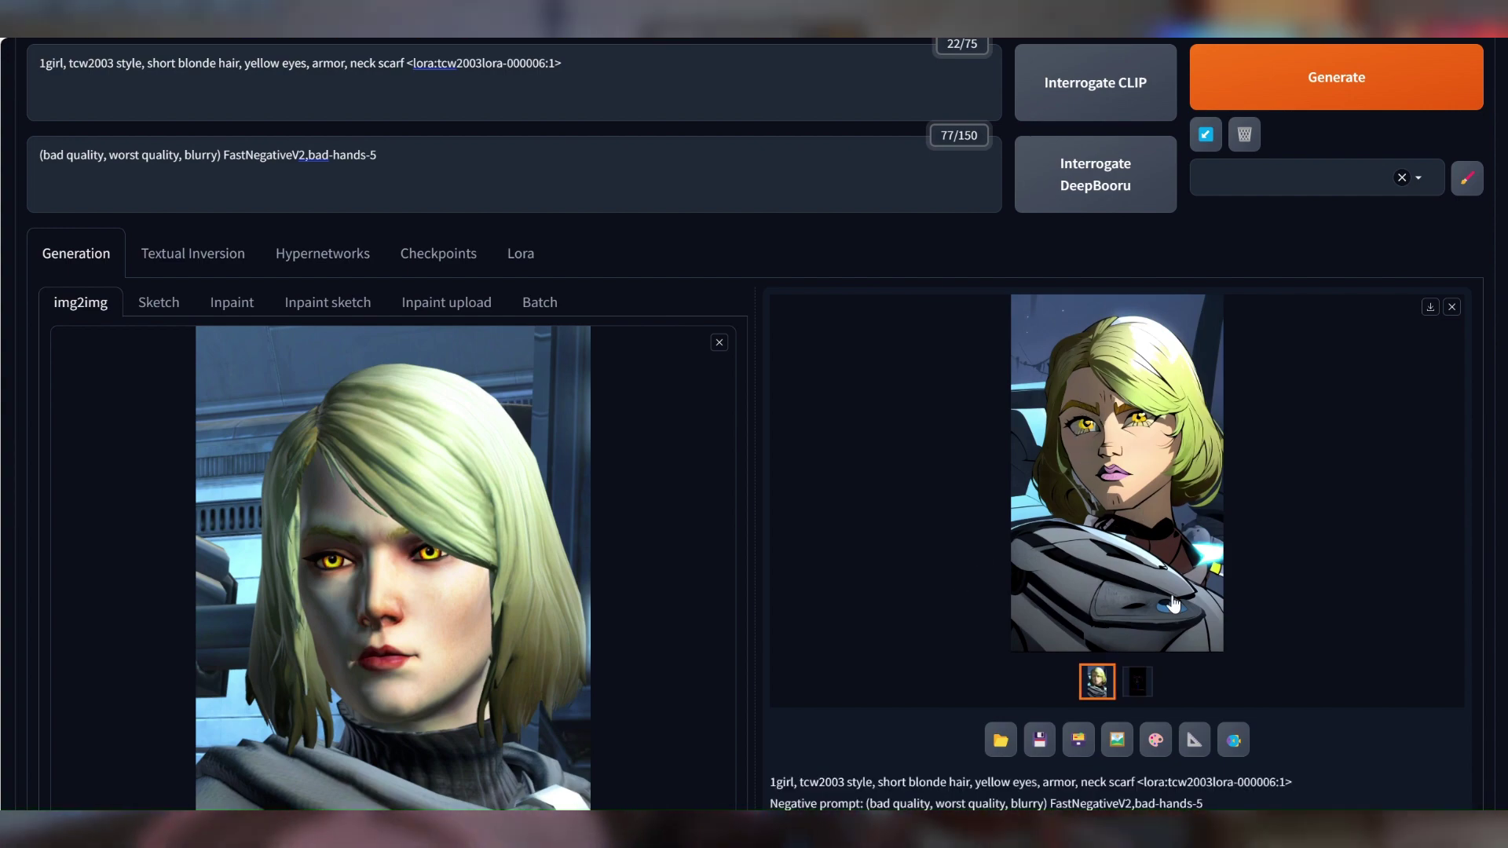
pyautogui.click(1033, 473)
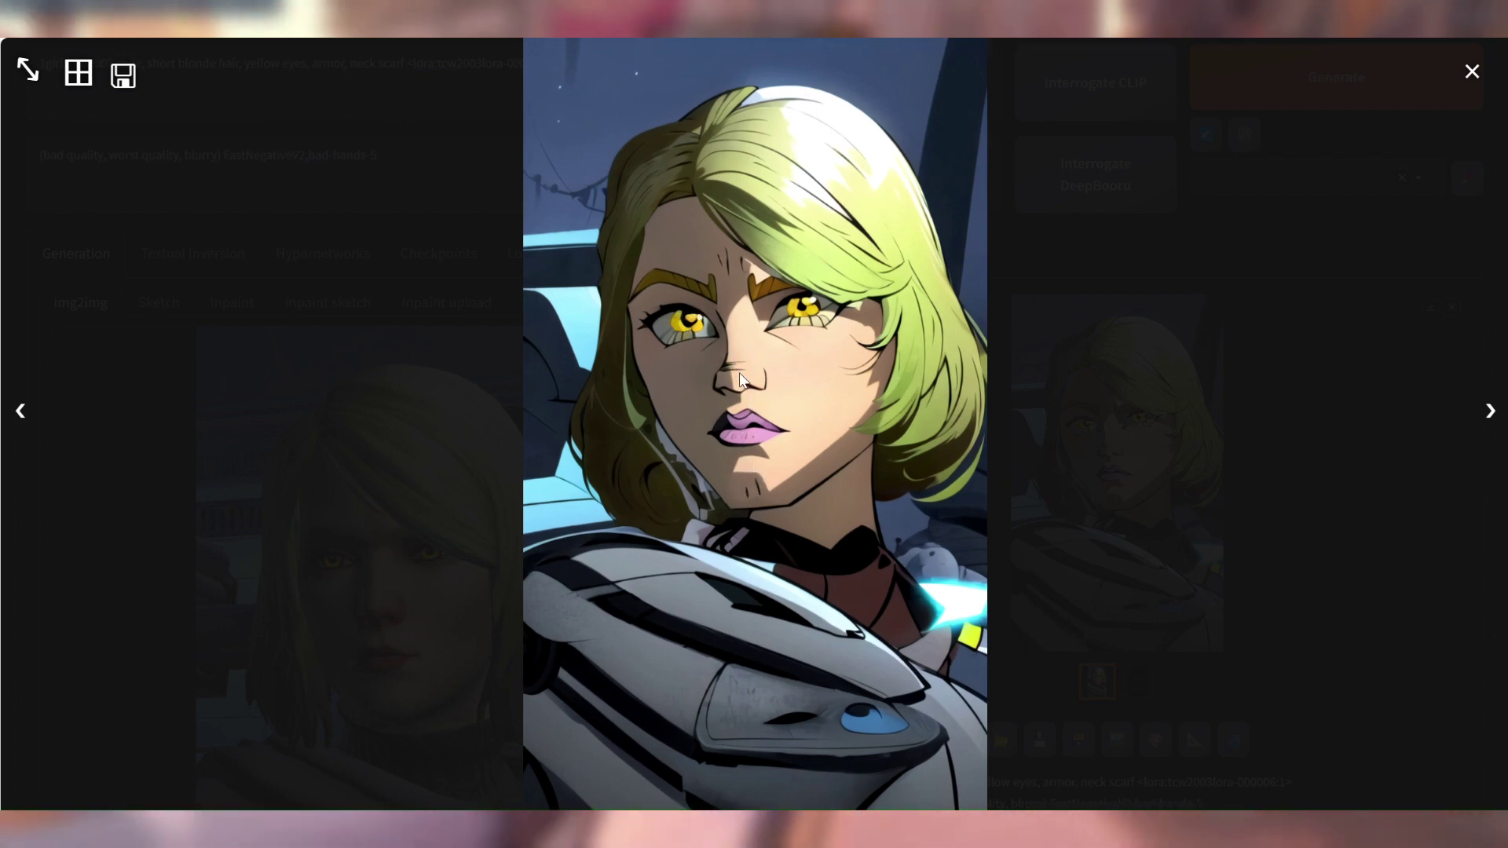
pyautogui.click(1131, 439)
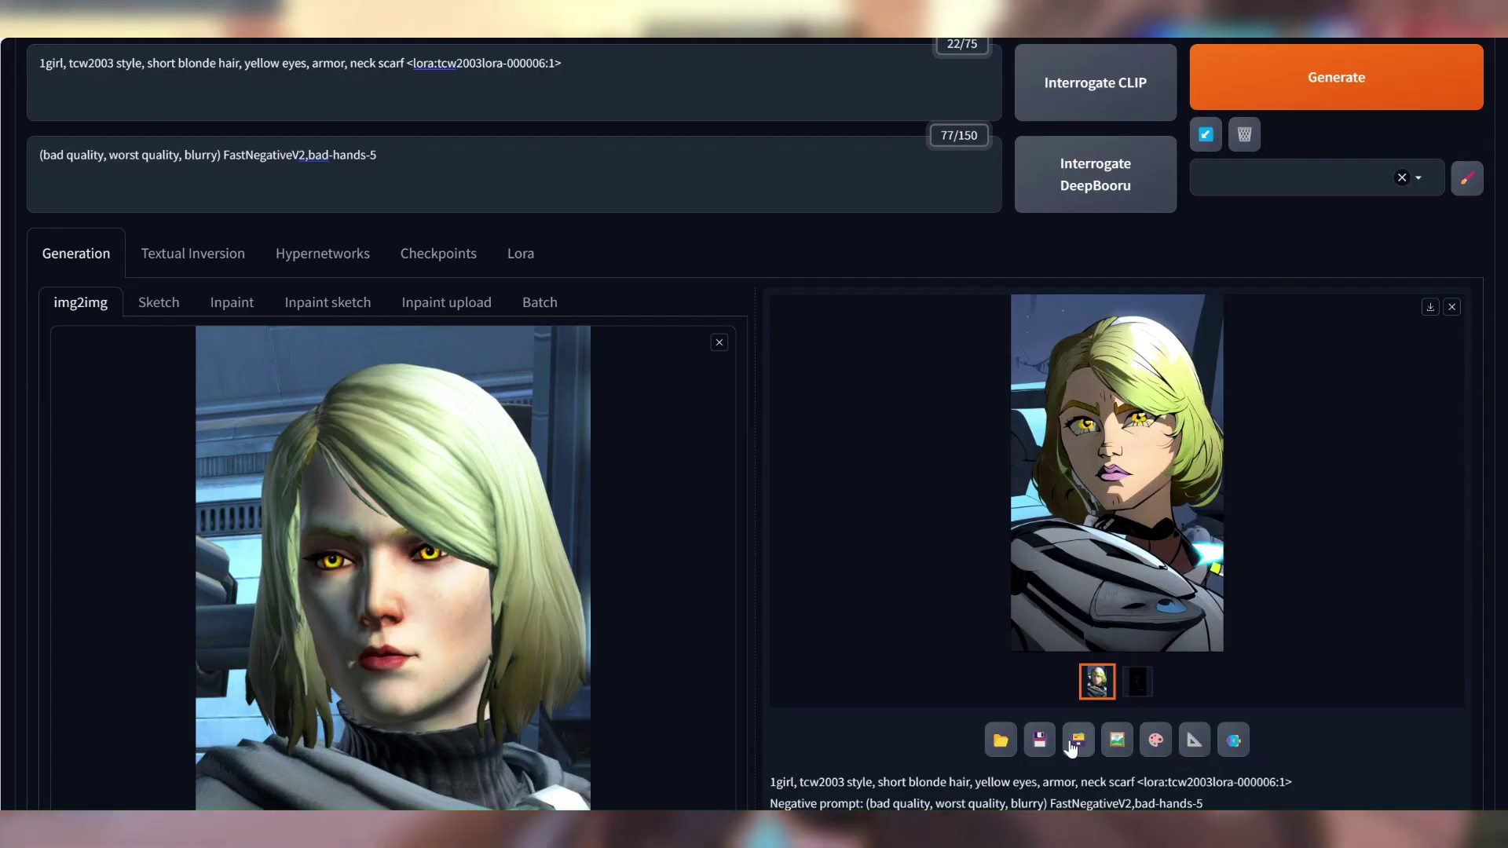
# Step: Send the generated portrait to Inpaint and mask the stray lines on the forehead and chin
pyautogui.click(1156, 740)
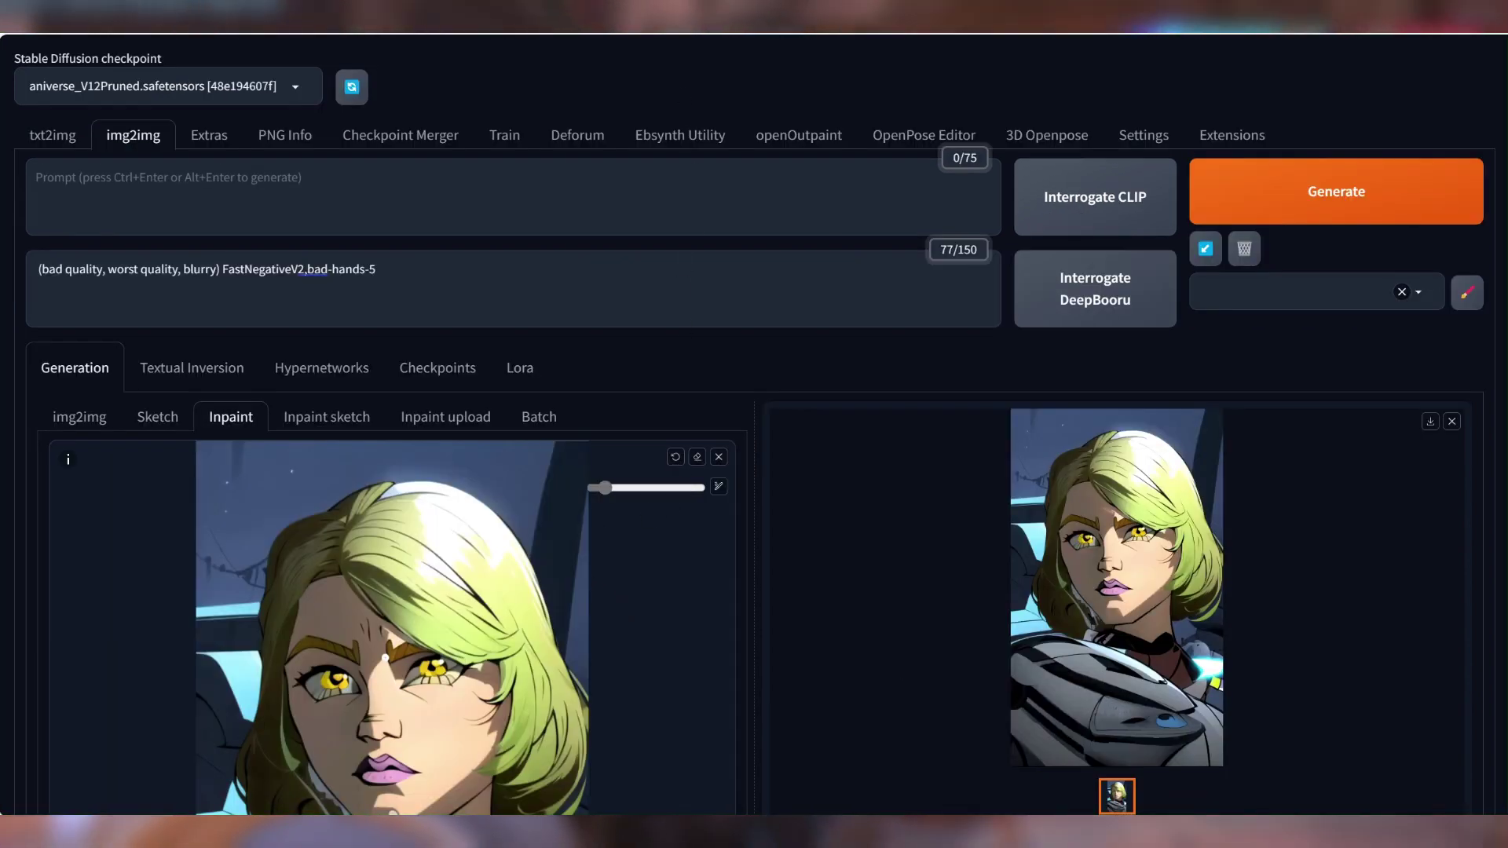
pyautogui.moveTo(369, 638)
pyautogui.mouseDown()
pyautogui.moveTo(361, 620)
pyautogui.moveTo(380, 631)
pyautogui.moveTo(357, 621)
pyautogui.moveTo(380, 635)
pyautogui.mouseUp()
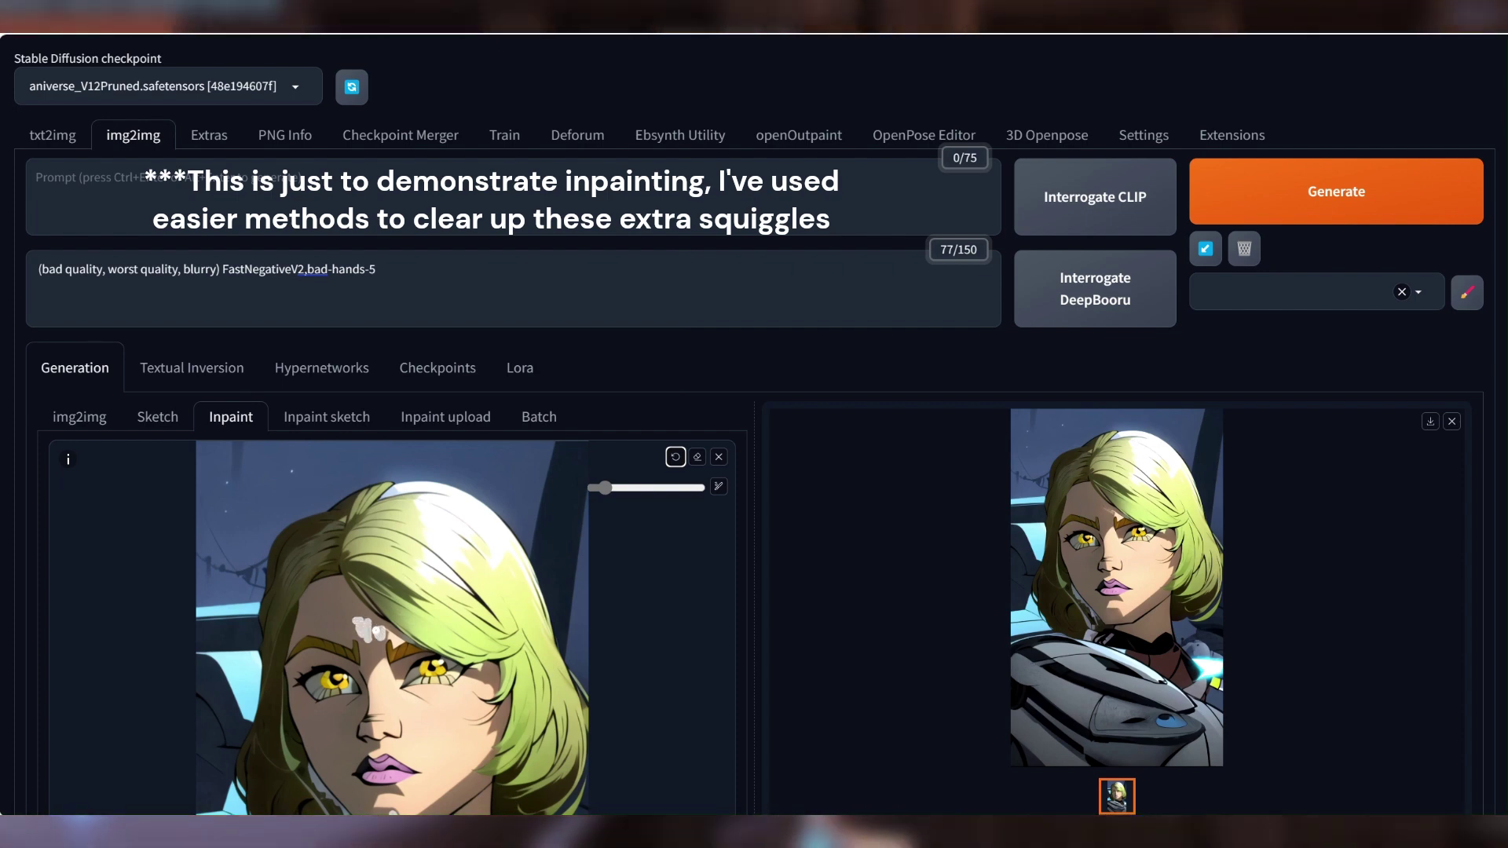
pyautogui.scroll(-2, 385, 691)
pyautogui.moveTo(384, 699); pyautogui.dragTo(388, 701)
pyautogui.scroll(-2, 399, 604)
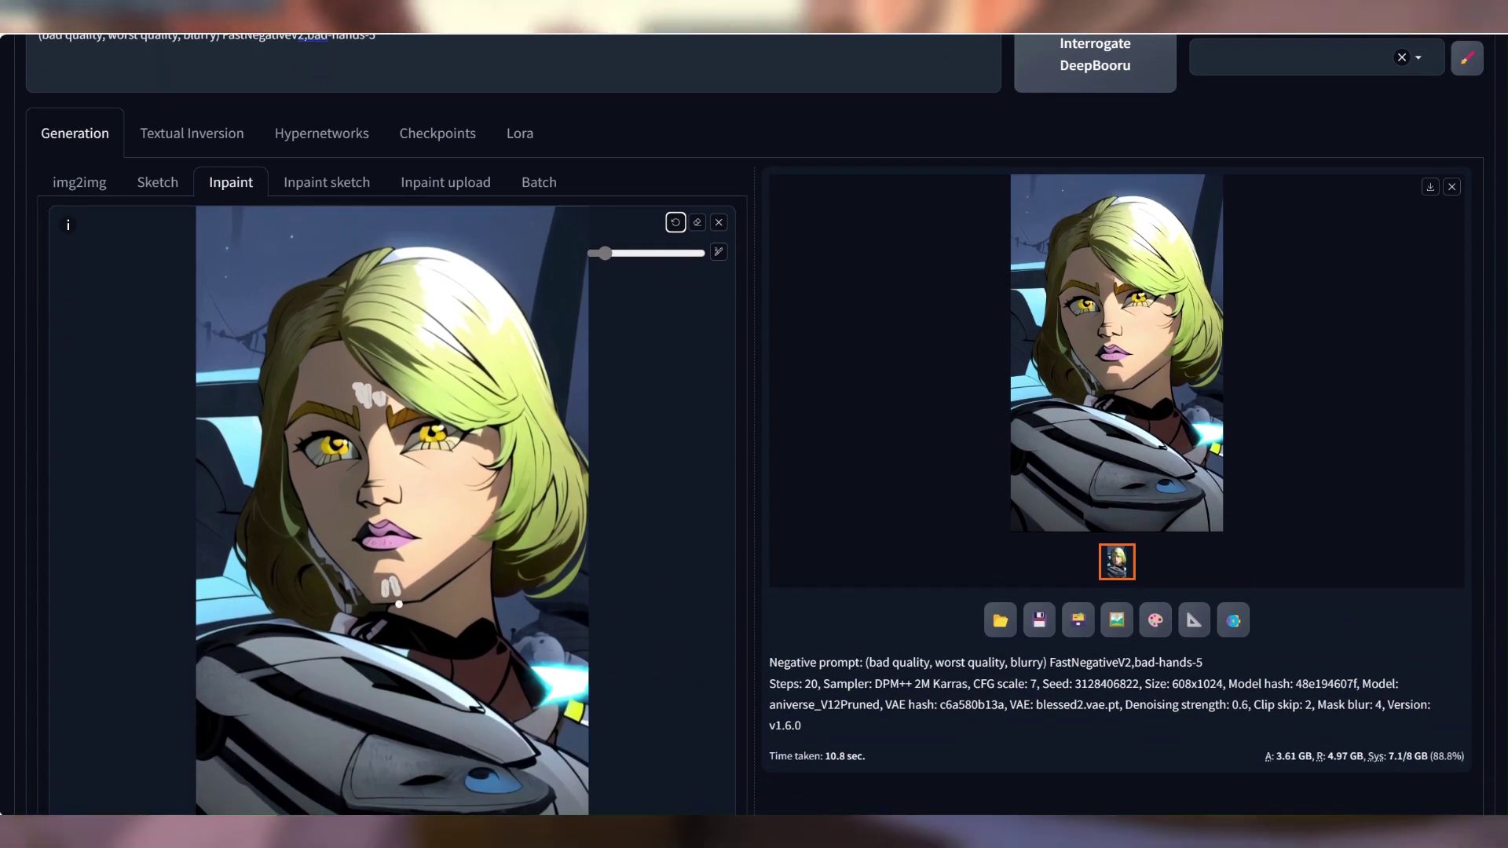
# Step: Review the mask, masked content and resize settings for inpainting, and set the denoising strength to 0.8
pyautogui.scroll(-5, 416, 500)
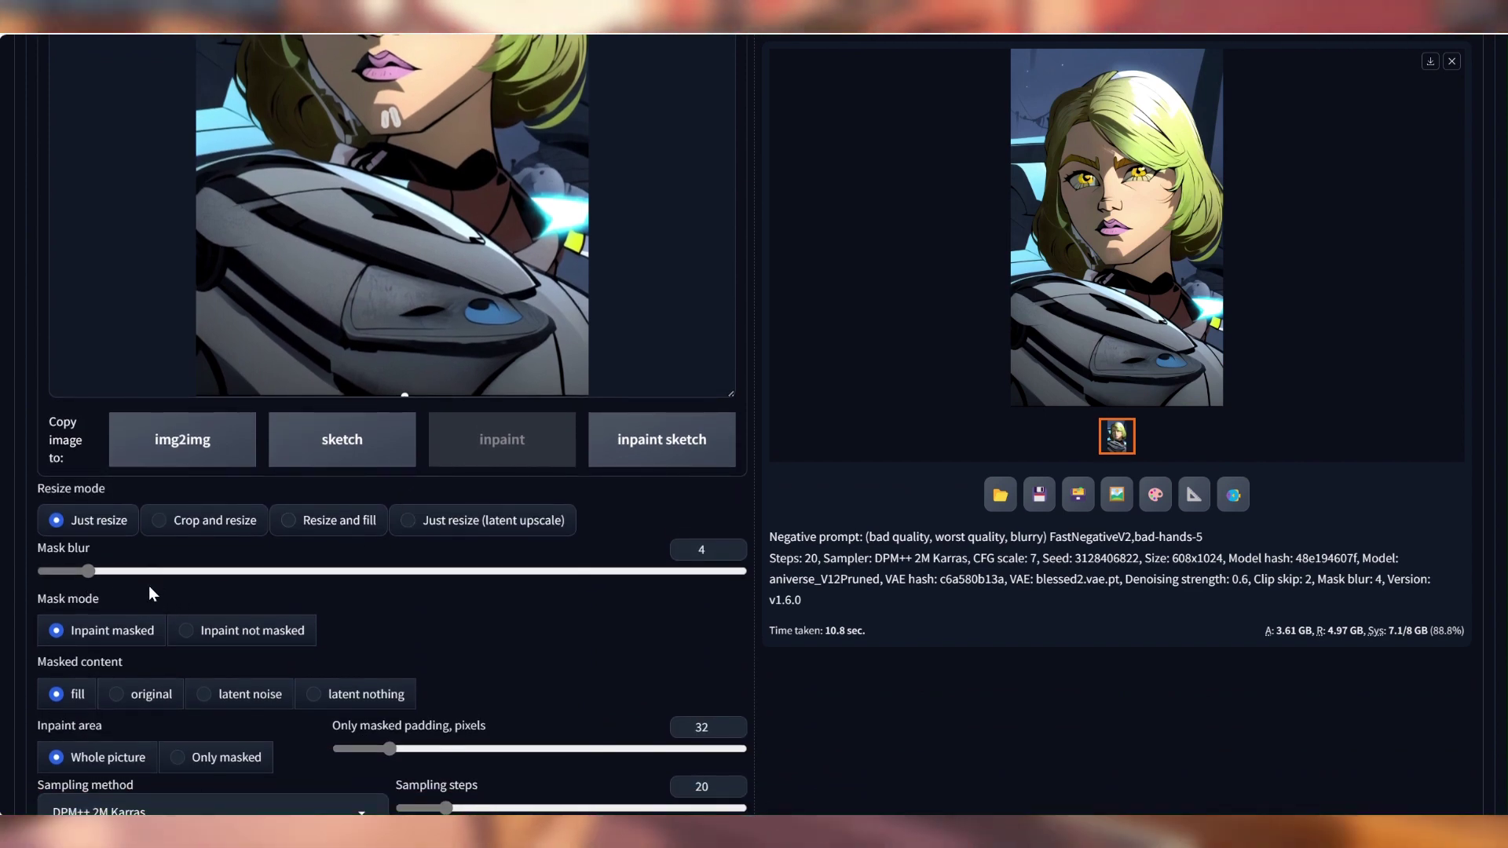
pyautogui.scroll(-2, 76, 623)
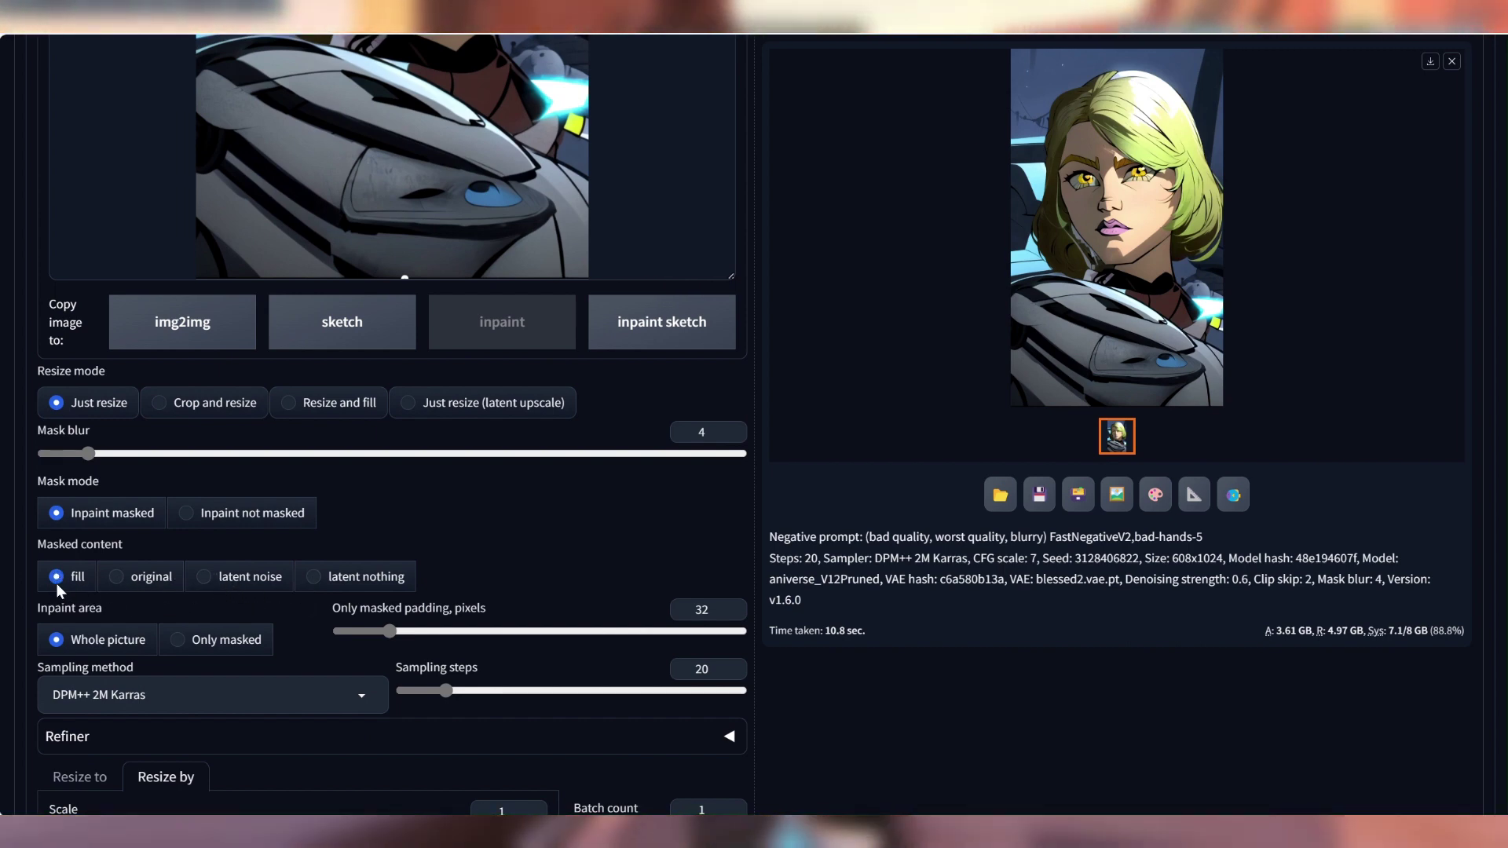
pyautogui.scroll(3, 55, 583)
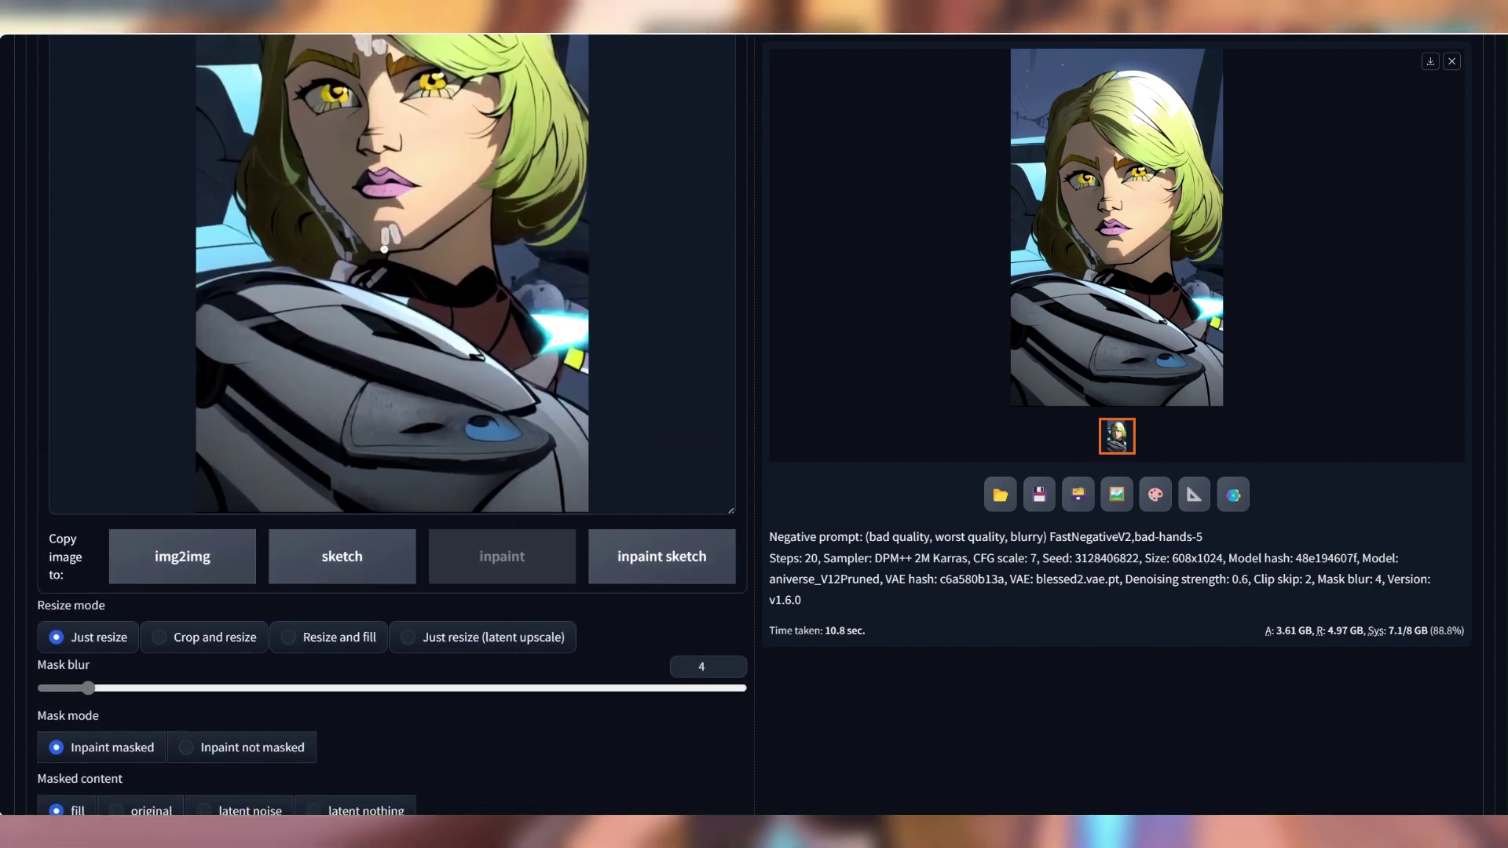
pyautogui.scroll(1, 370, 256)
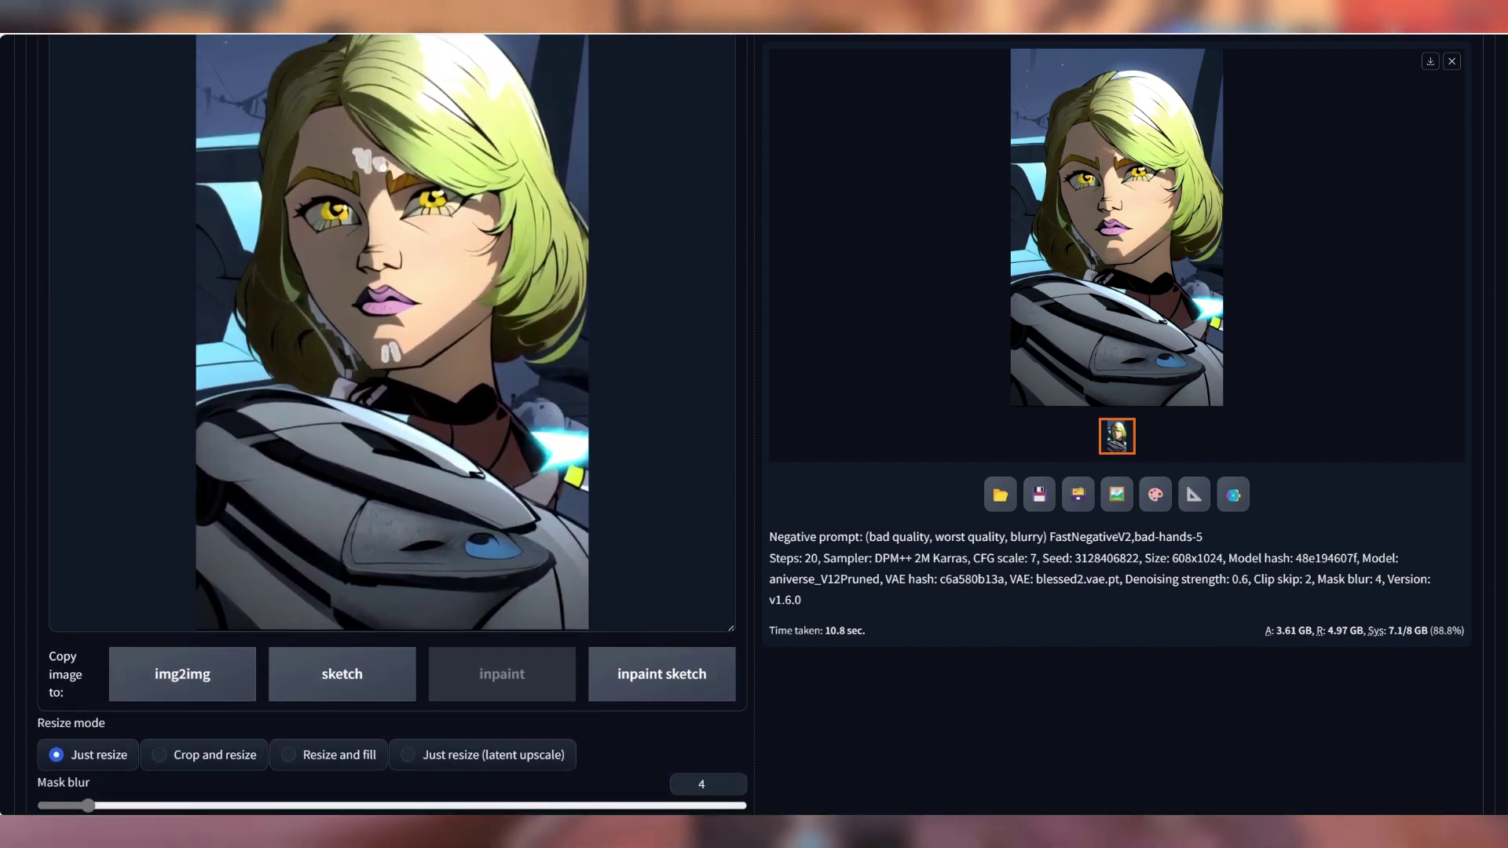
pyautogui.scroll(-6, 319, 573)
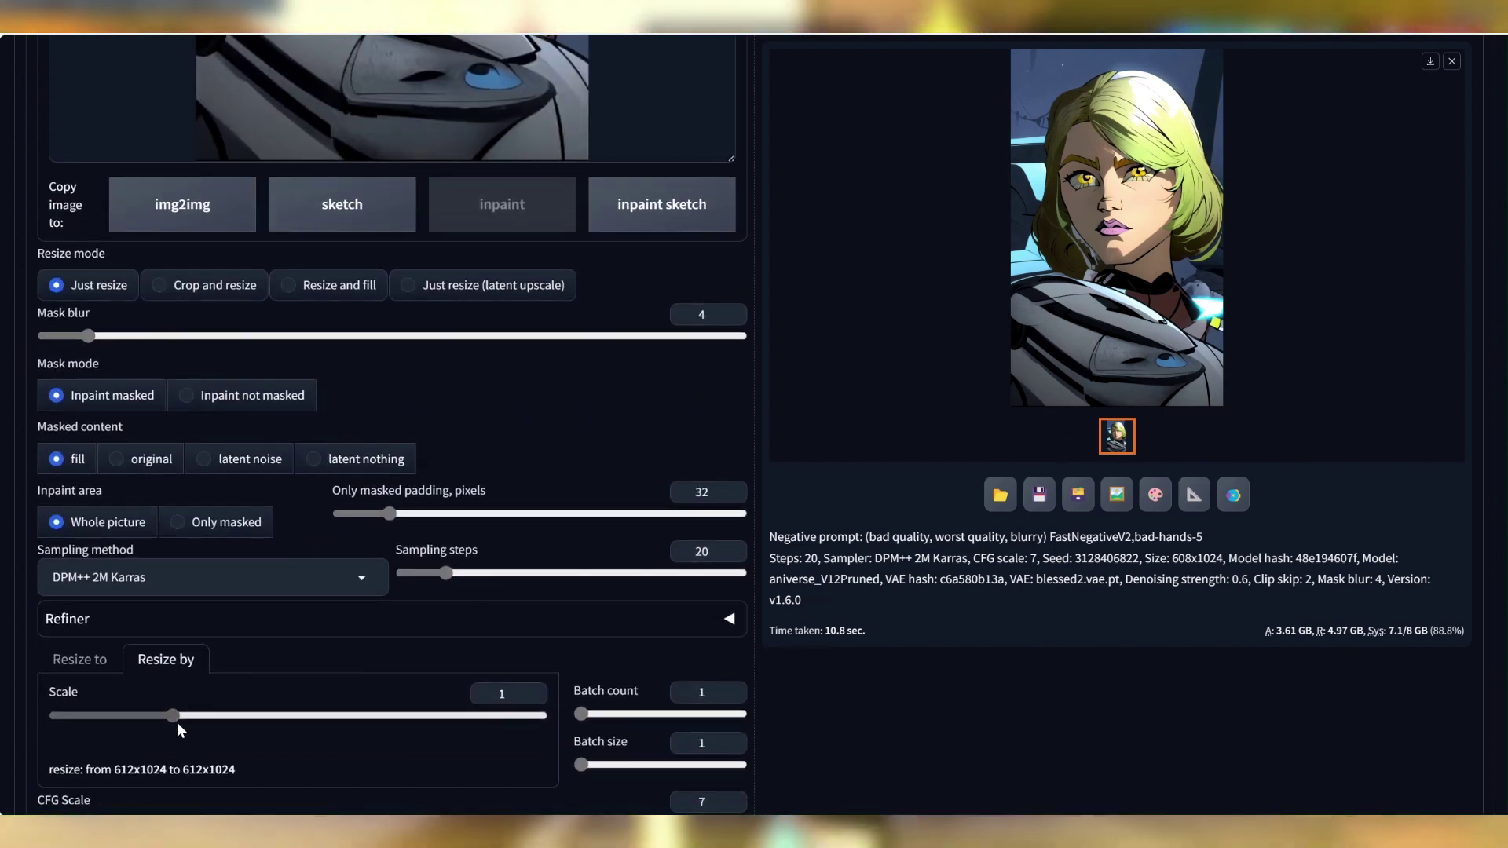
pyautogui.scroll(-3, 177, 723)
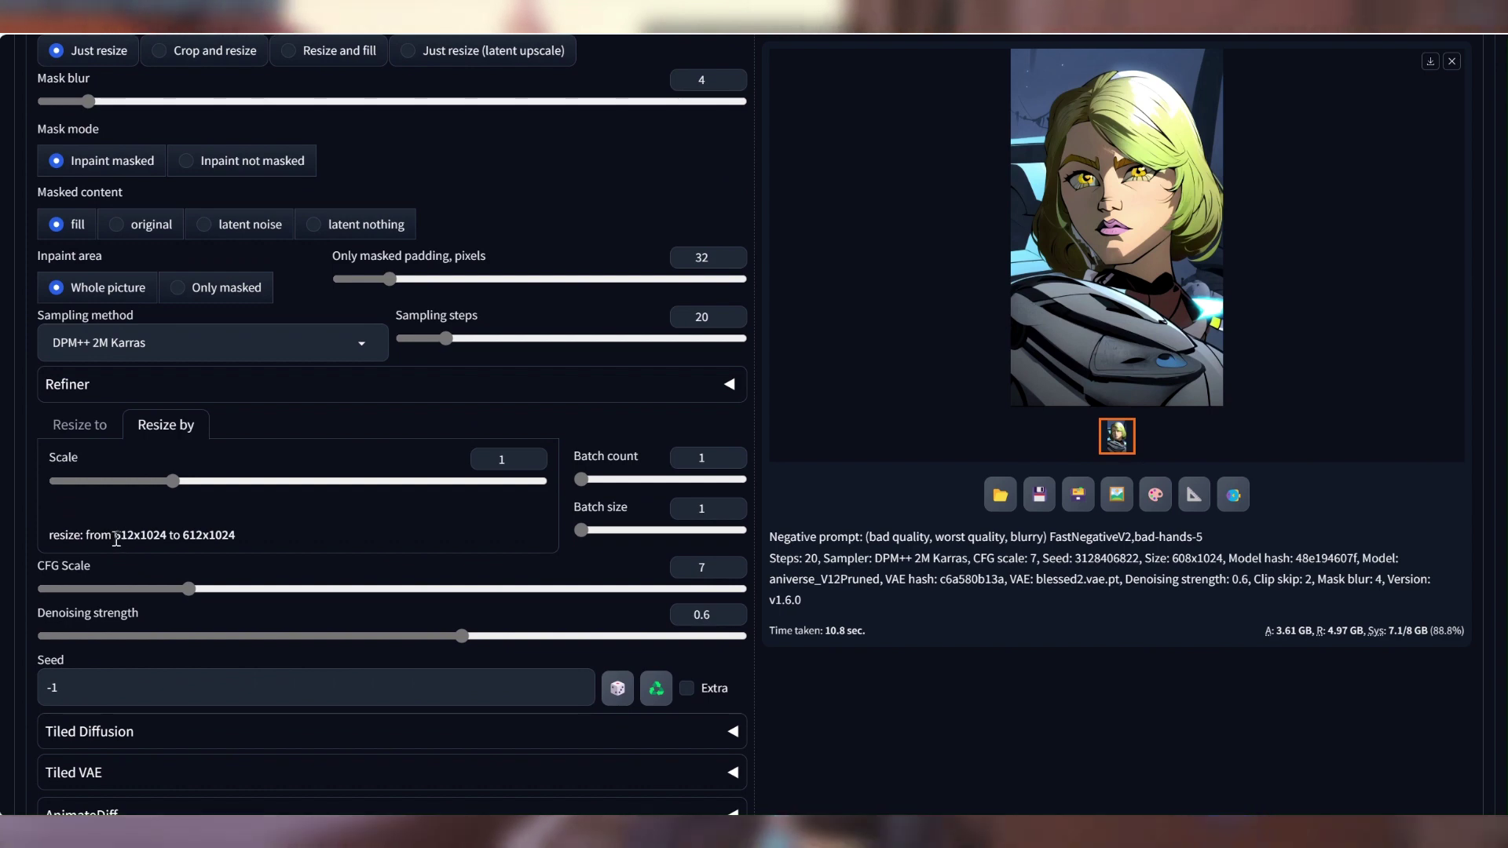
pyautogui.moveTo(114, 536); pyautogui.dragTo(236, 537)
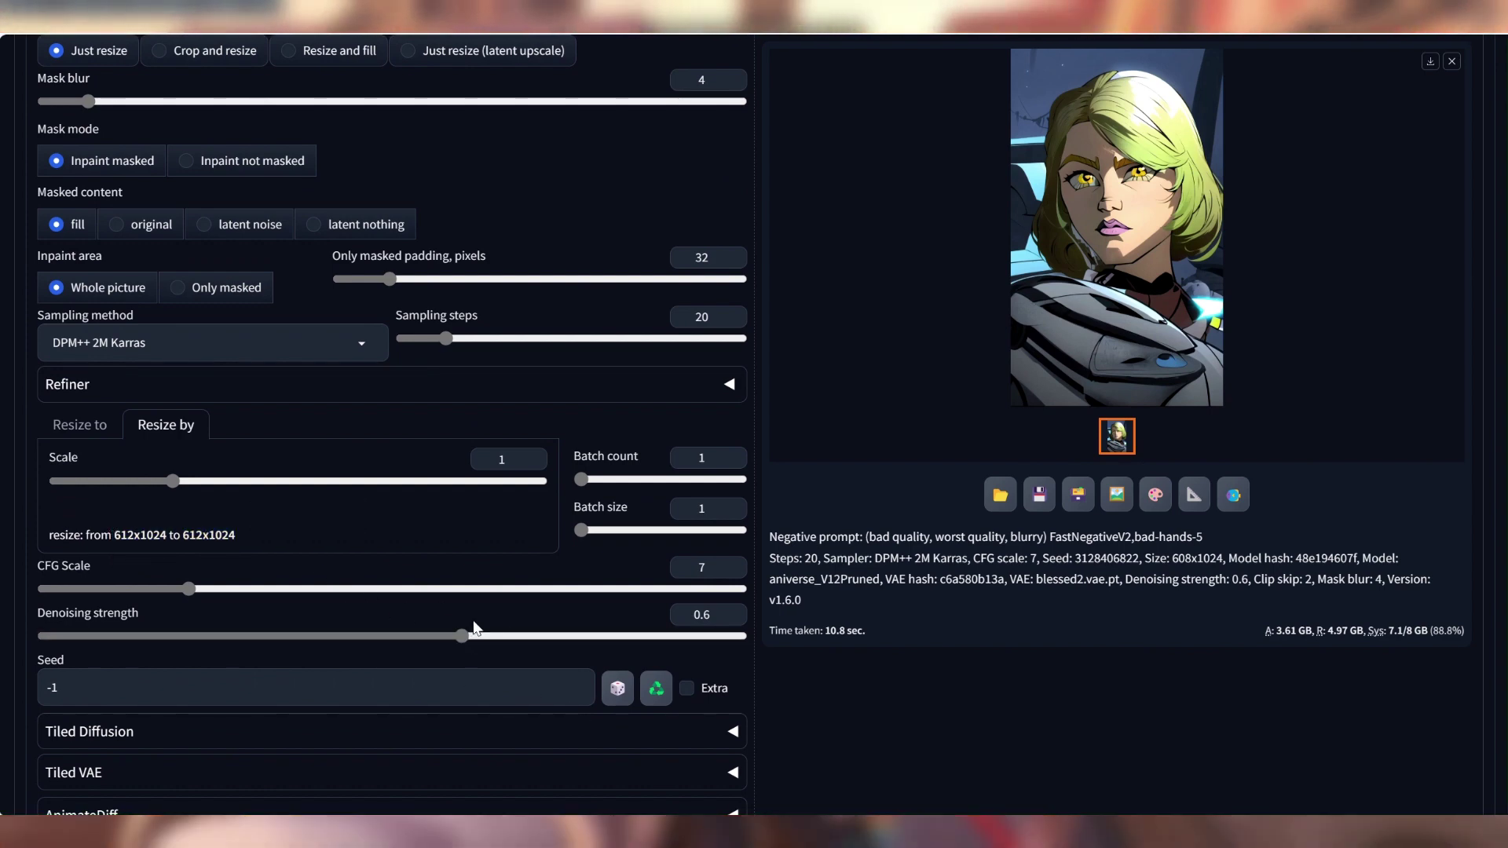
pyautogui.moveTo(463, 637); pyautogui.dragTo(598, 633)
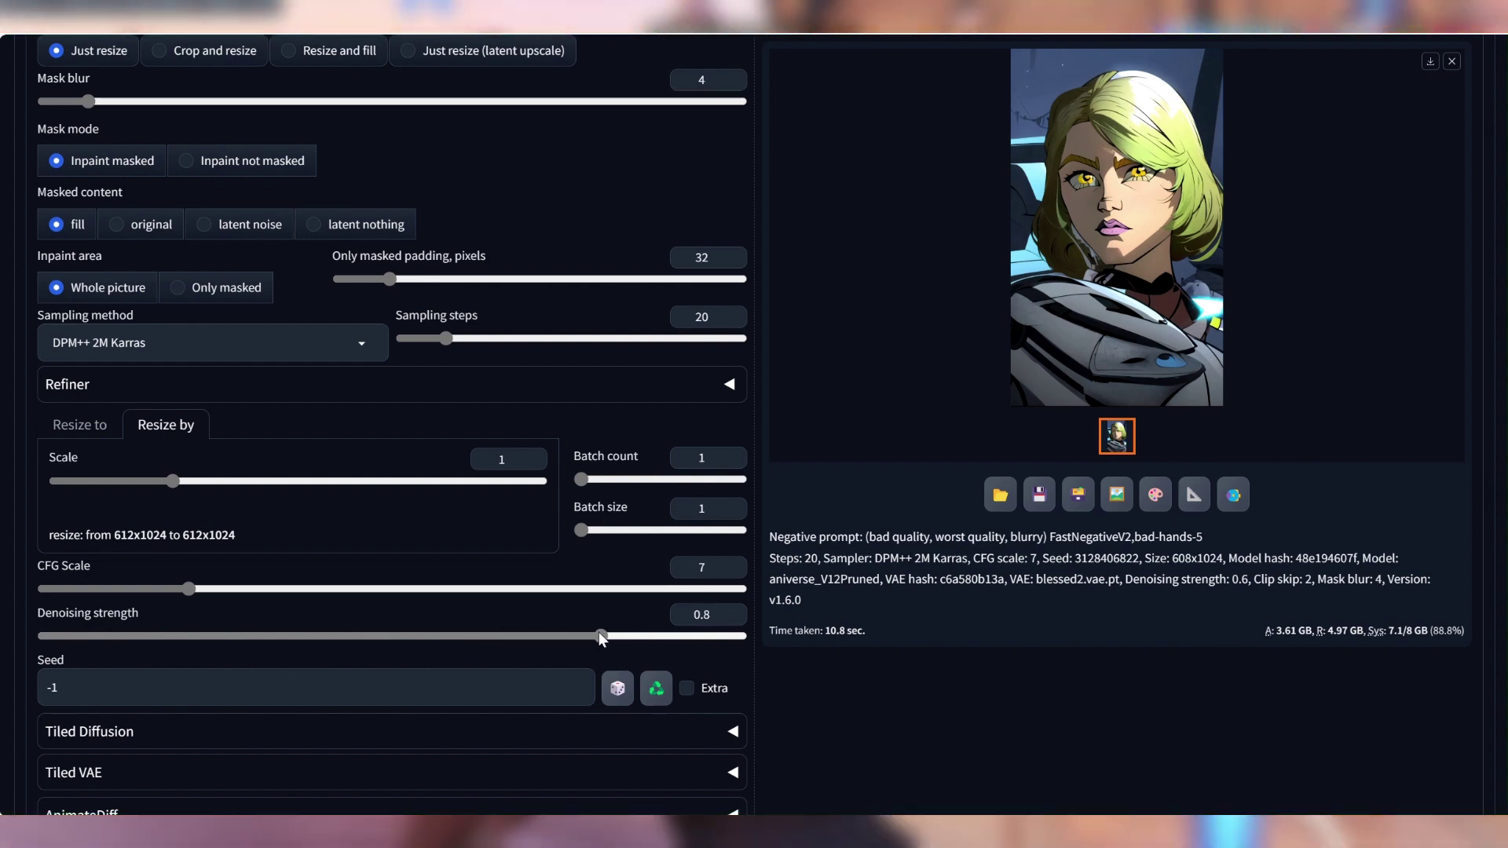
# Step: Check whether ControlNet Unit 0 is enabled for the inpainting run, and collapse its settings again
pyautogui.scroll(-3, 580, 641)
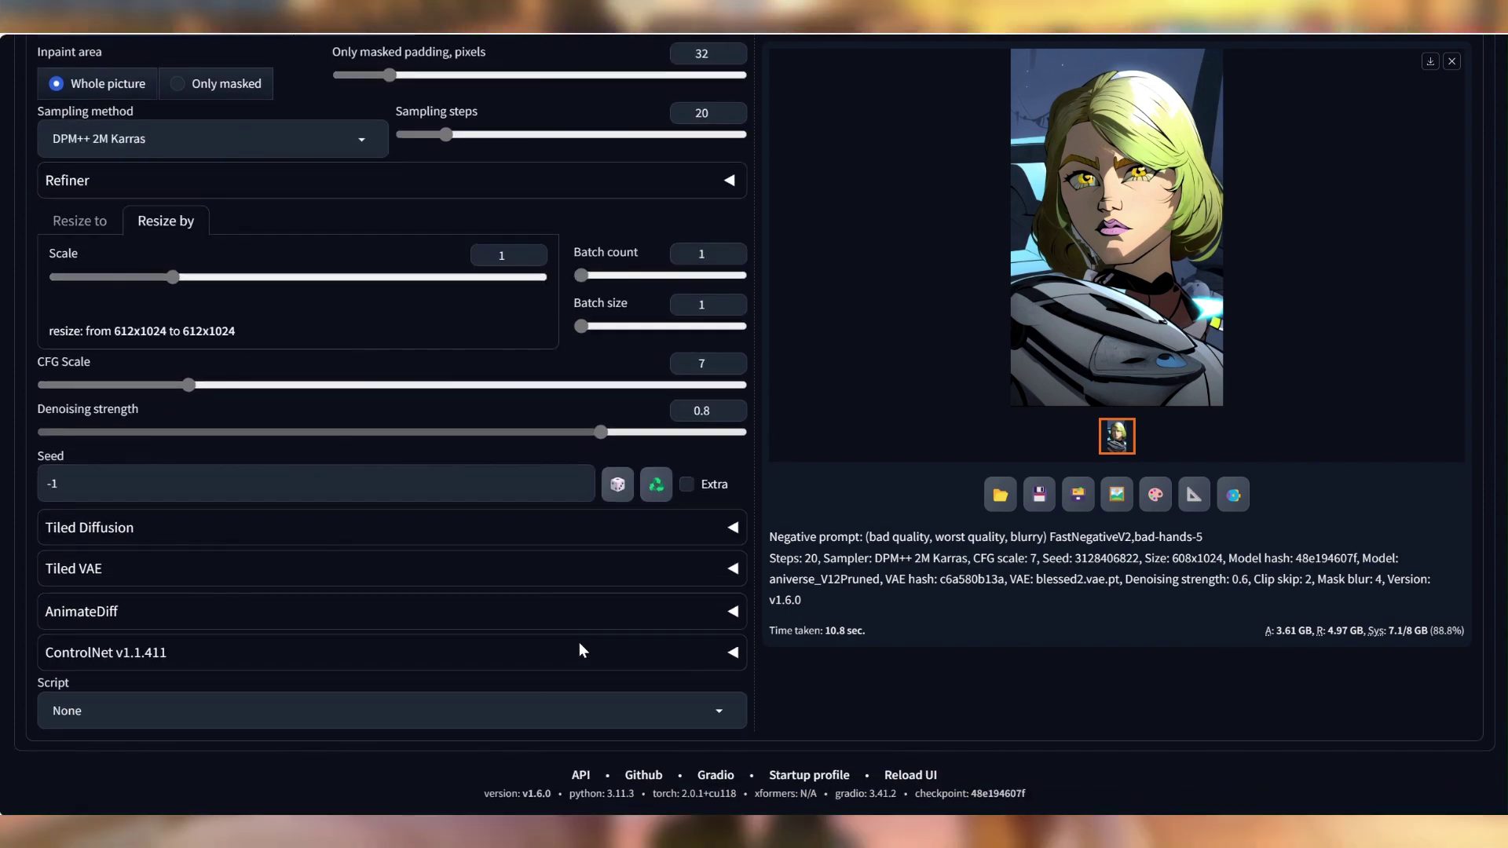
pyautogui.click(564, 662)
pyautogui.scroll(-6, 465, 690)
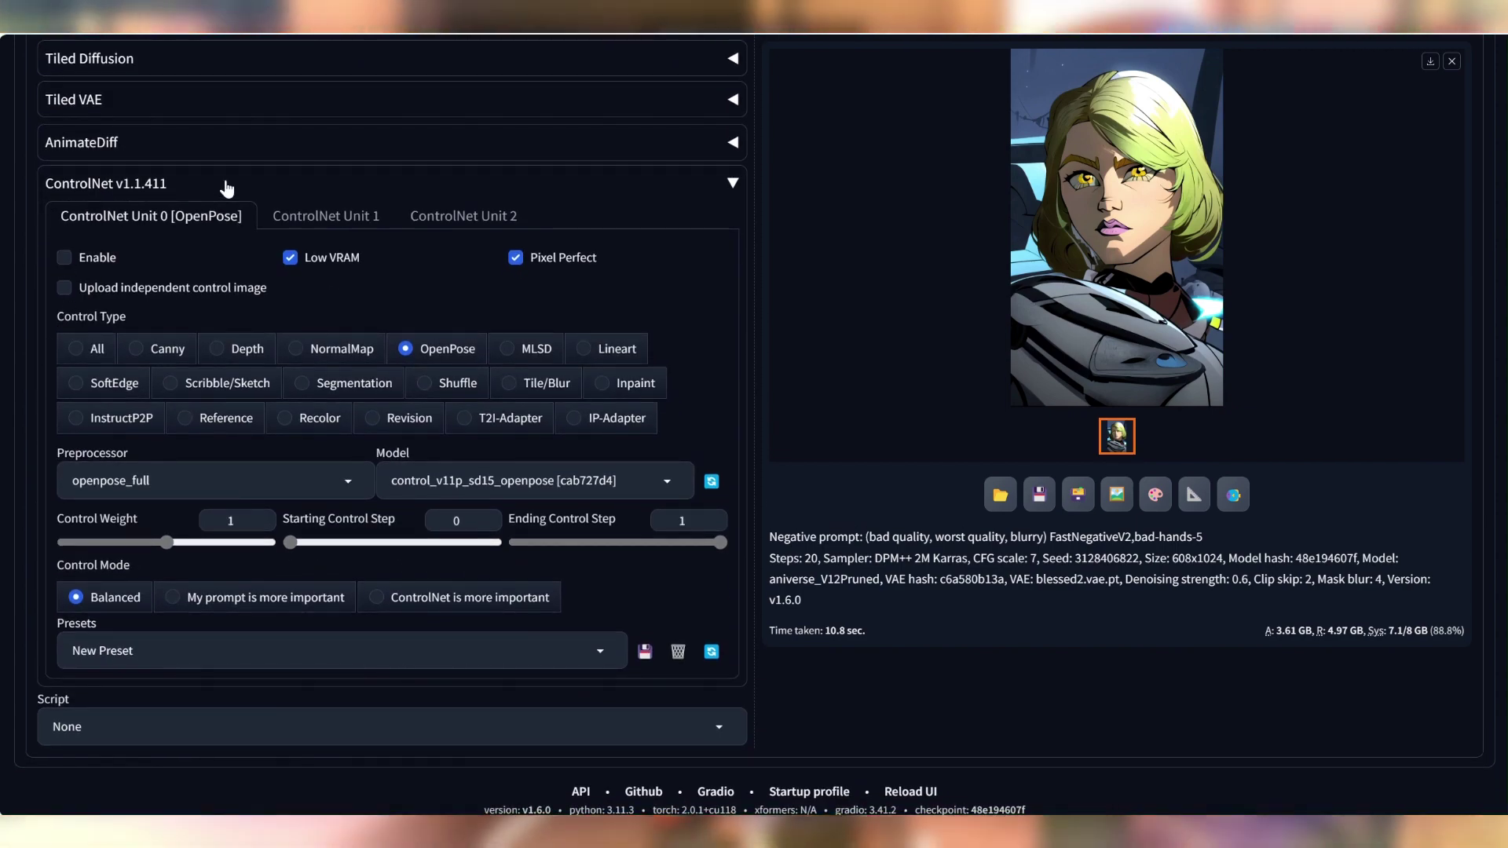
pyautogui.click(226, 184)
pyautogui.scroll(5, 765, 591)
pyautogui.scroll(10, 808, 663)
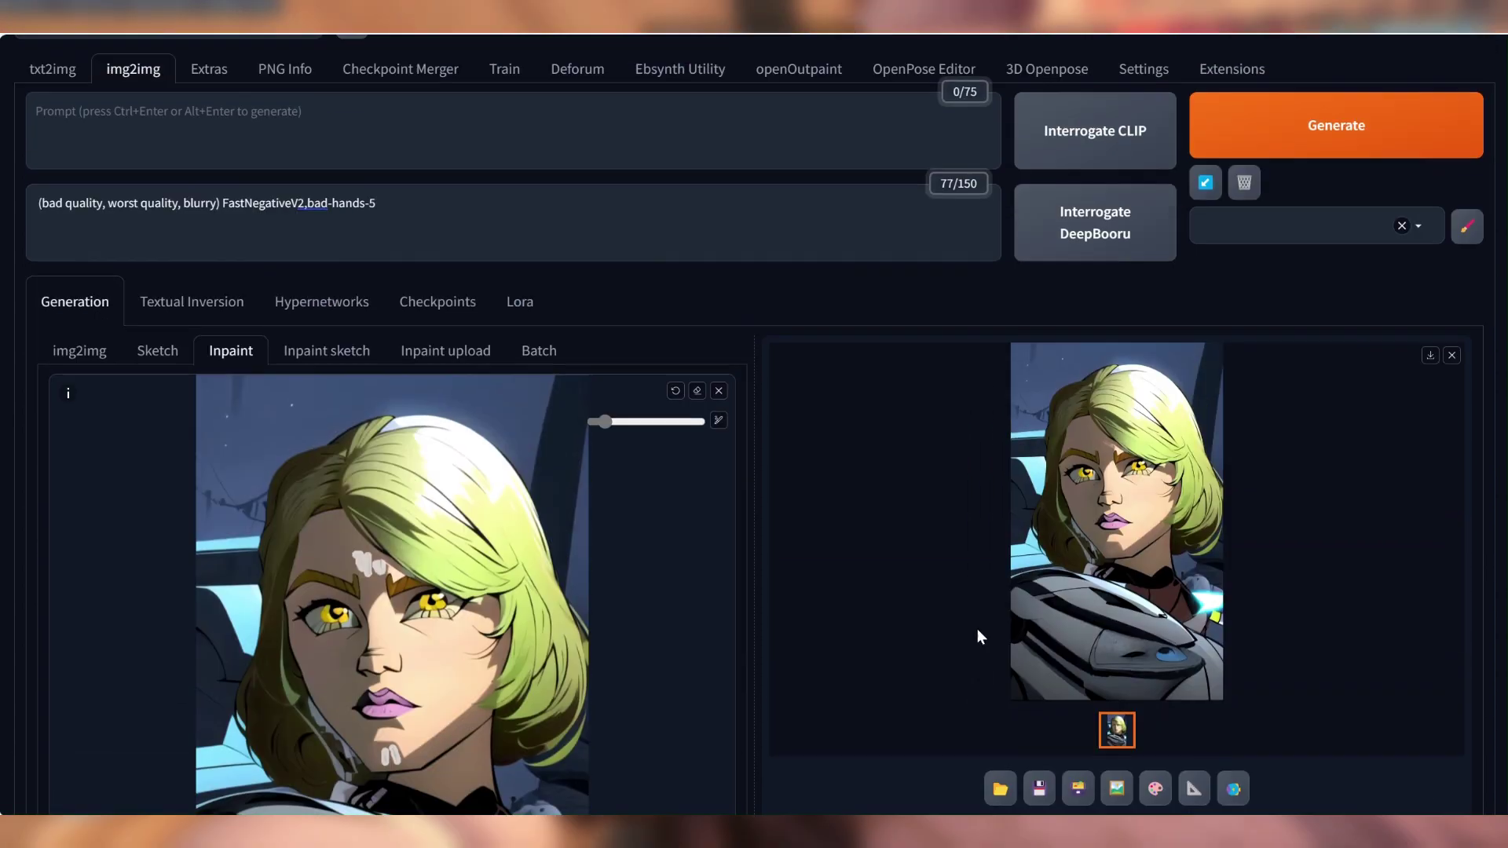
# Step: Generate the inpainted portrait from the forehead and chin masks, and inspect the result enlarged
pyautogui.click(1279, 200)
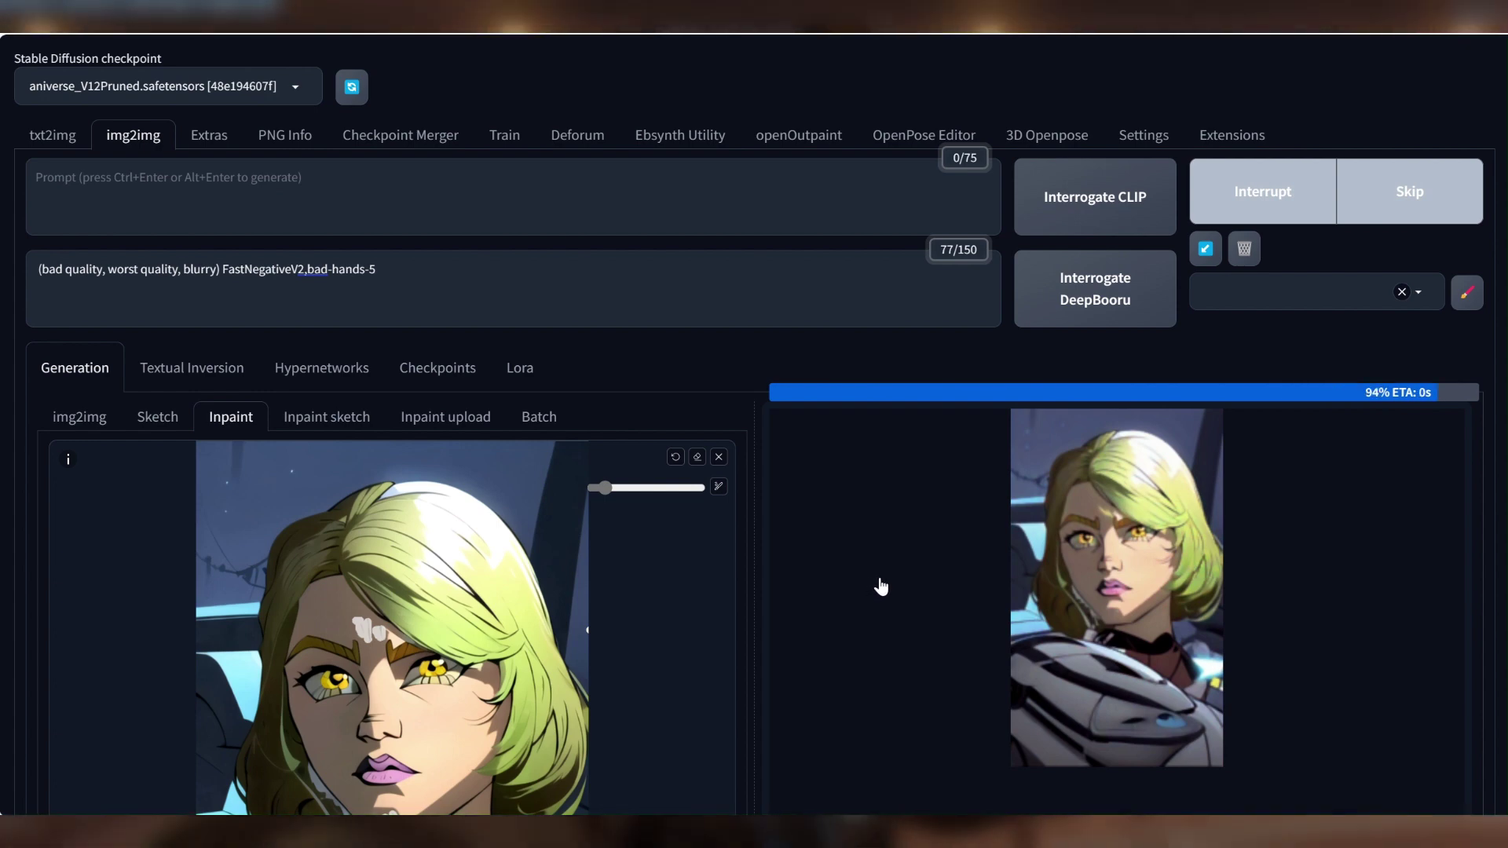
pyautogui.click(1123, 595)
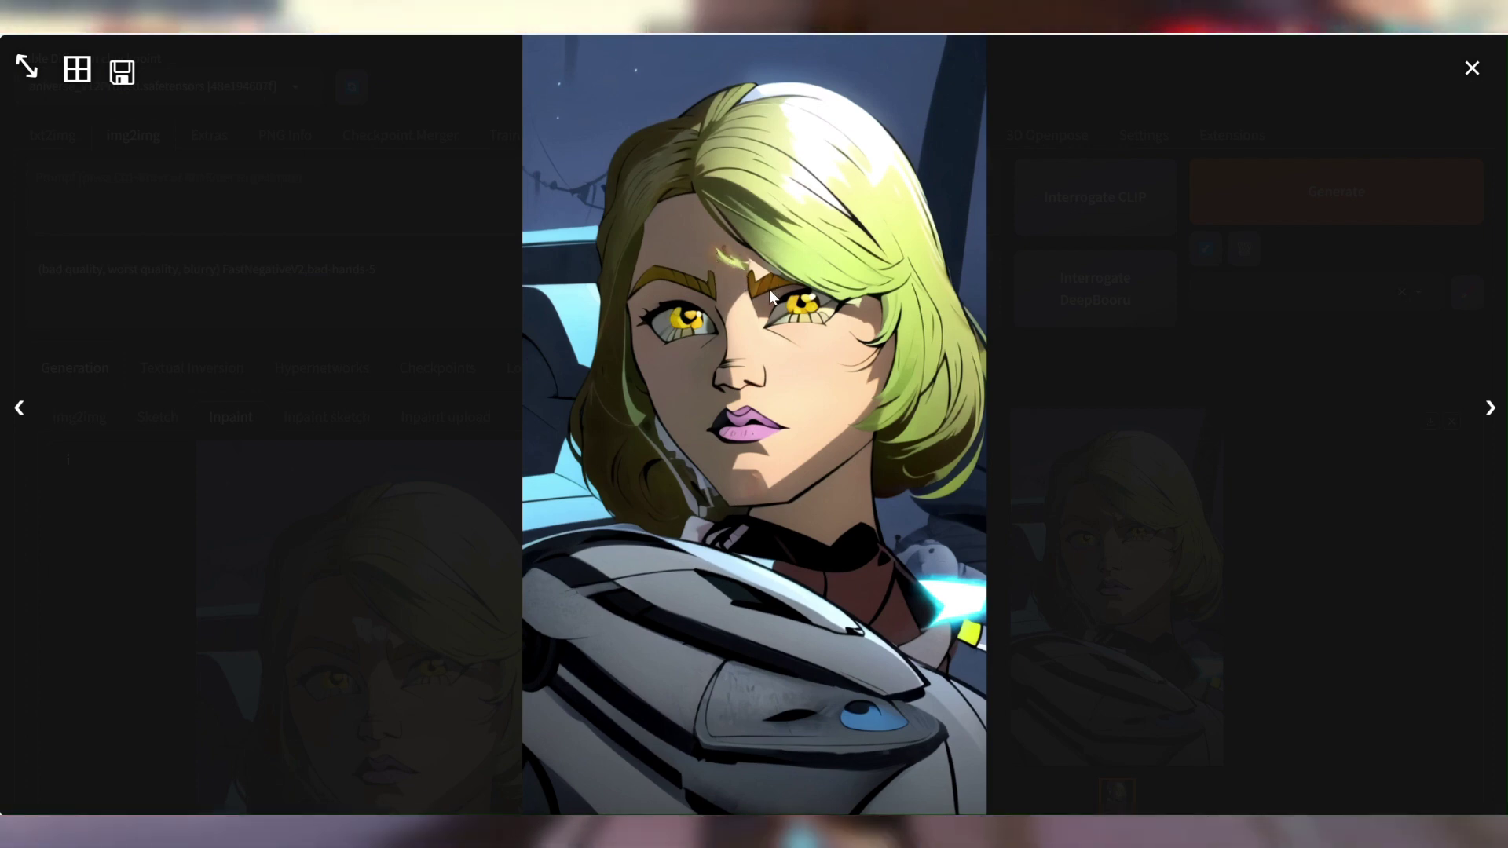
pyautogui.click(1472, 67)
# Step: Undo the chin mask strokes and the latest forehead stroke, and repaint the mask over the forehead between the eyebrows
pyautogui.scroll(-3, 1168, 640)
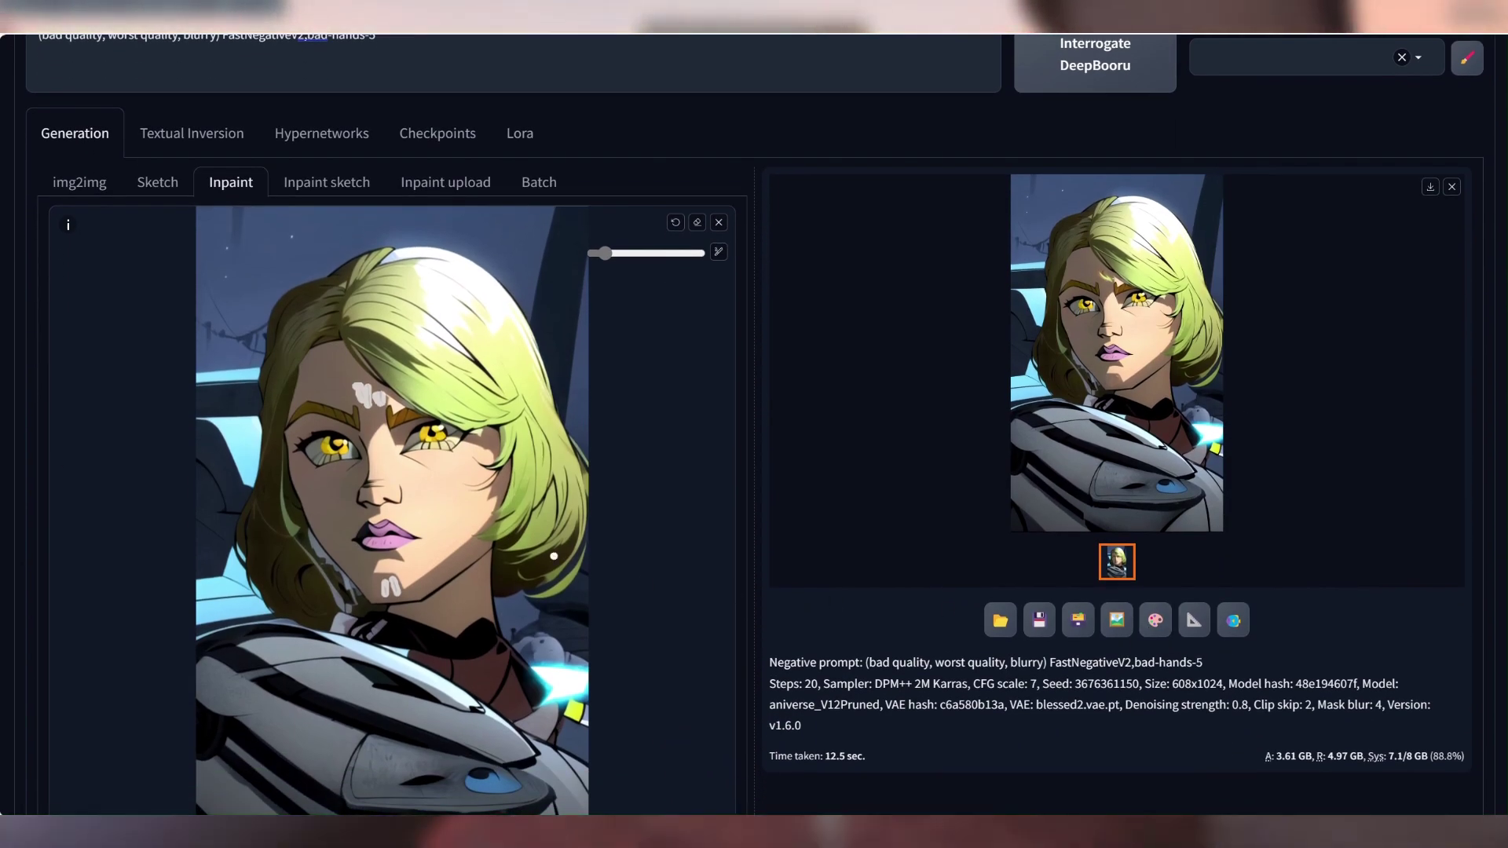
pyautogui.click(676, 222)
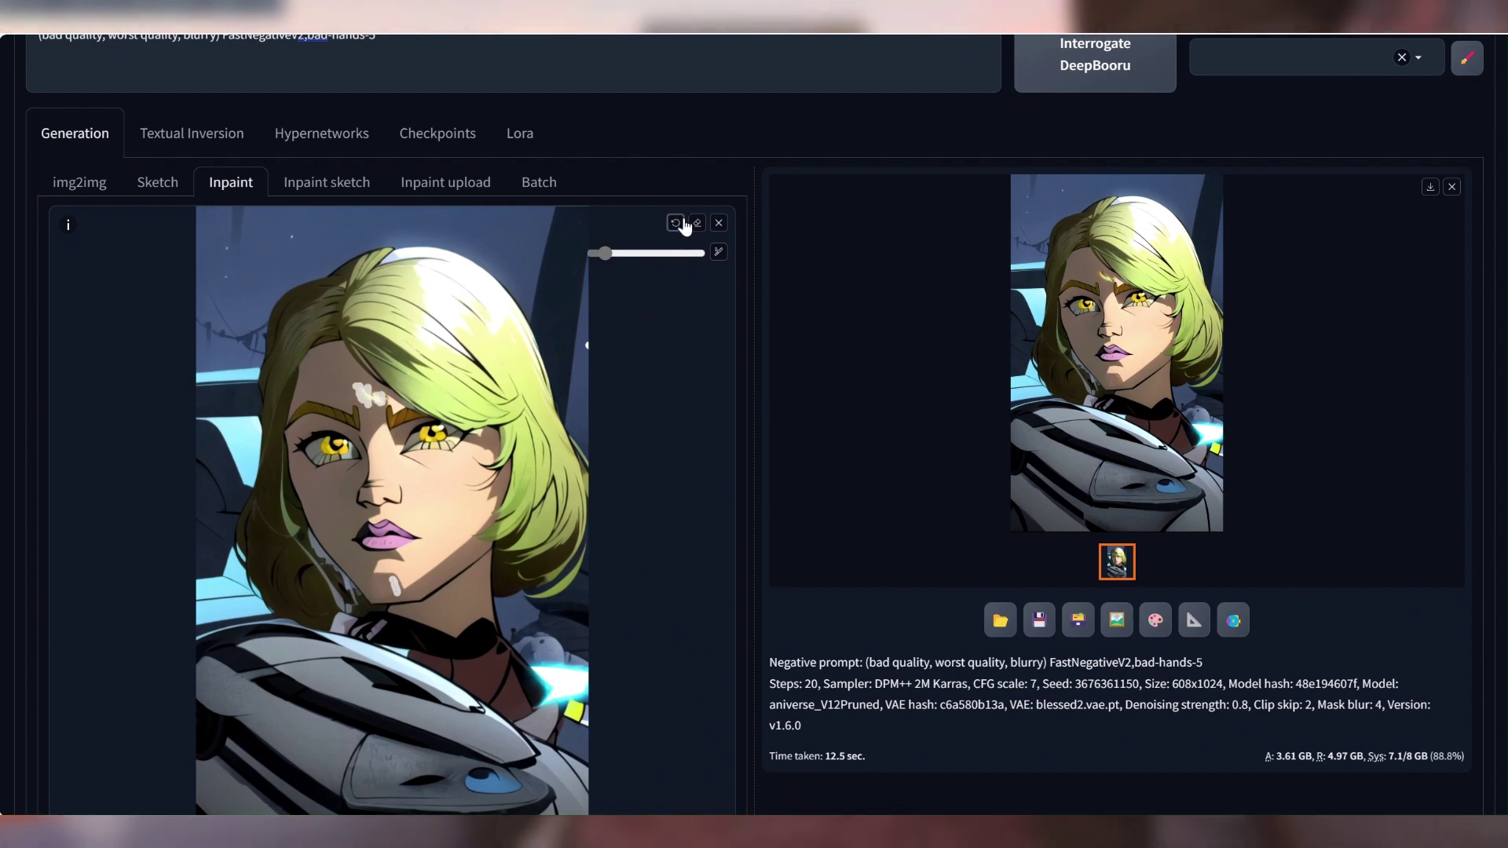
pyautogui.click(676, 223)
pyautogui.click(675, 222)
pyautogui.moveTo(366, 398); pyautogui.dragTo(375, 399)
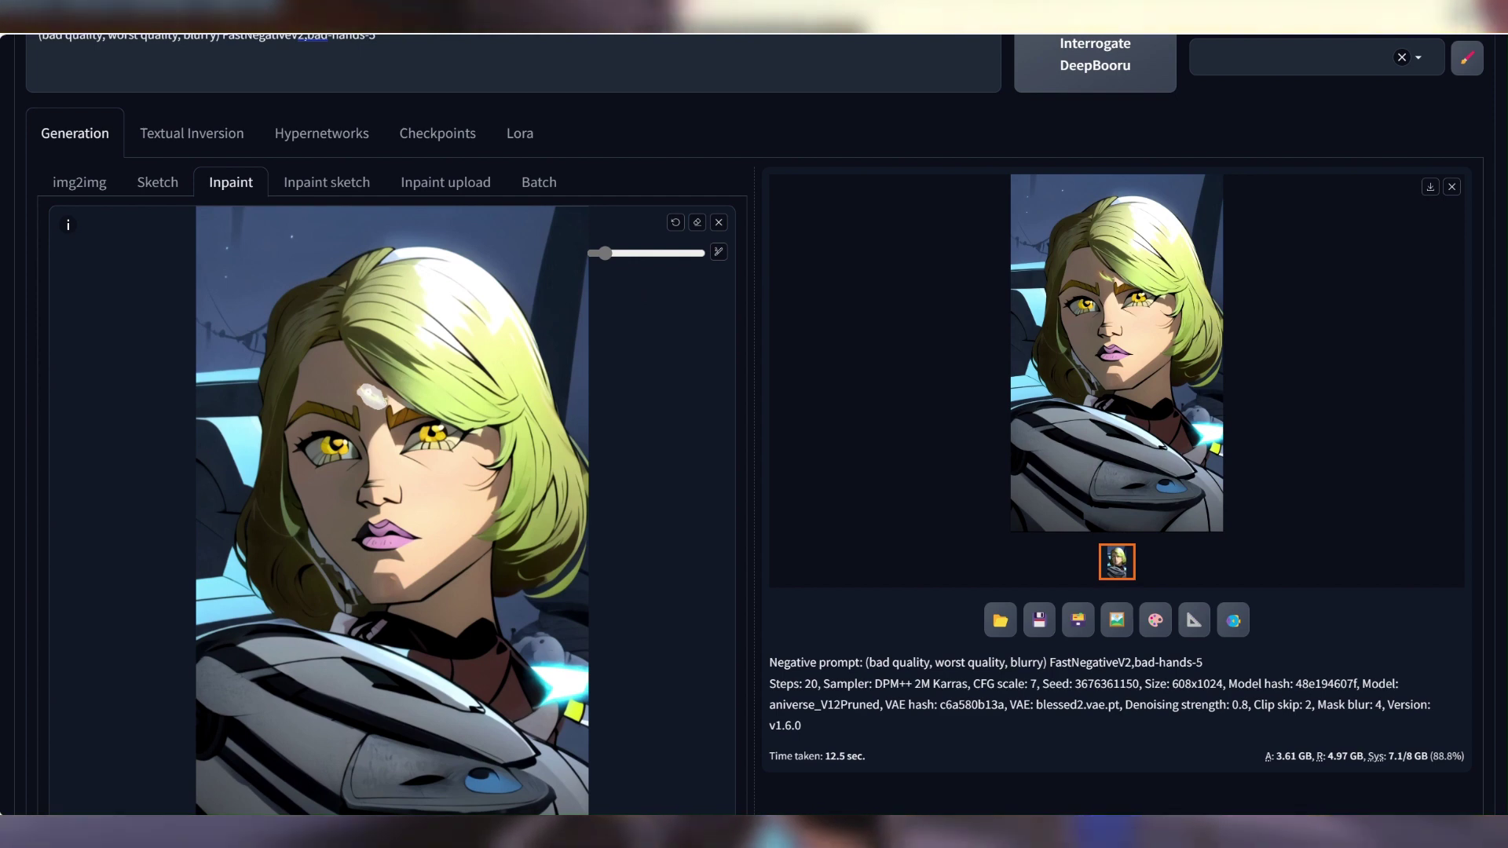
# Step: Generate the portrait again with the revised forehead mask and inspect the new result enlarged
pyautogui.scroll(3, 1313, 326)
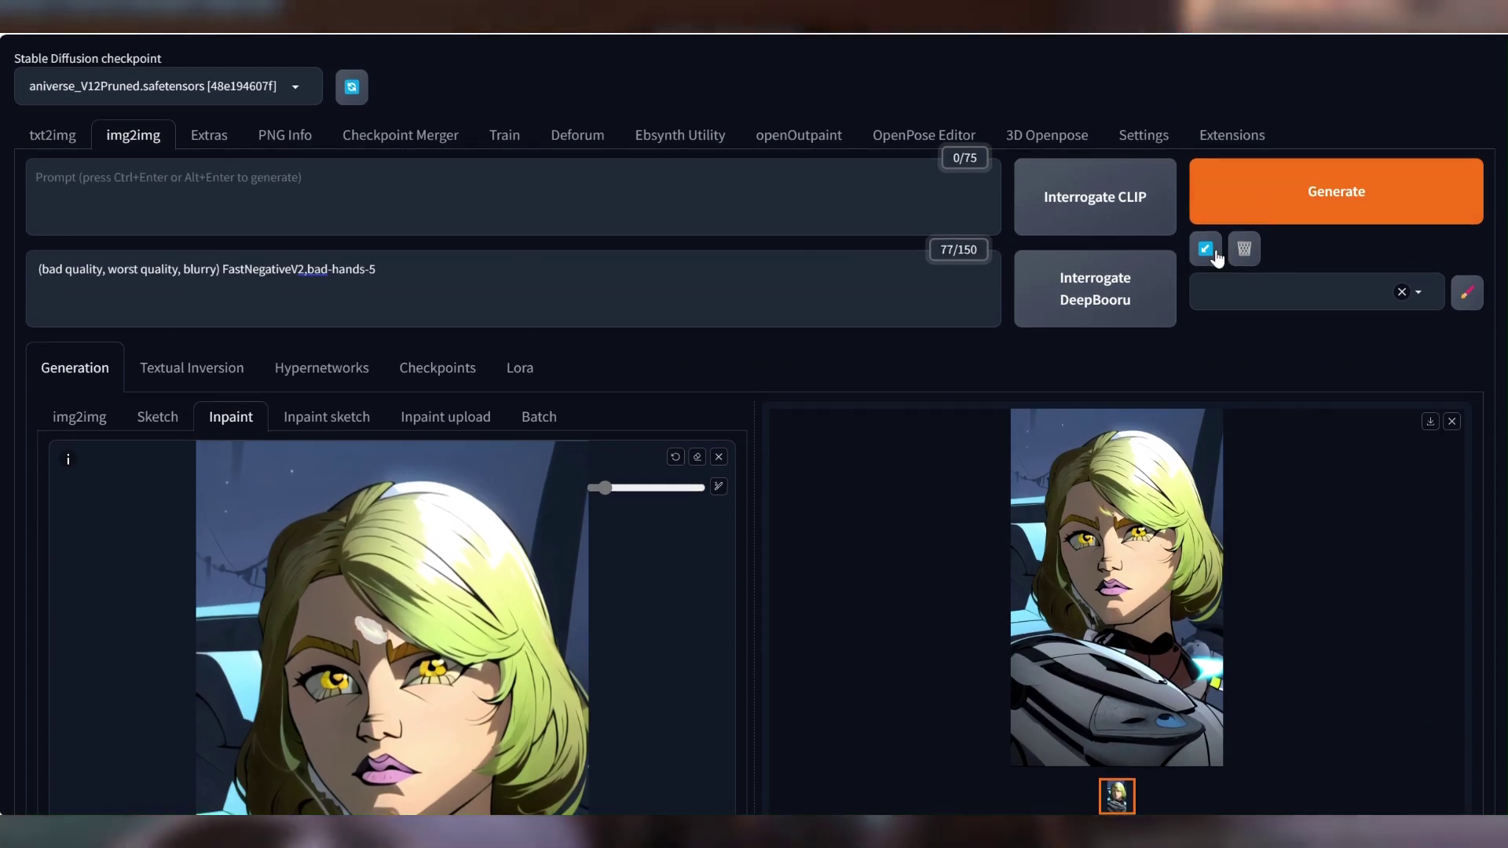
pyautogui.hotkey('ctrl', 'Return')
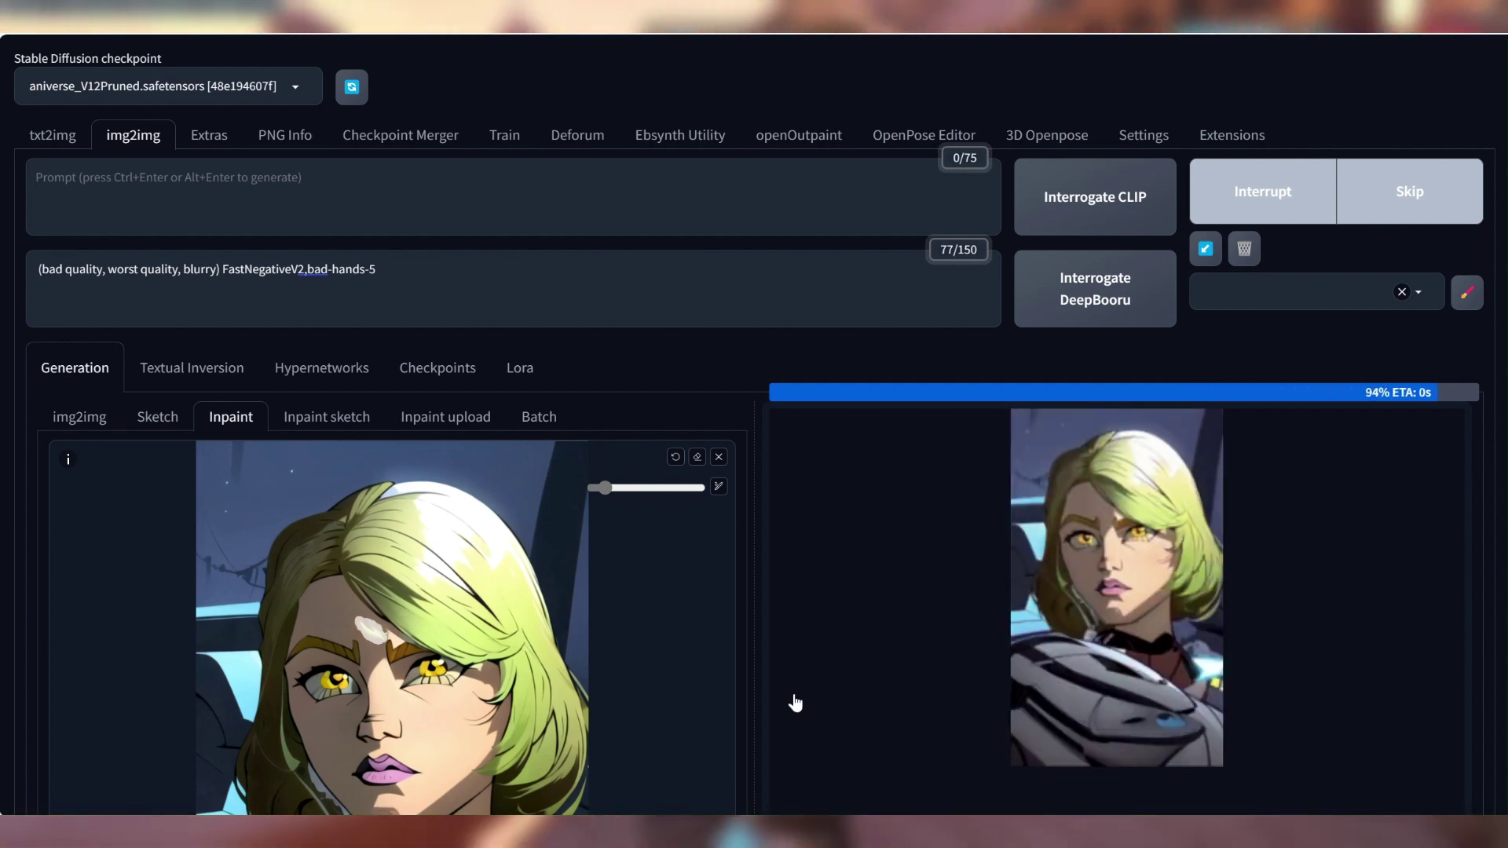
pyautogui.click(1114, 633)
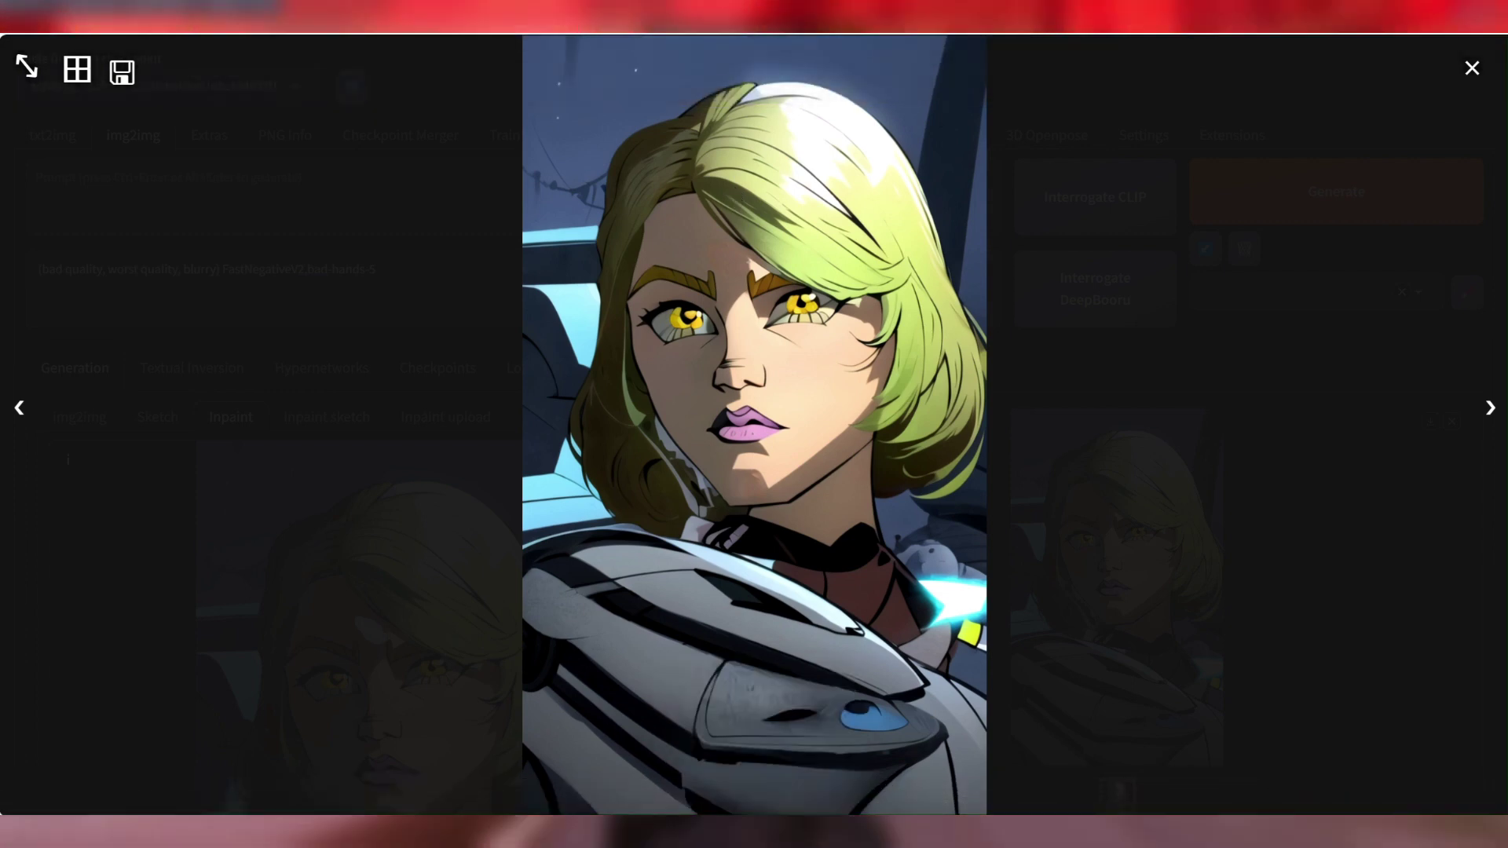
pyautogui.click(1257, 224)
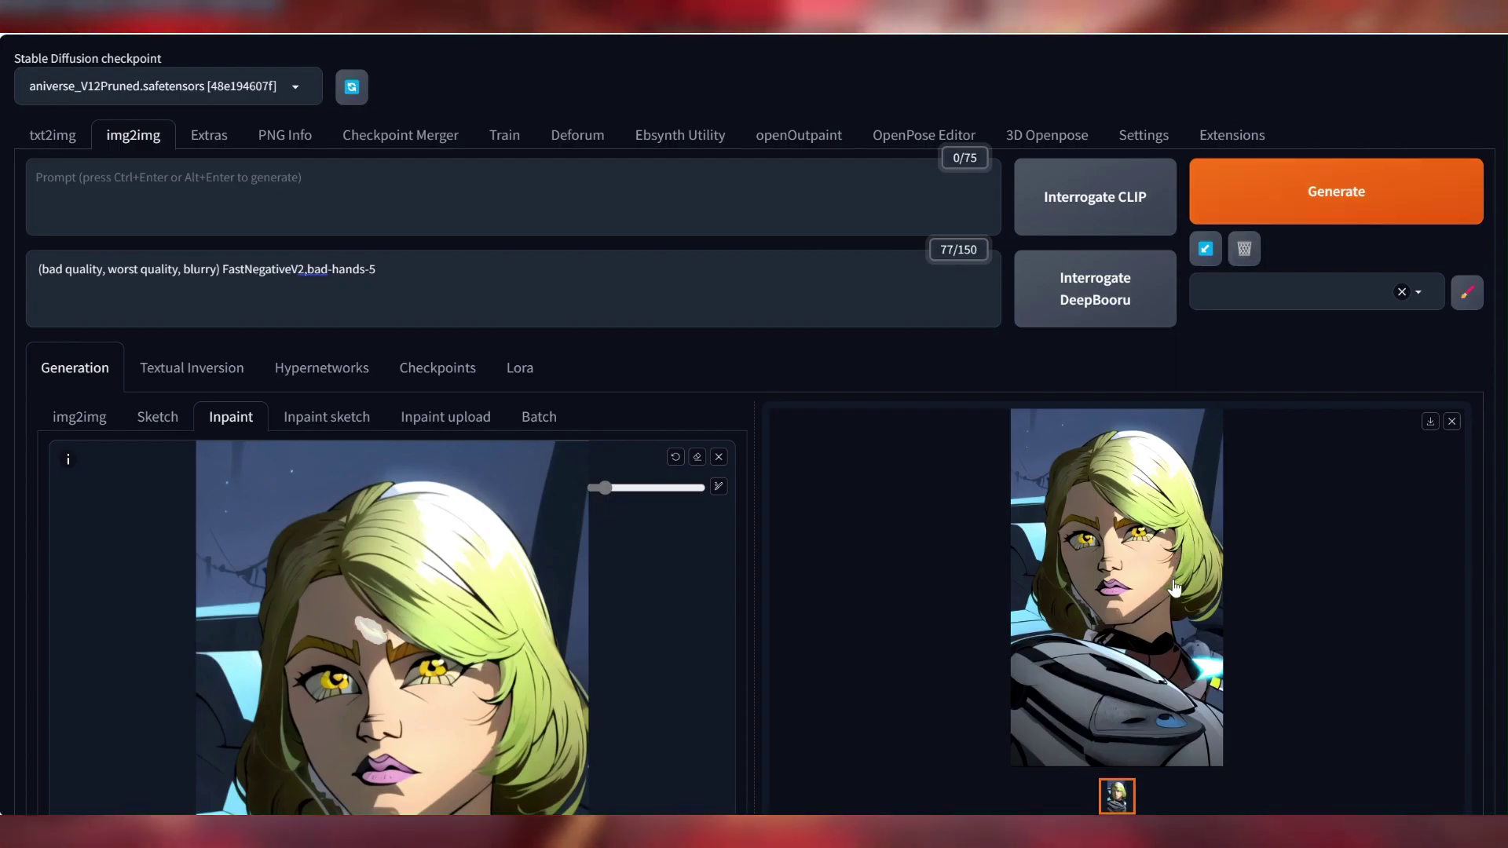
pyautogui.scroll(-2, 1176, 588)
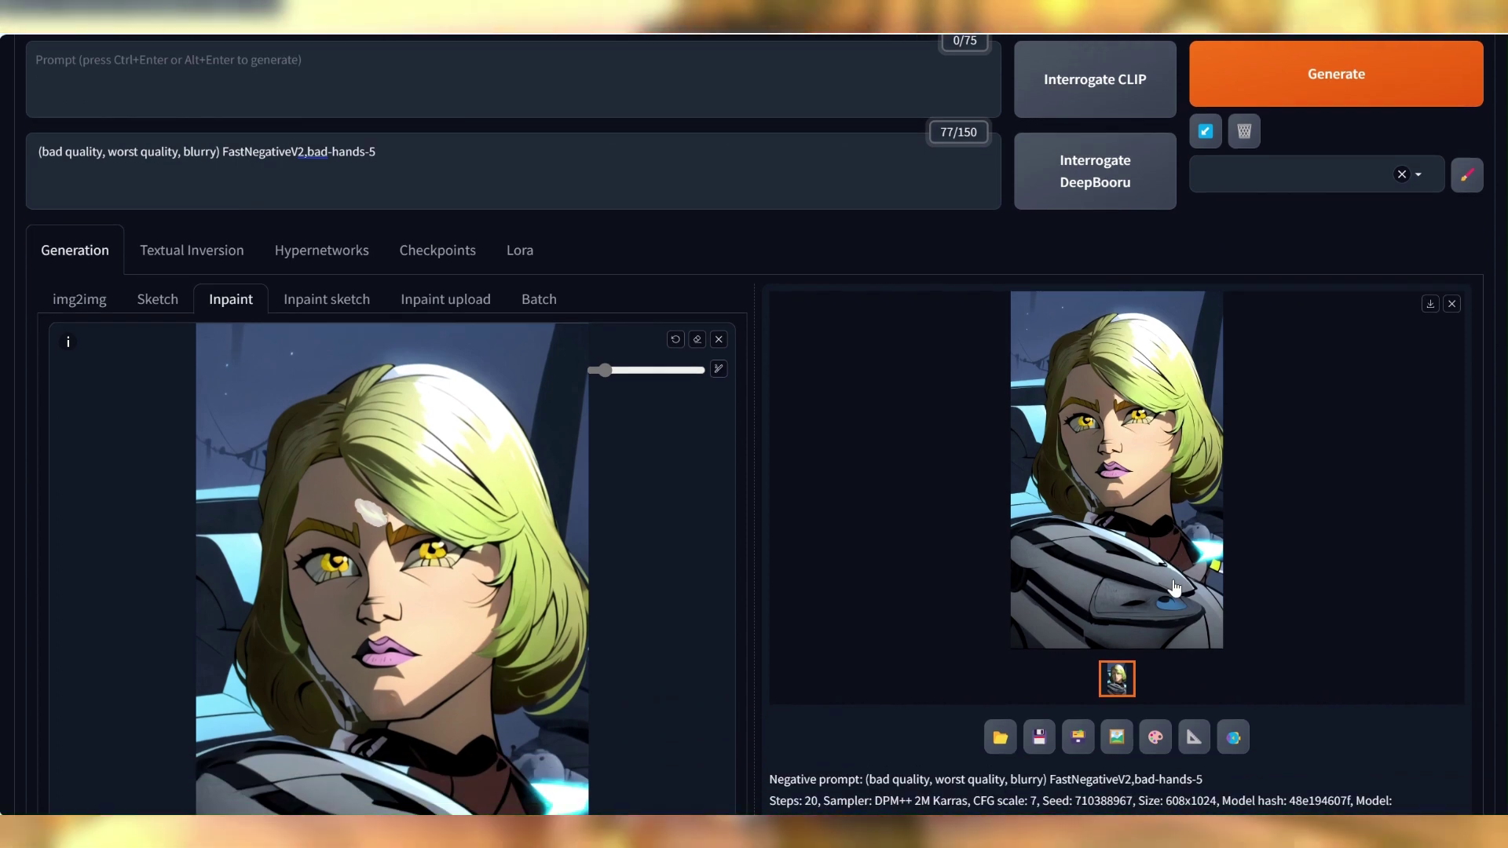